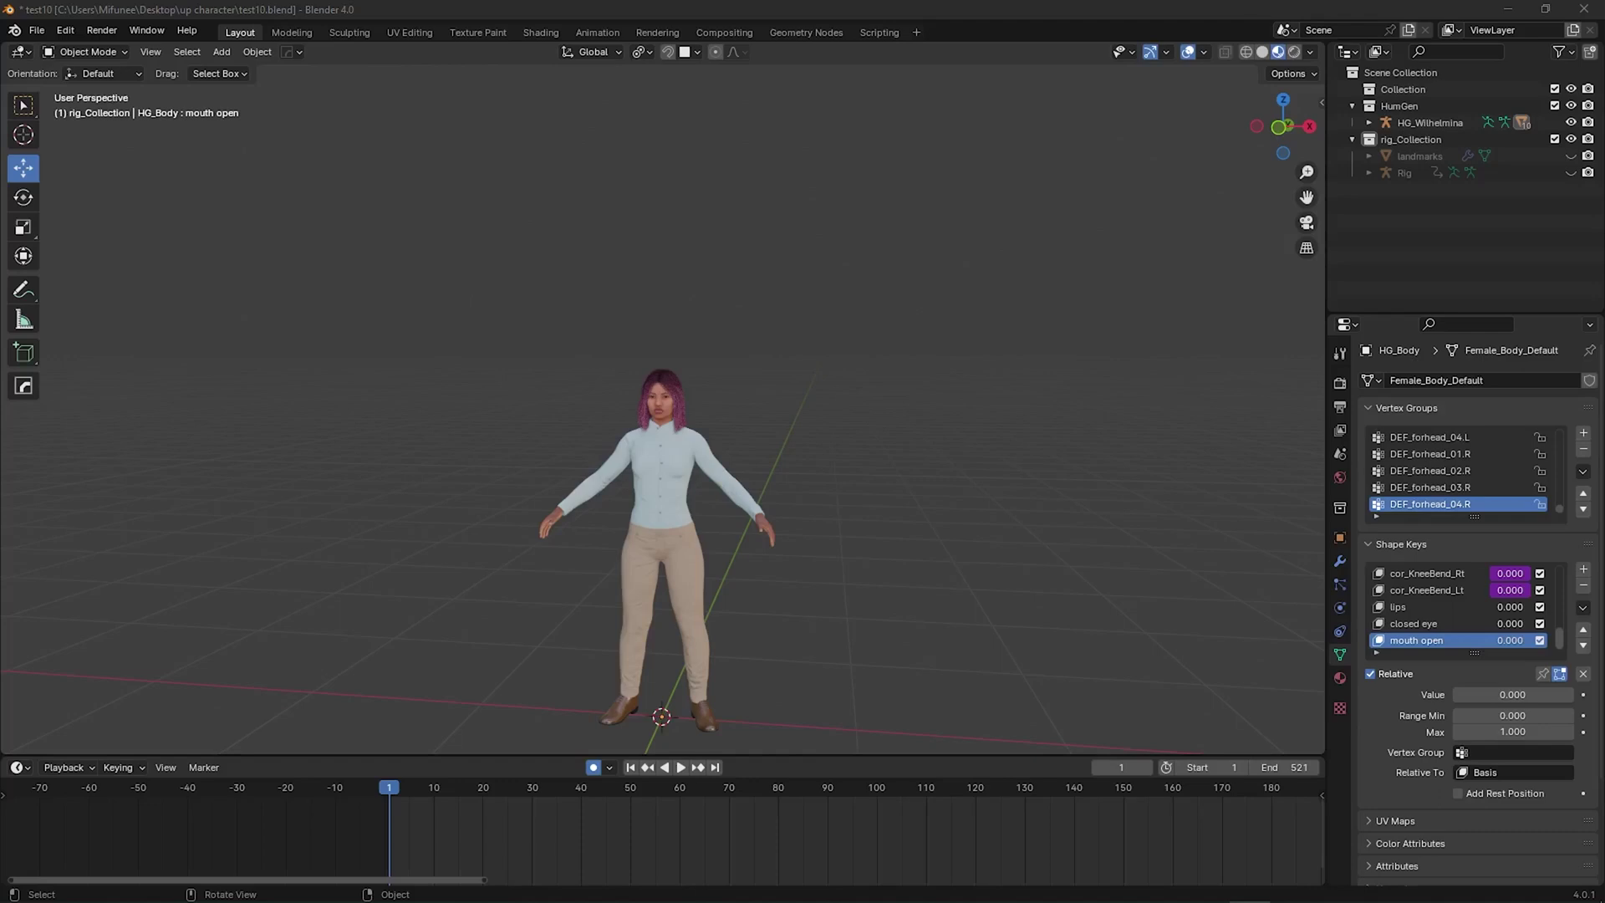
- Examine the finished character's face with its facial rig controls by unhiding Rig, selecting it and hiding it again
click(938, 454)
scroll(800, 443, up, 3)
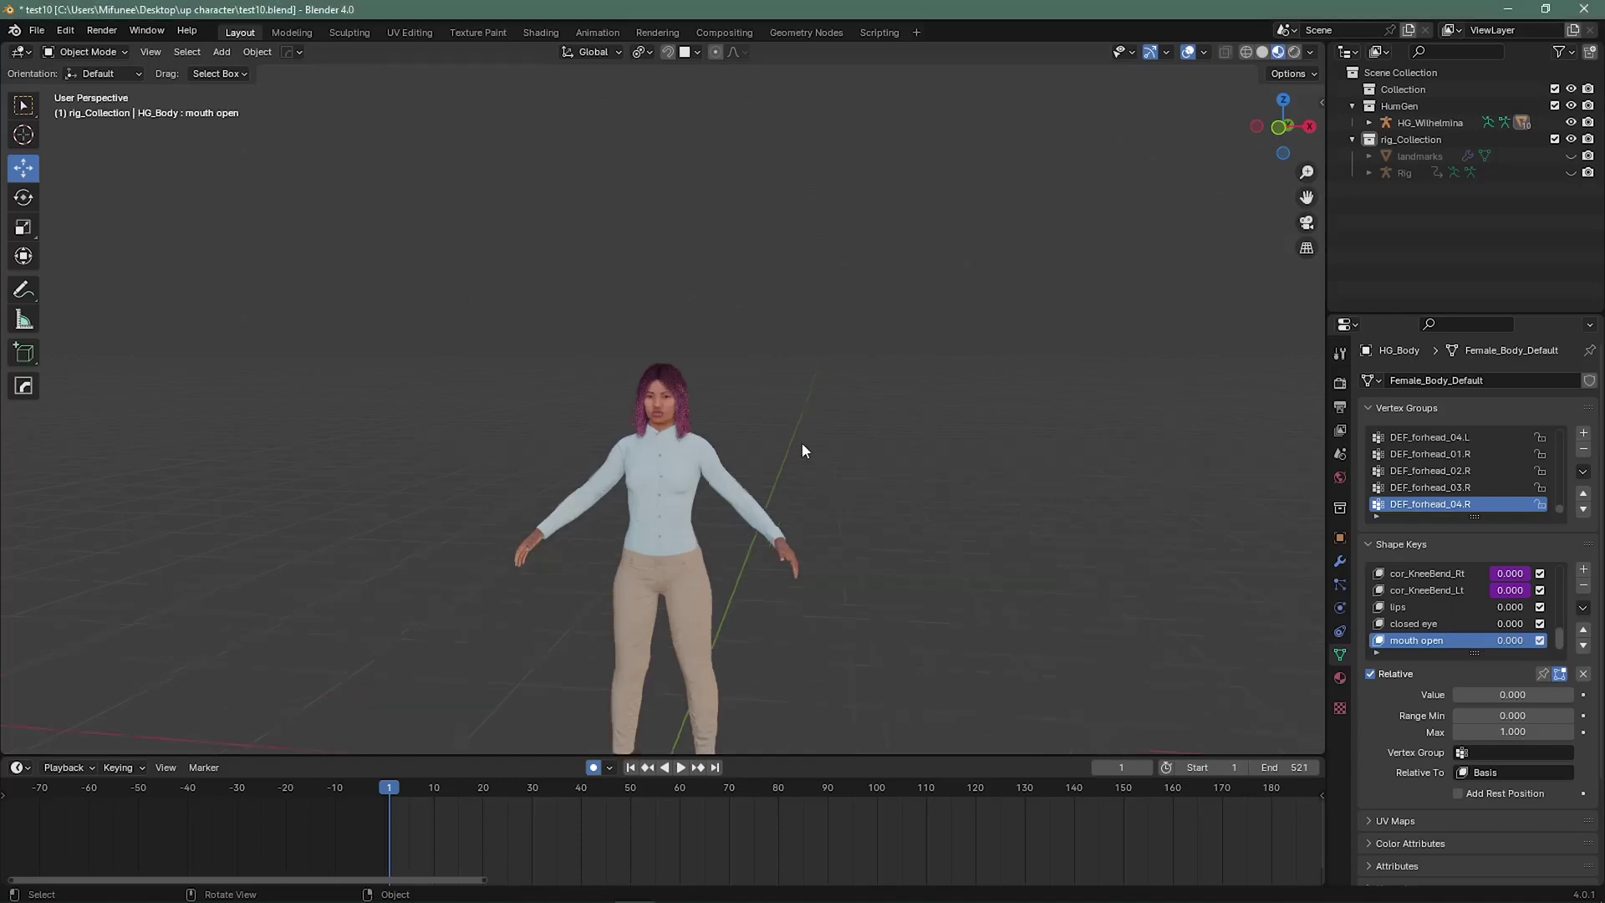
scroll(836, 464, down, 4)
scroll(787, 534, up, 8)
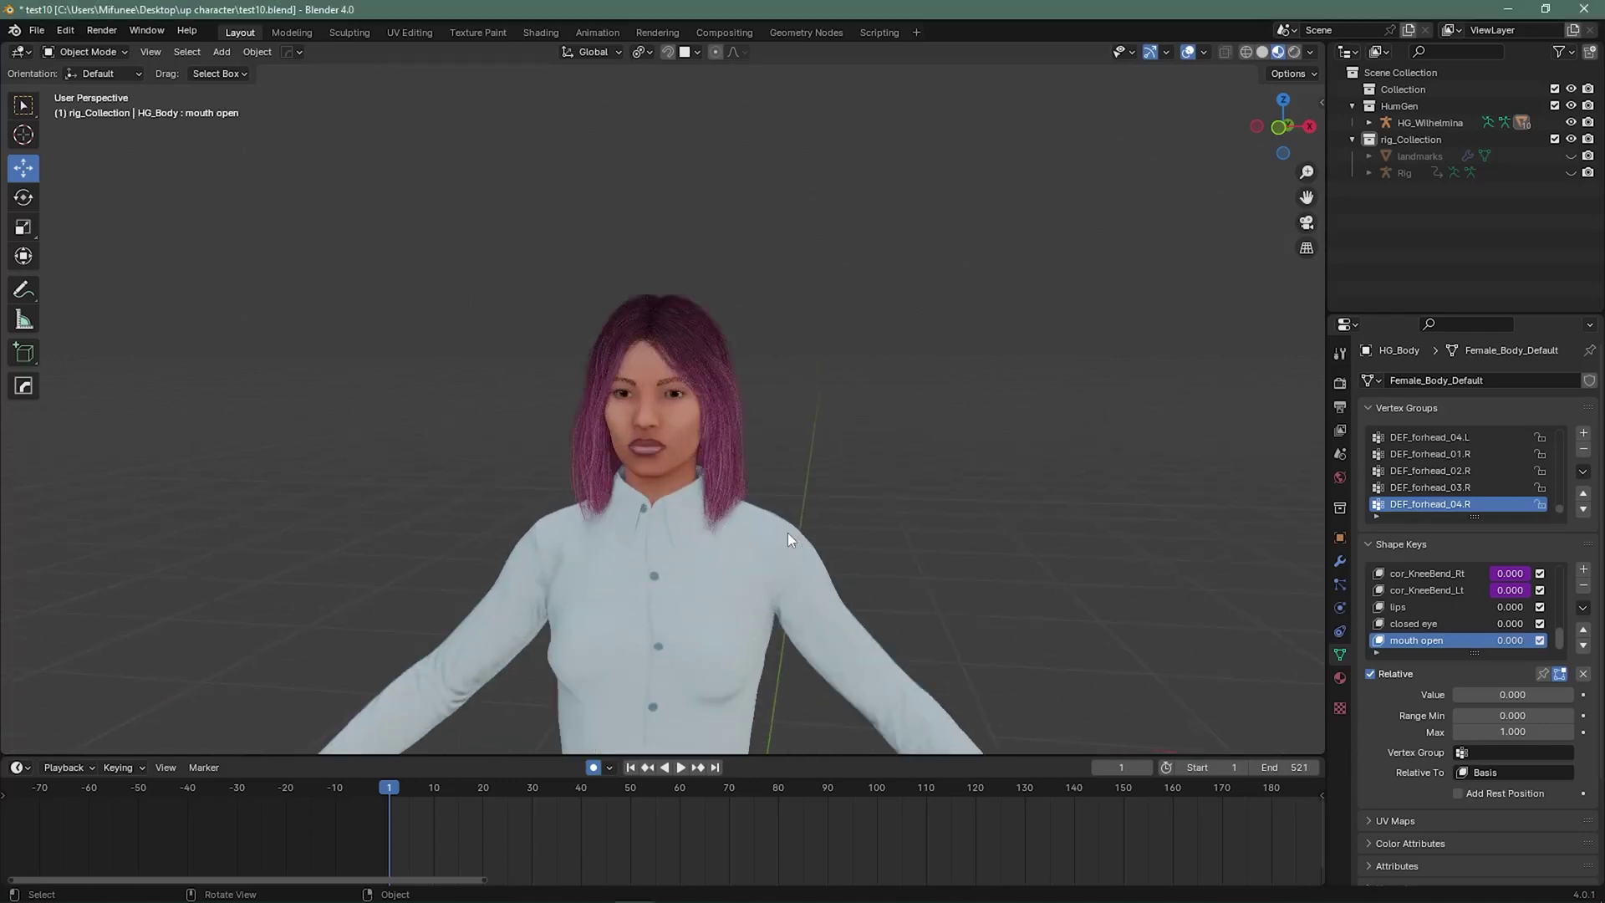
scroll(788, 531, up, 2)
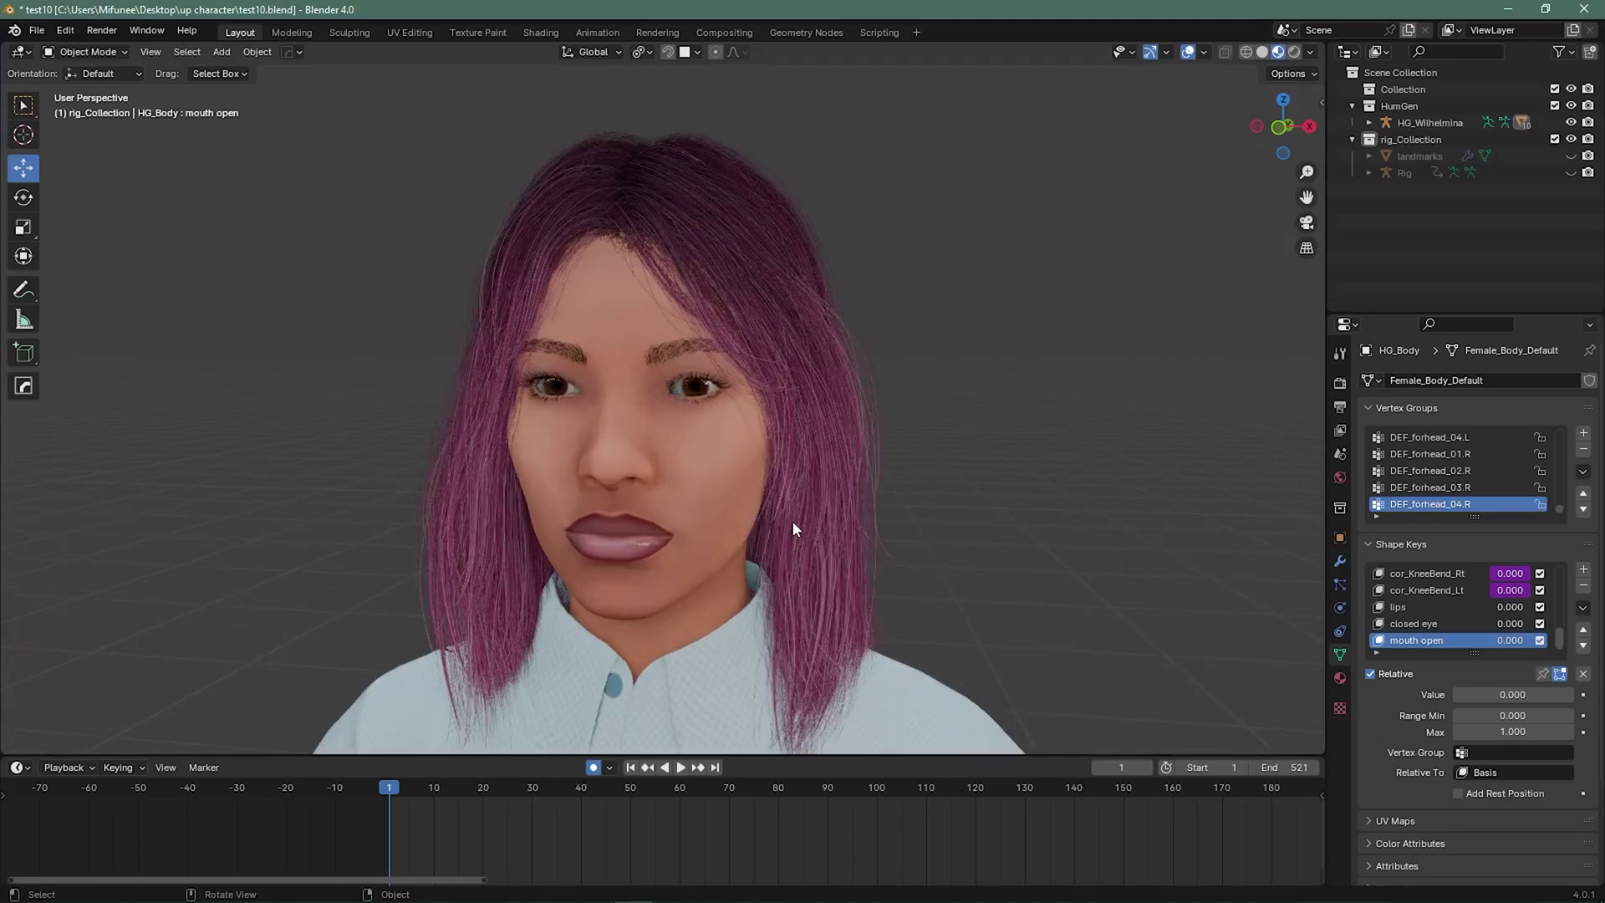
click(1570, 173)
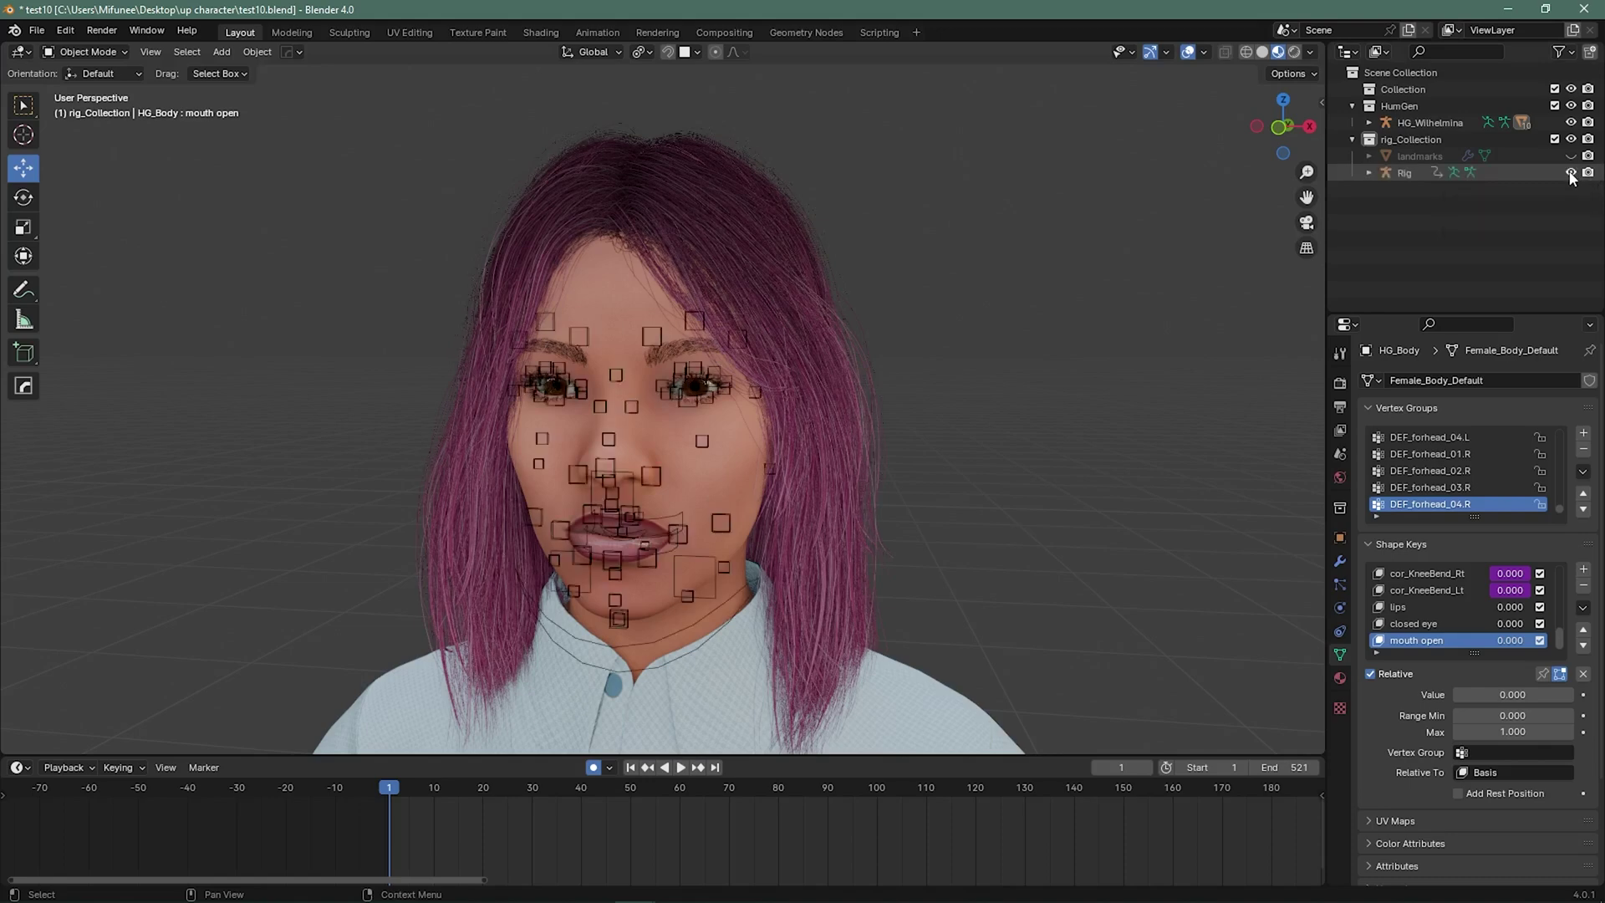
click(708, 389)
click(994, 356)
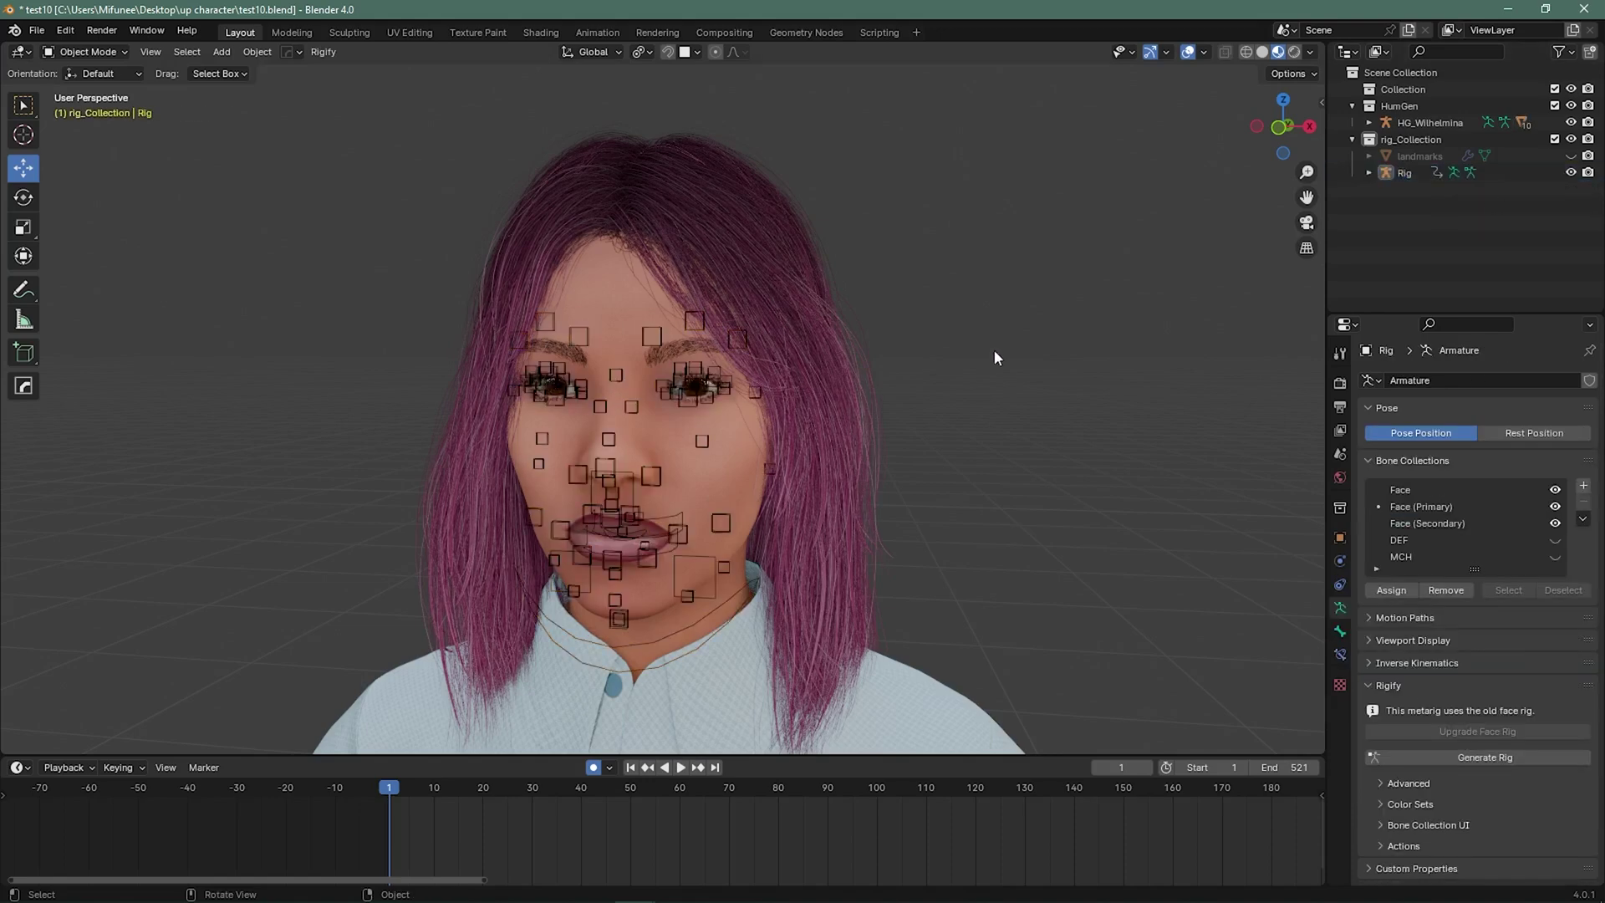
click(1571, 173)
- Select the character's body mesh and examine its lips, closed eye and mouth open shape keys
click(694, 505)
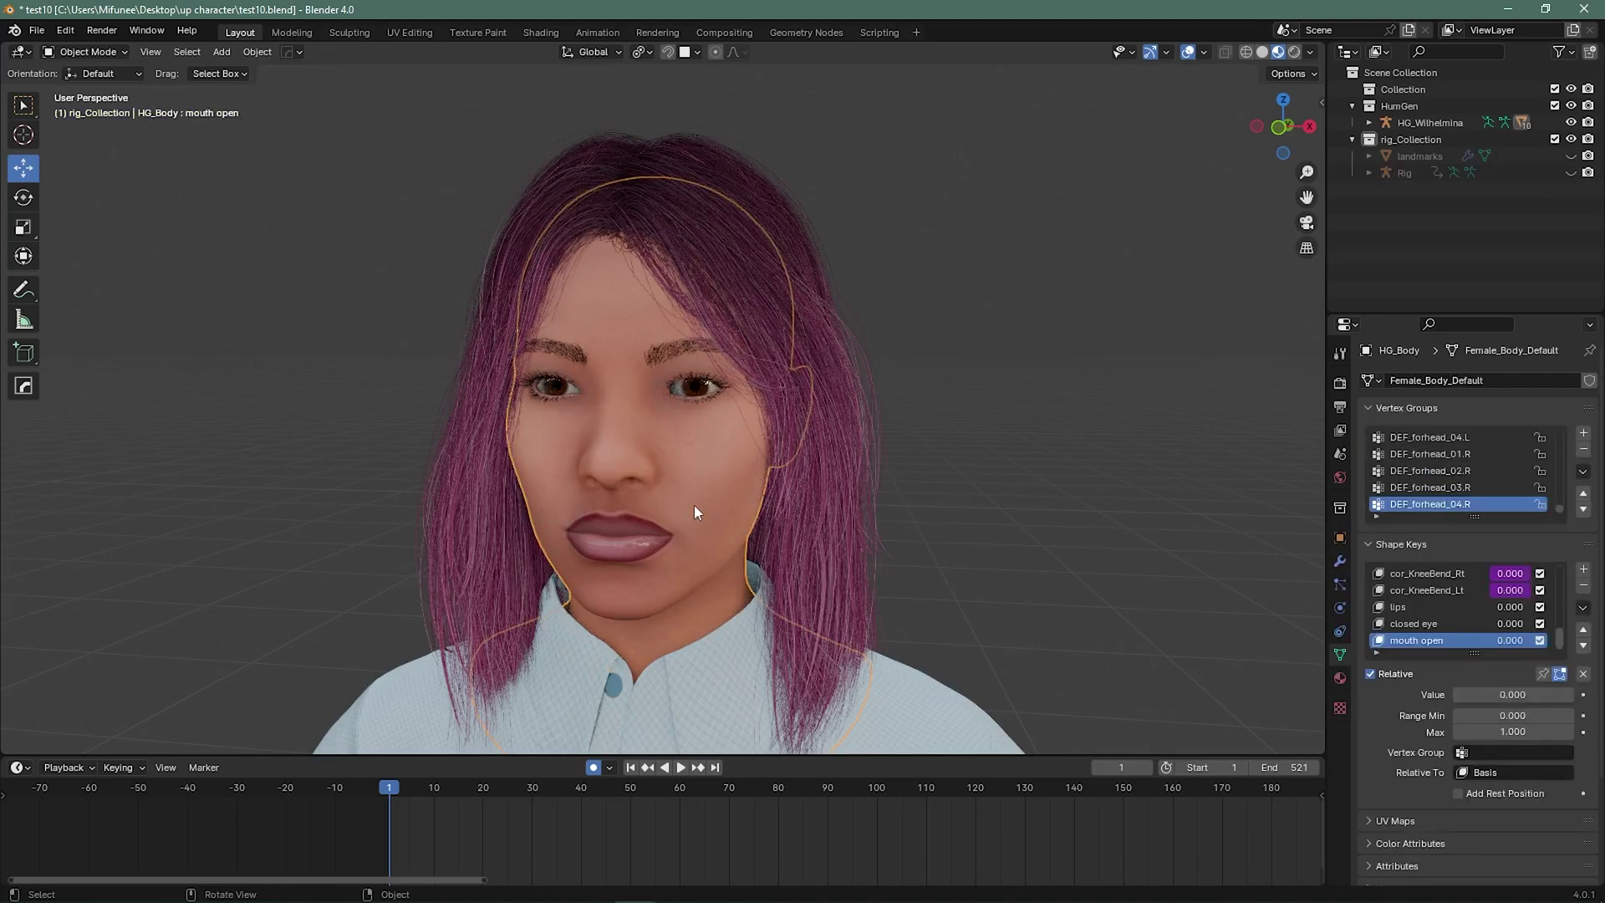
click(1005, 455)
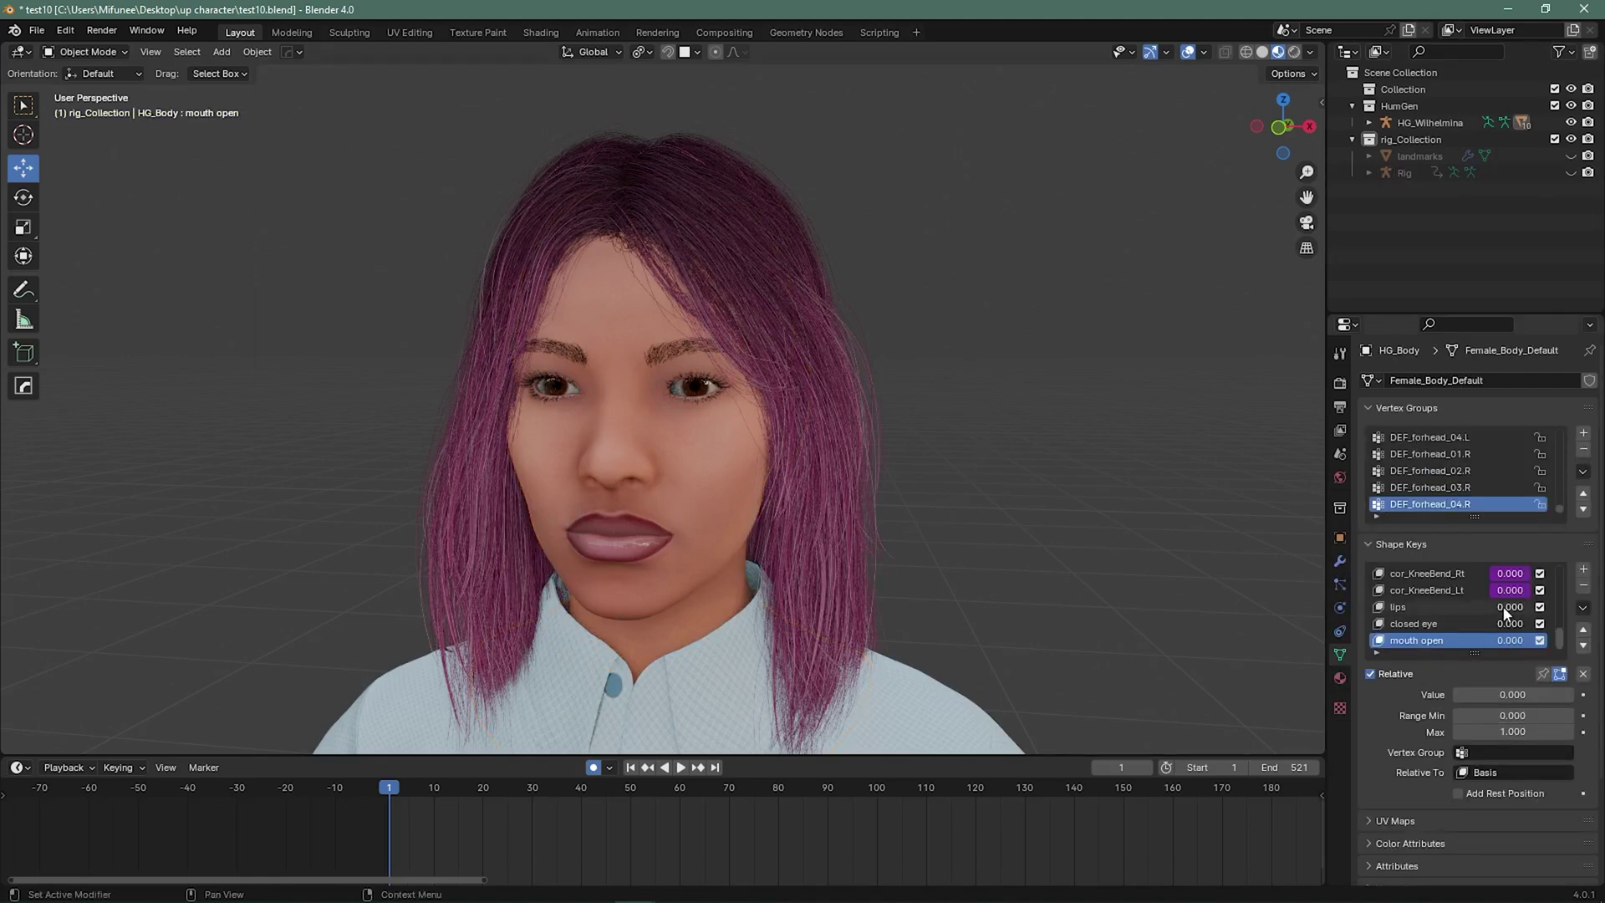
mouse_move(1505, 613)
mouse_down()
mouse_move(1557, 623)
mouse_move(1471, 623)
mouse_move(1557, 640)
mouse_move(1504, 640)
mouse_up()
- Switch to the unsaved Blender window and delete the default camera, cube and light
key(alt+Tab)
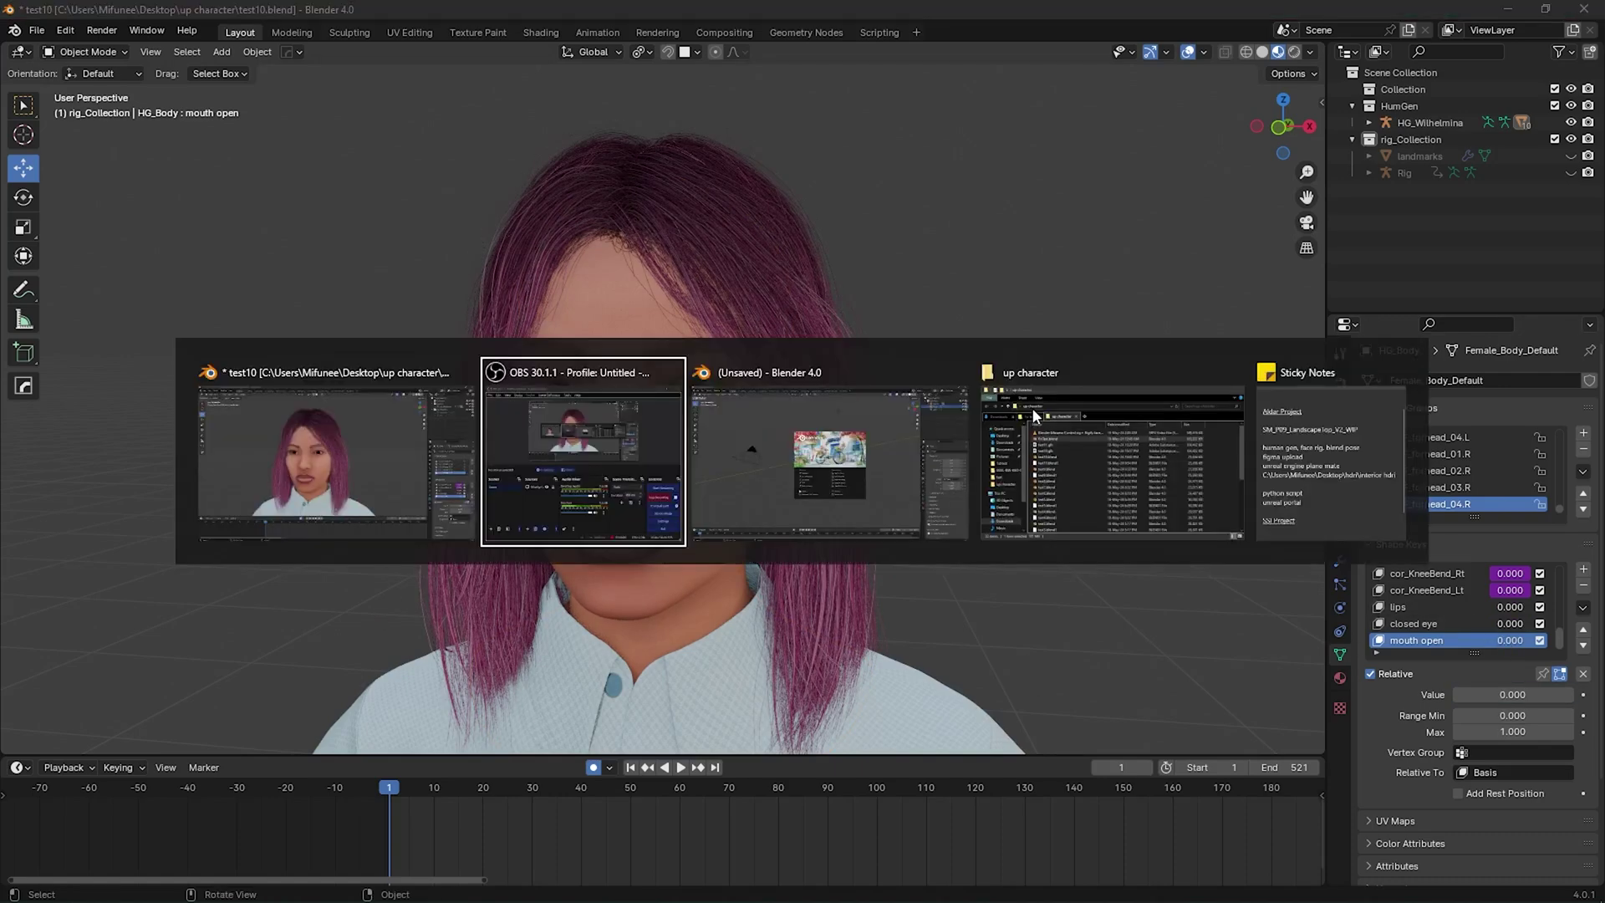
click(675, 500)
key(a)
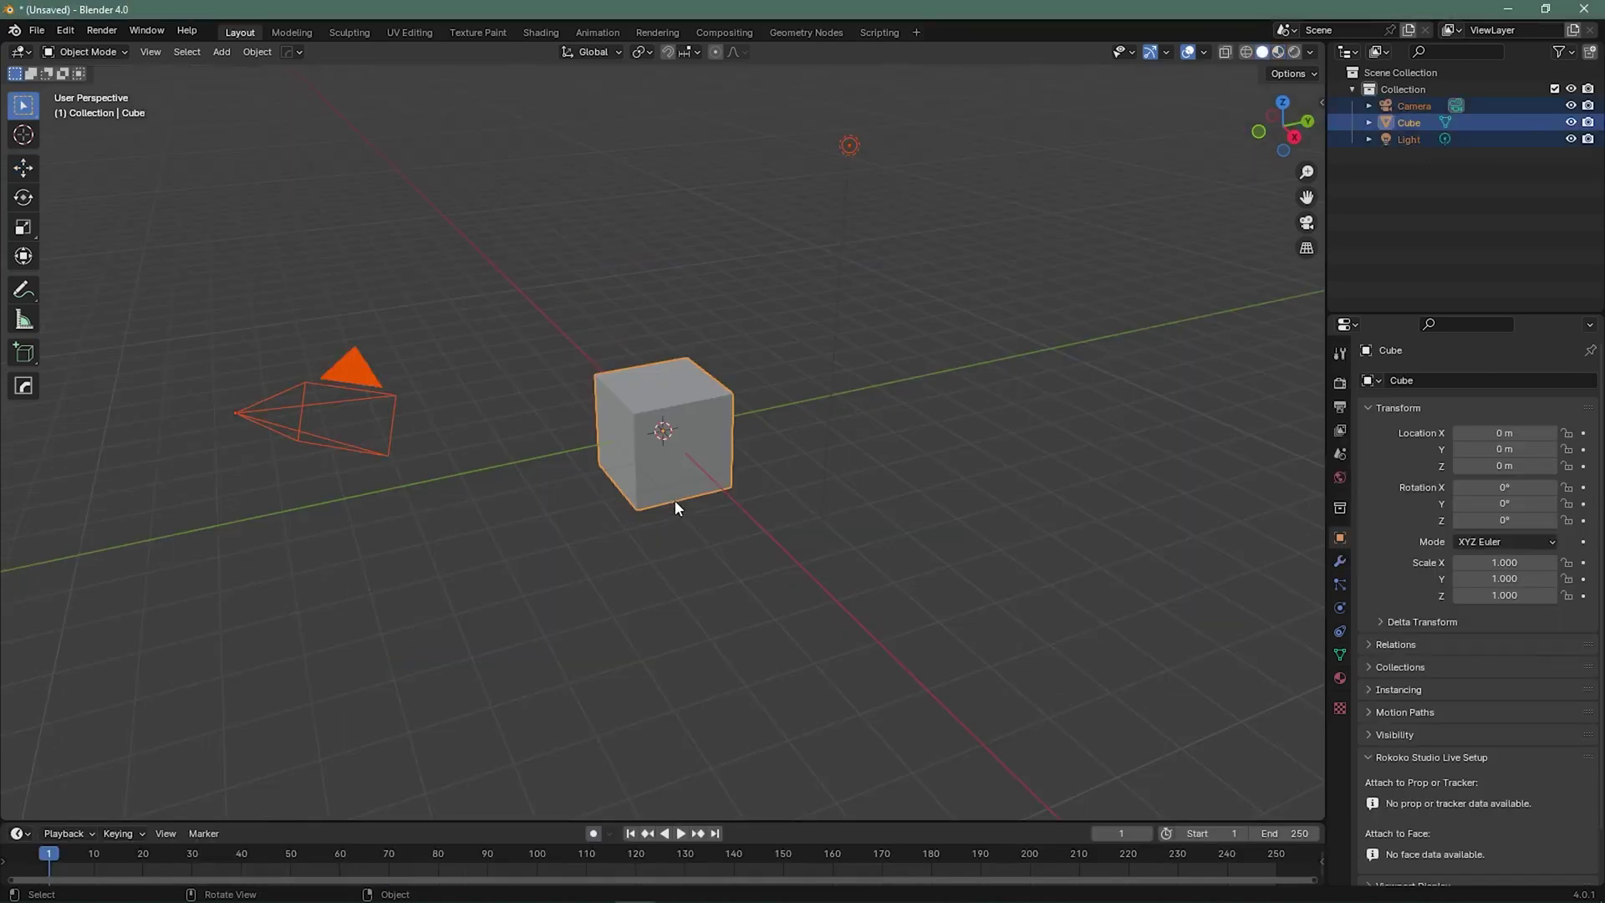
key(x)
click(674, 500)
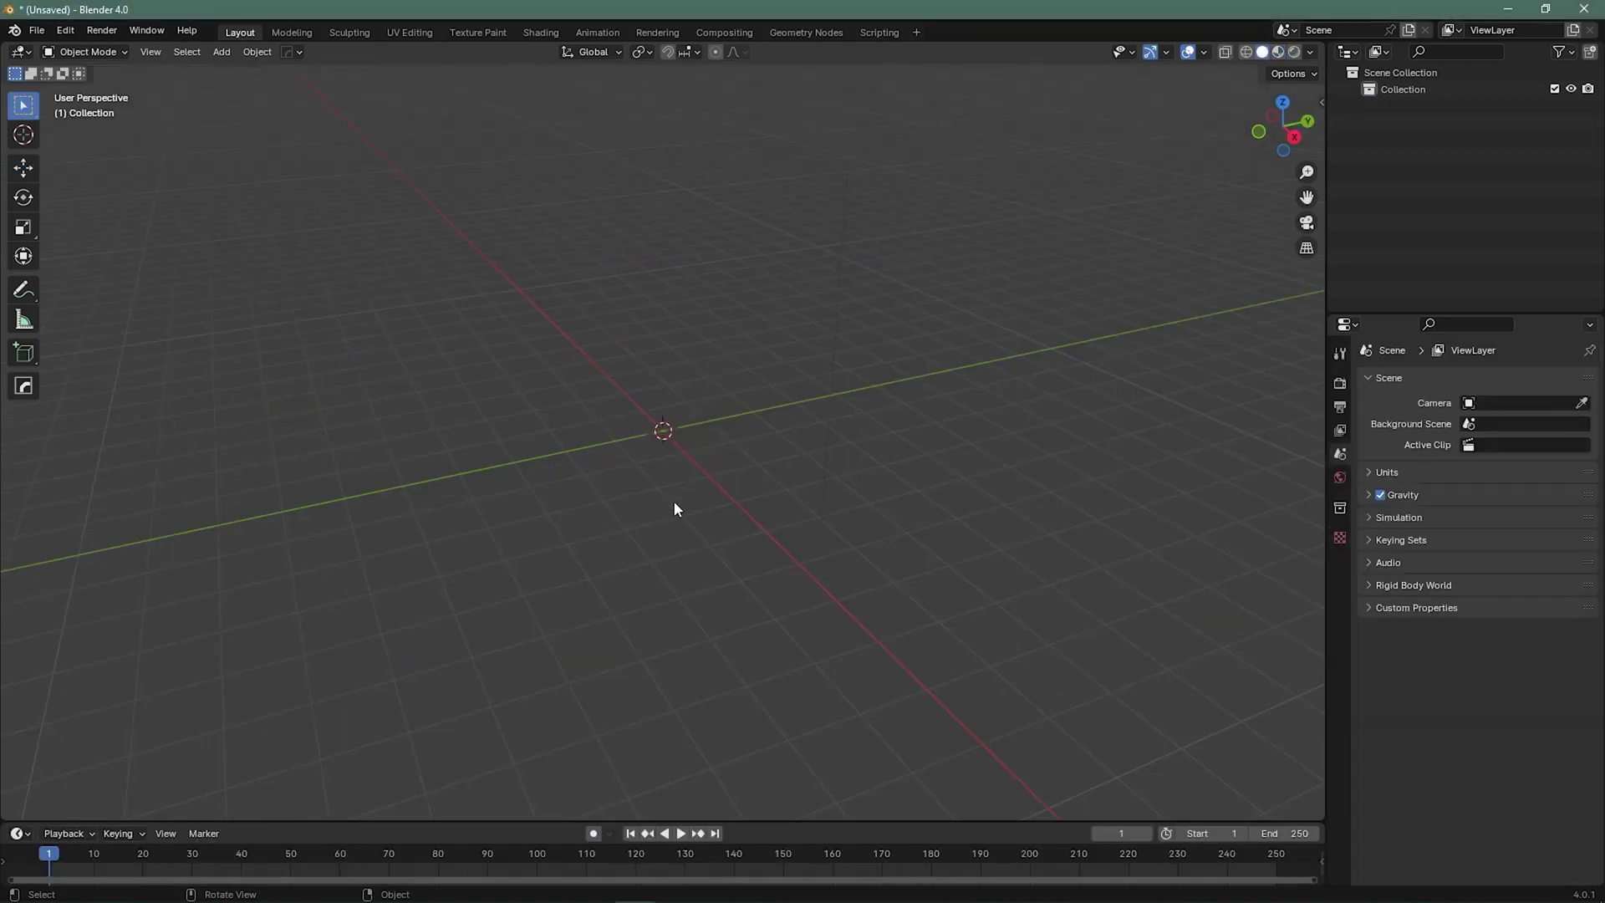
- Generate a new female human from the Luna preset with the HumGen add-on
key(n)
click(1314, 394)
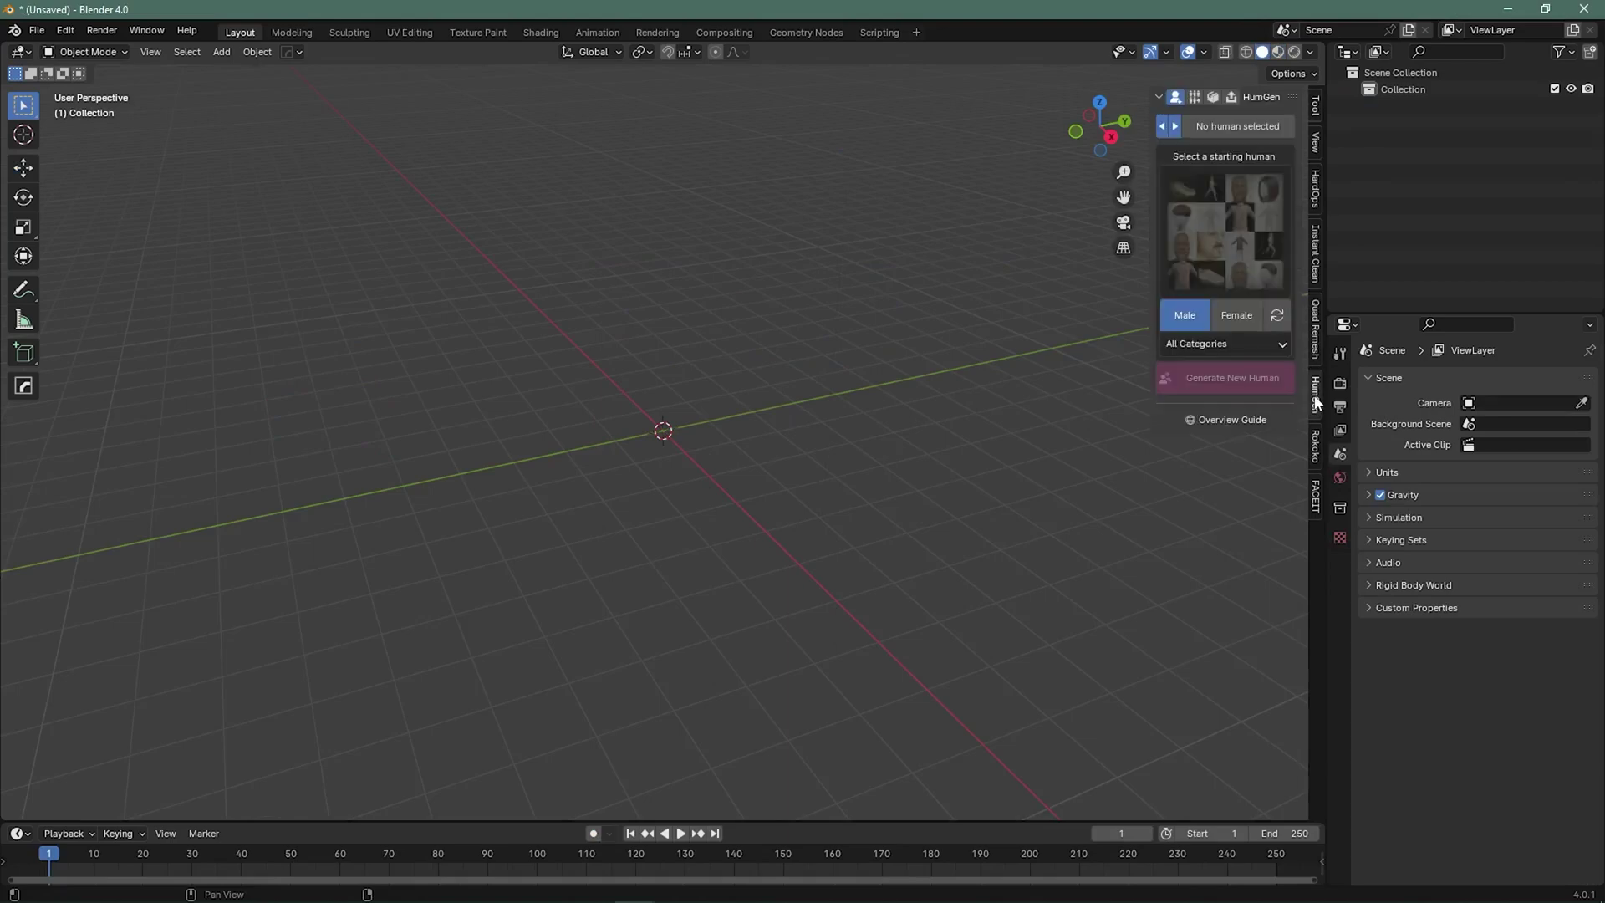
click(1237, 317)
click(1236, 249)
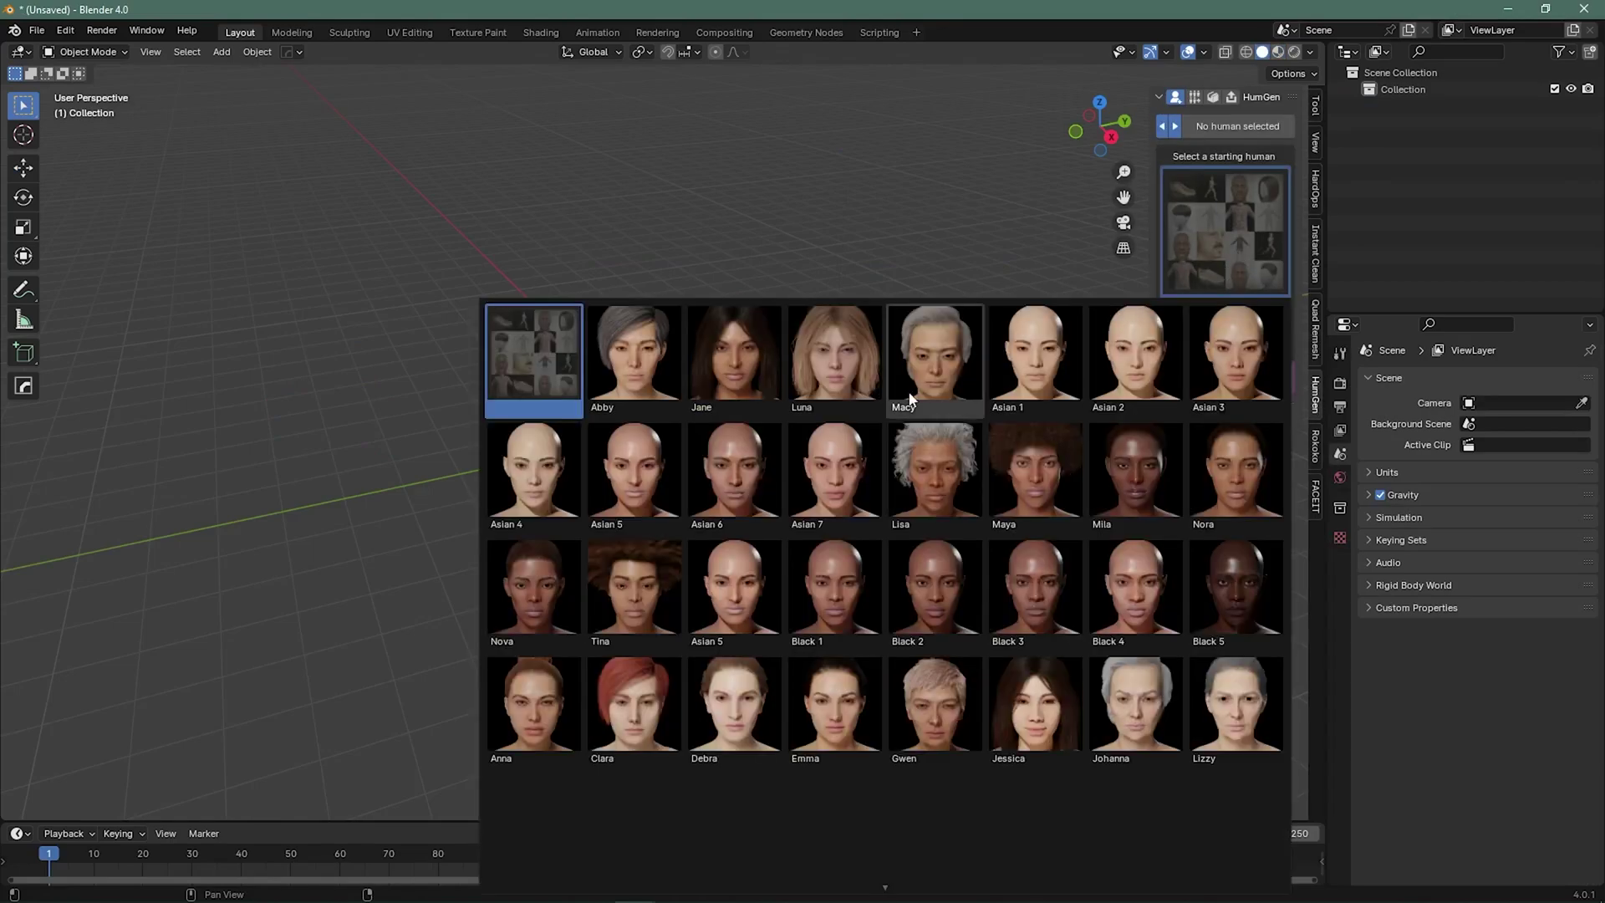
click(818, 373)
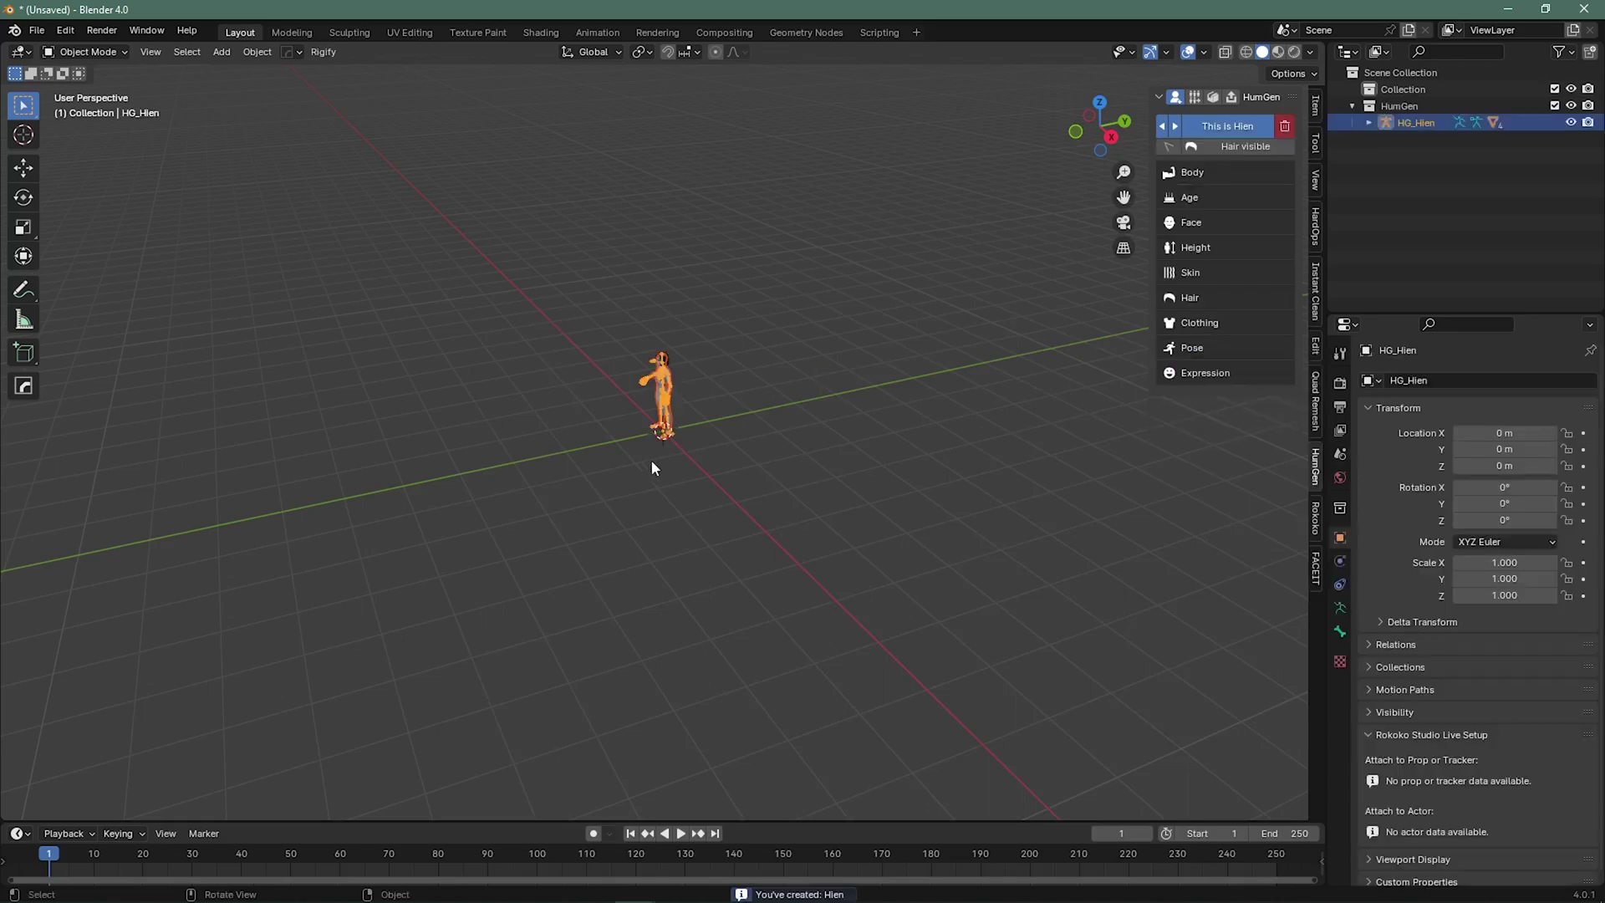
- Frame the generated human from the front and display it in Material Preview shading
key(KP_Decimal)
middle_drag(606, 558, 677, 549)
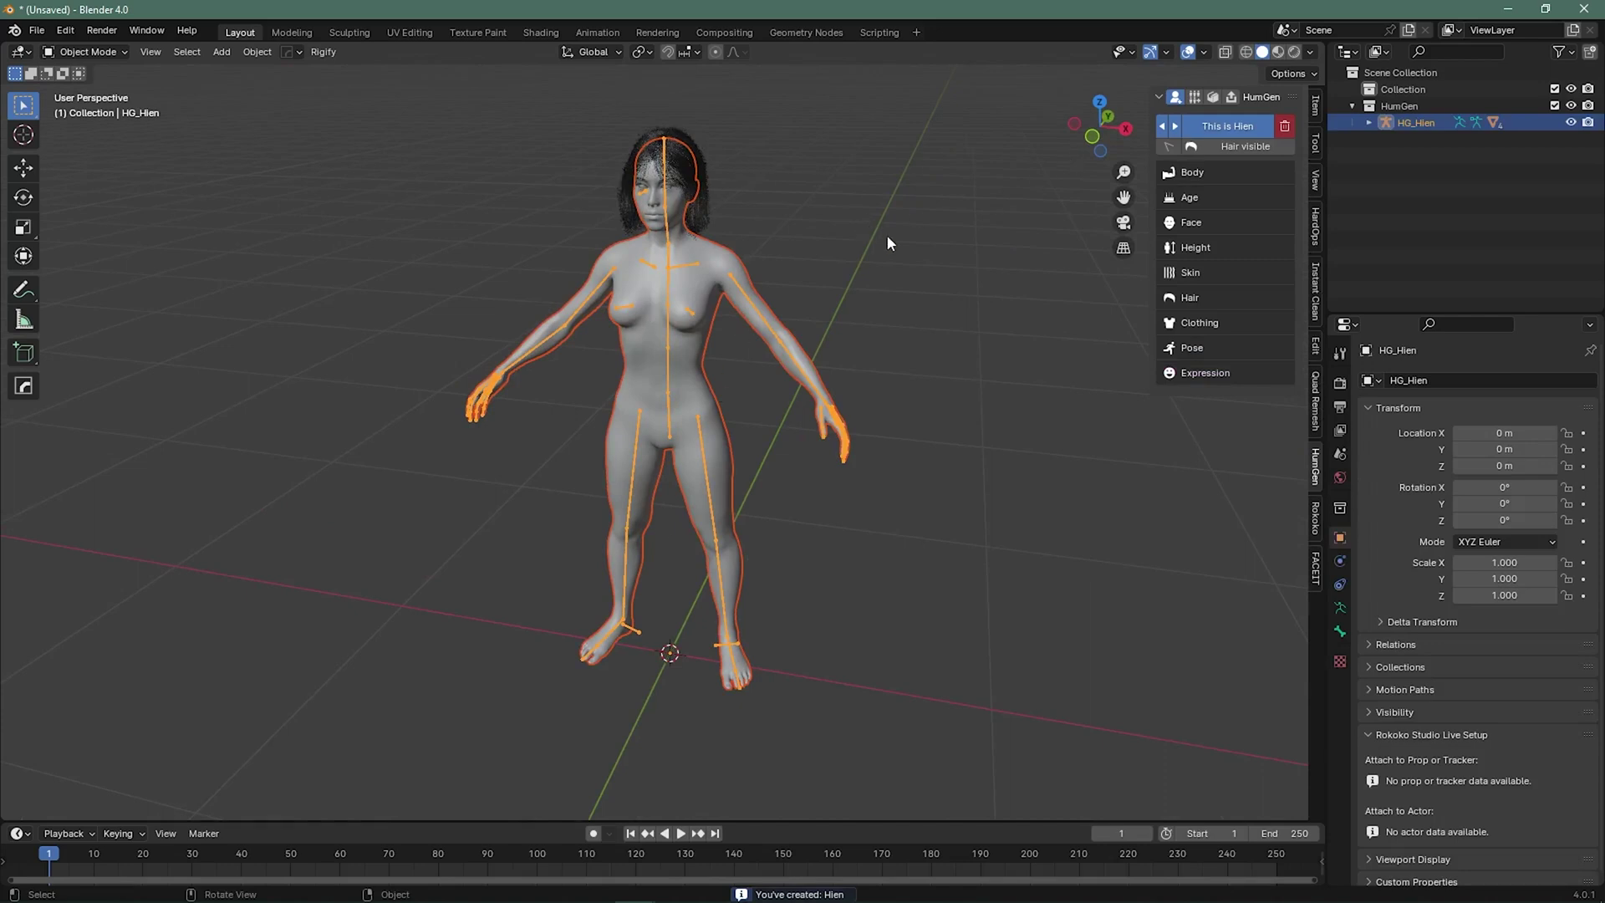
click(1279, 52)
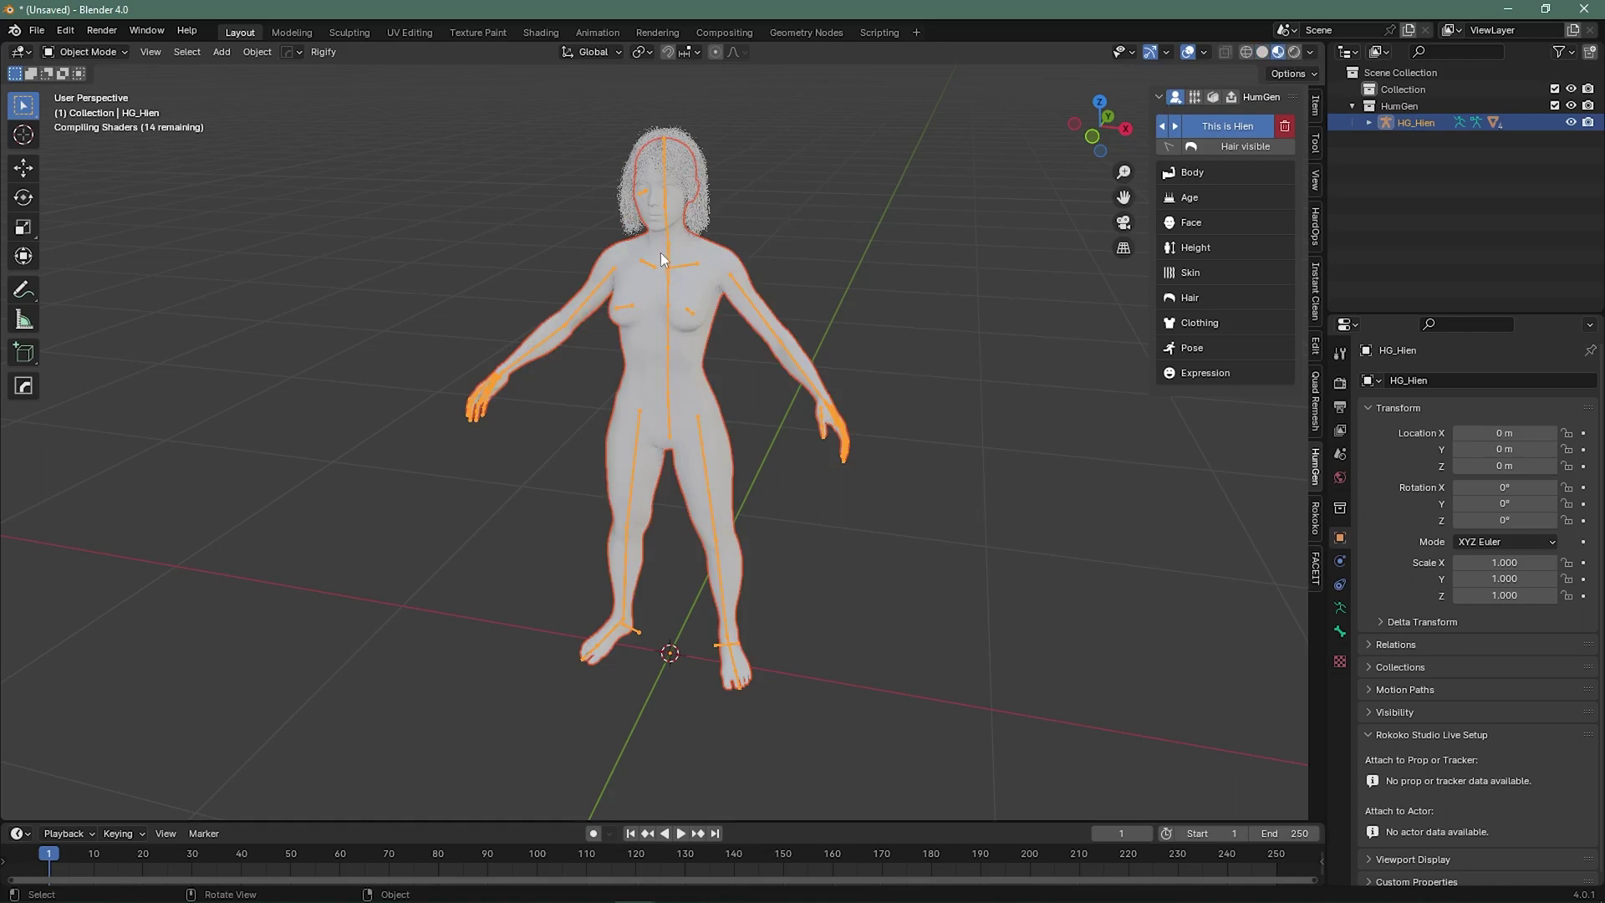
scroll(774, 214, up, 2)
shift+middle_drag(809, 244, 814, 284)
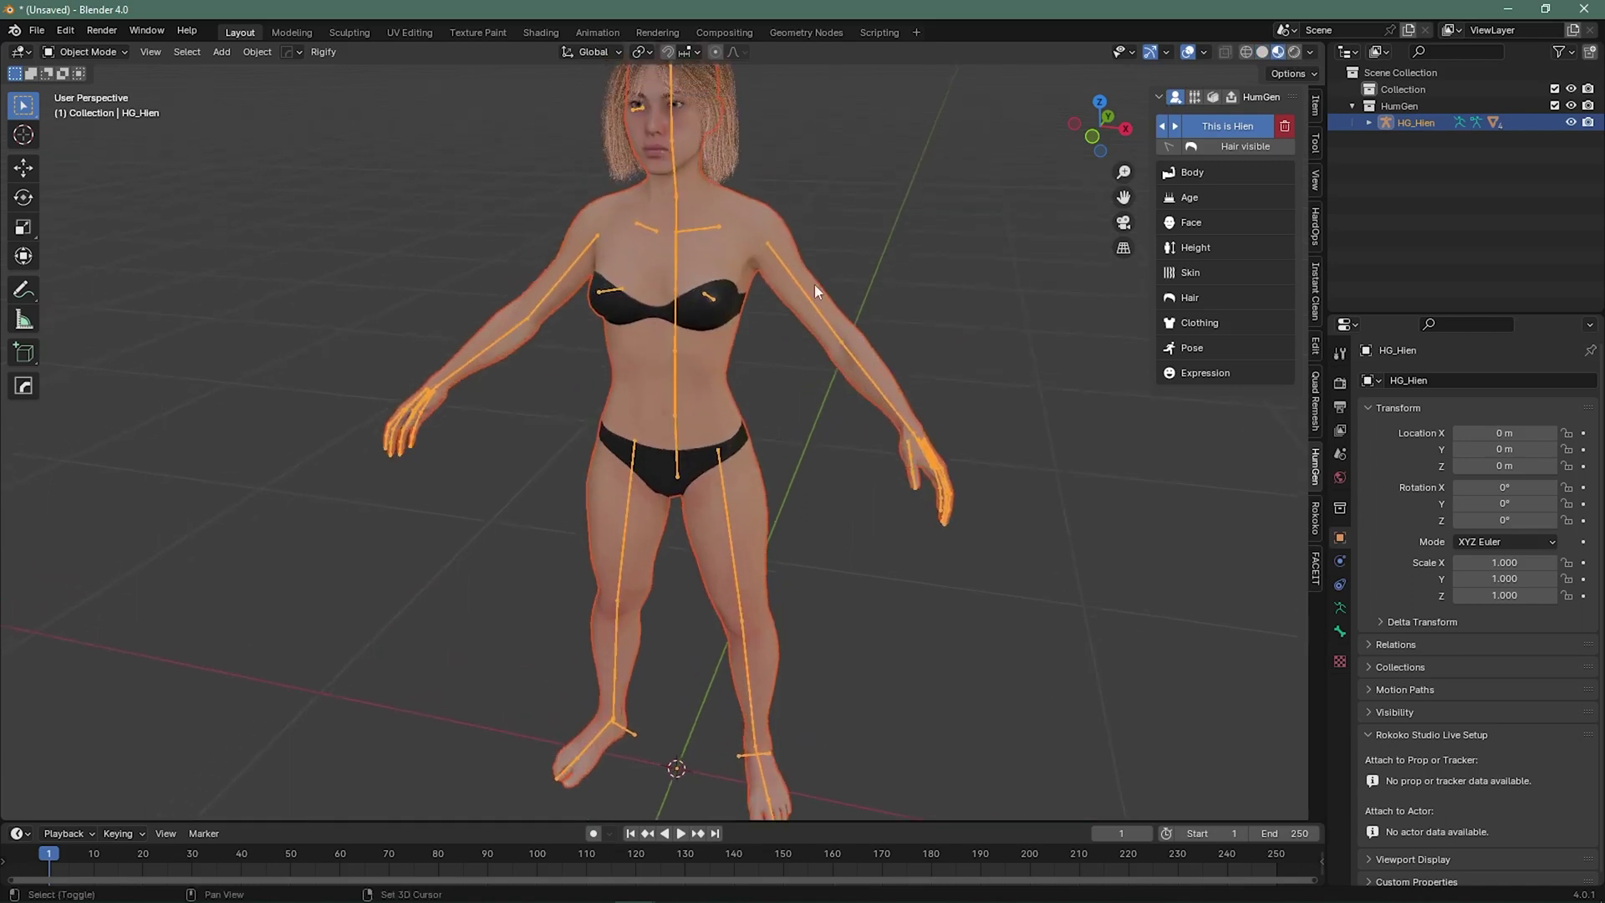
scroll(814, 284, down, 1)
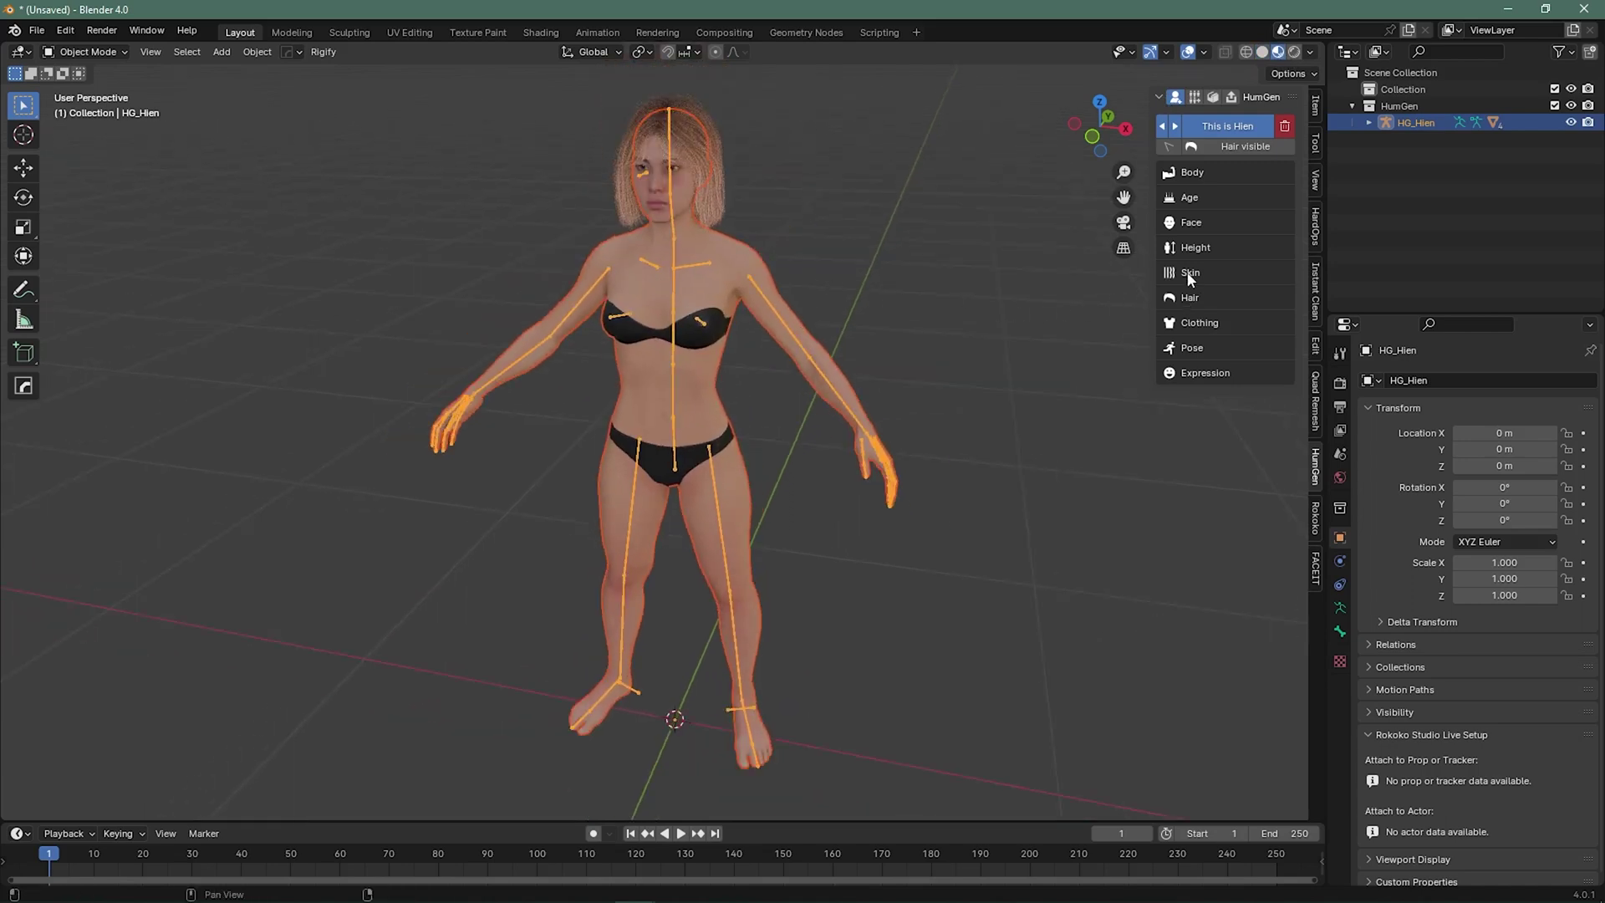
- Dress the human in the Summer Lawyer outfit, make the hair visible and return to the HumGen main options
click(1196, 322)
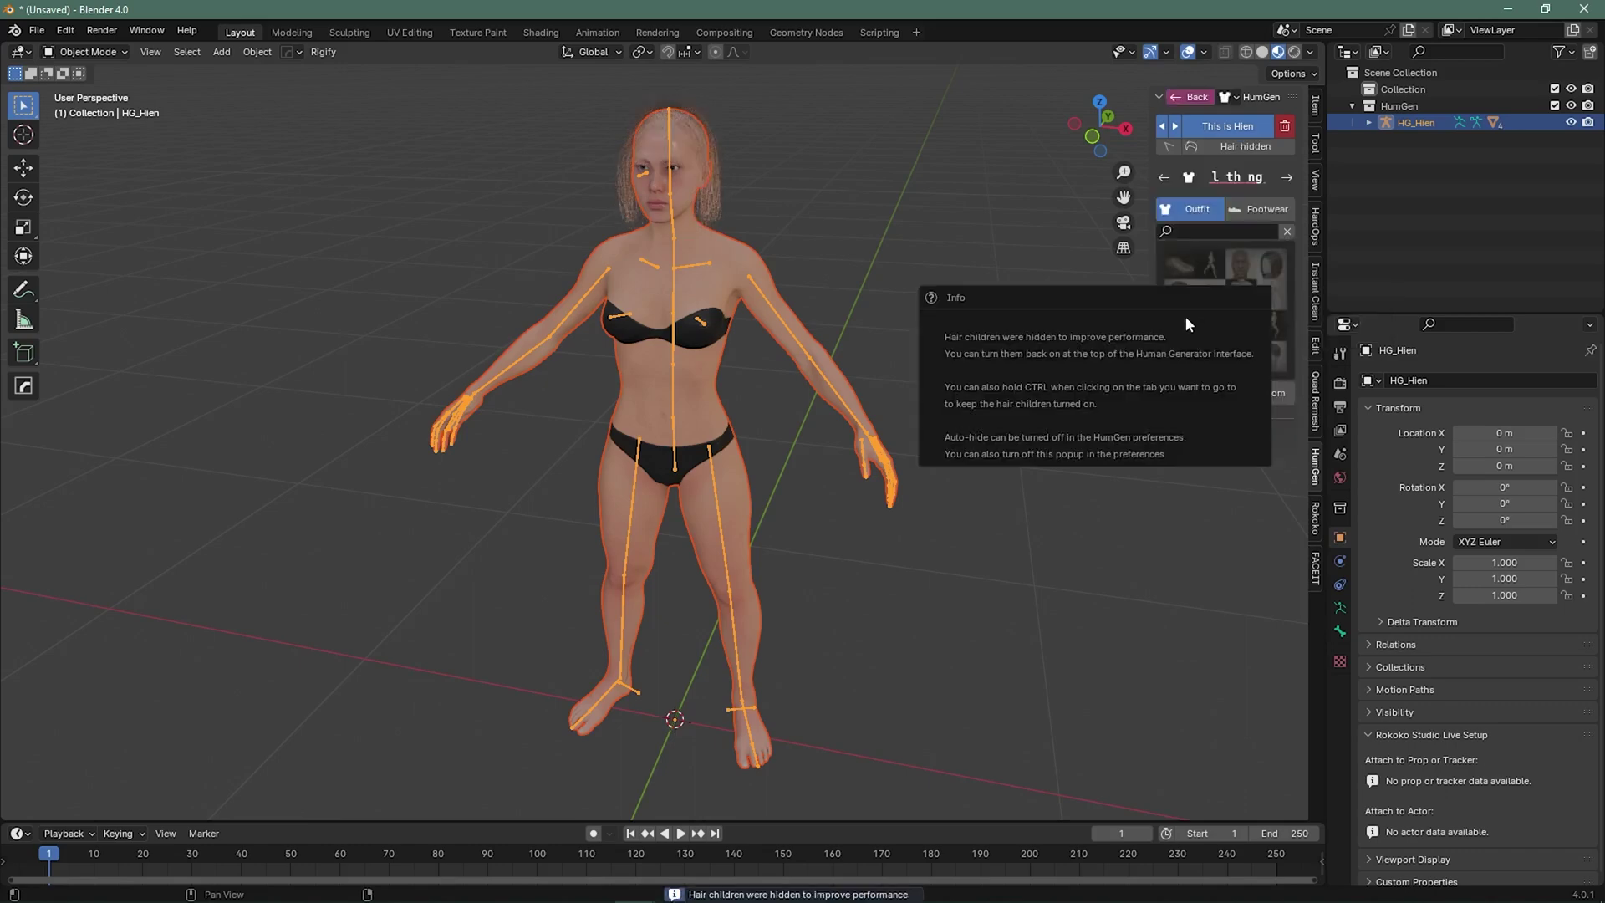
click(1215, 288)
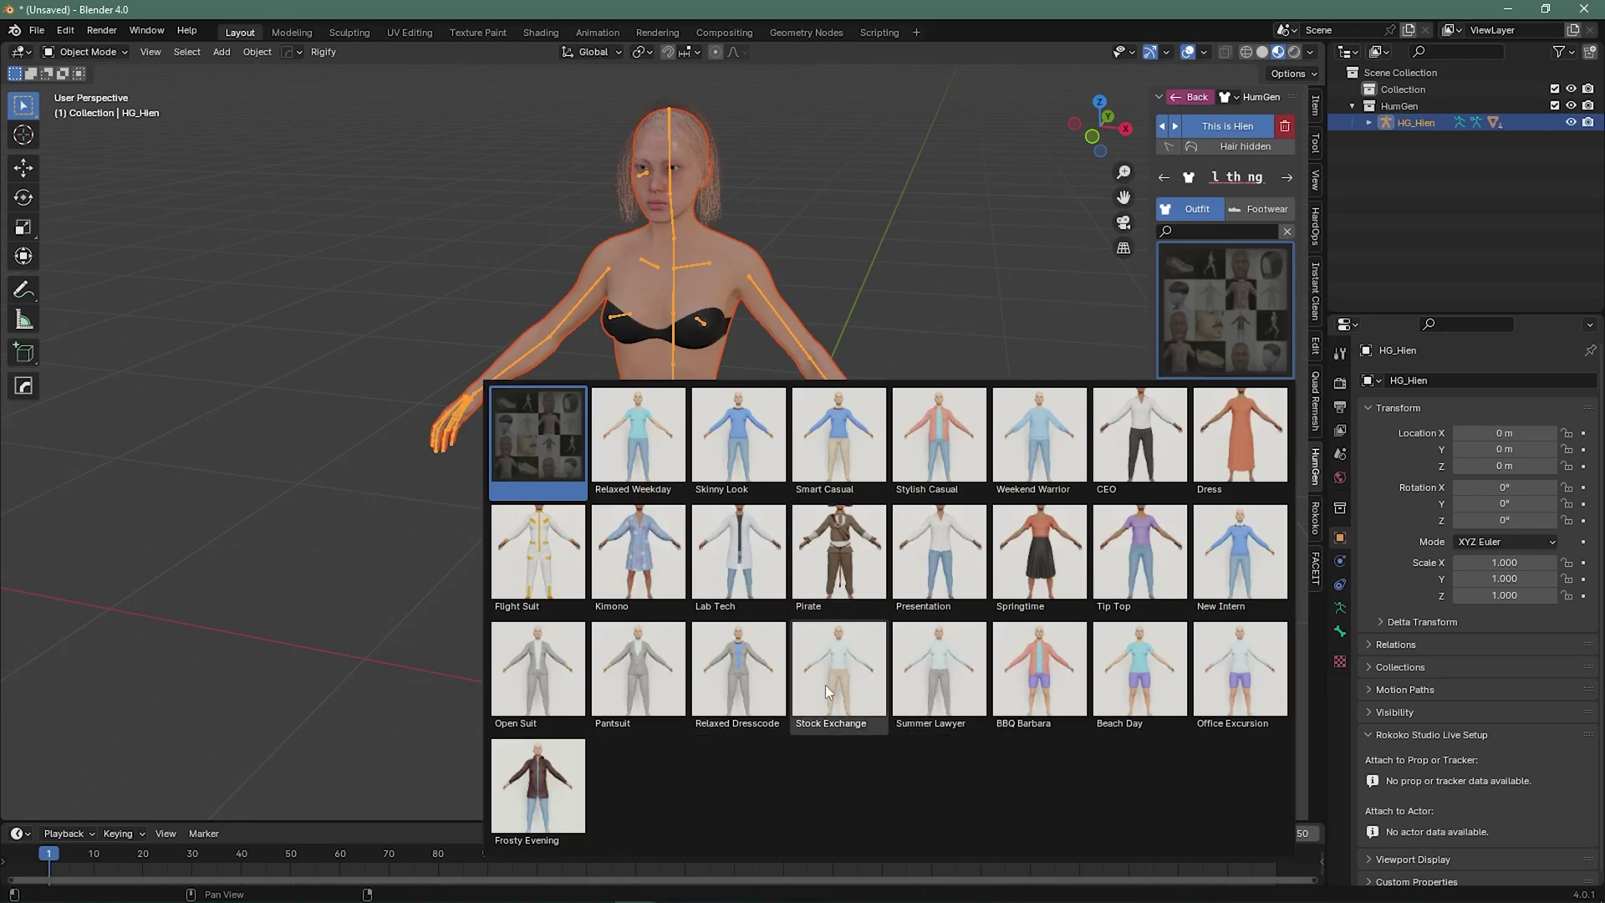
click(925, 675)
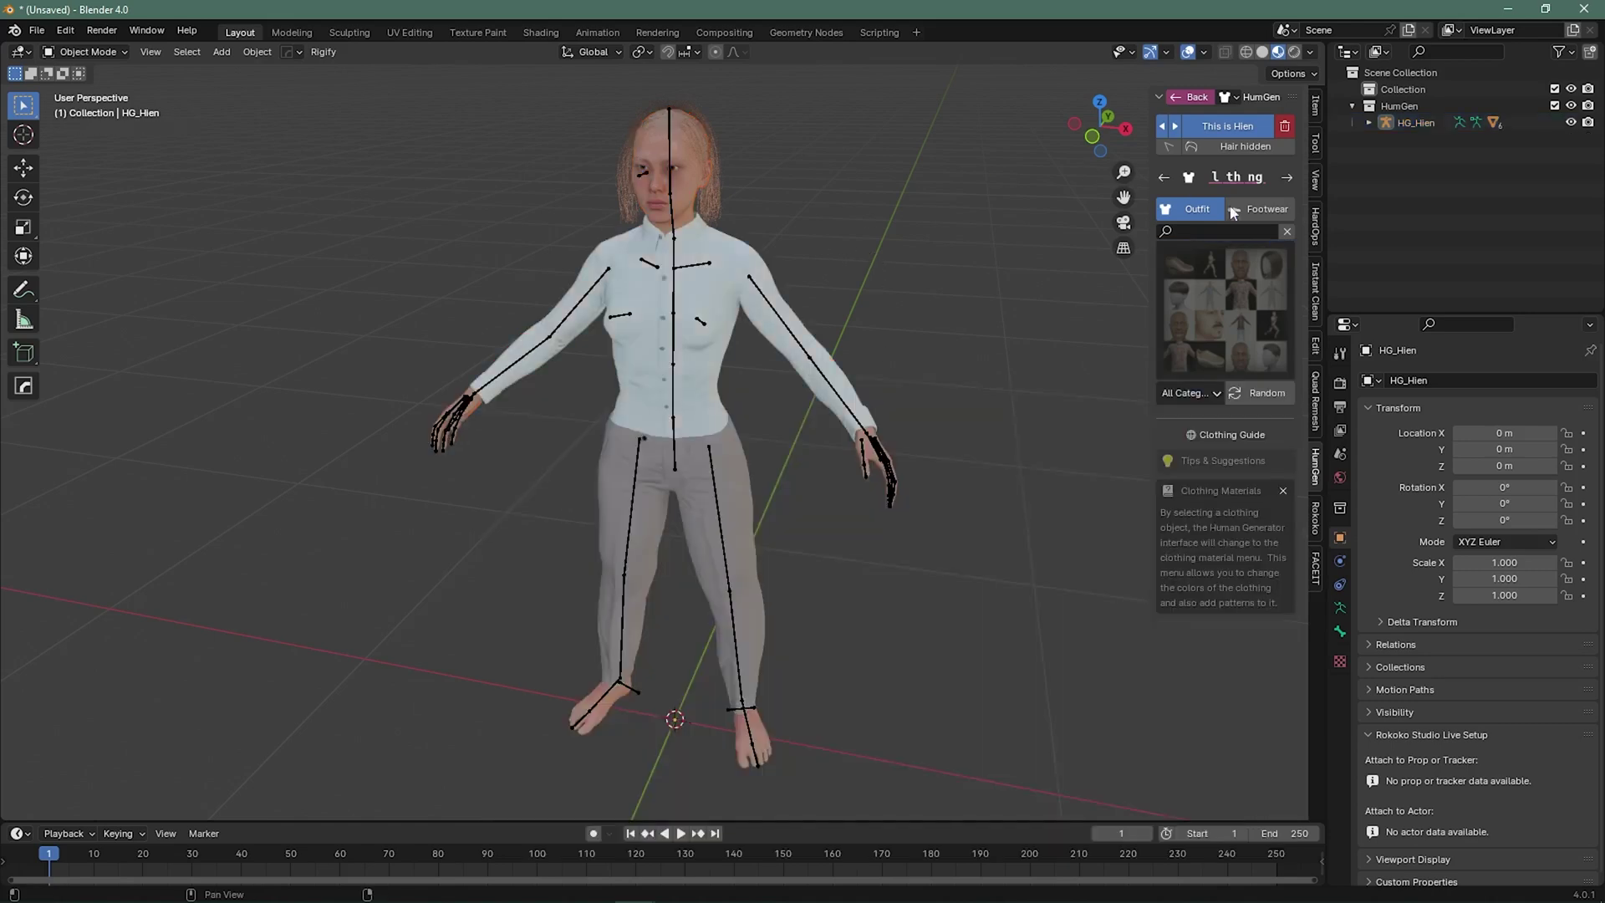
click(1246, 148)
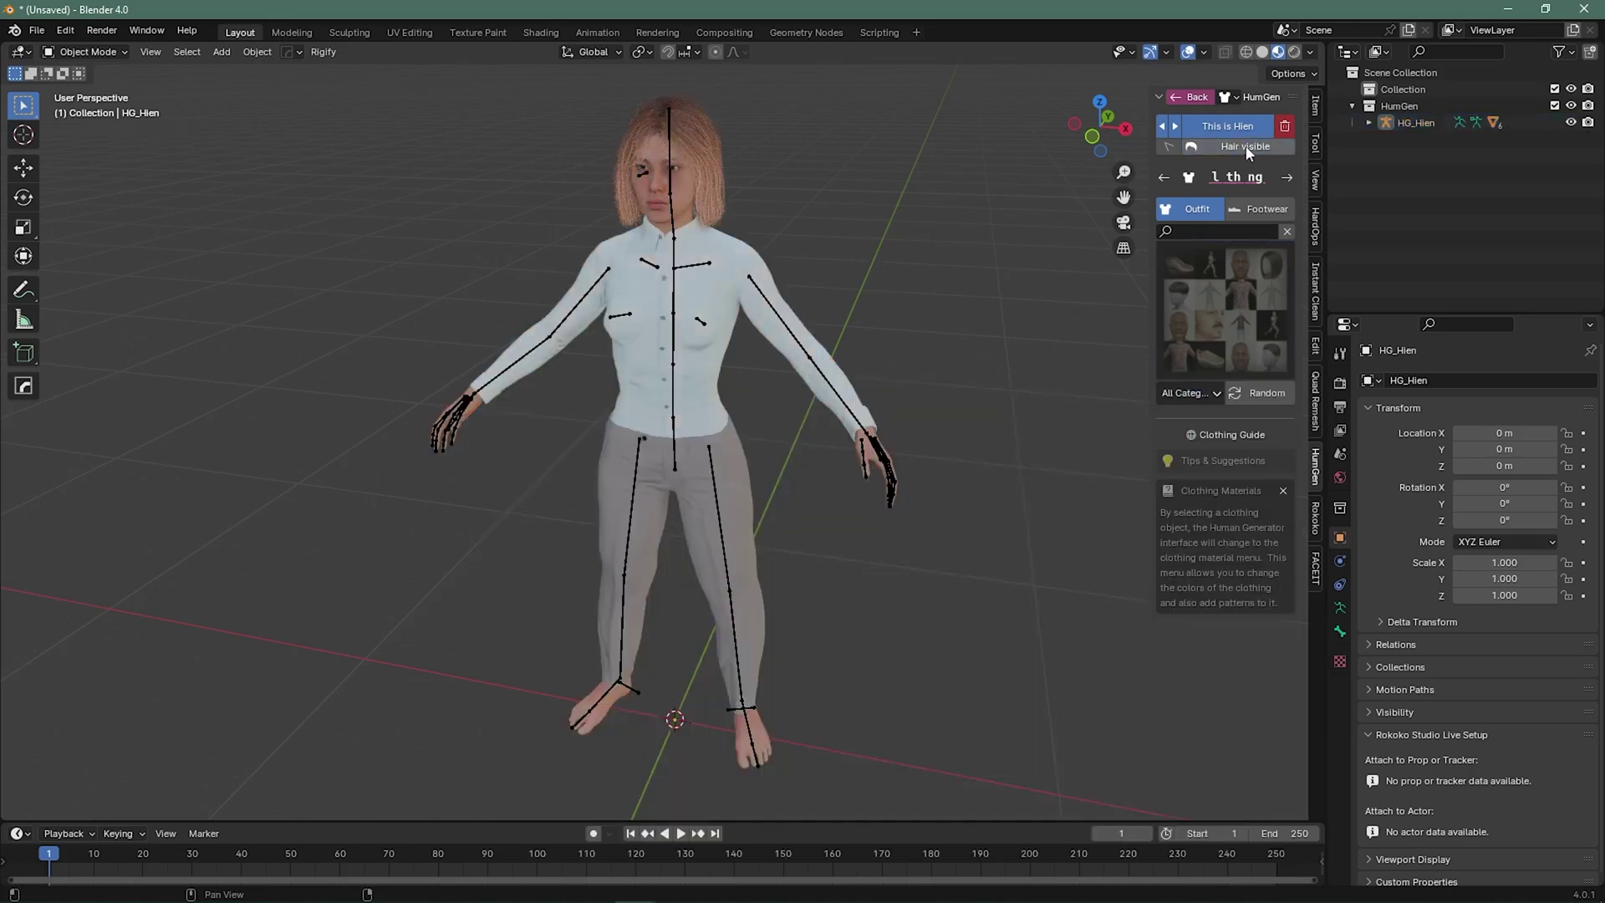
click(1194, 99)
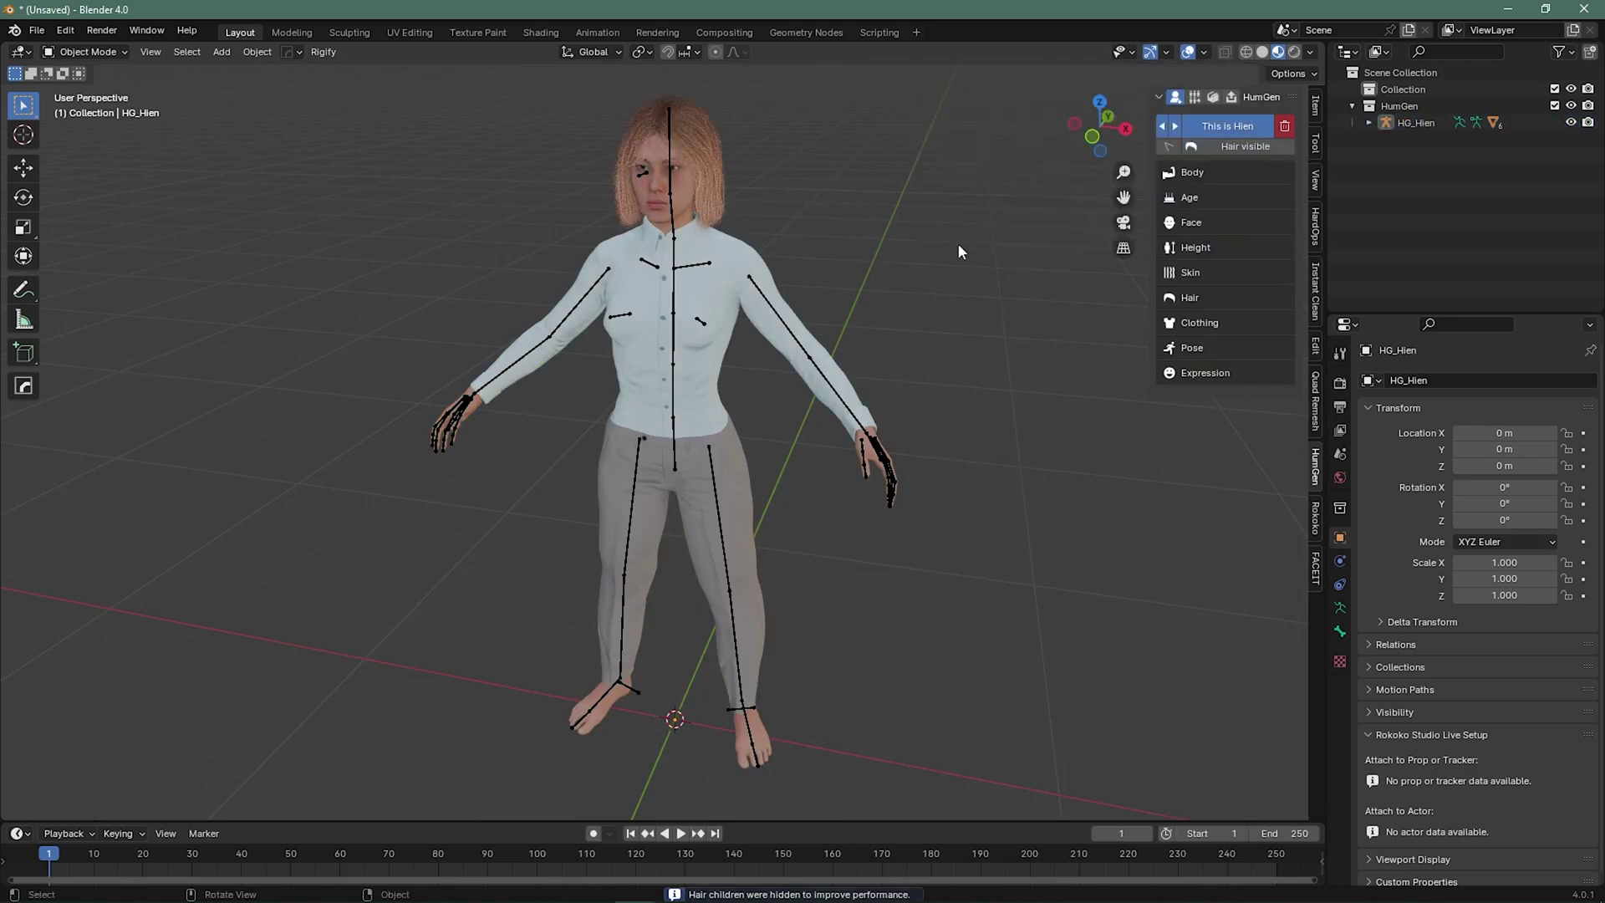
- Separate all bones of the human's armature into another armature and delete both armatures
click(674, 230)
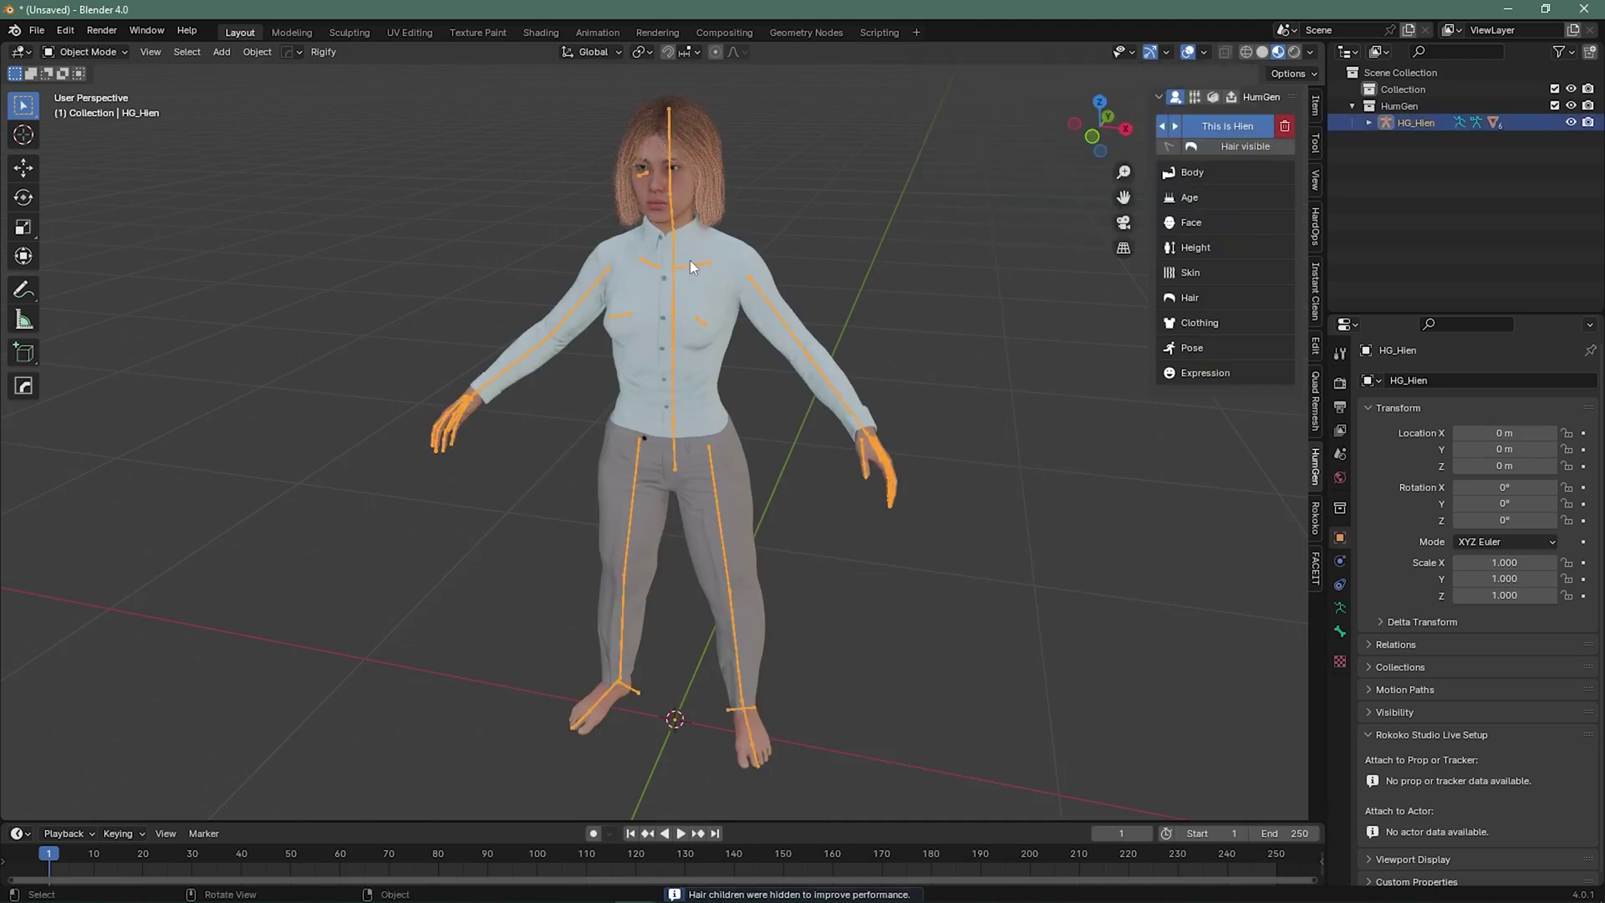
key(Tab)
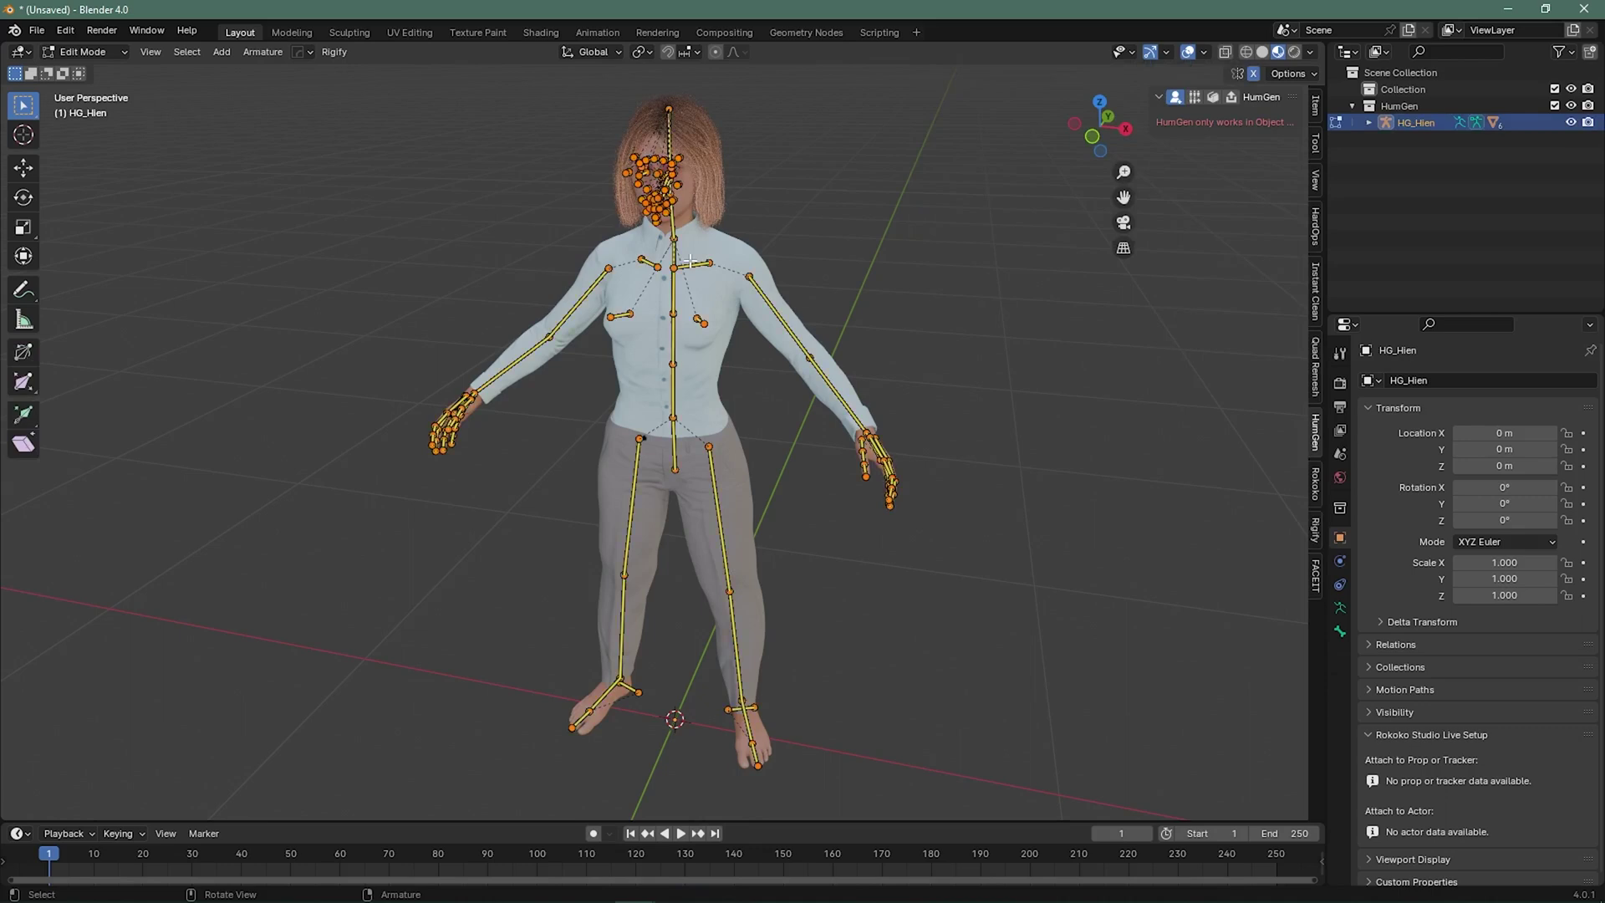
key(p)
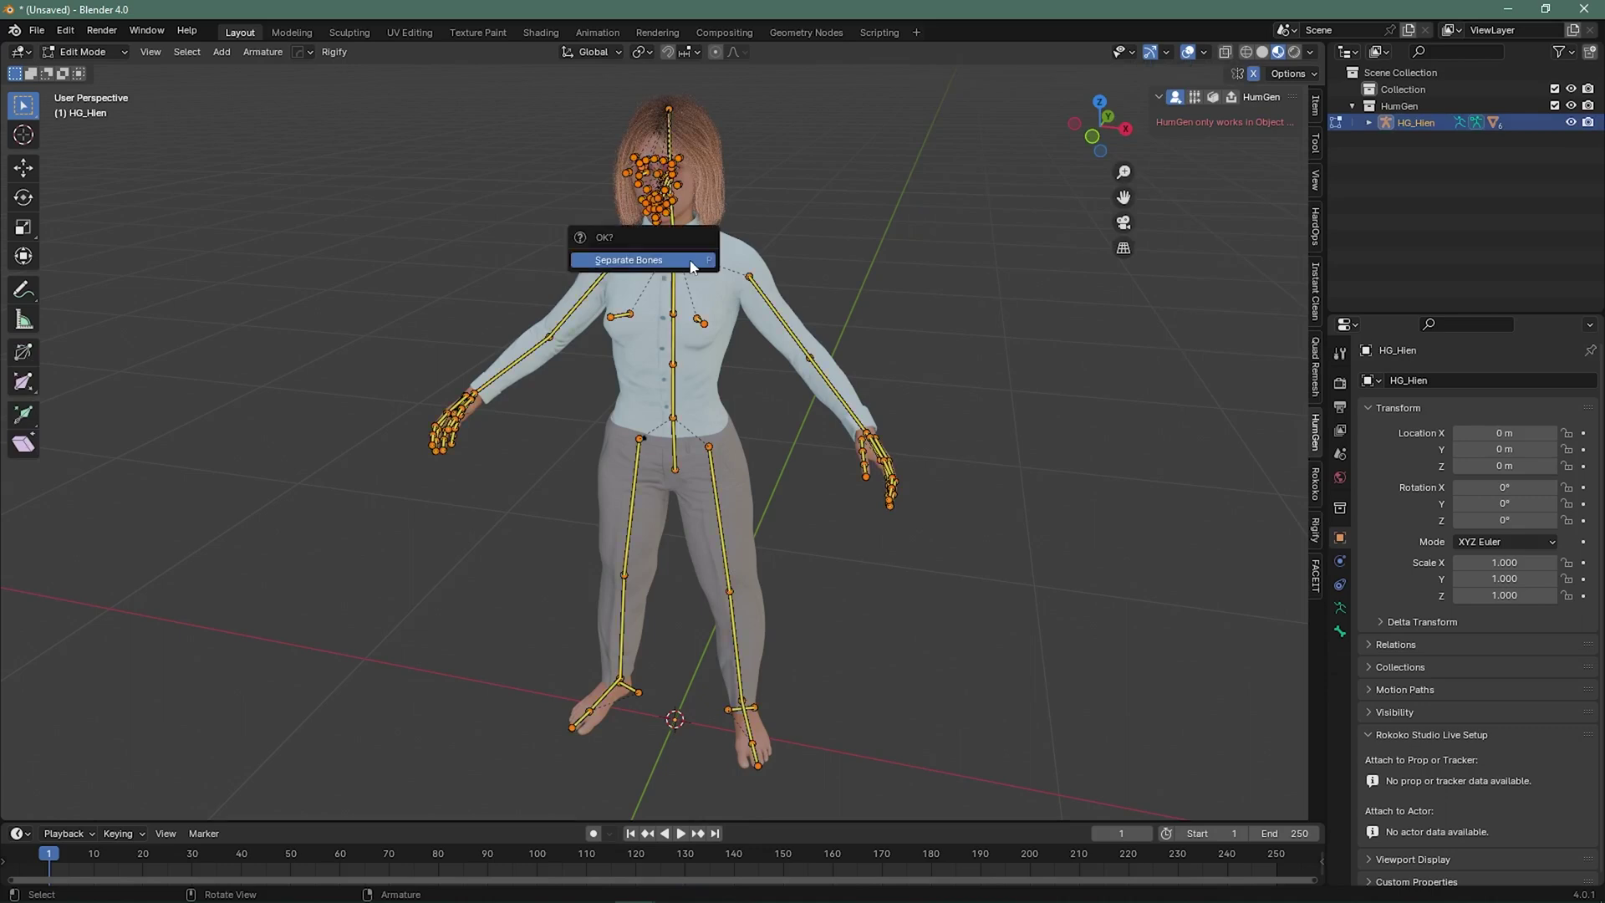
click(691, 264)
key(Tab)
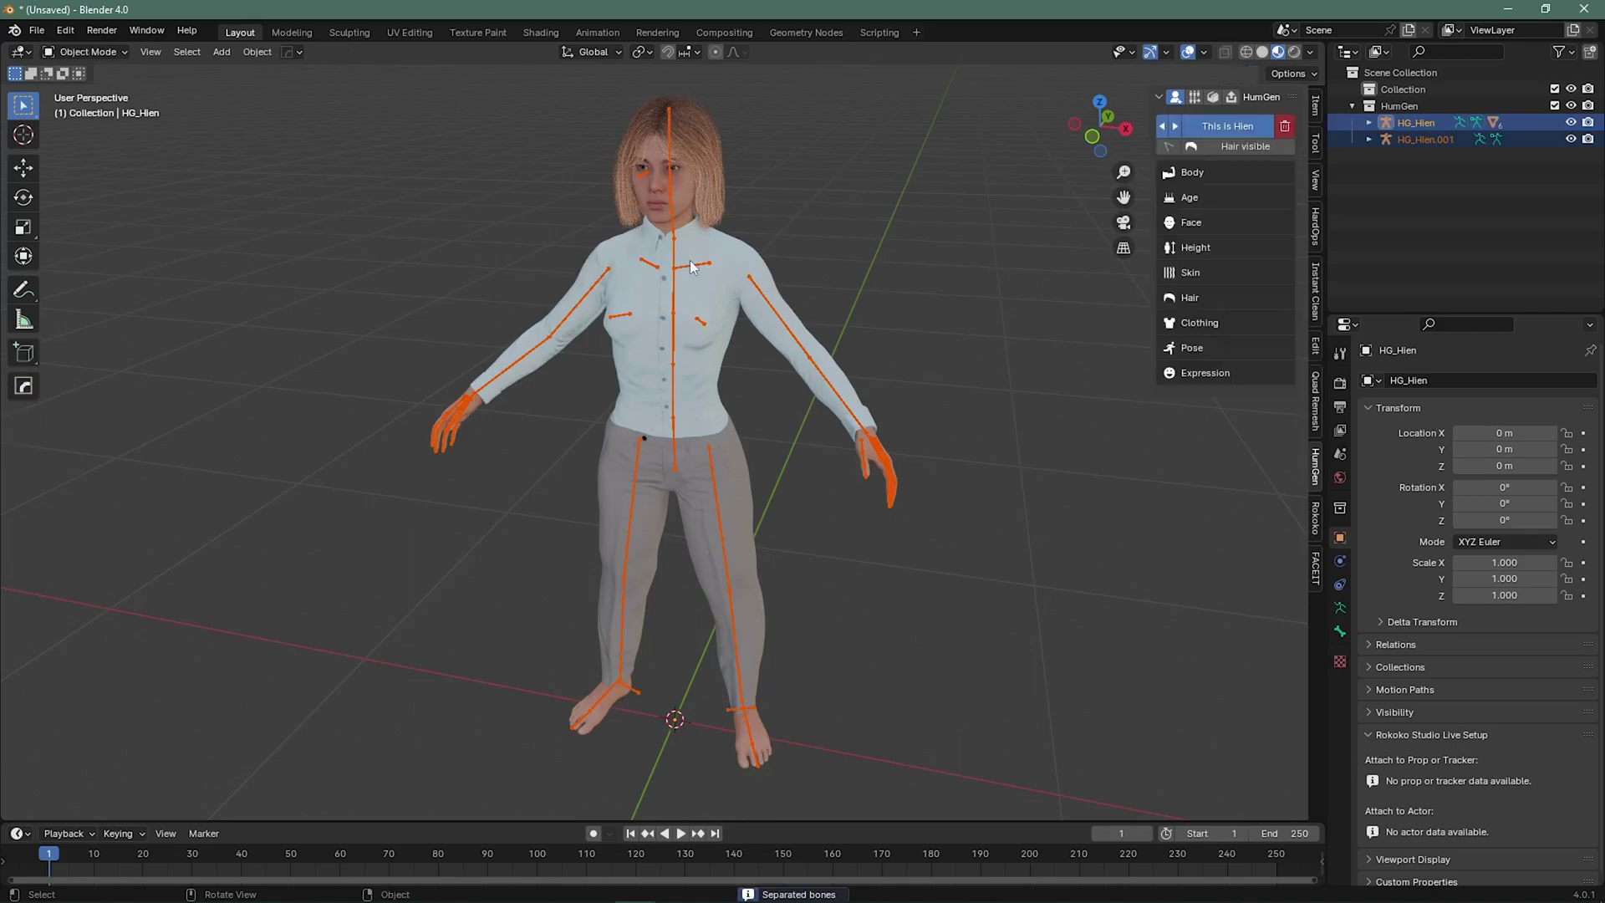
key(Delete)
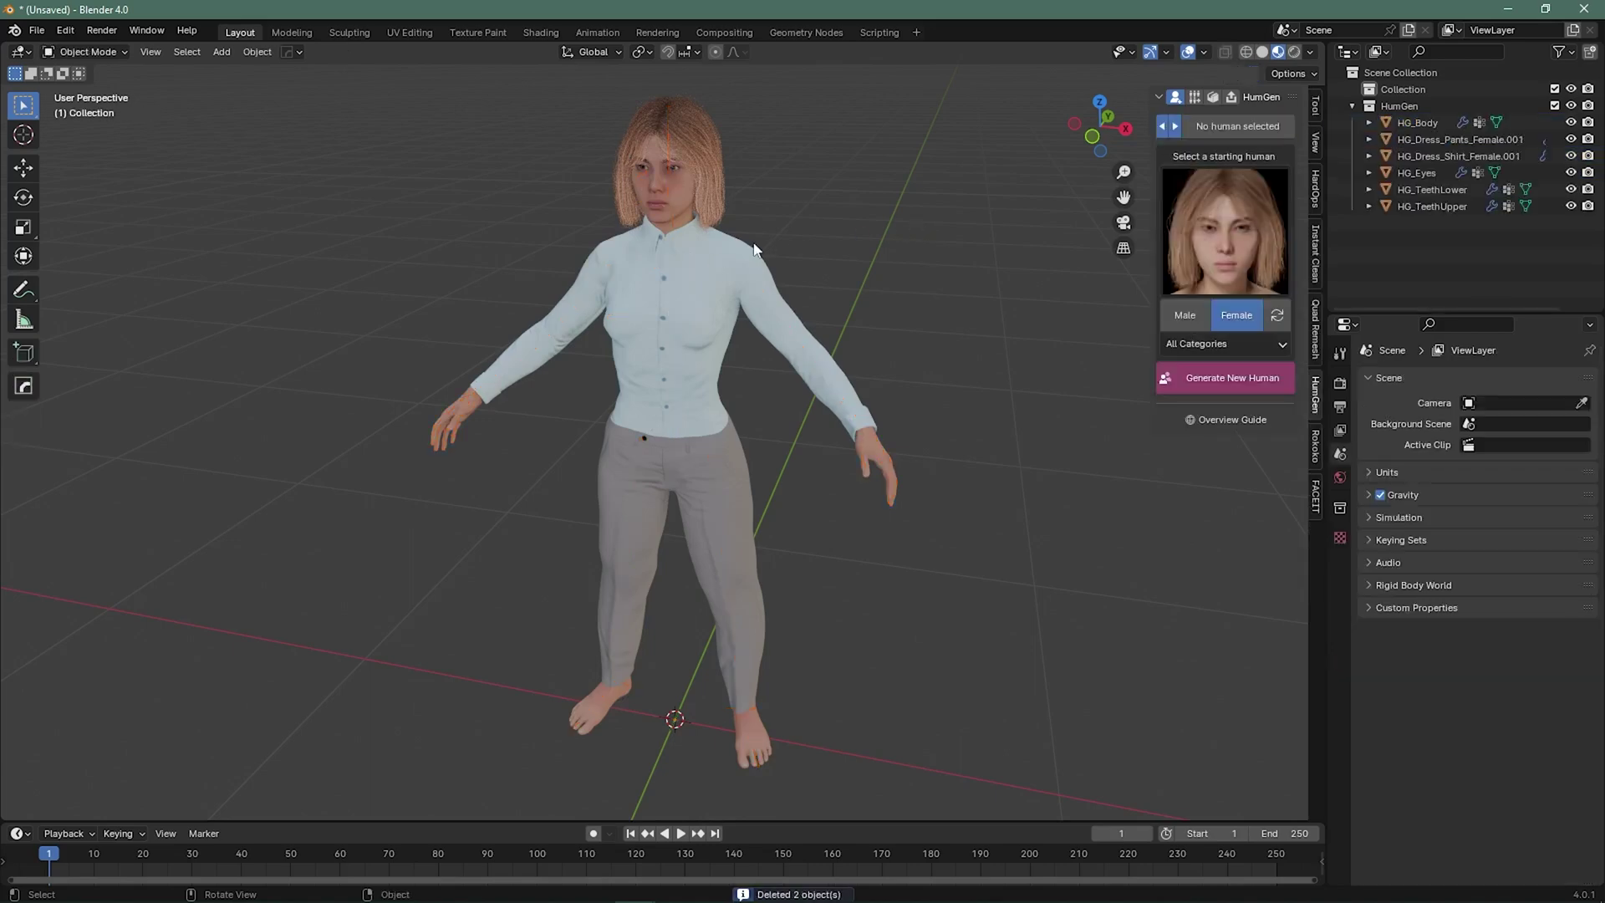
click(684, 247)
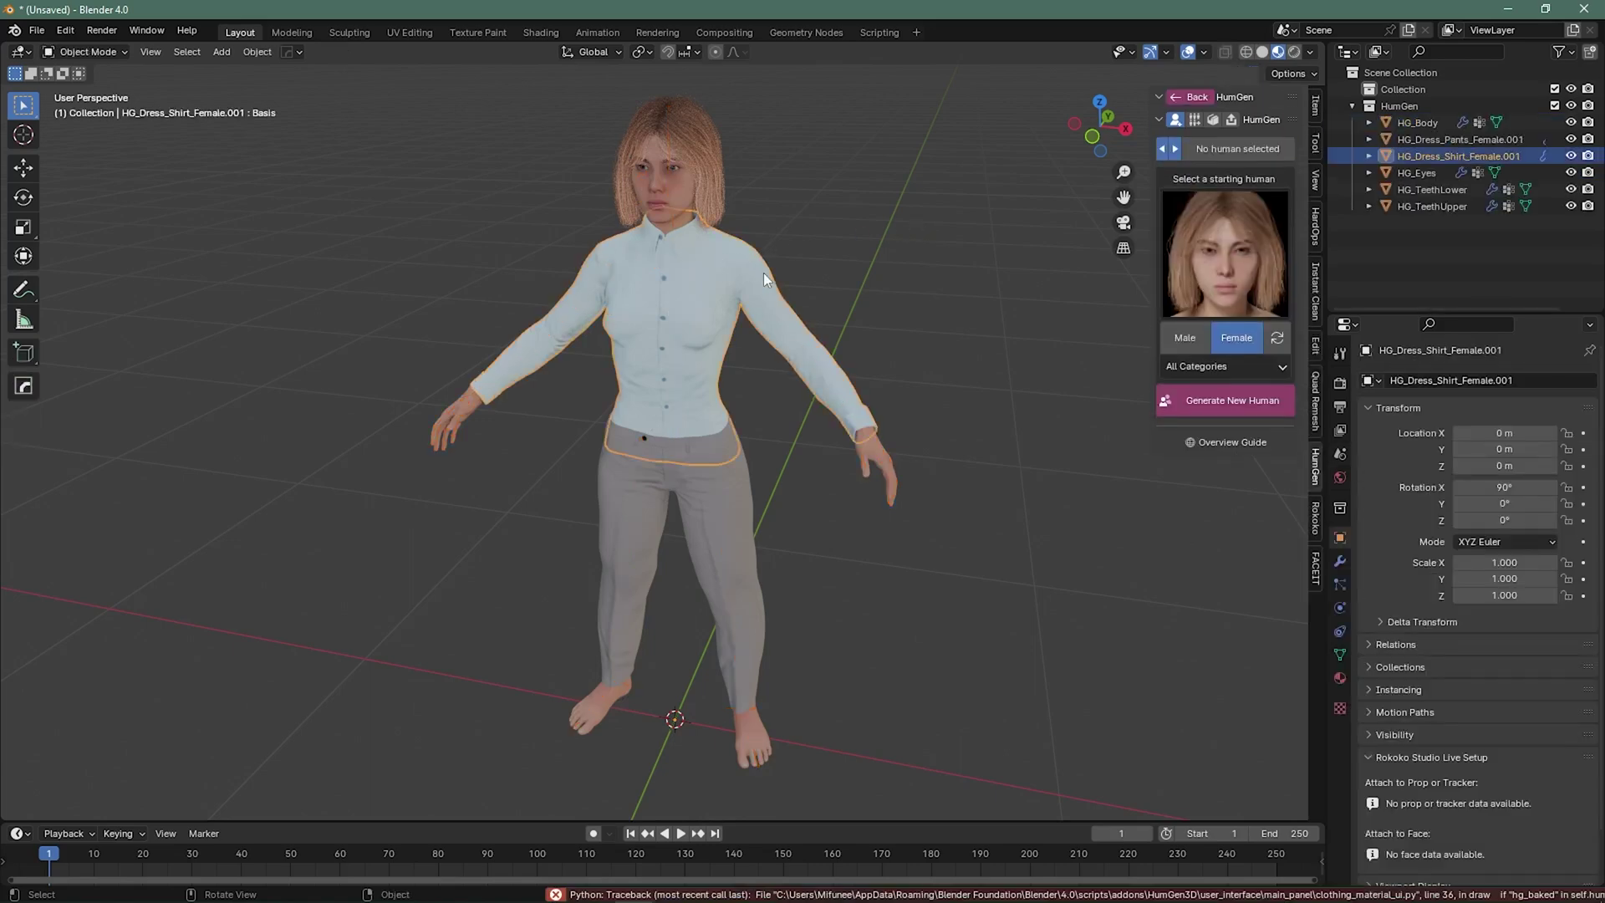
click(833, 240)
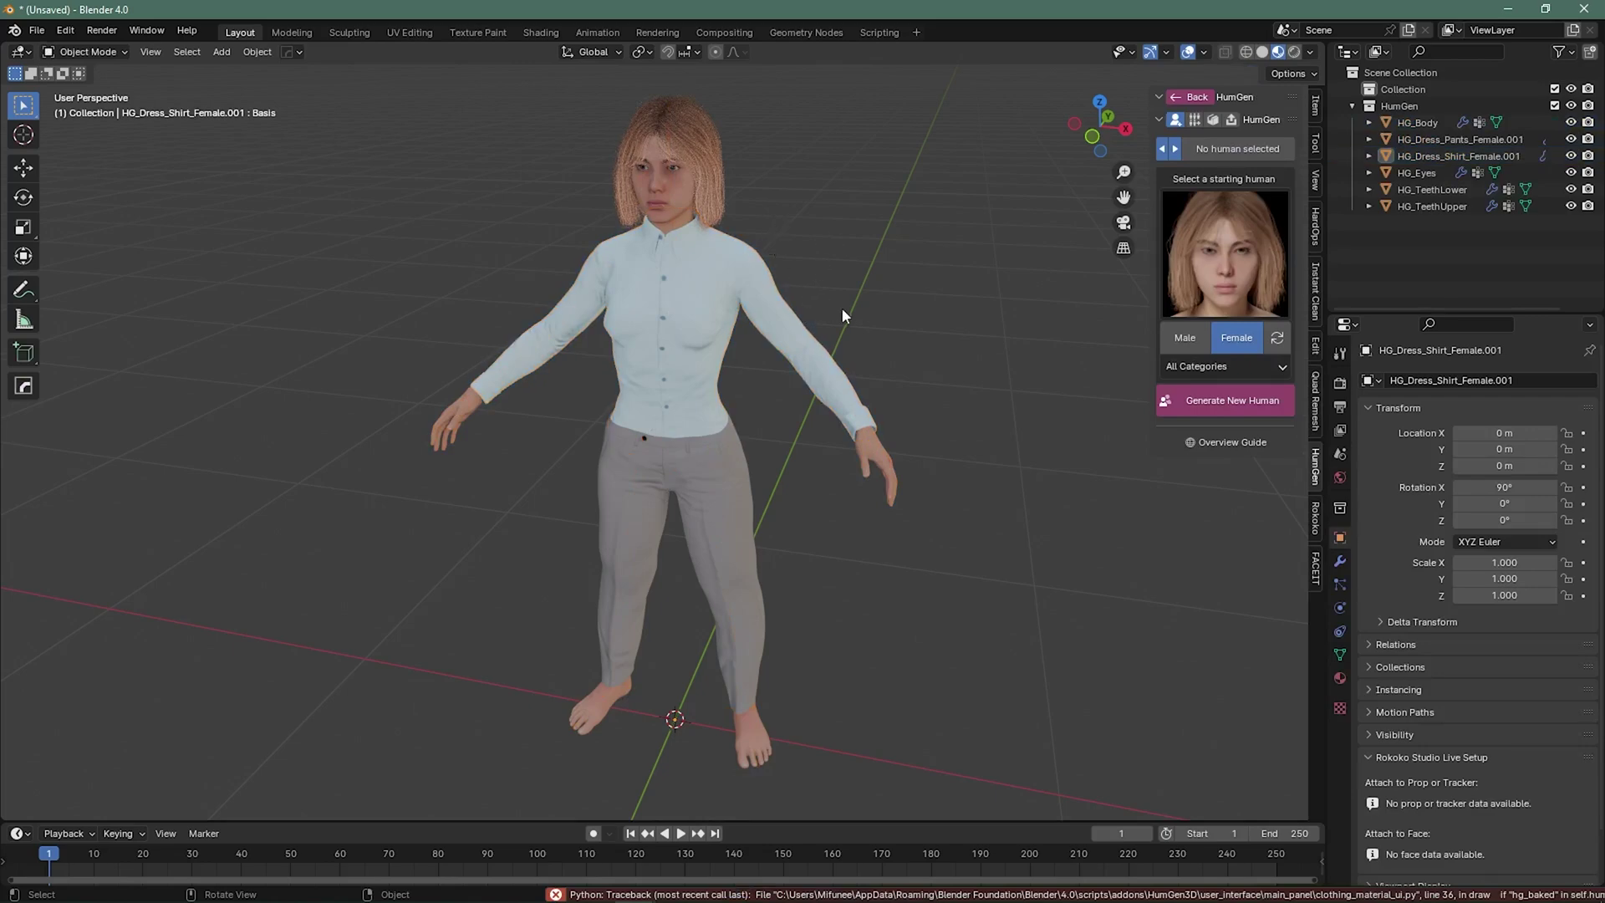
middle_drag(880, 299, 891, 294)
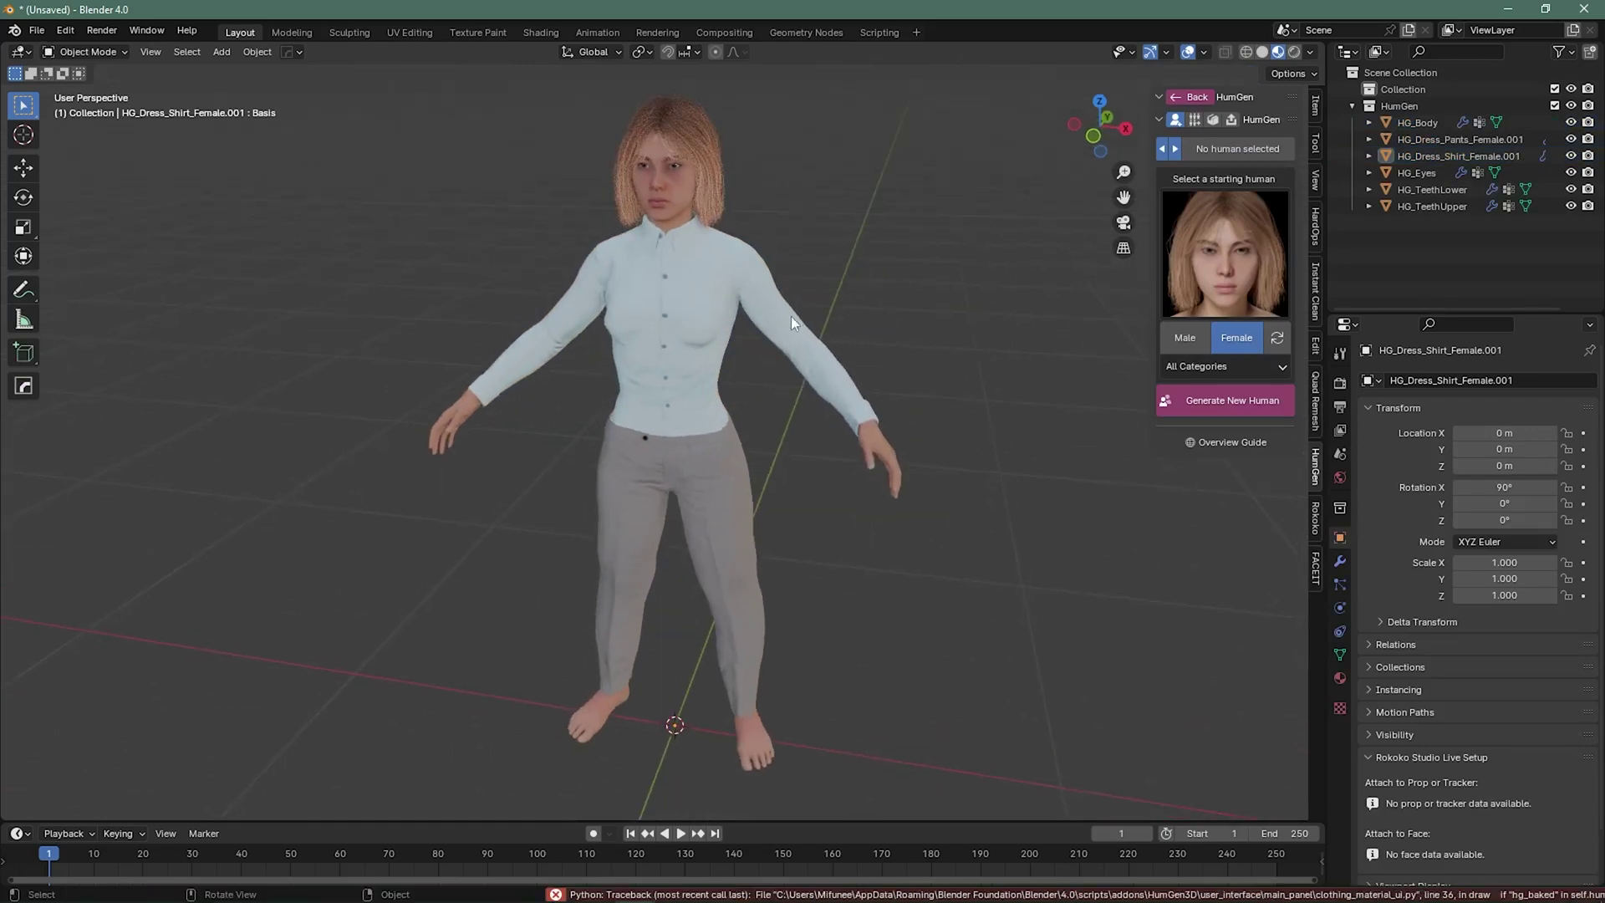
- Widen the properties area and disable the LIVE_KEY_PERMANENT shape key on HG_Body
click(664, 201)
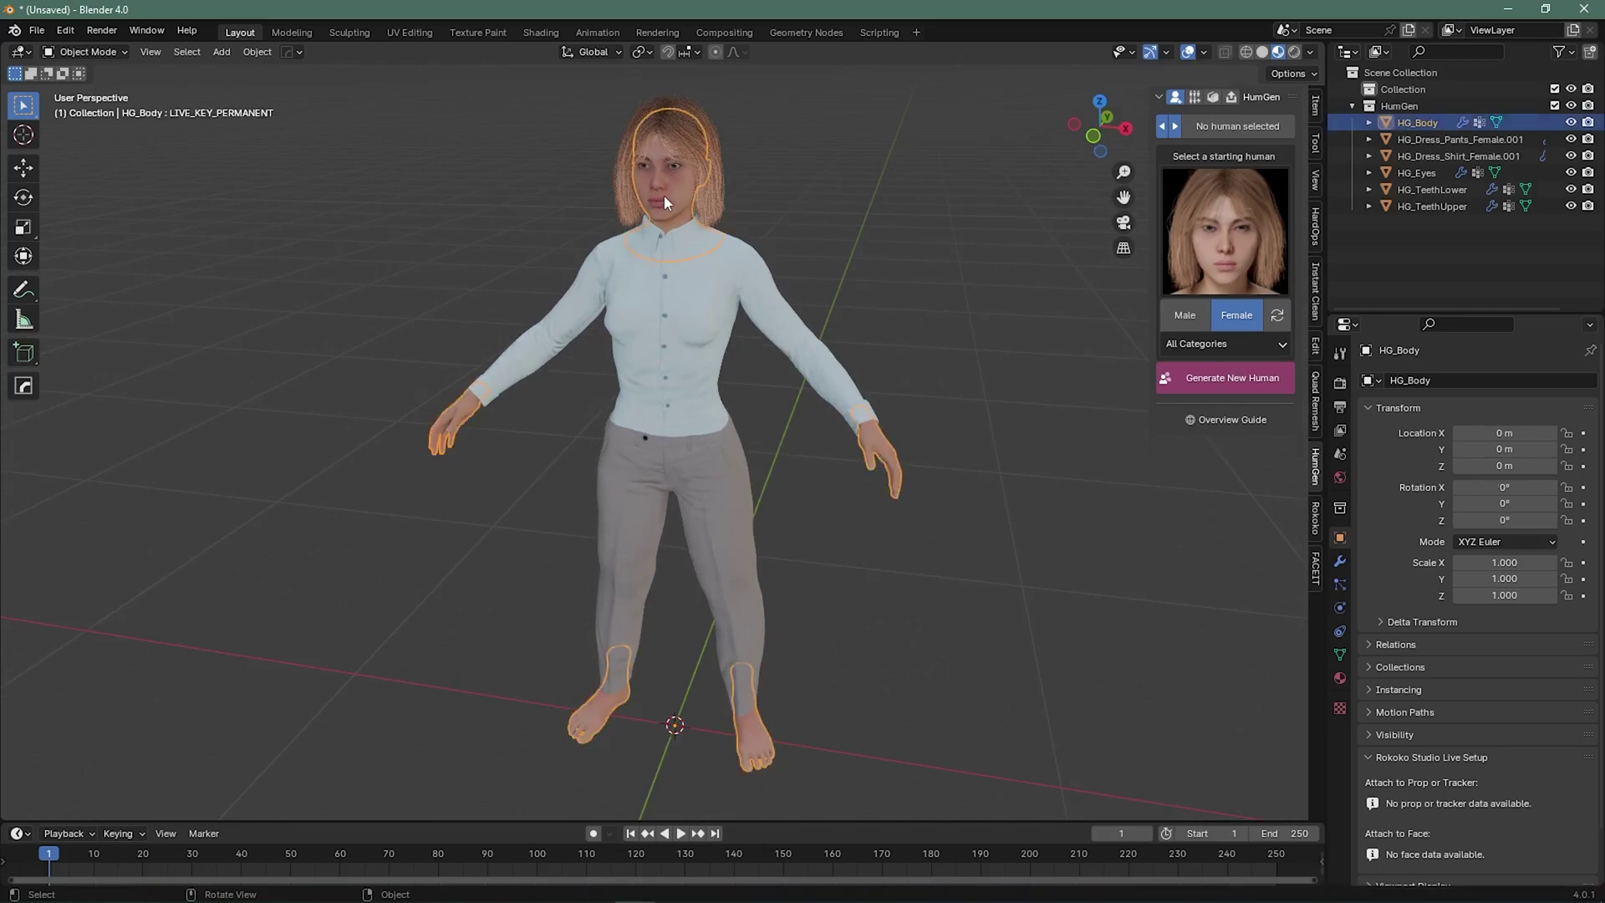
click(1339, 654)
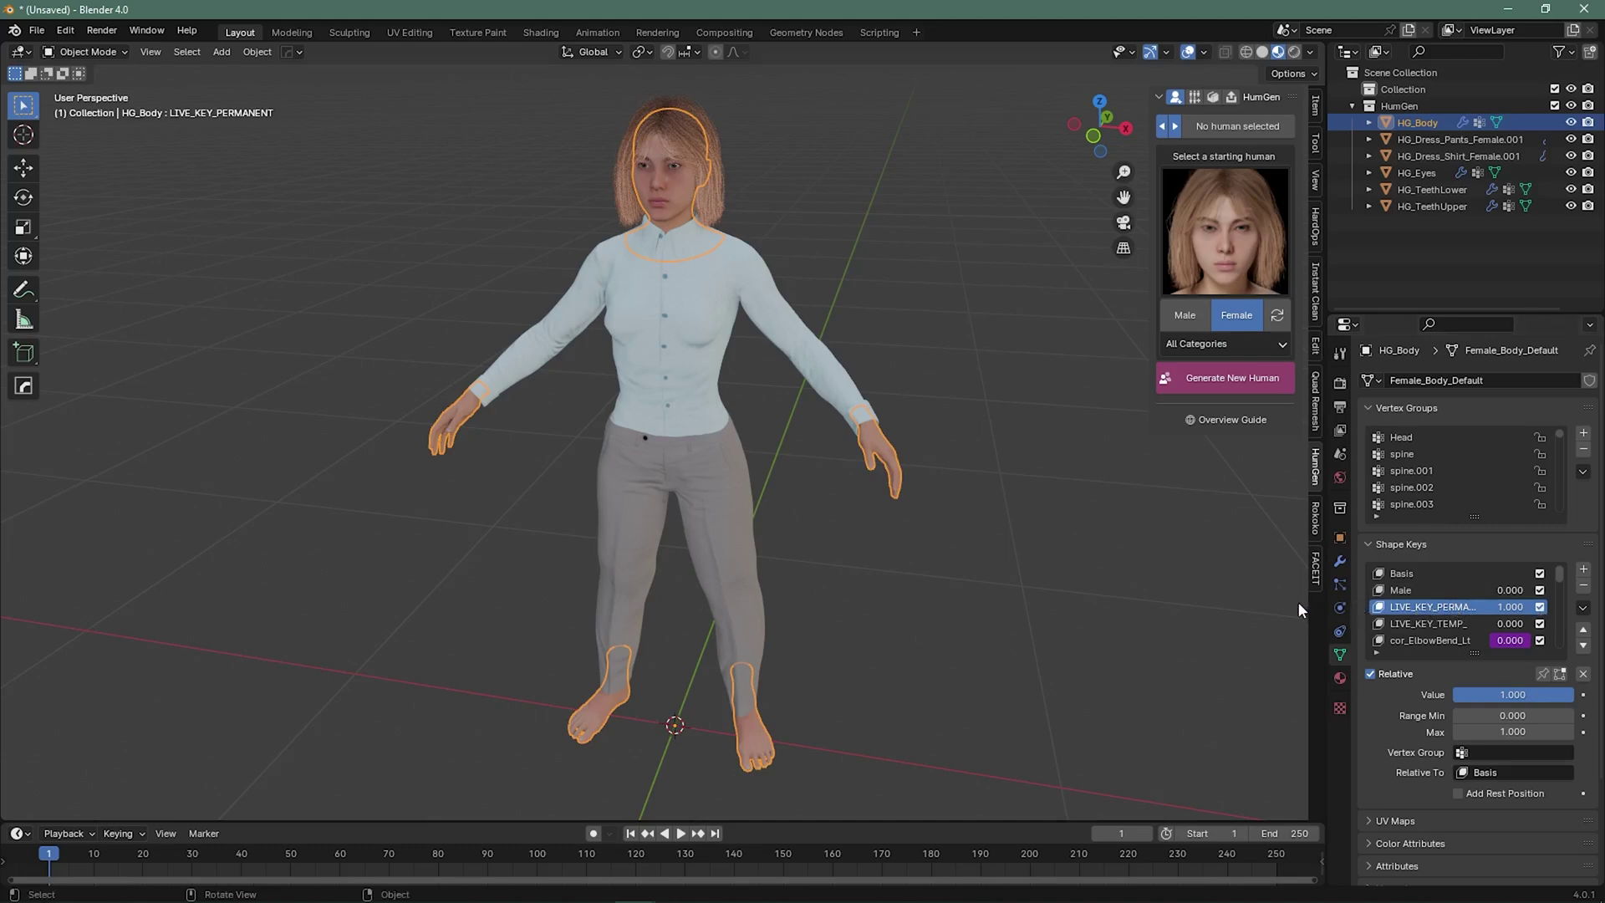
drag(1328, 605, 1252, 606)
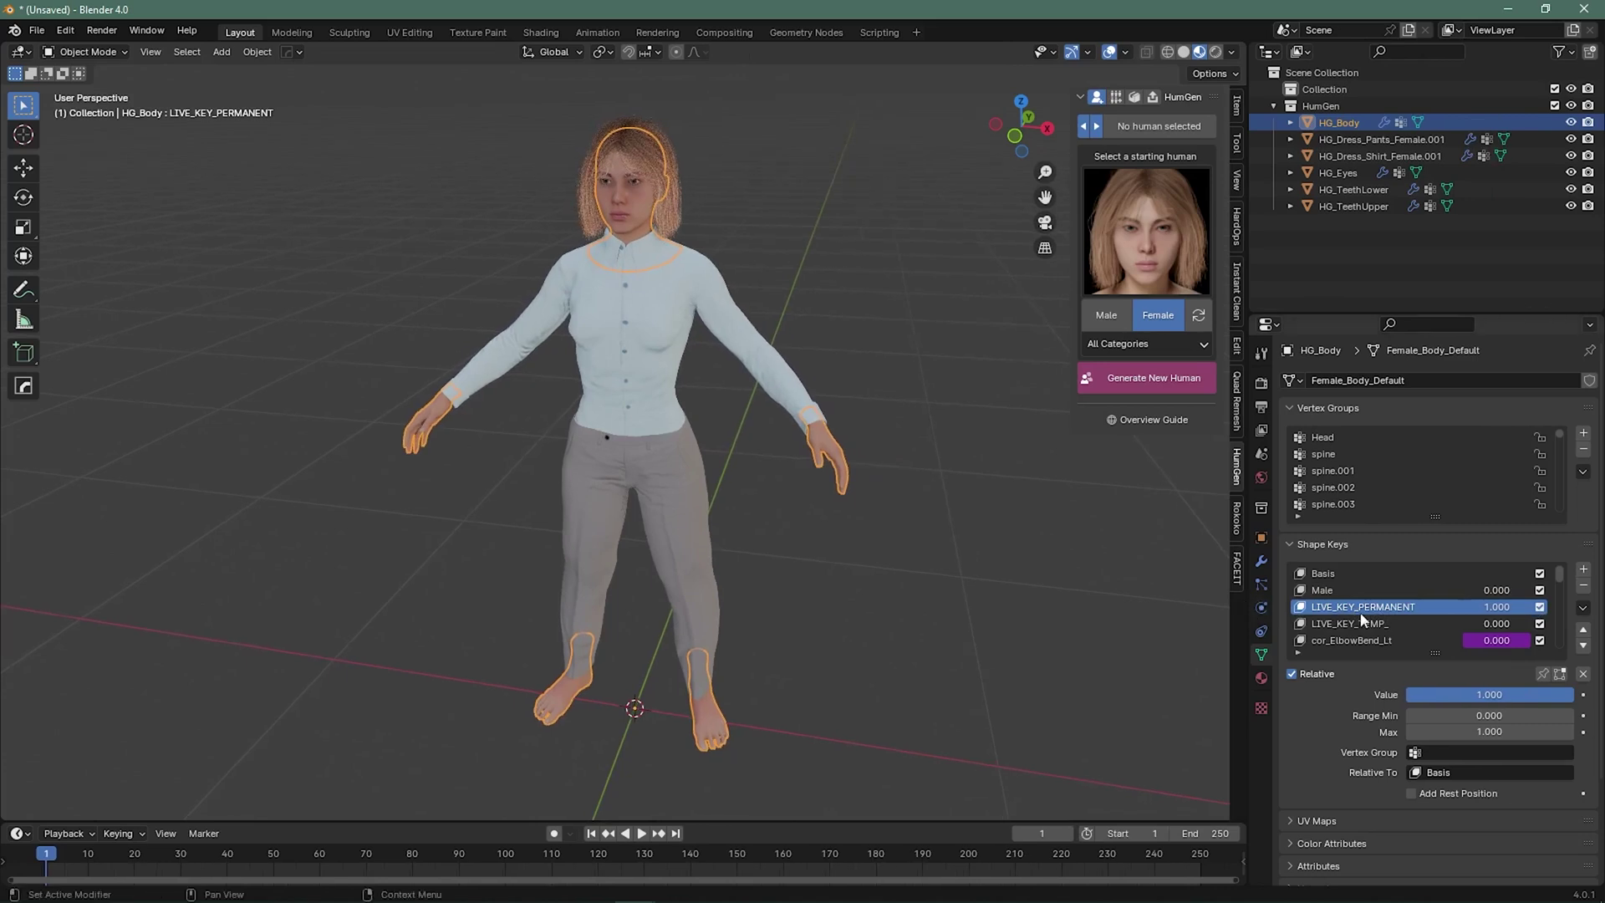
click(1540, 607)
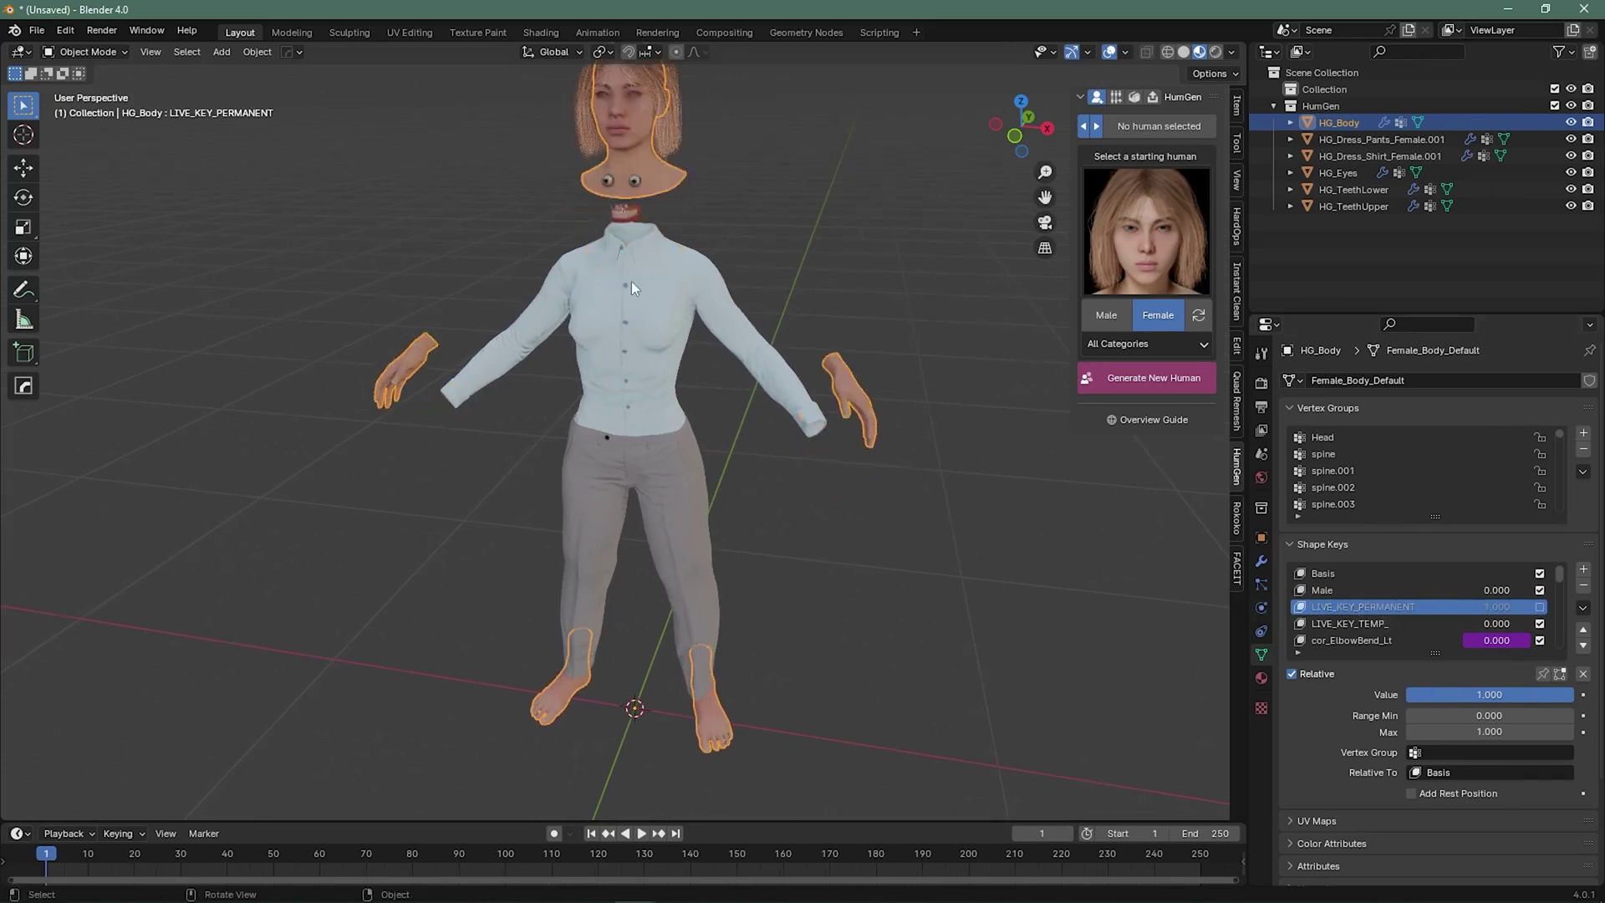
- Disable the Body Proportions shape key on the shirt mesh
click(690, 325)
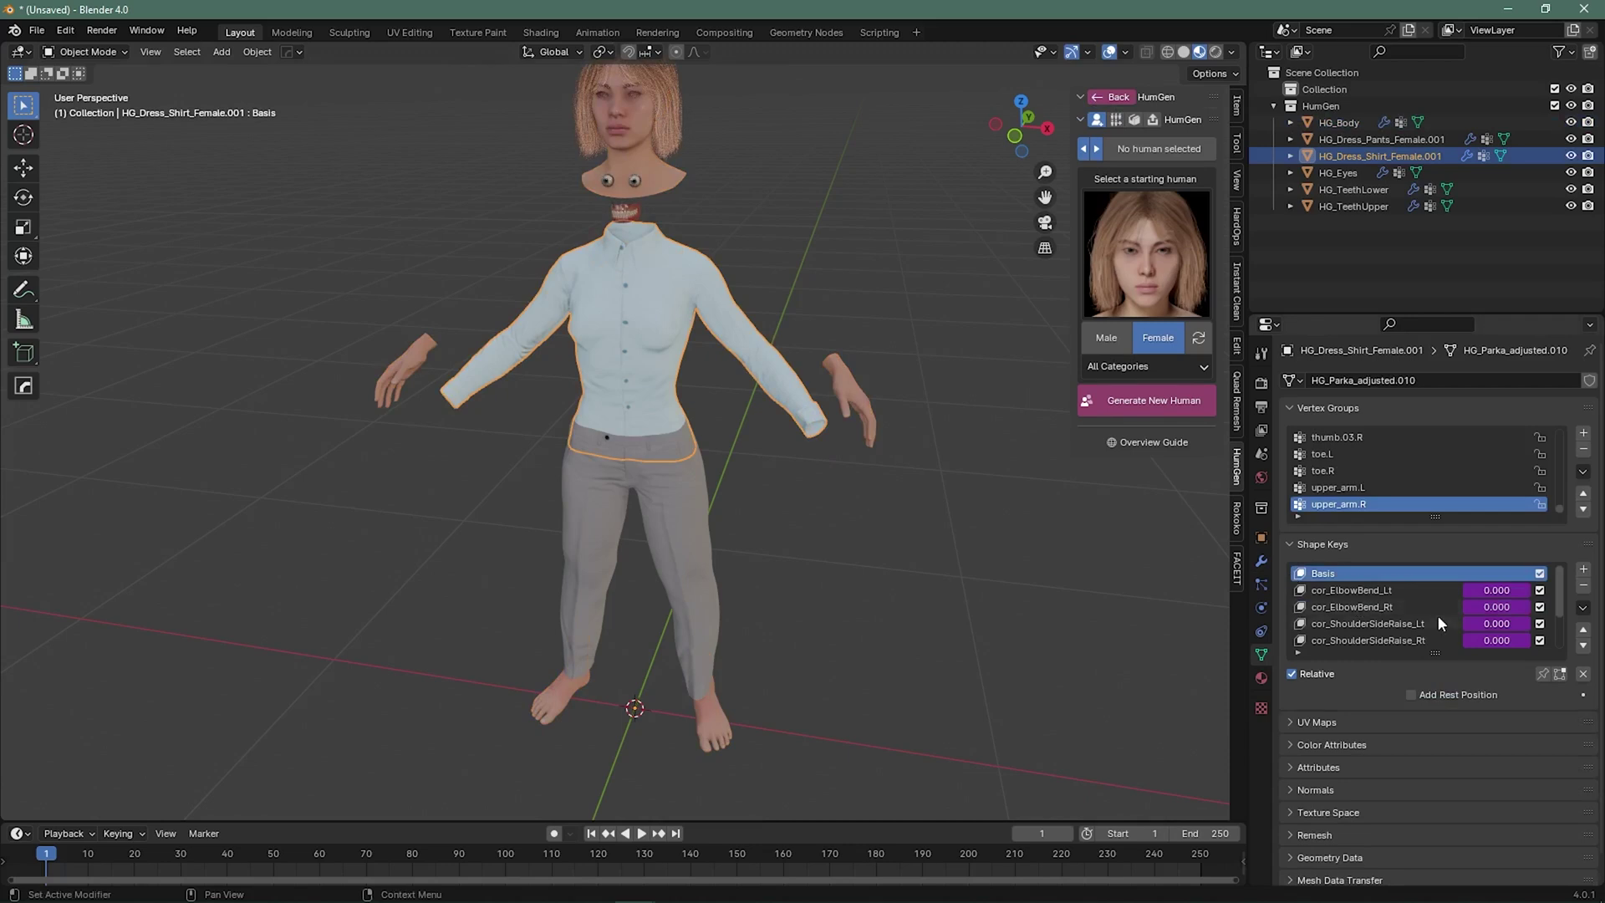
scroll(1442, 609, down, 5)
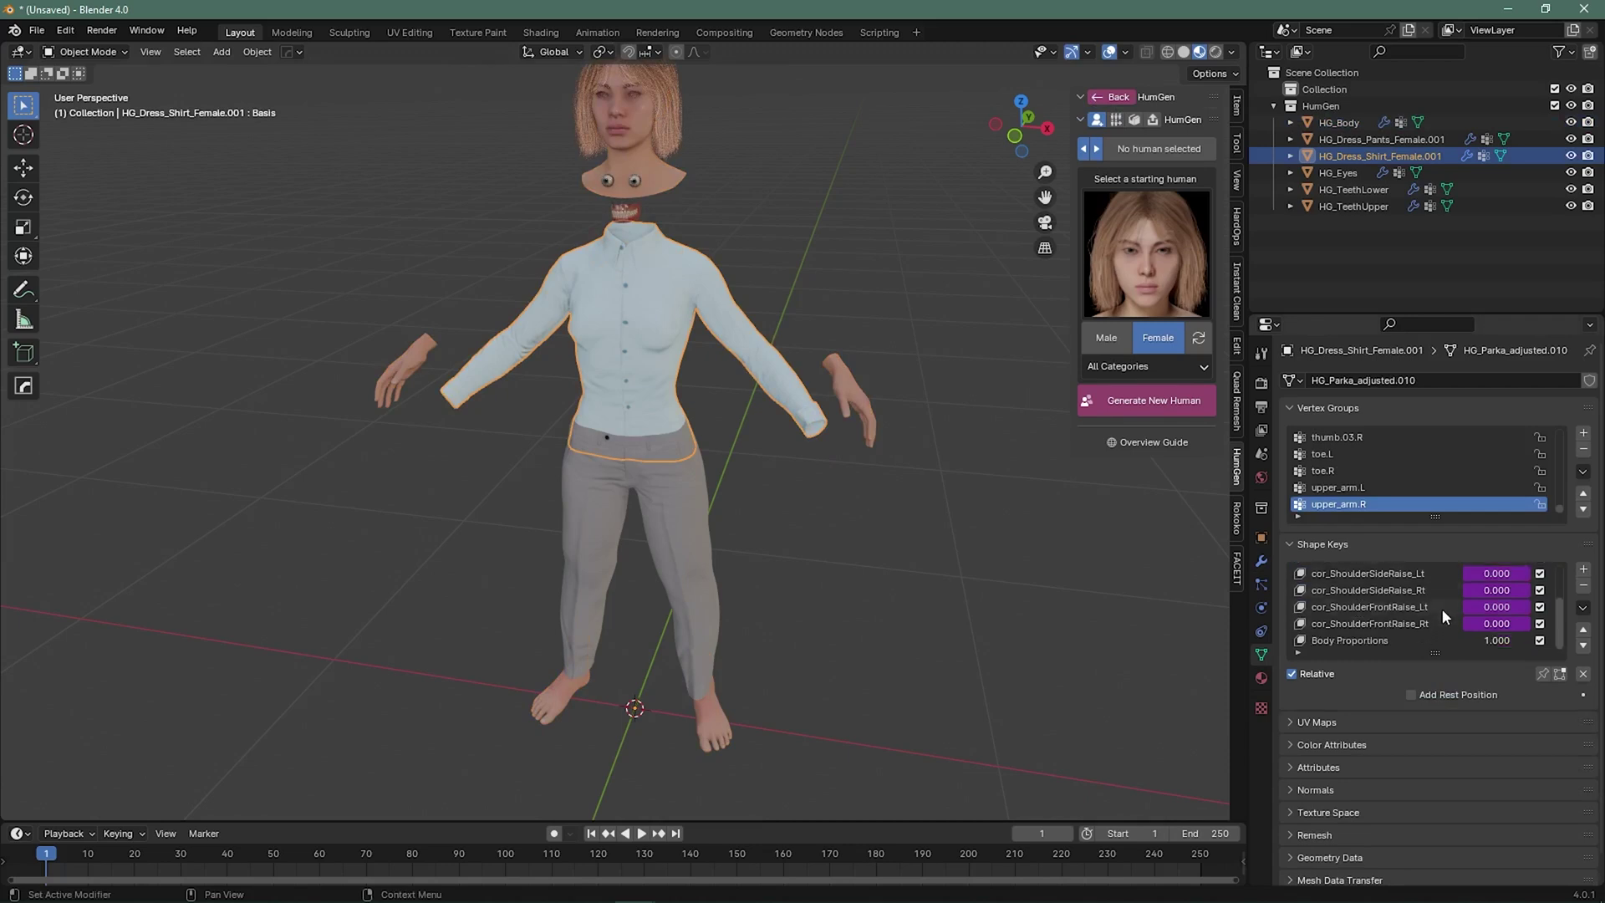
click(1539, 640)
- Disable the Body Proportions shape key on the pants mesh and clear the selection
middle_drag(684, 597, 752, 524)
click(694, 519)
scroll(1382, 606, down, 1)
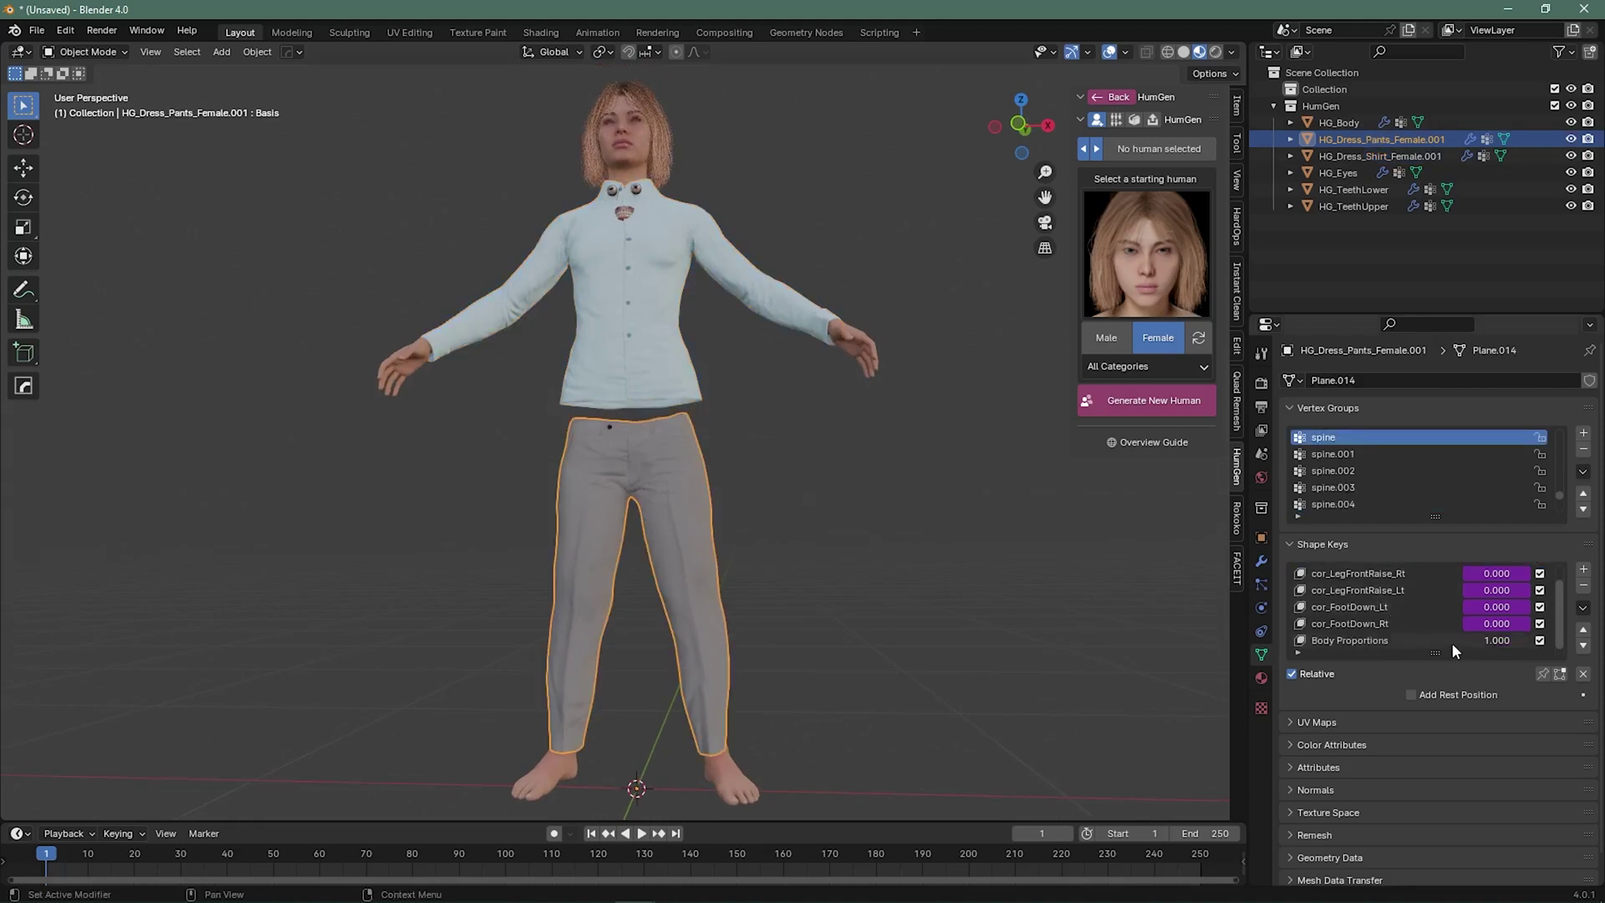
click(1540, 641)
click(887, 527)
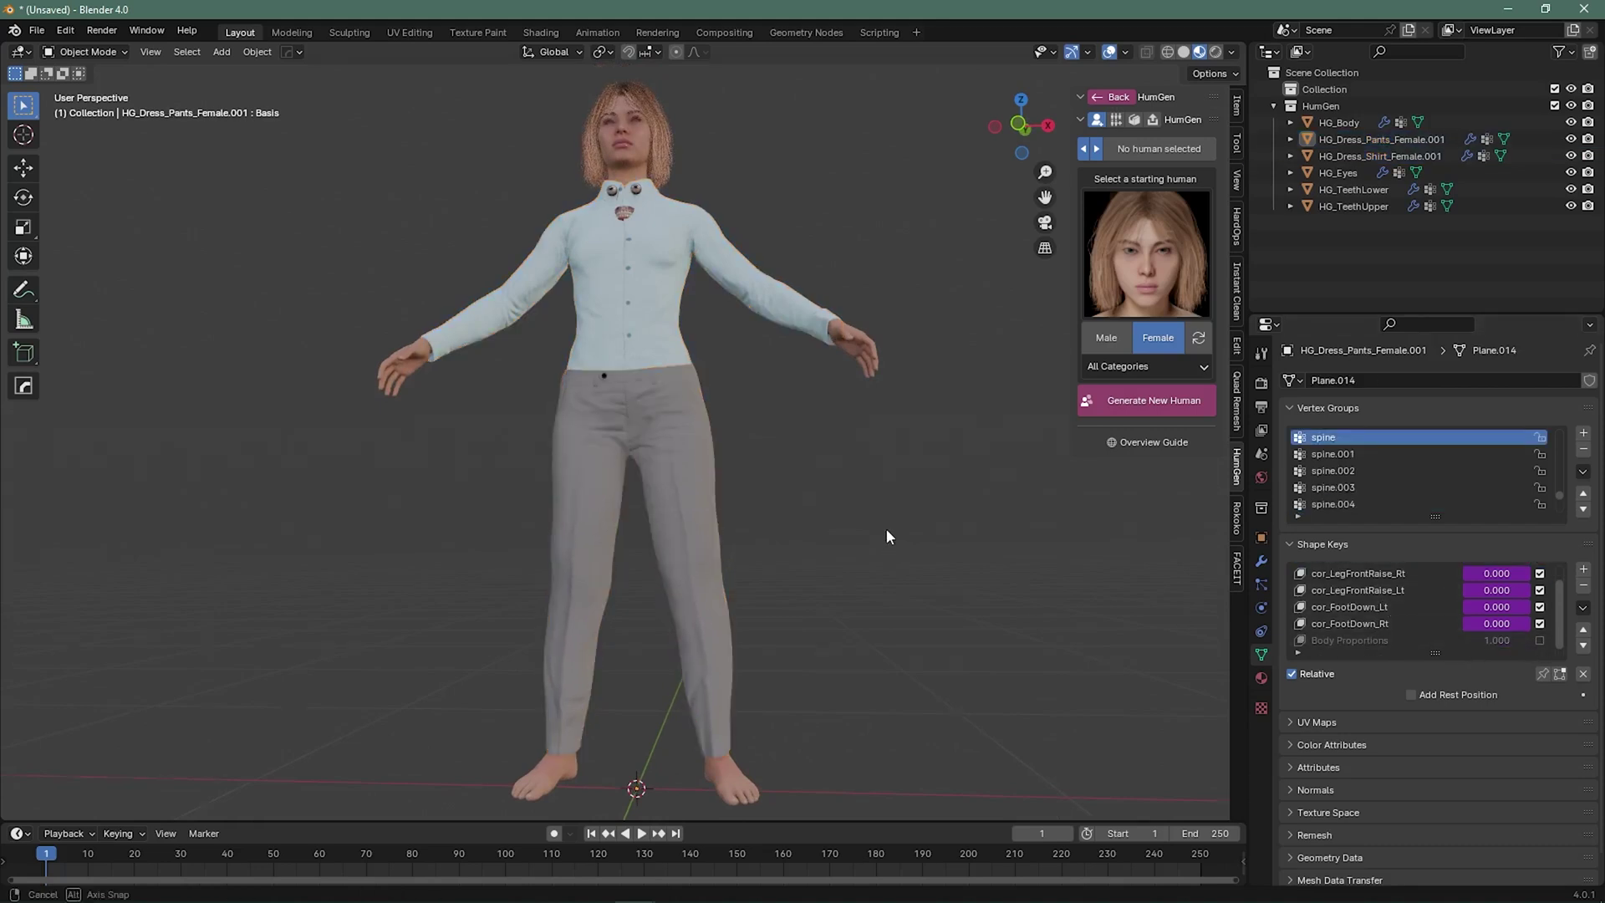
- Move the eyes, lower teeth and upper teeth together about 0.18 m up along Z so they fit inside the head
middle_drag(886, 528, 889, 569)
scroll(754, 386, up, 2)
shift+middle_drag(790, 209, 689, 388)
click(1345, 172)
shift+click(1354, 208)
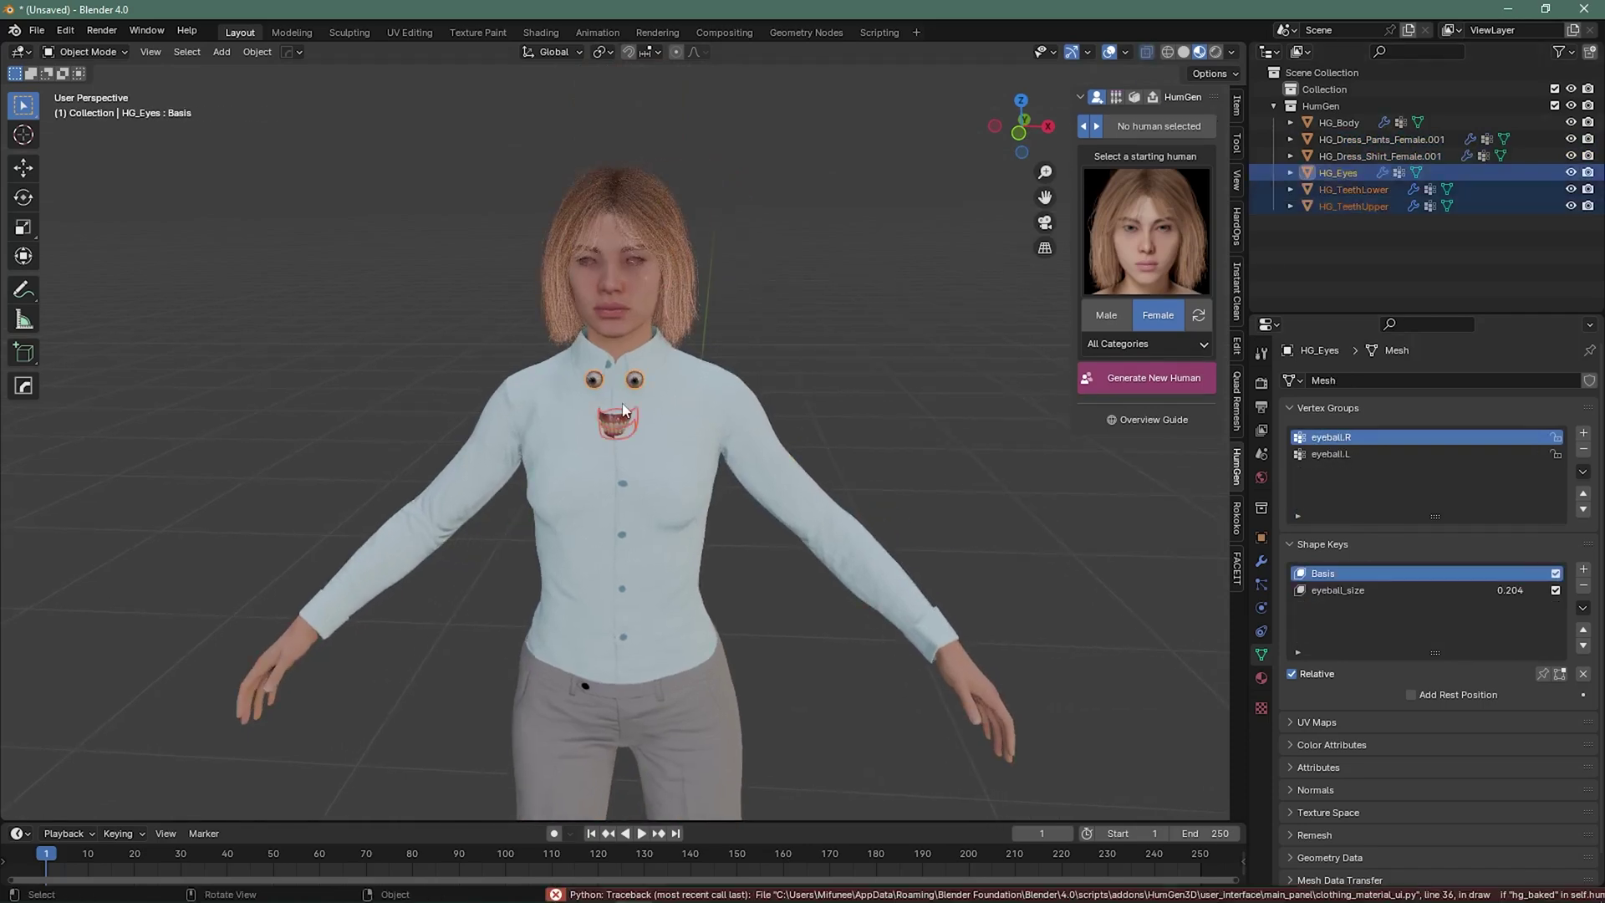
click(1011, 139)
scroll(742, 196, up, 5)
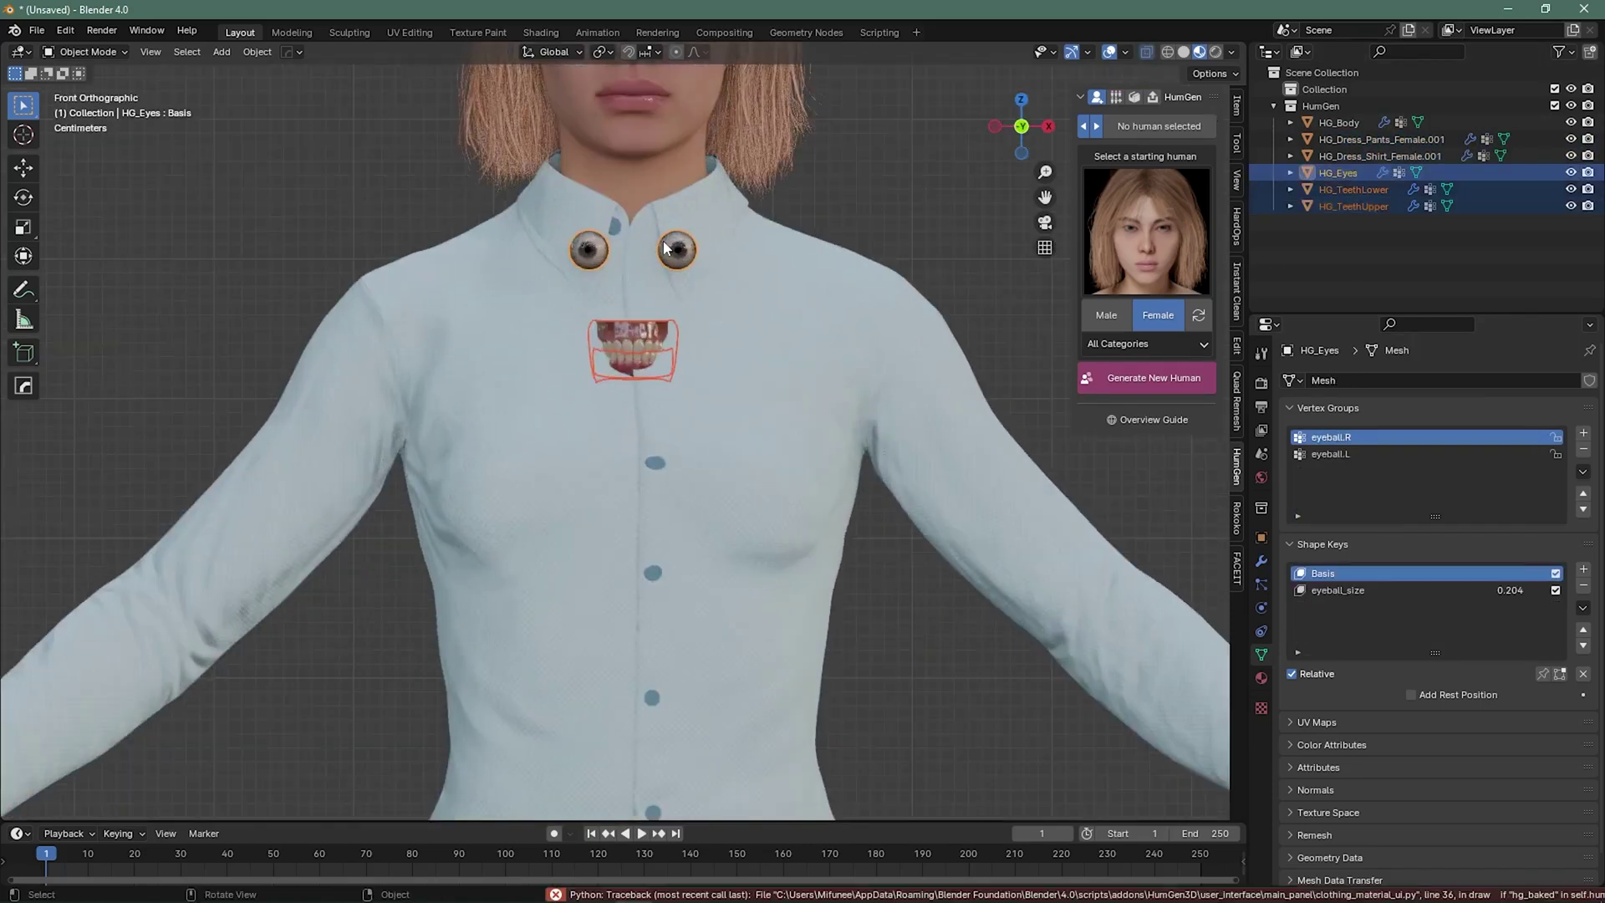
shift+middle_drag(742, 196, 657, 555)
key(g)
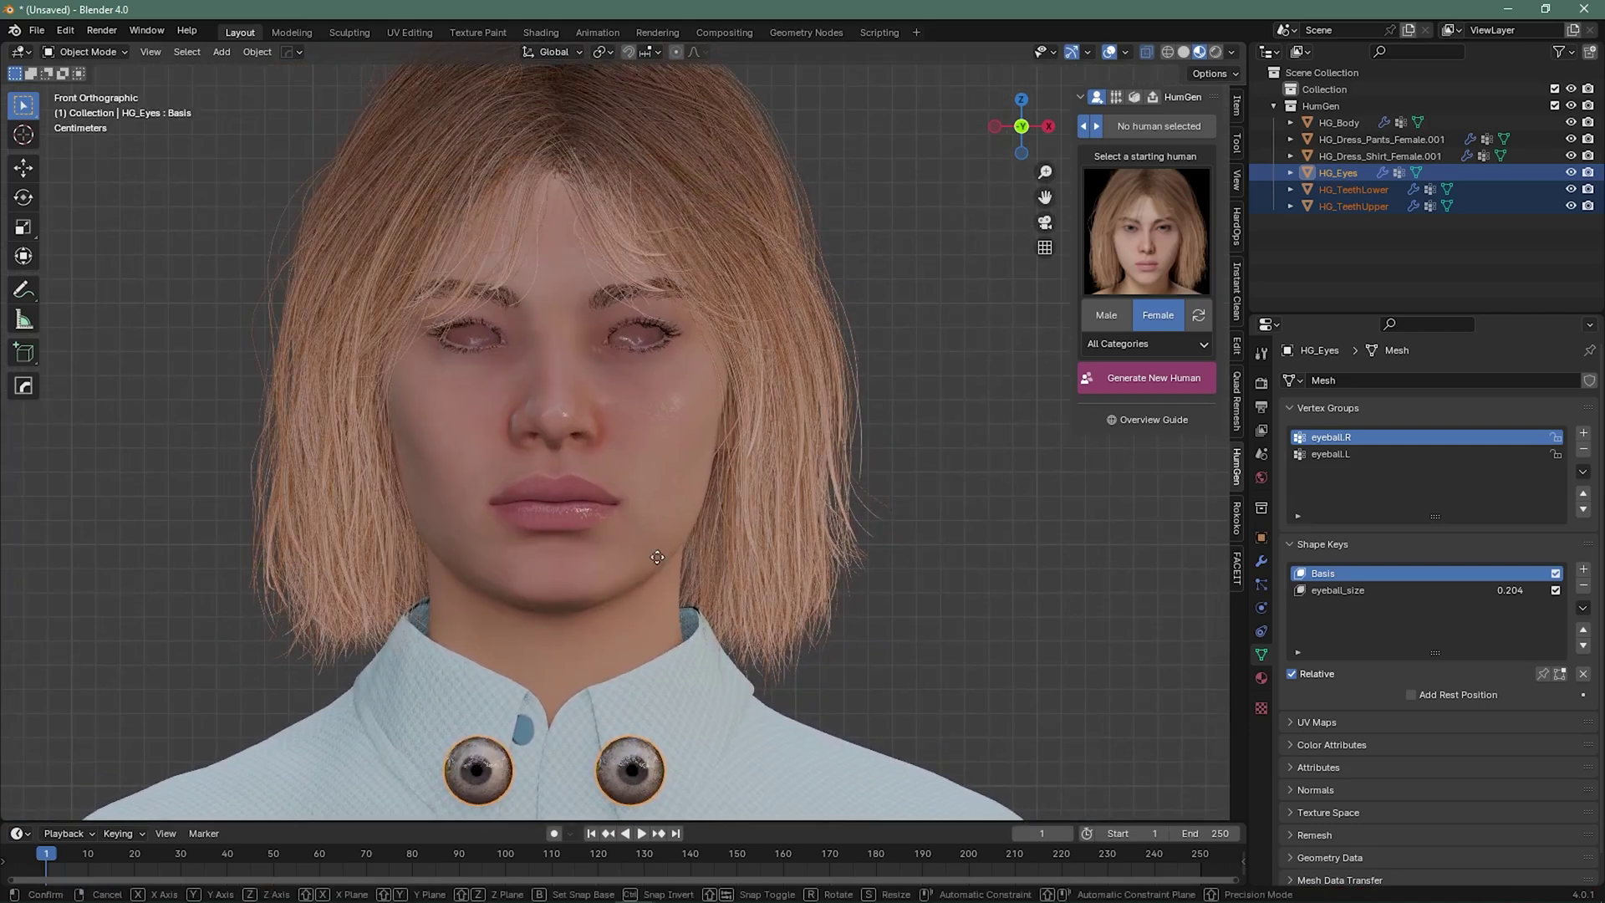
key(z)
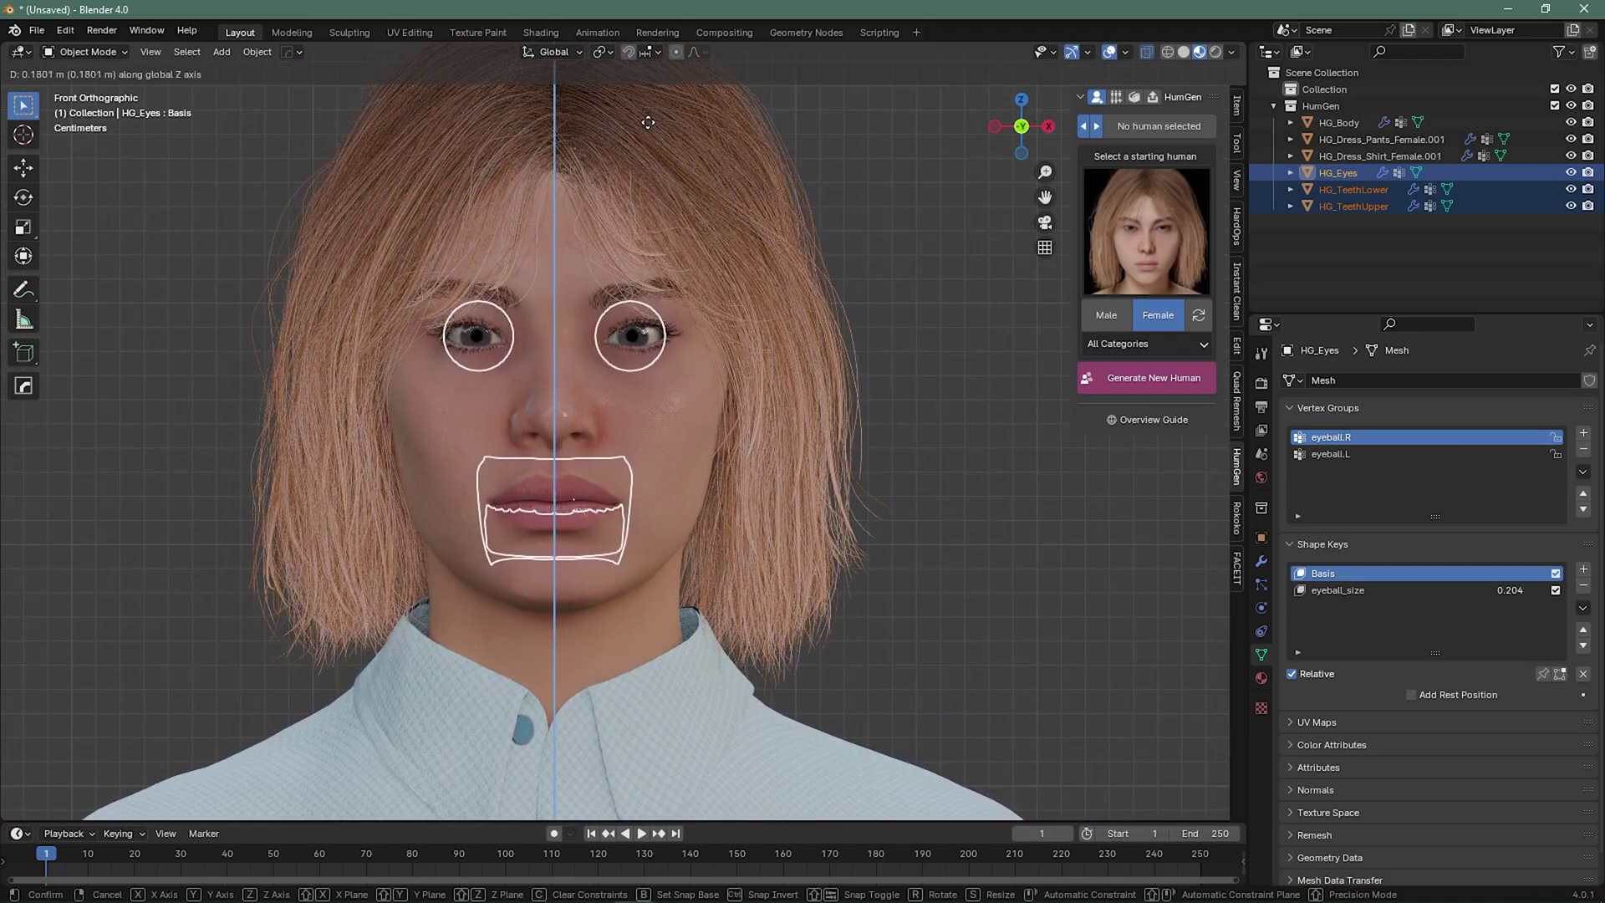
click(649, 122)
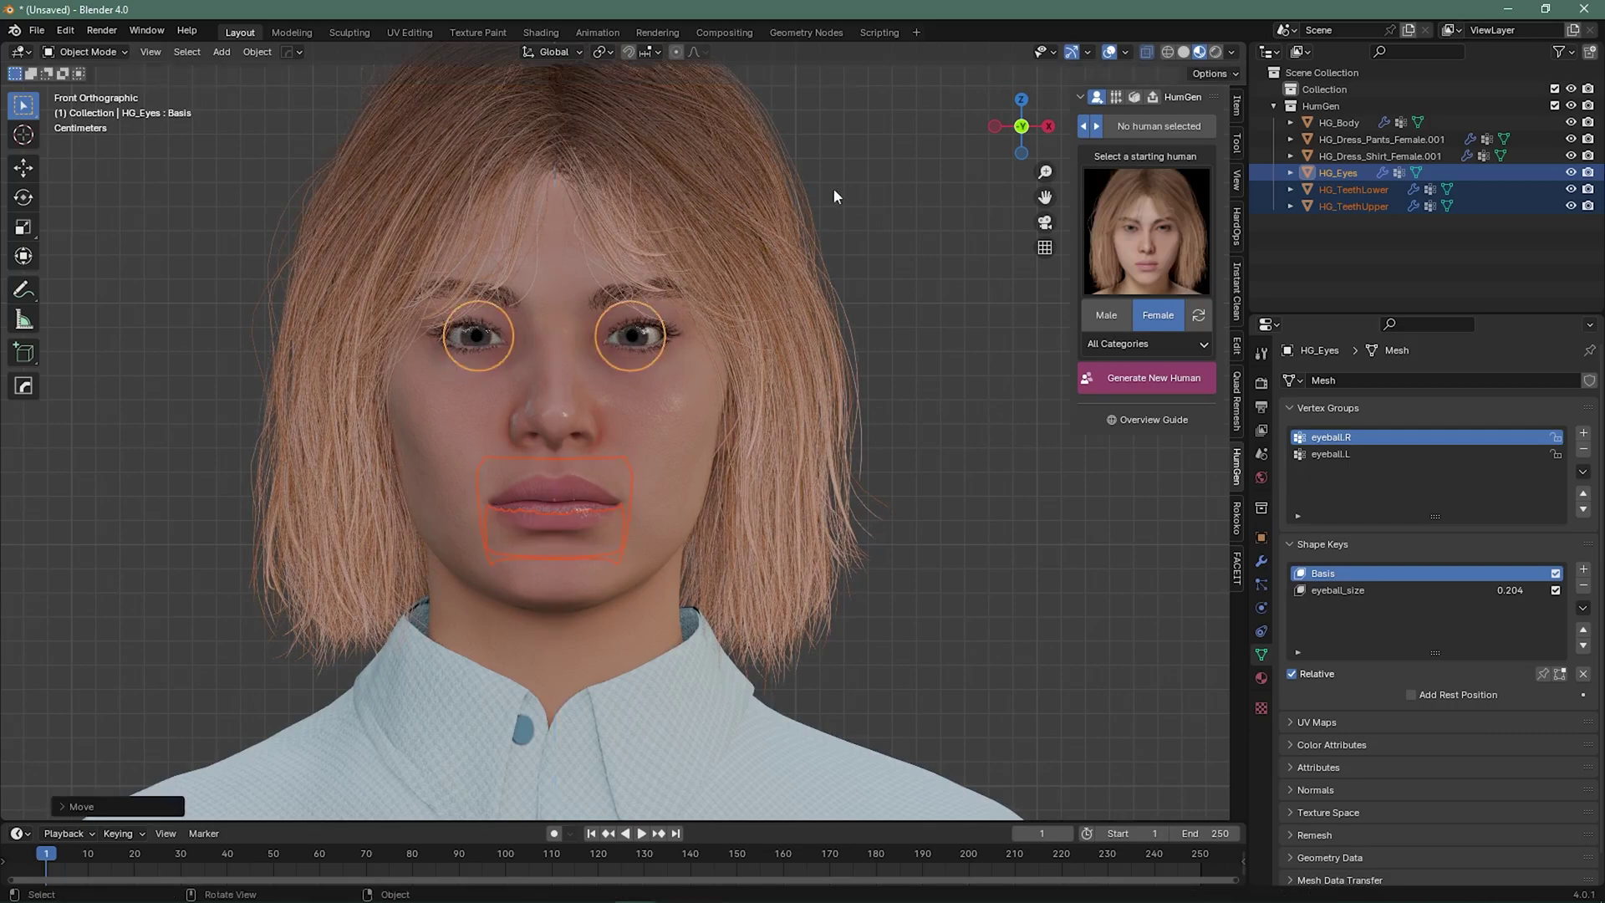
click(849, 229)
- Hide the body mesh and the shirt mesh so the eyes and teeth are exposed
scroll(800, 383, down, 4)
middle_drag(800, 383, 681, 386)
scroll(702, 473, up, 3)
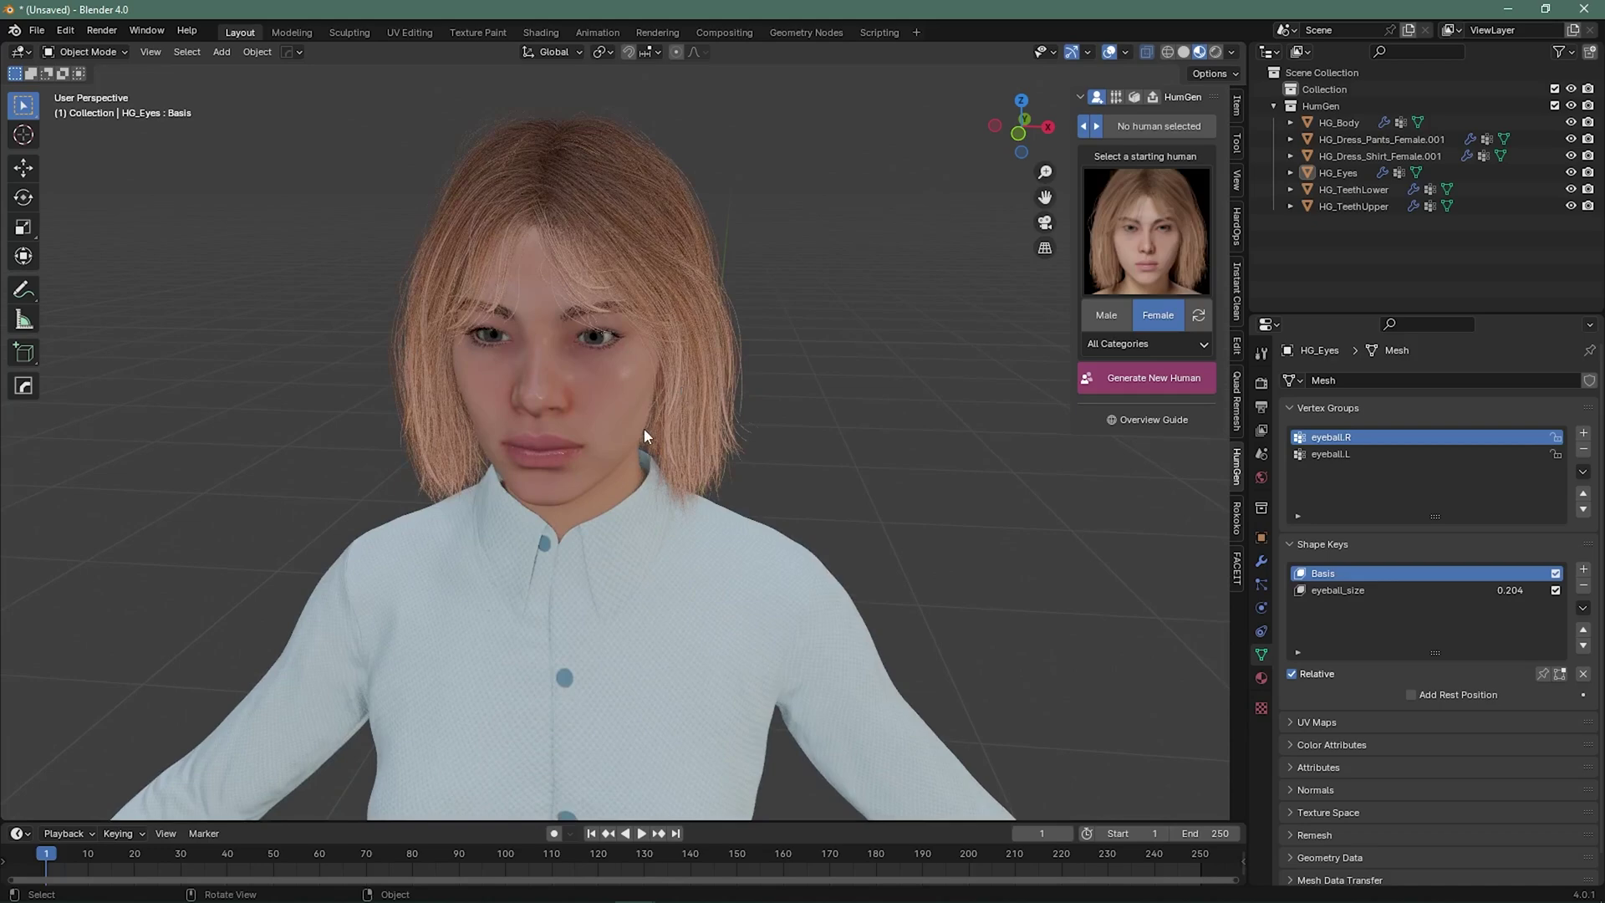
click(605, 379)
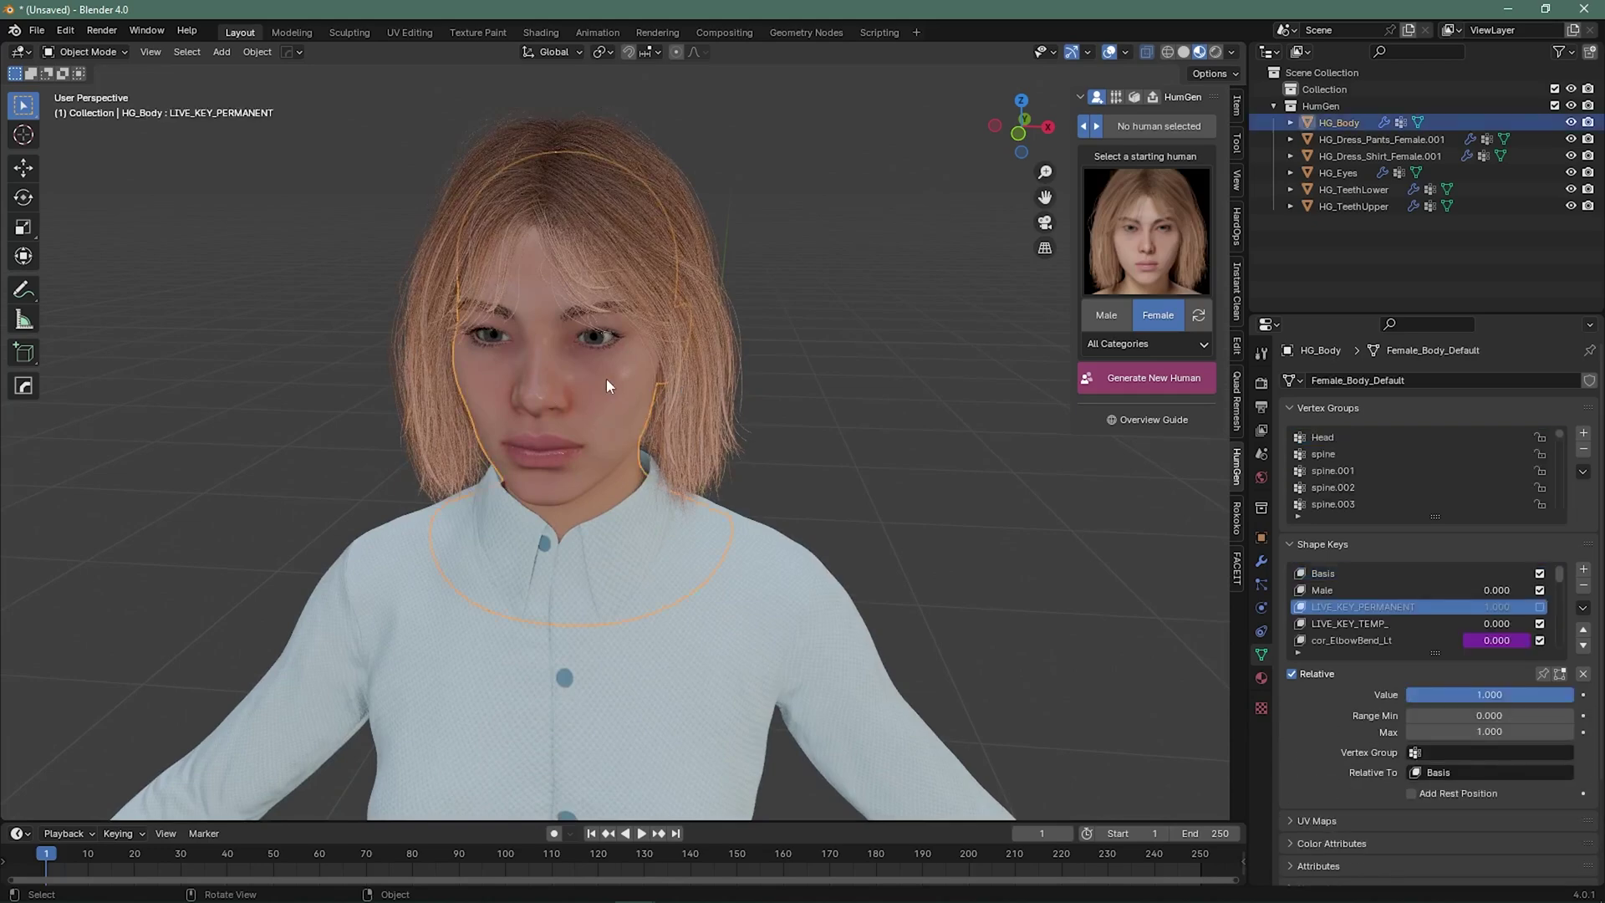
key(h)
click(660, 585)
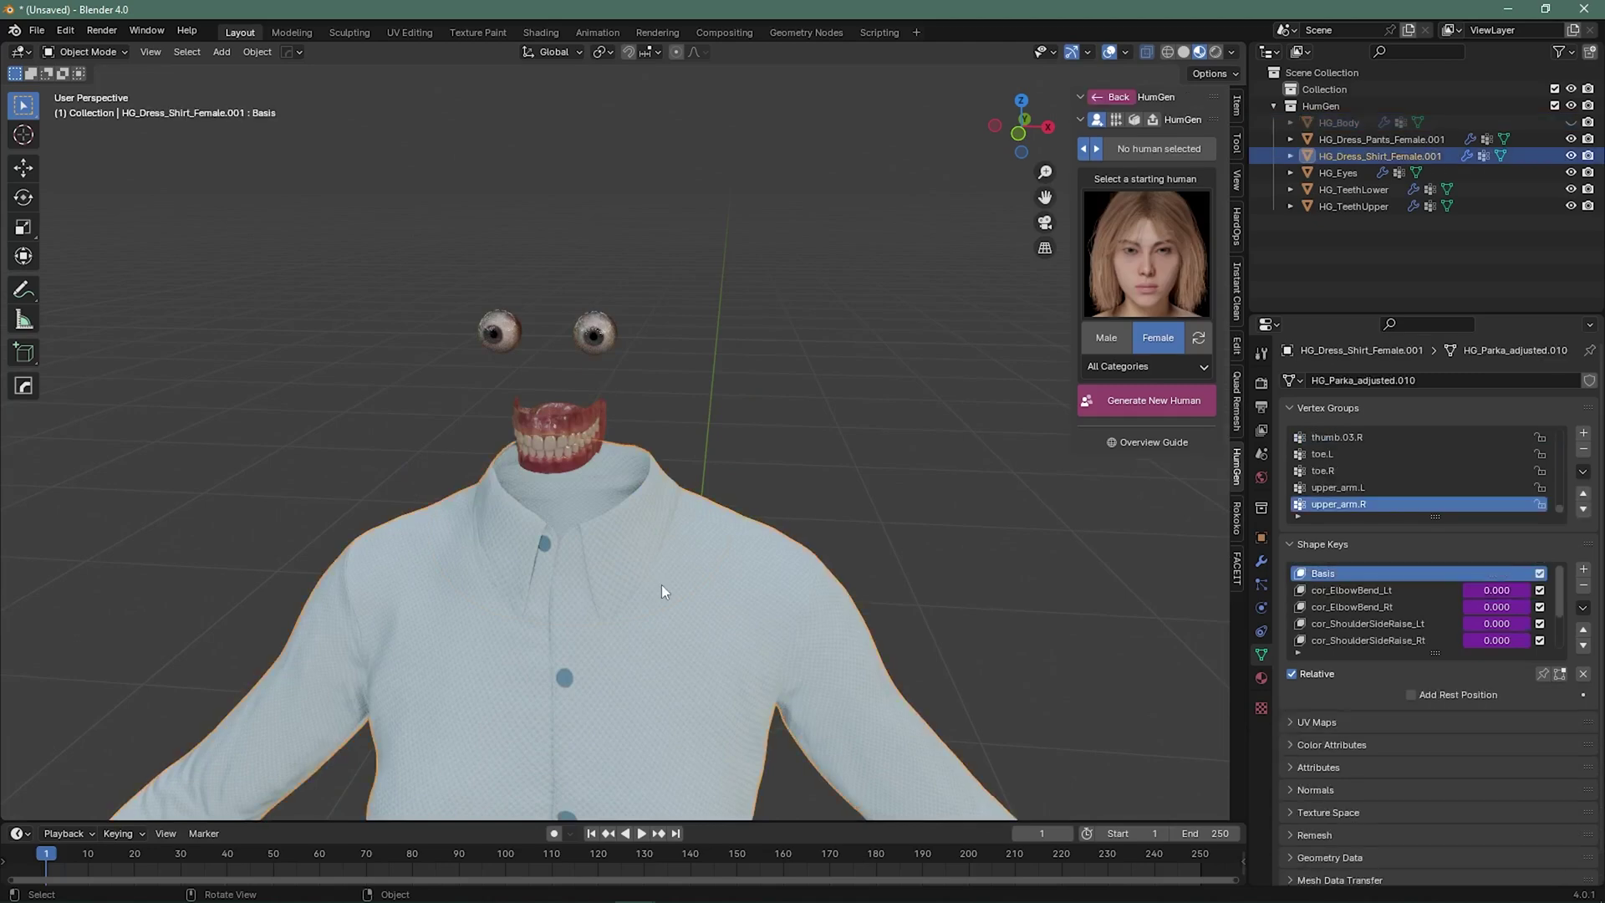
key(h)
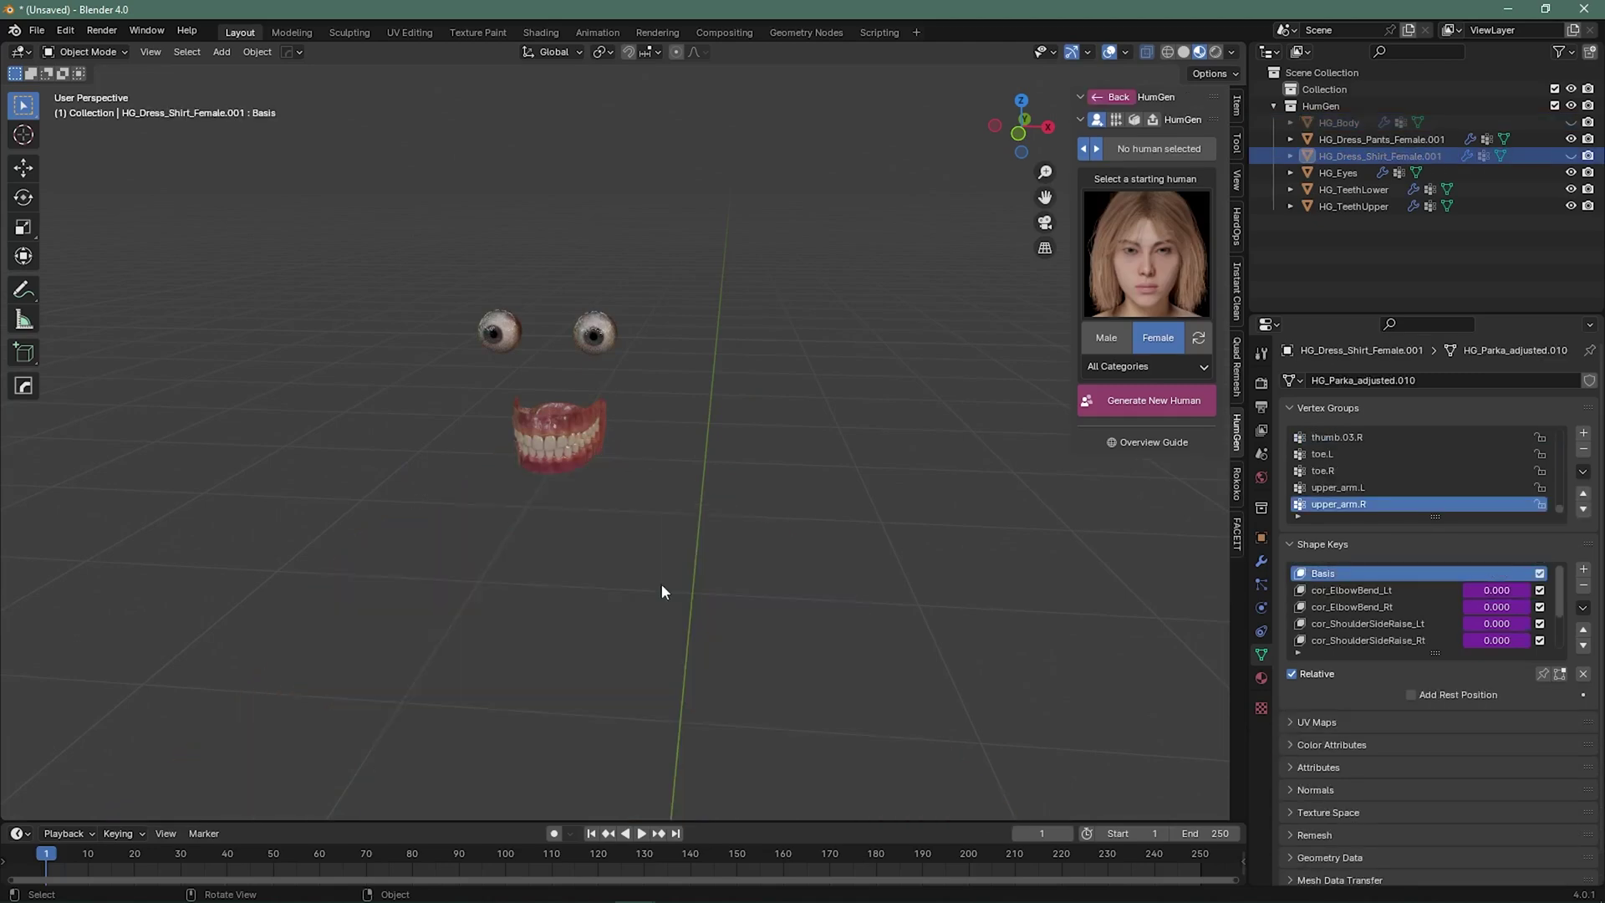
- Separate all geometry of the character's left eyeball from HG_Eyes into its own object, working in wireframe display
click(594, 334)
scroll(674, 452, up, 3)
middle_drag(677, 404, 635, 407)
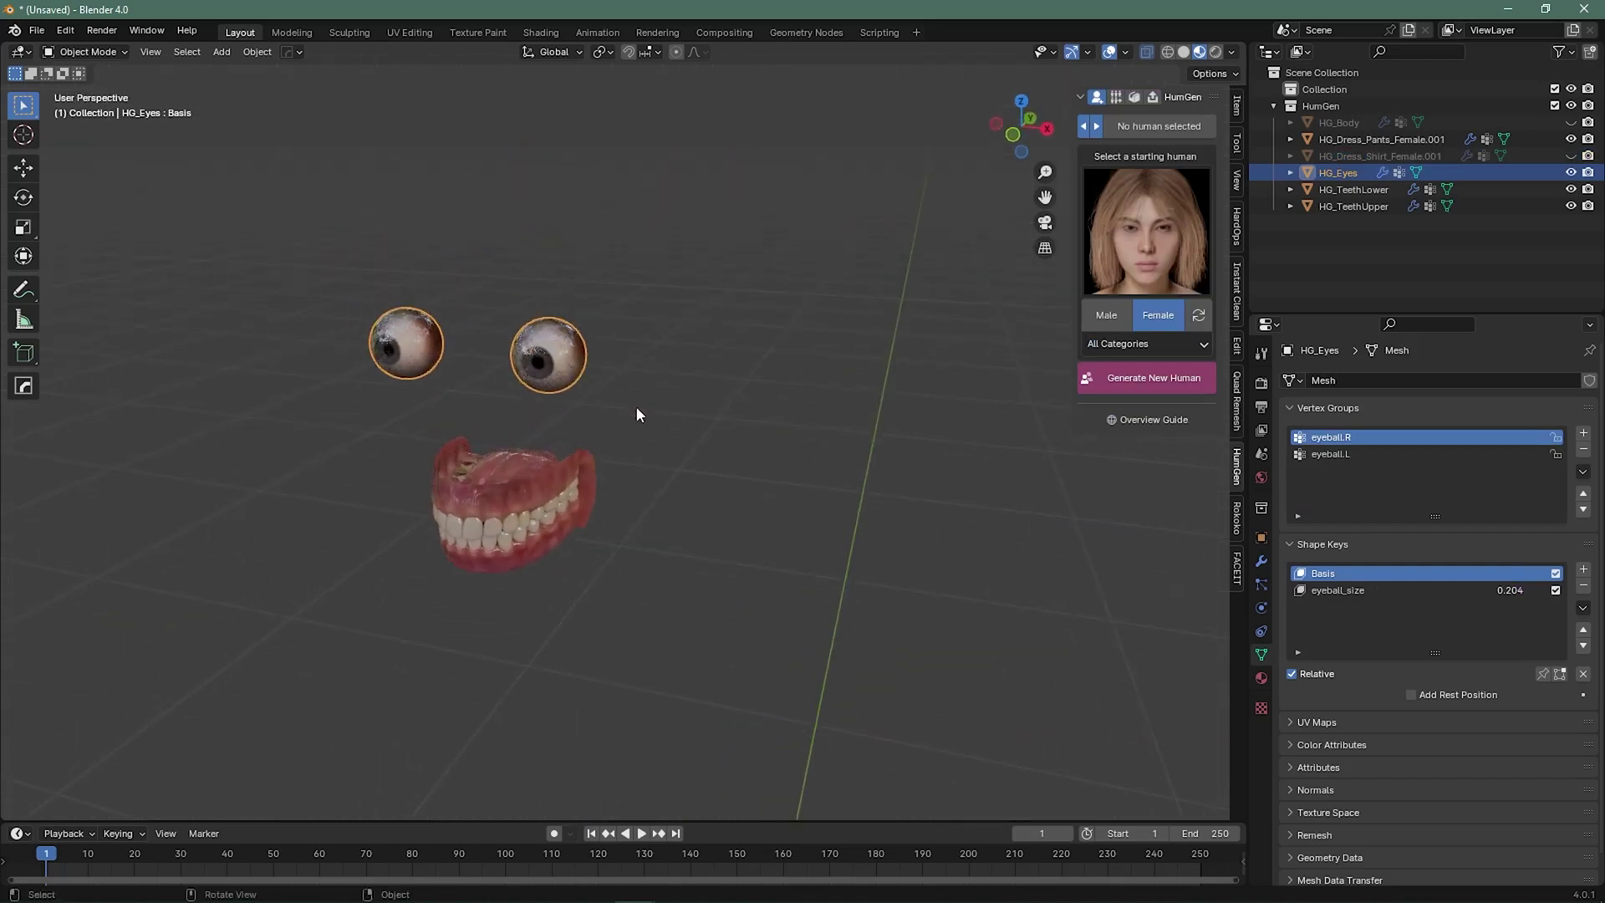
key(Tab)
key(alt+a)
key(a)
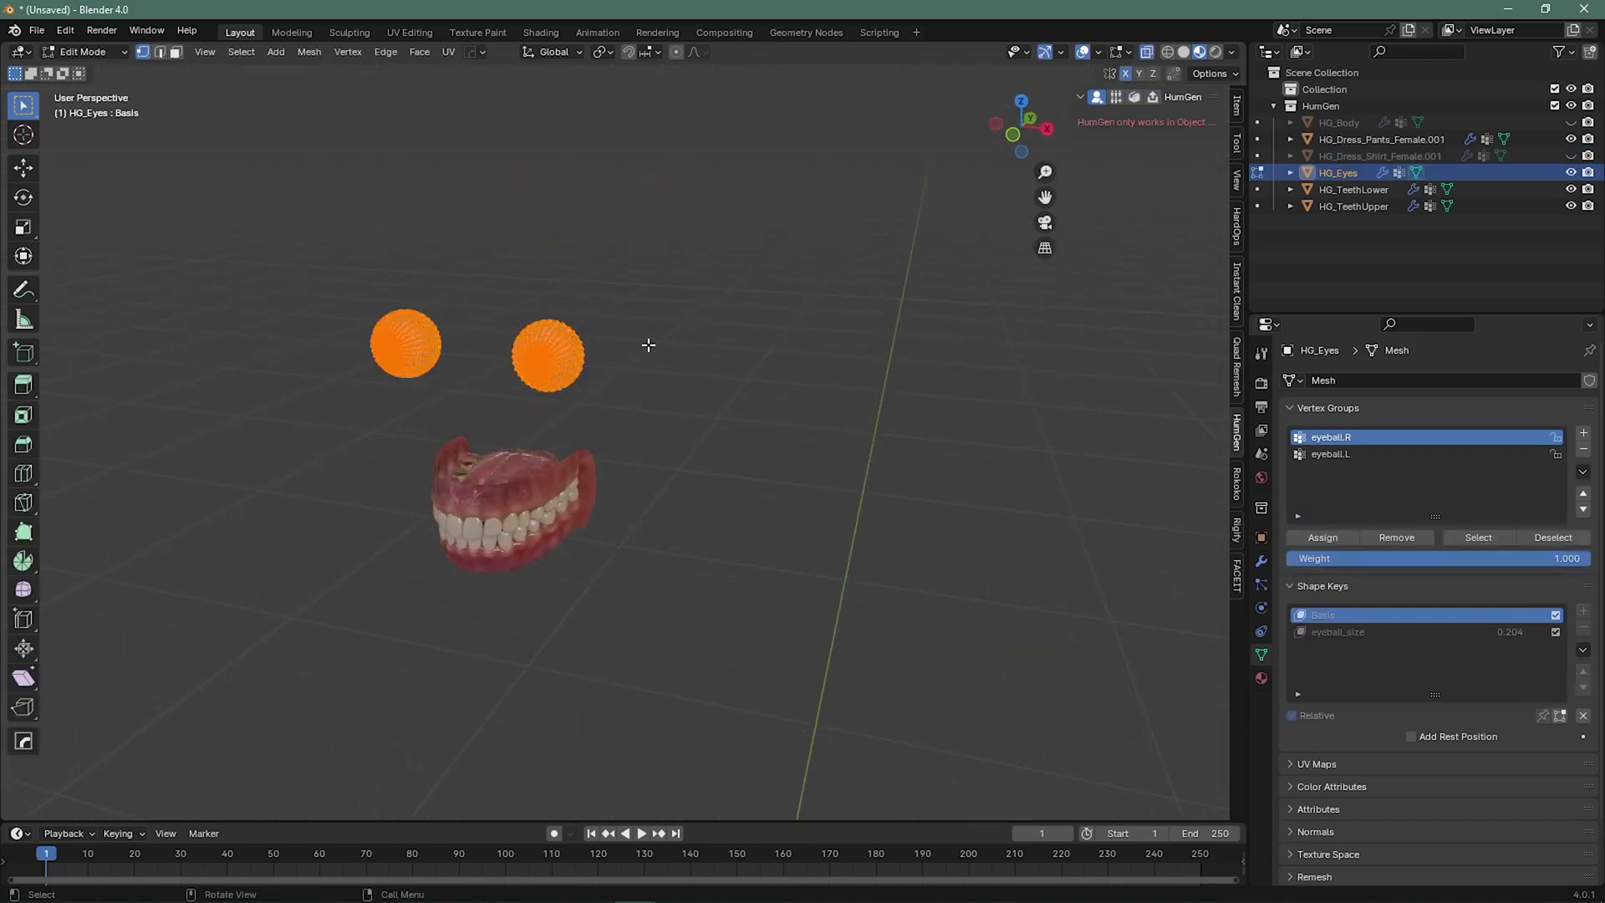
key(alt+a)
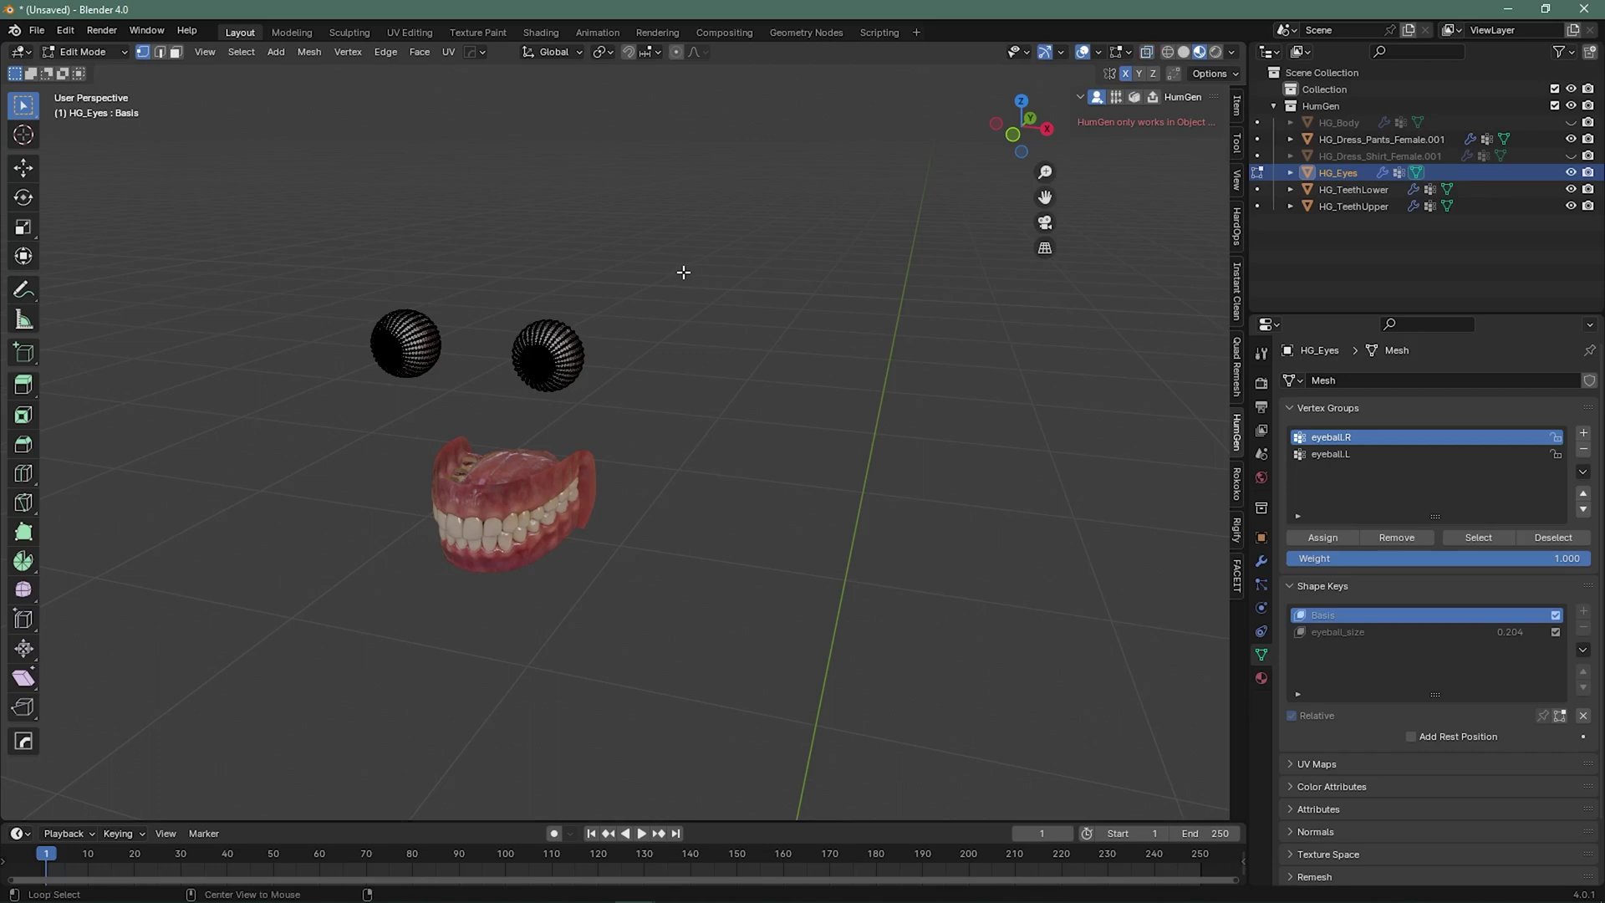
drag(681, 268, 494, 430)
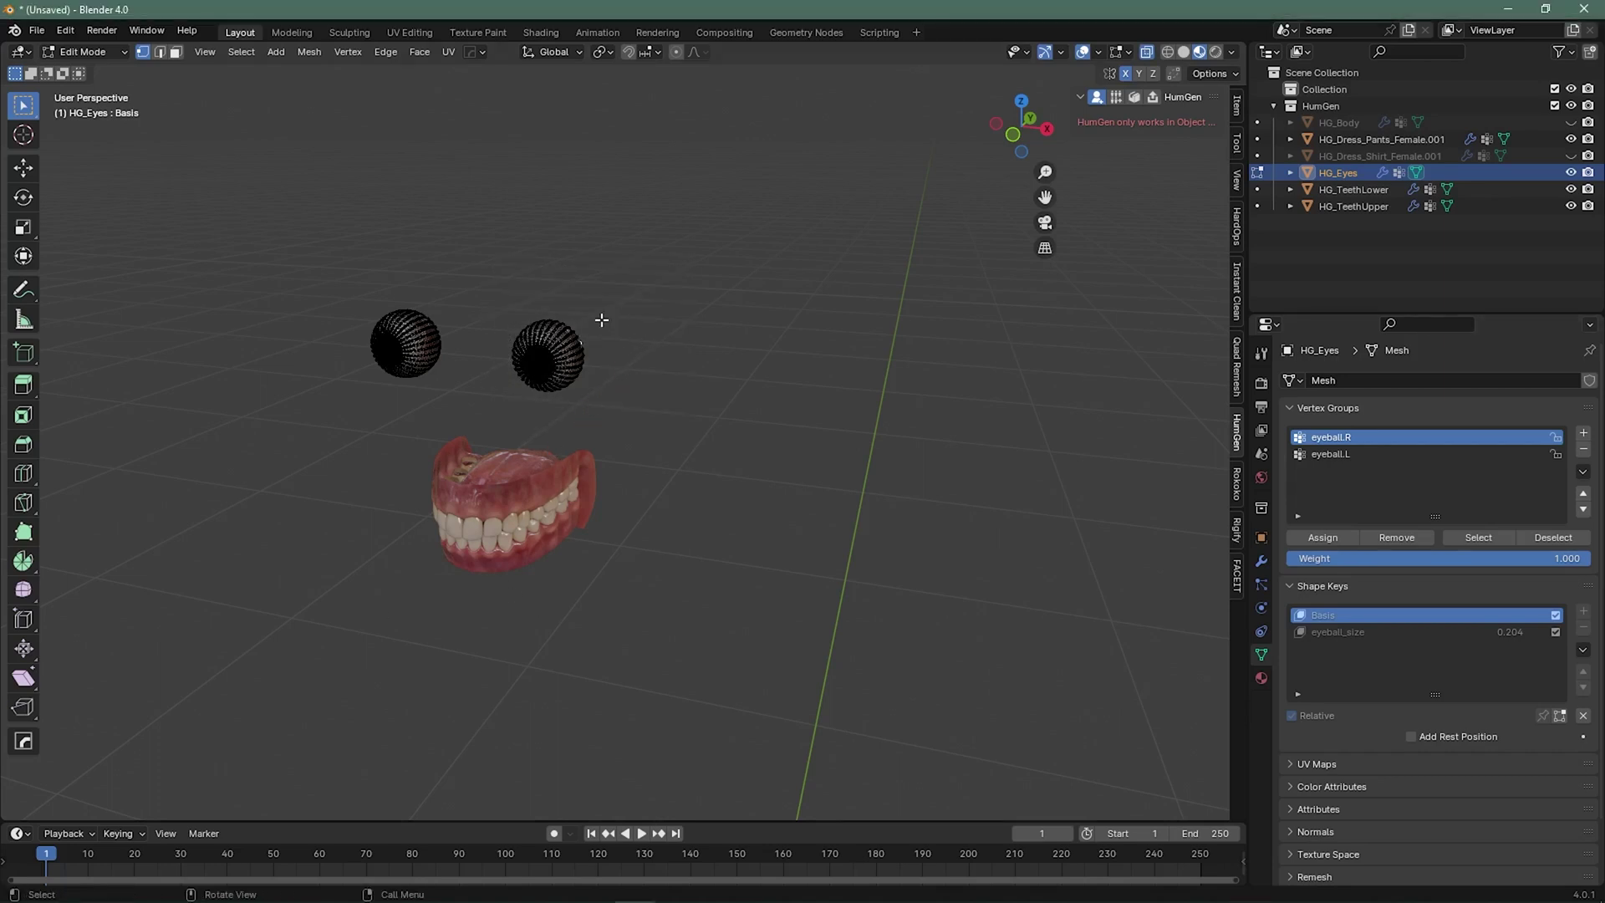
drag(670, 235, 470, 419)
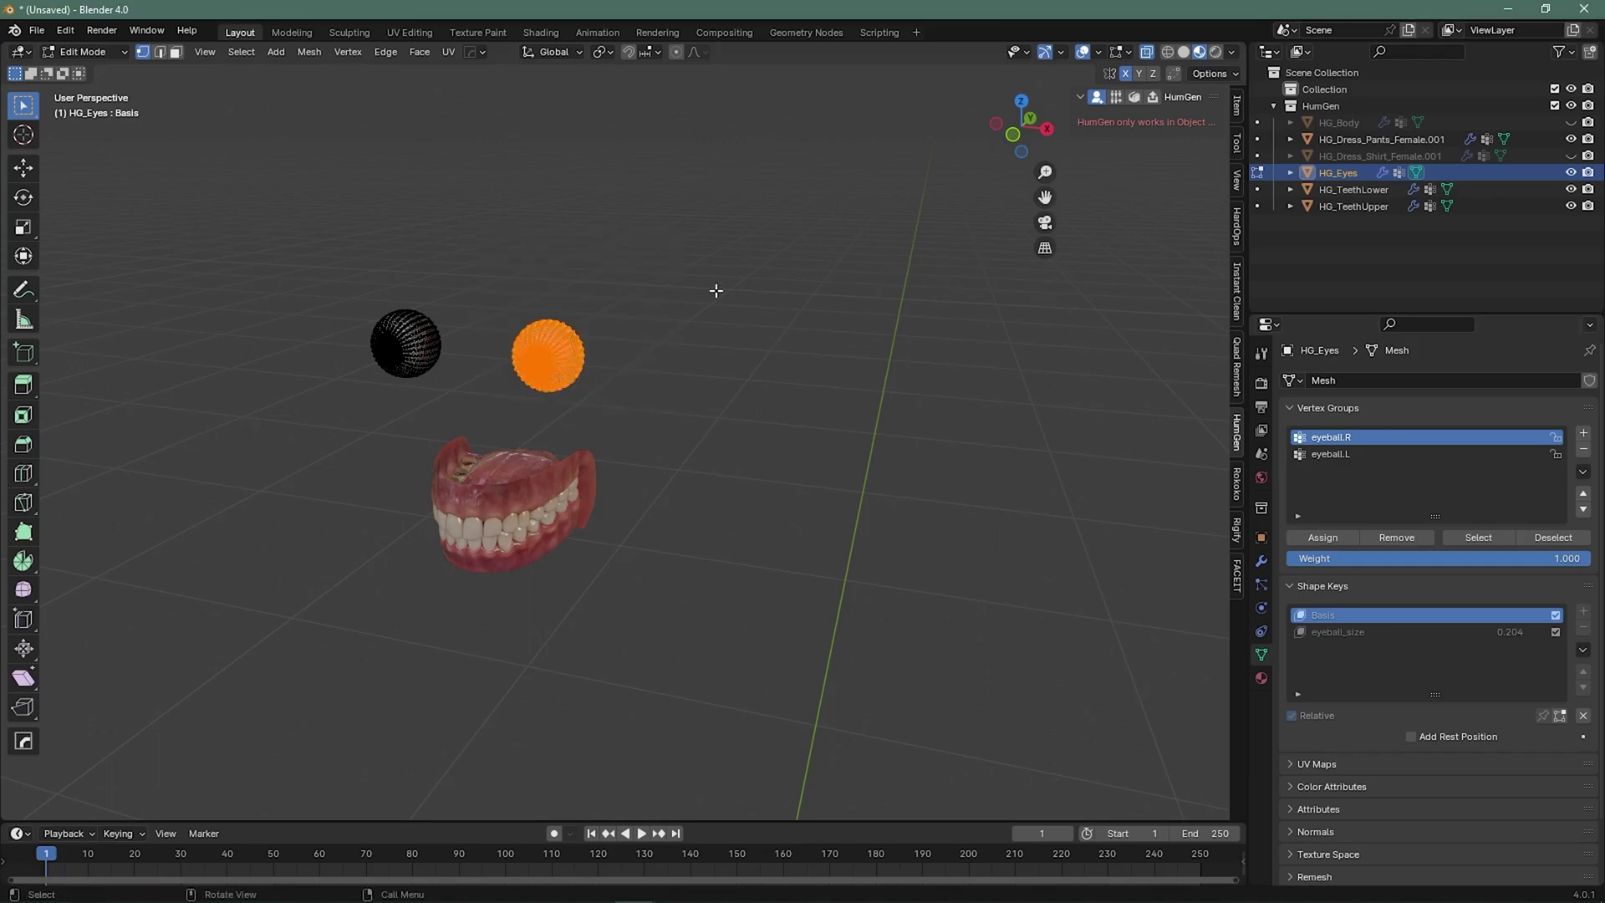
click(1167, 52)
scroll(624, 337, up, 5)
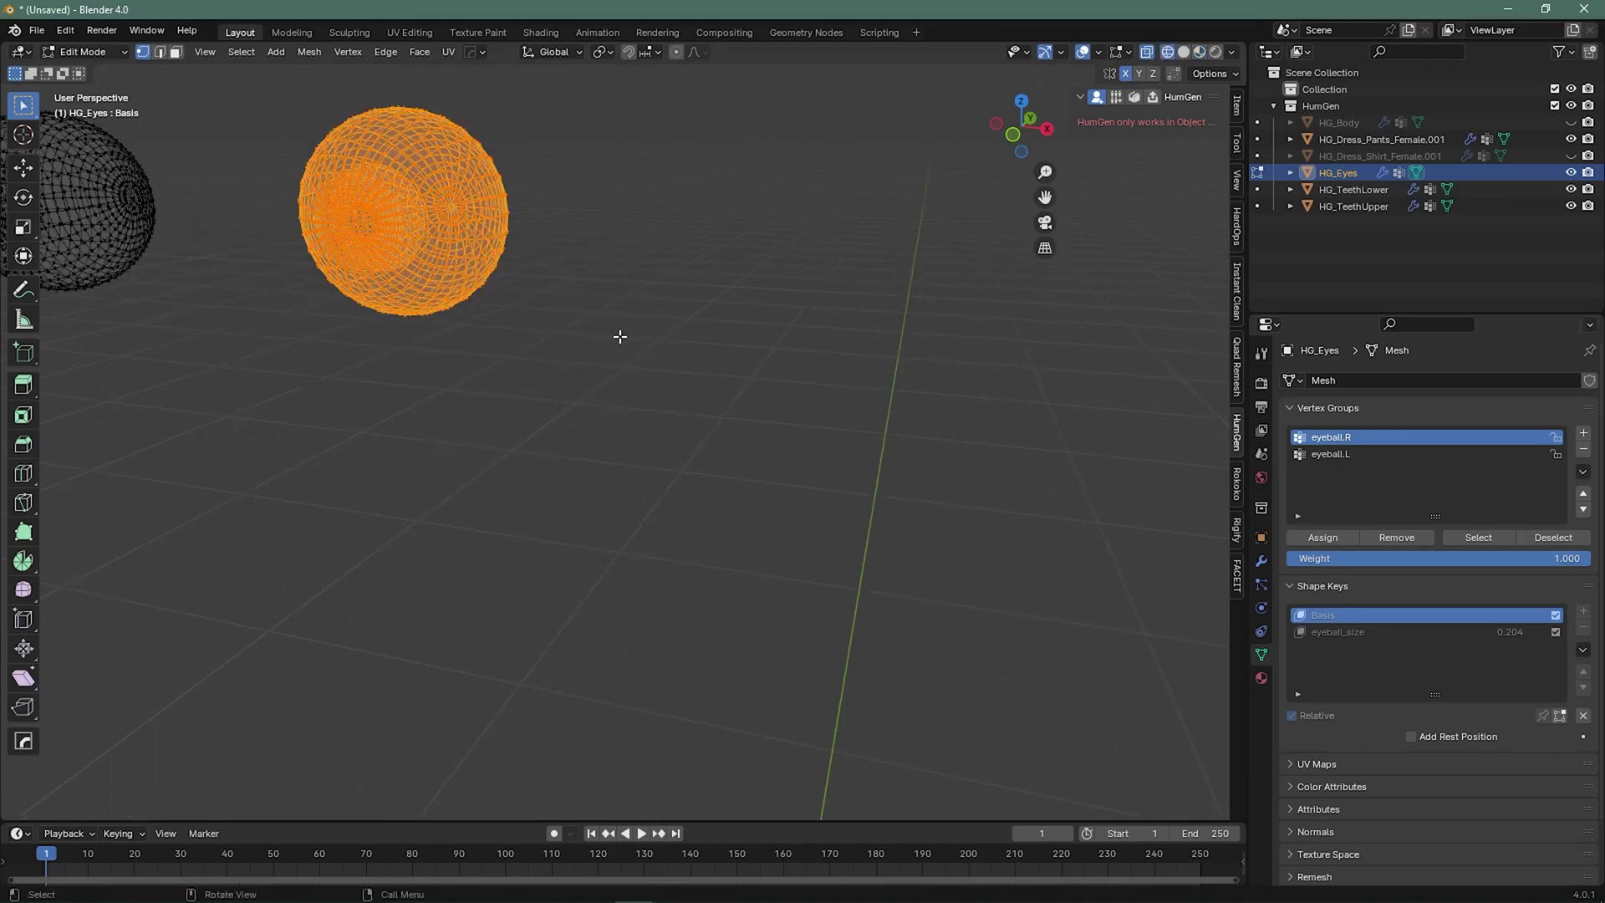
scroll(620, 337, down, 4)
shift+middle_drag(619, 337, 666, 346)
scroll(656, 348, up, 2)
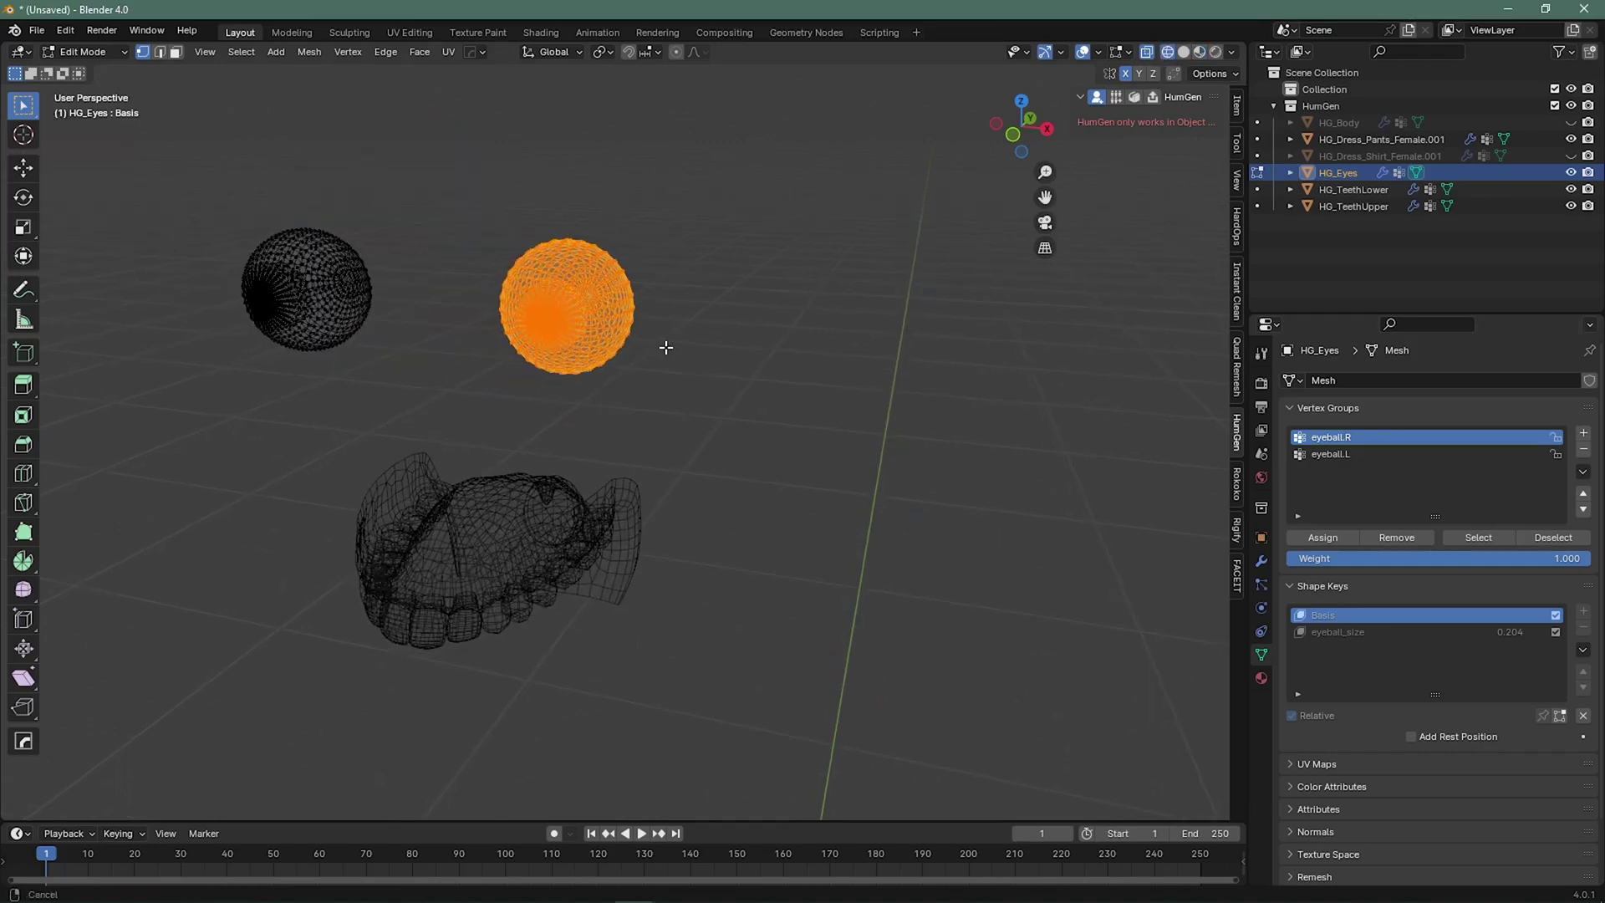
key(p)
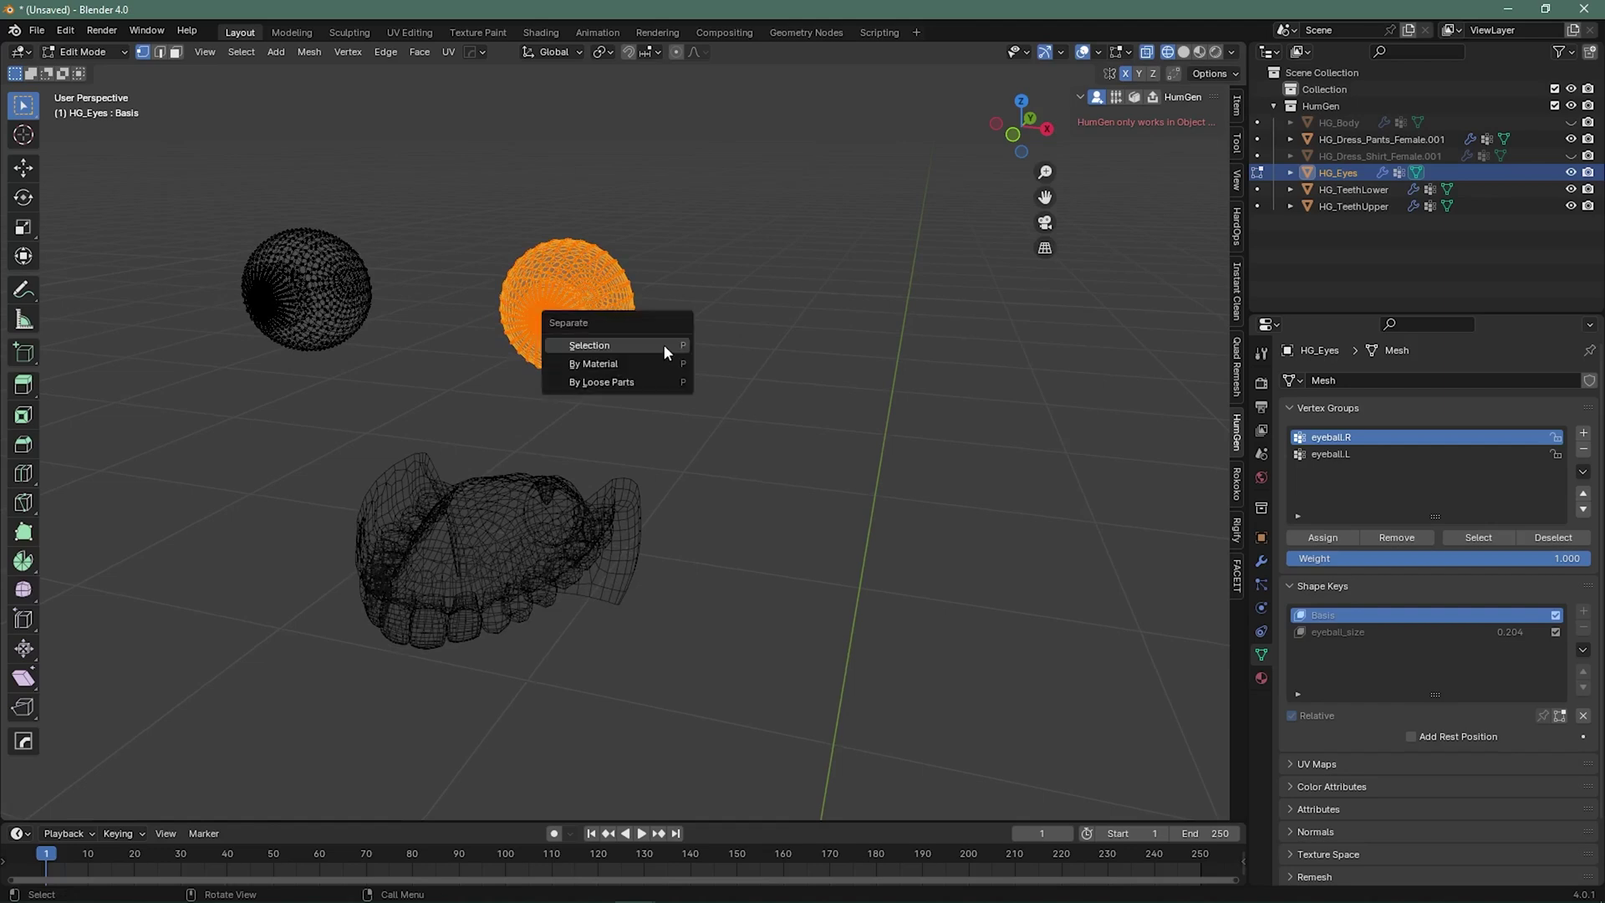
click(596, 346)
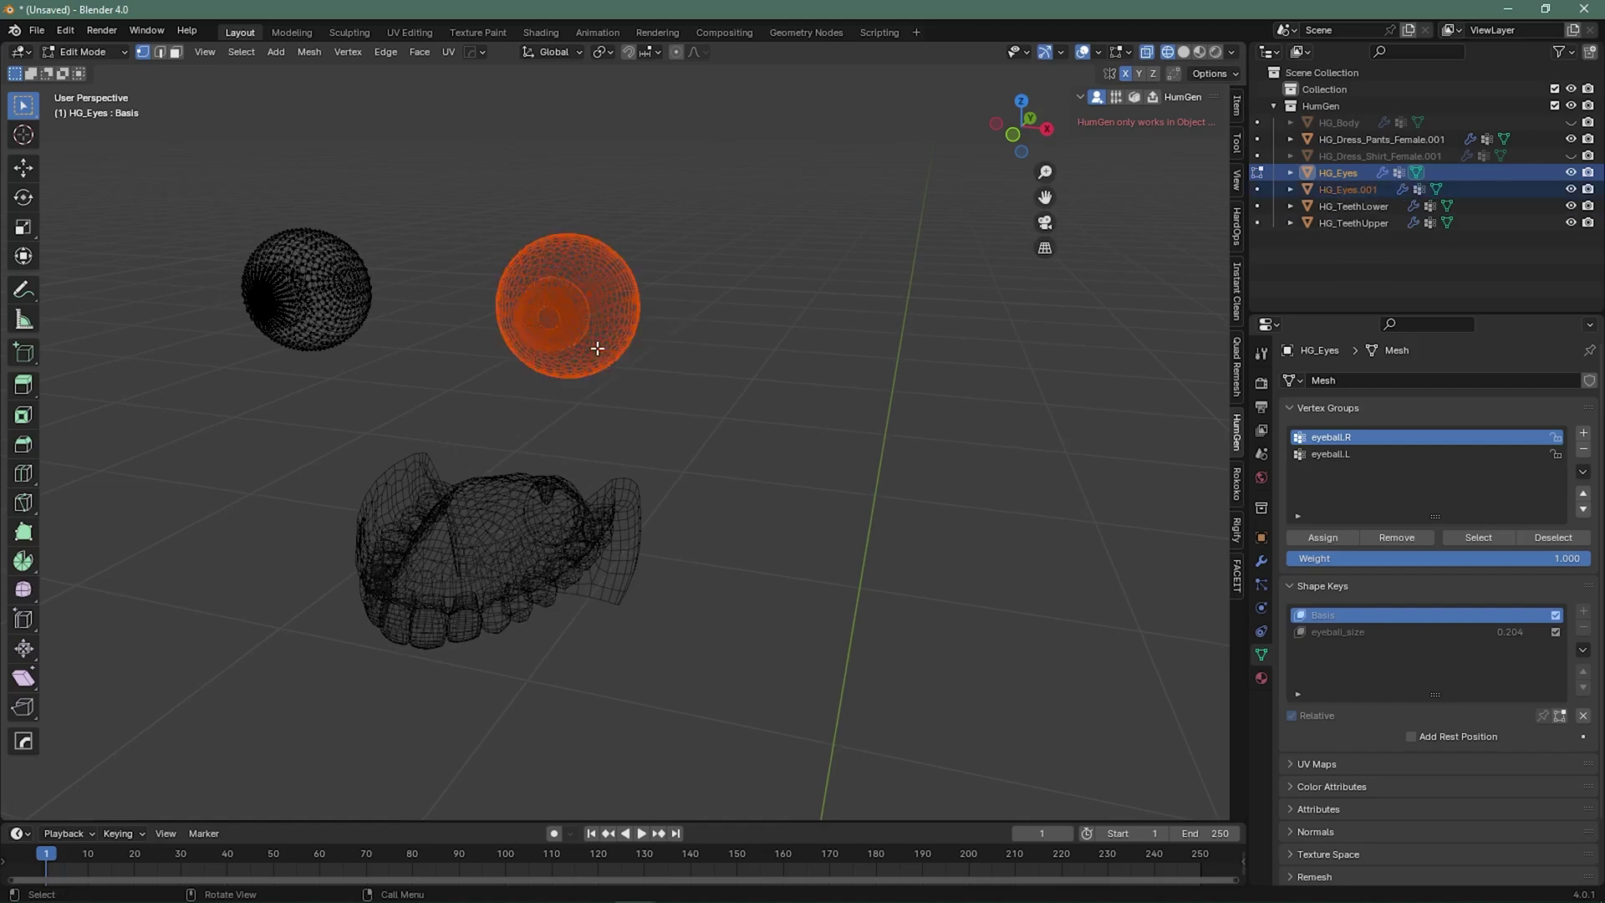
key(Tab)
click(397, 248)
- Separate the remaining right eyeball's geometry from HG_Eyes into its own object and return to Object Mode
click(337, 270)
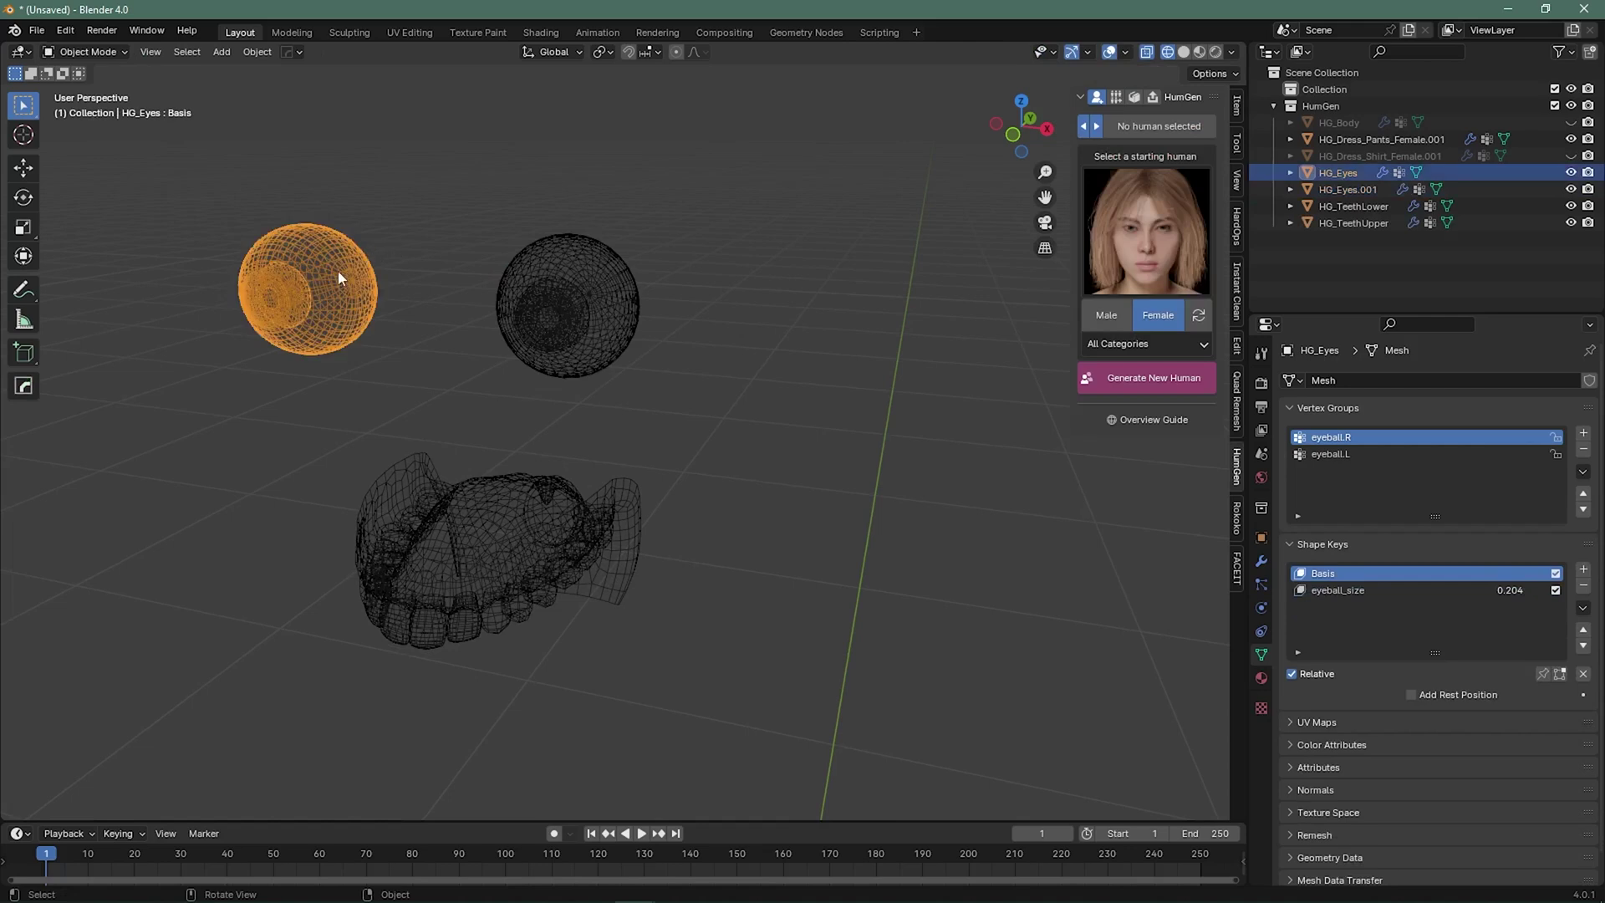
key(Tab)
drag(154, 196, 433, 407)
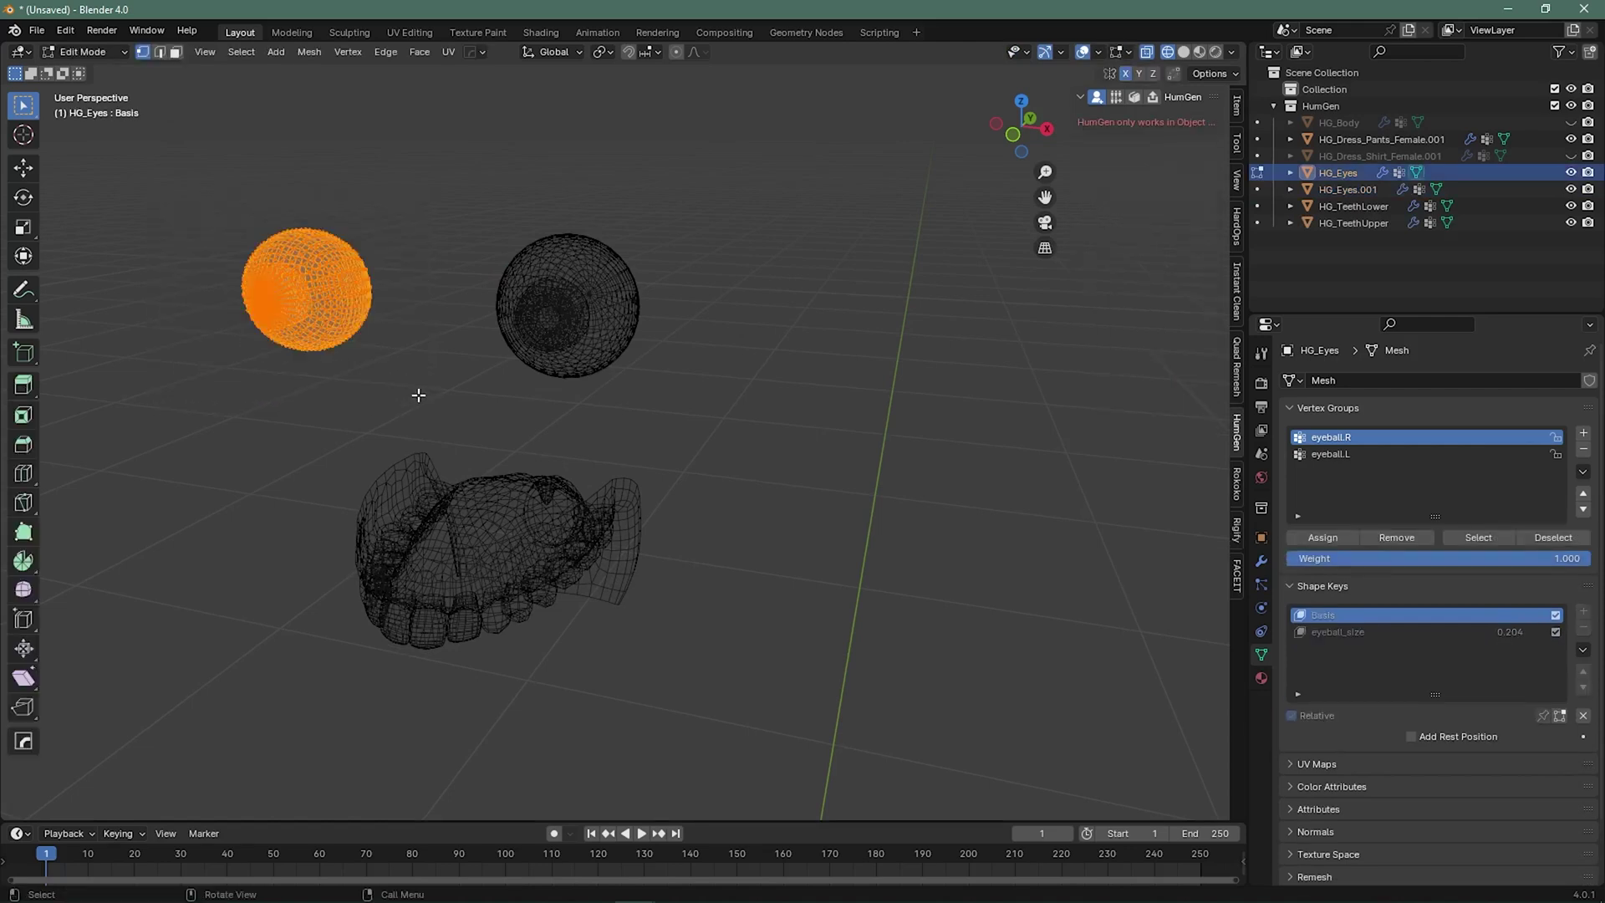
key(p)
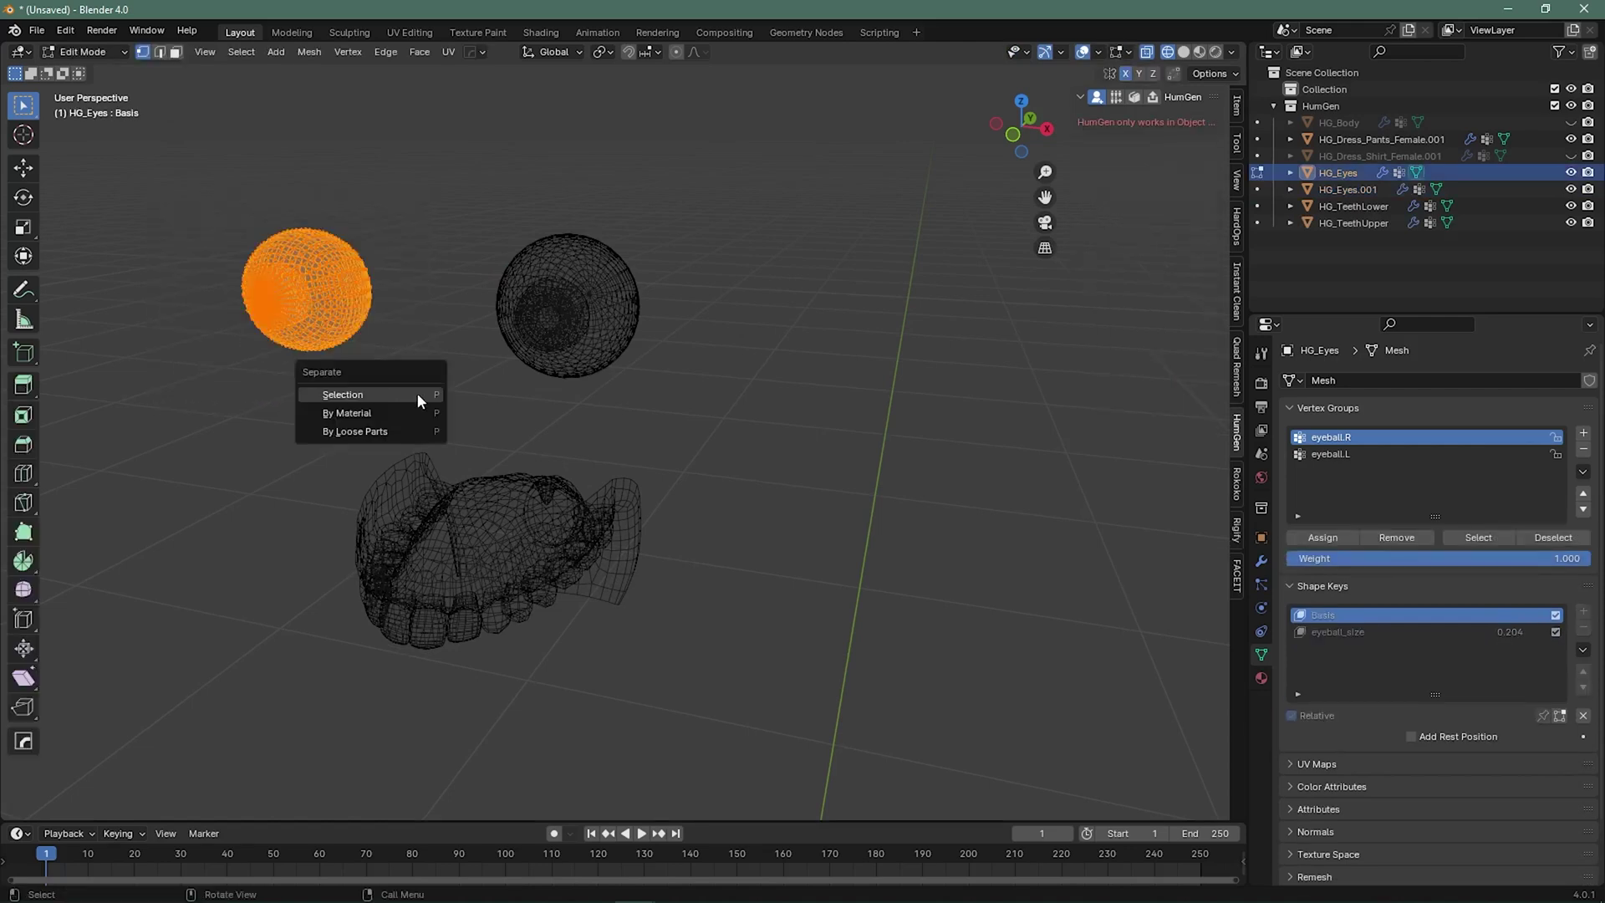
click(419, 398)
key(Tab)
click(427, 391)
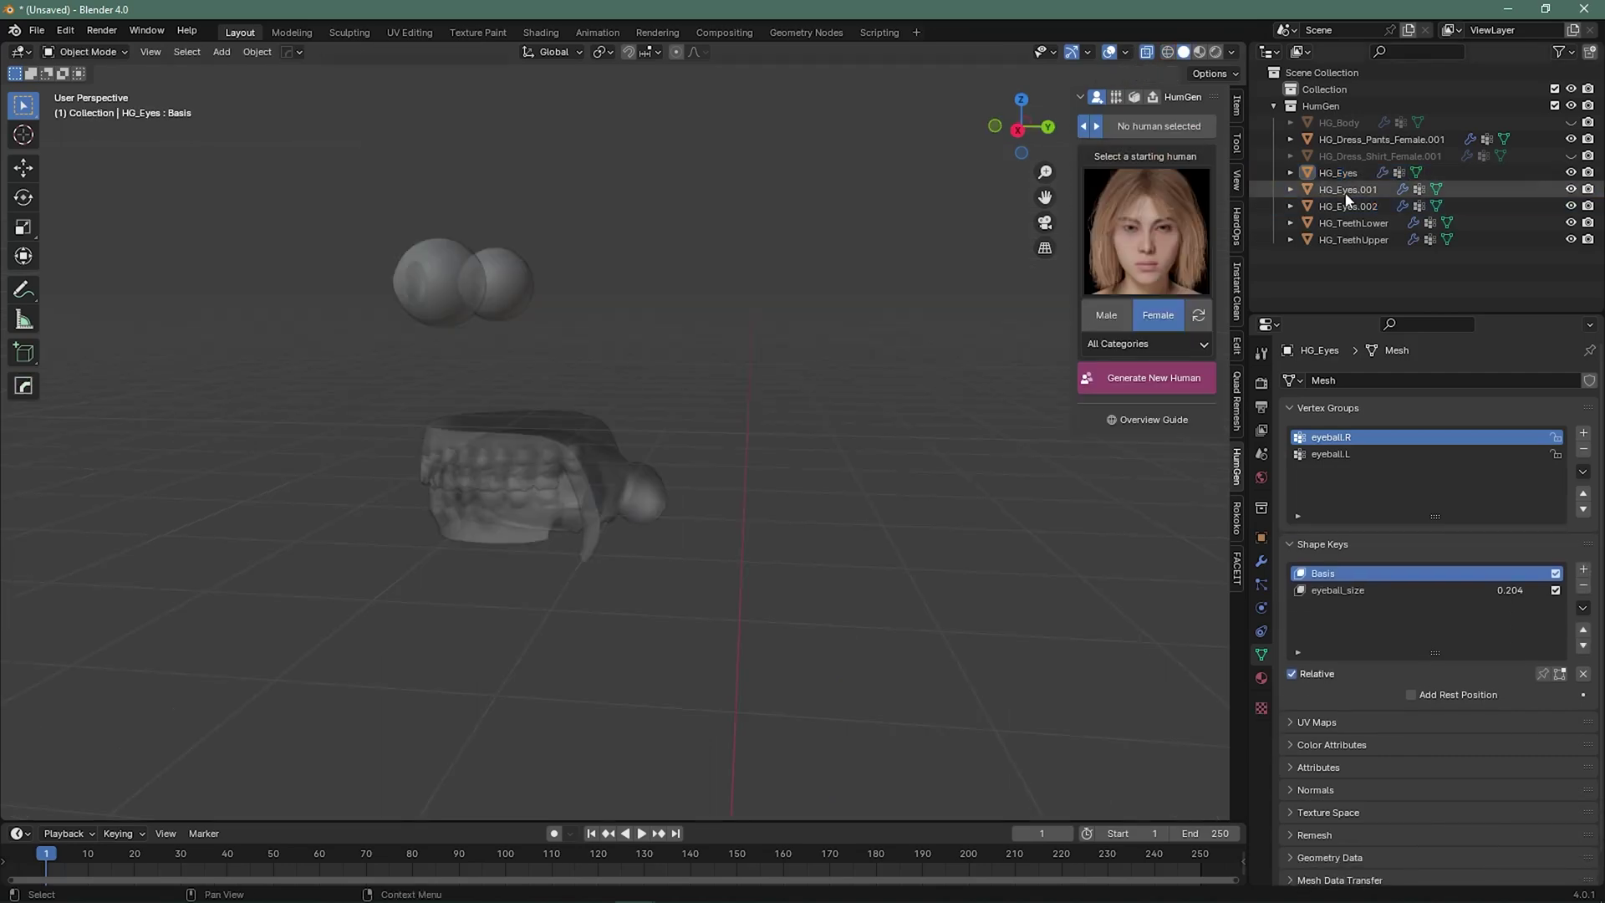
- Isolate HG_TeethLower by hiding all other objects, and display it in wireframe
click(1347, 191)
click(1347, 205)
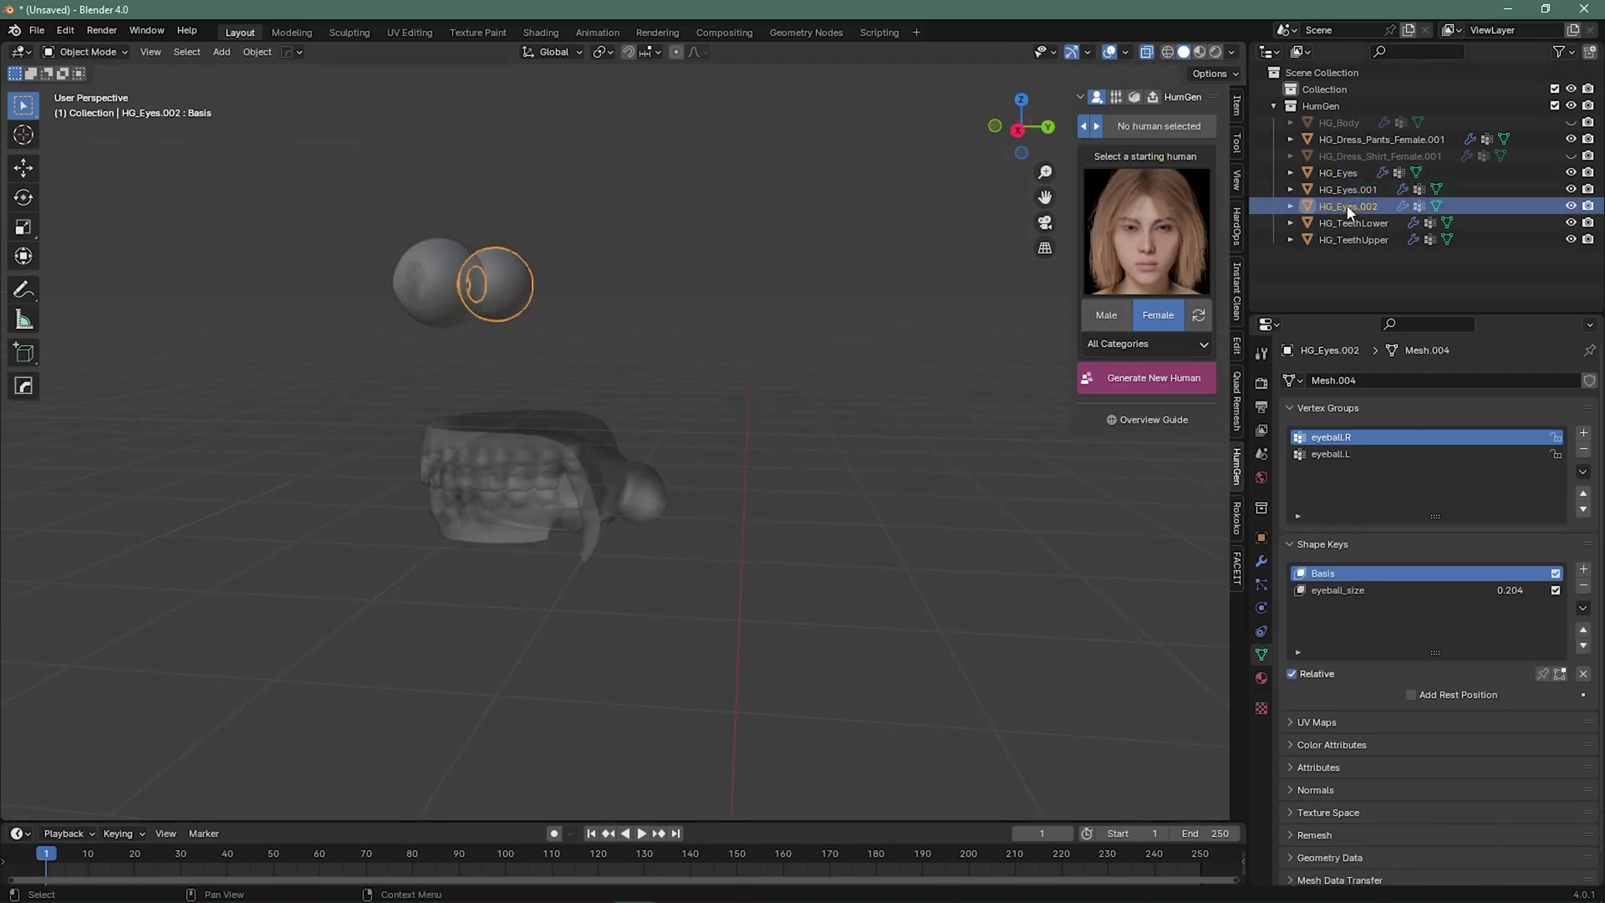
click(1353, 224)
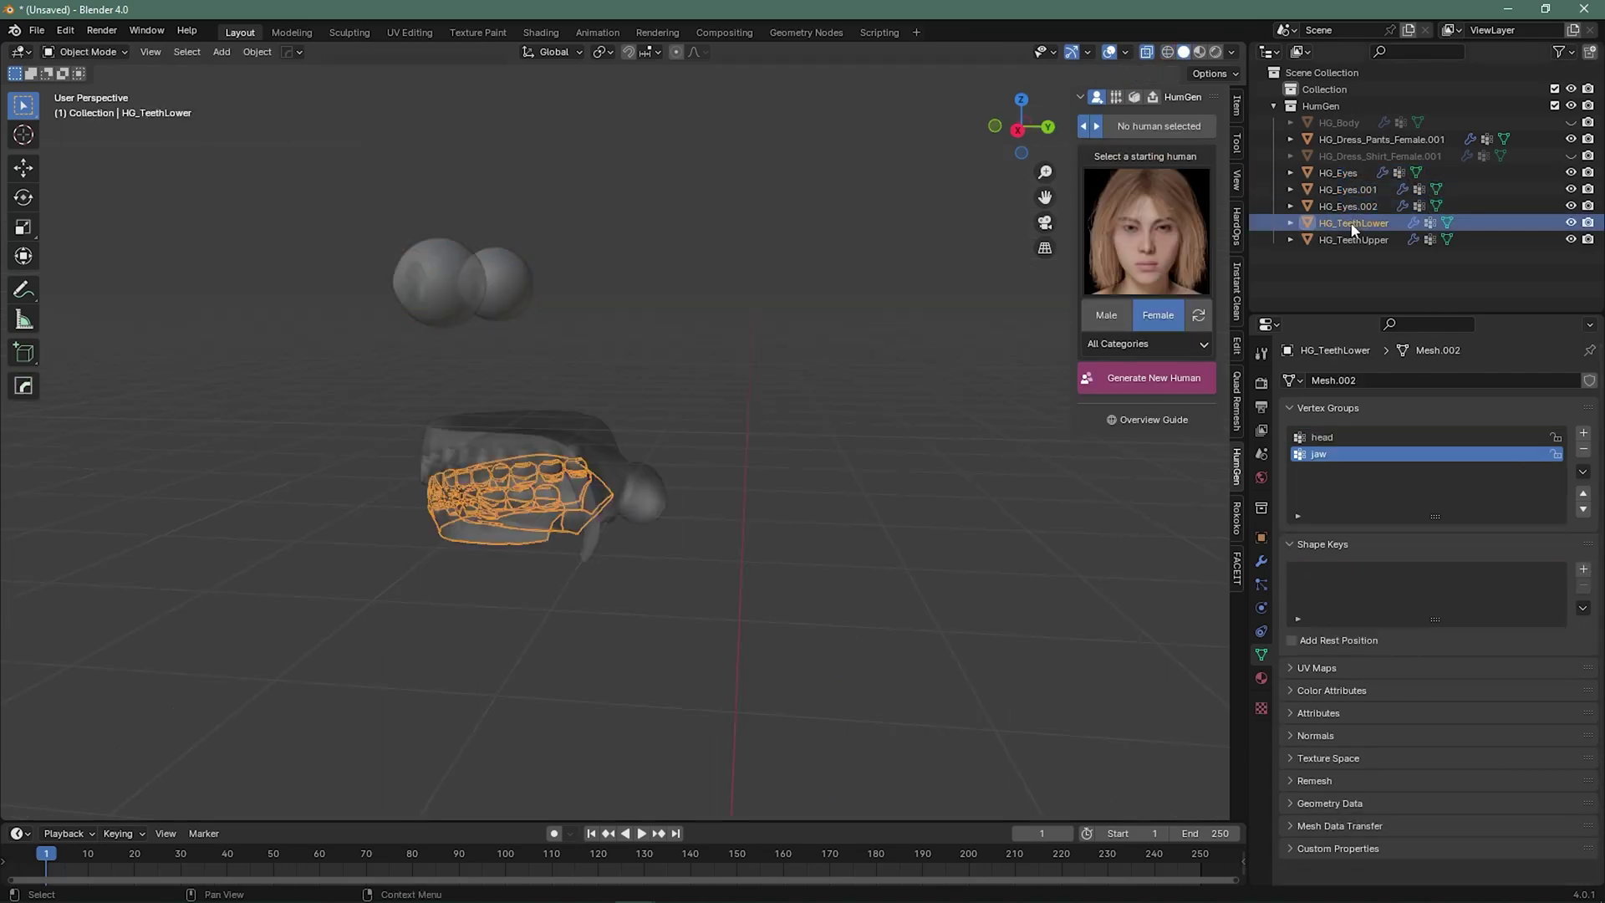
click(1349, 249)
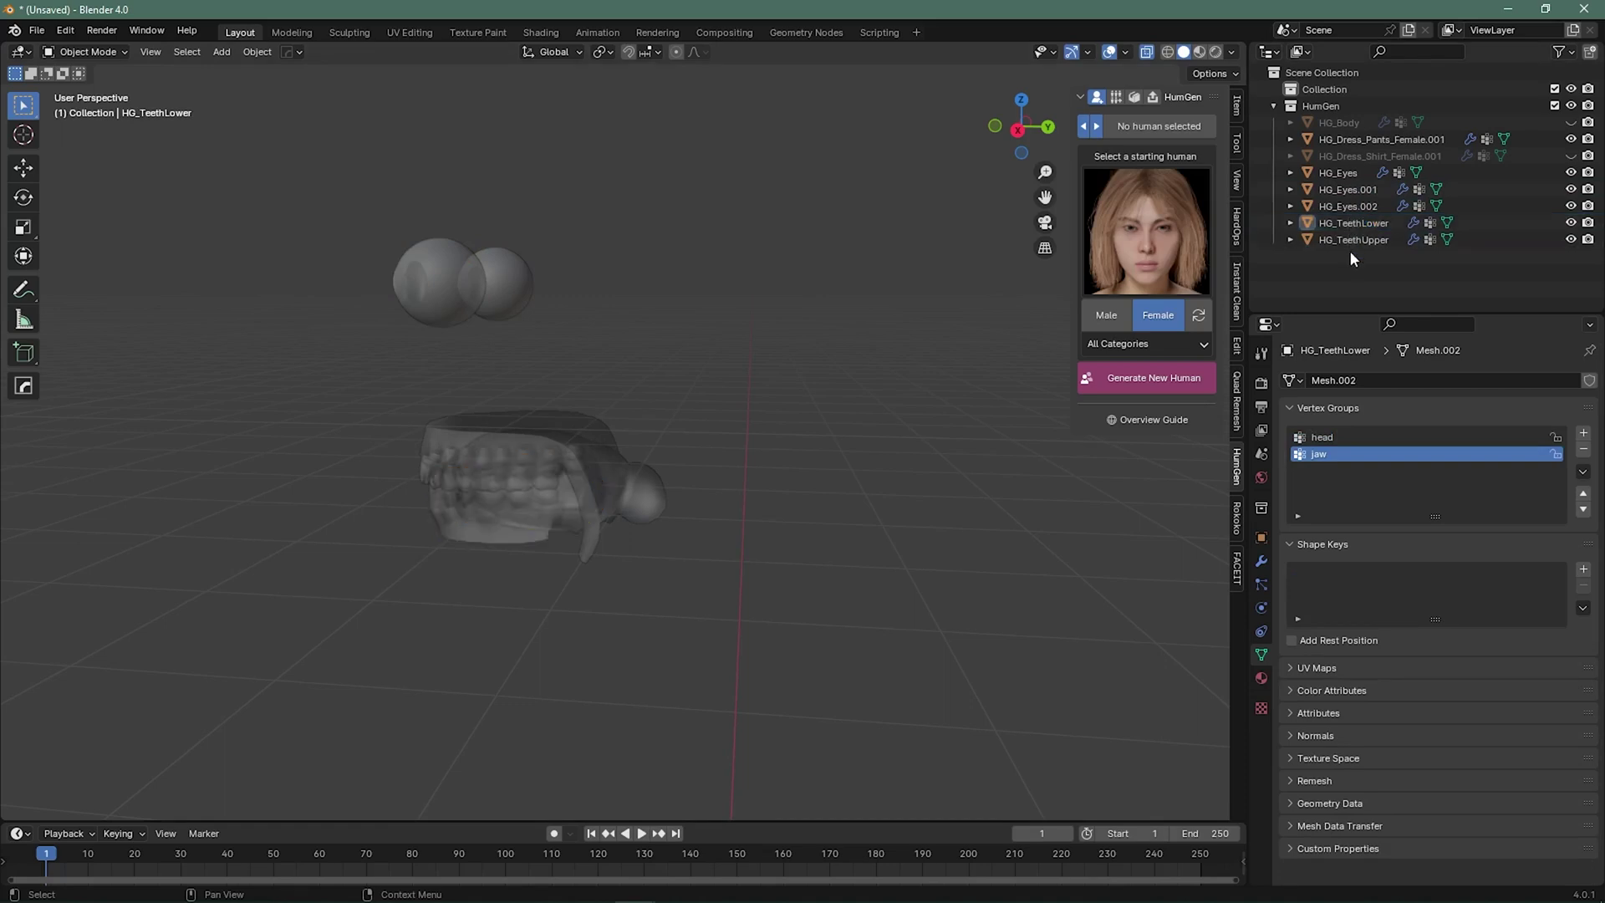
click(1352, 239)
click(1353, 222)
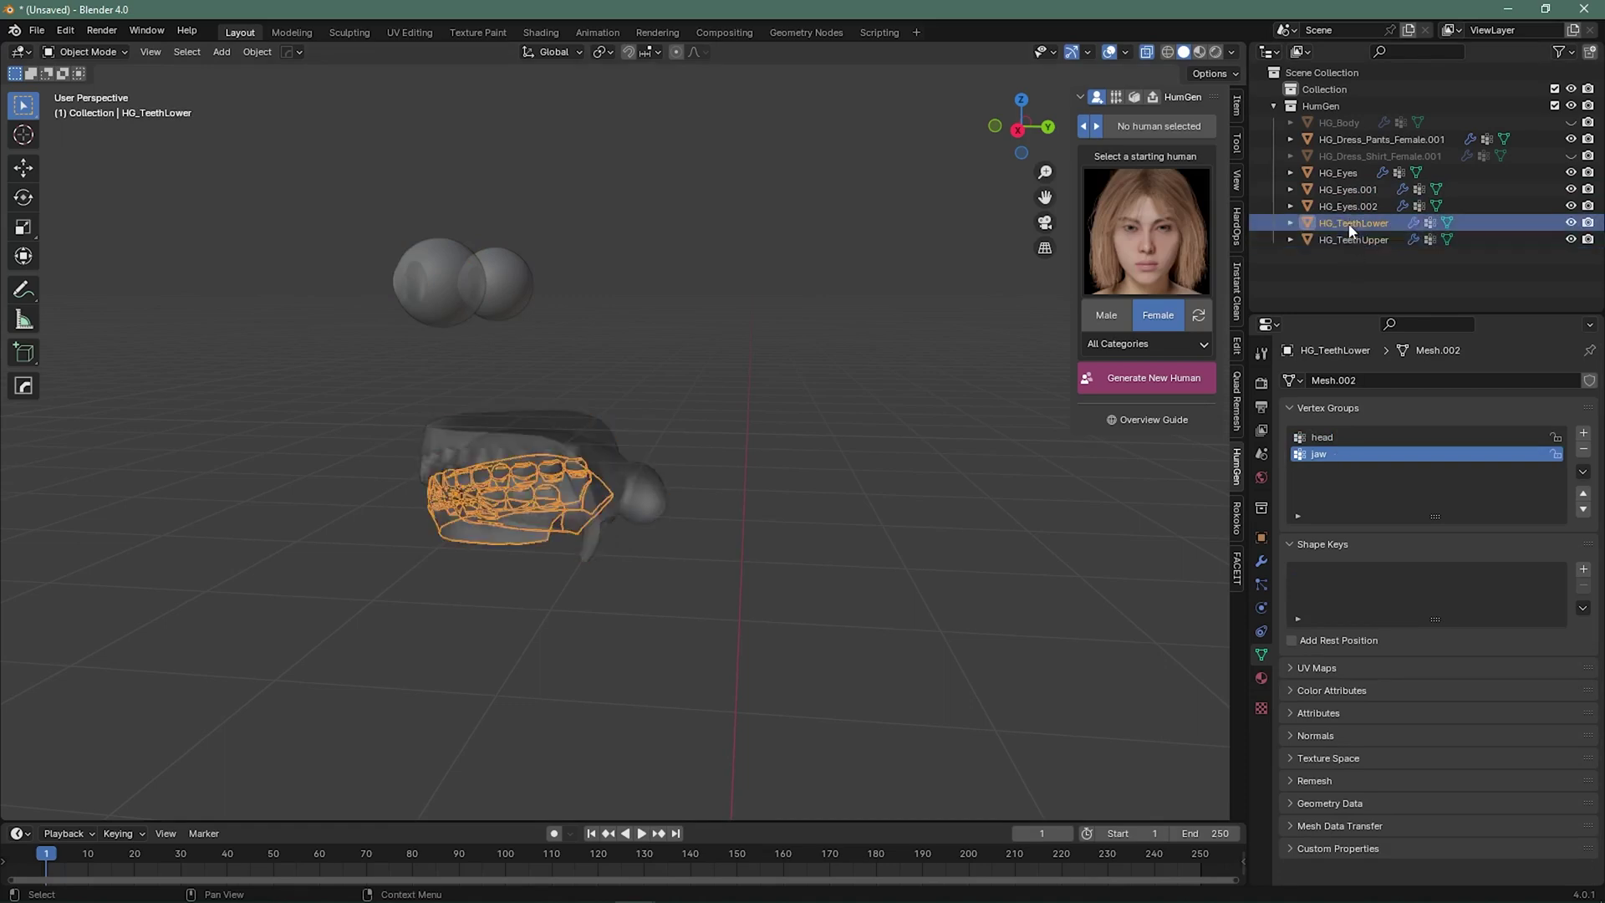
key(shift+h)
click(635, 428)
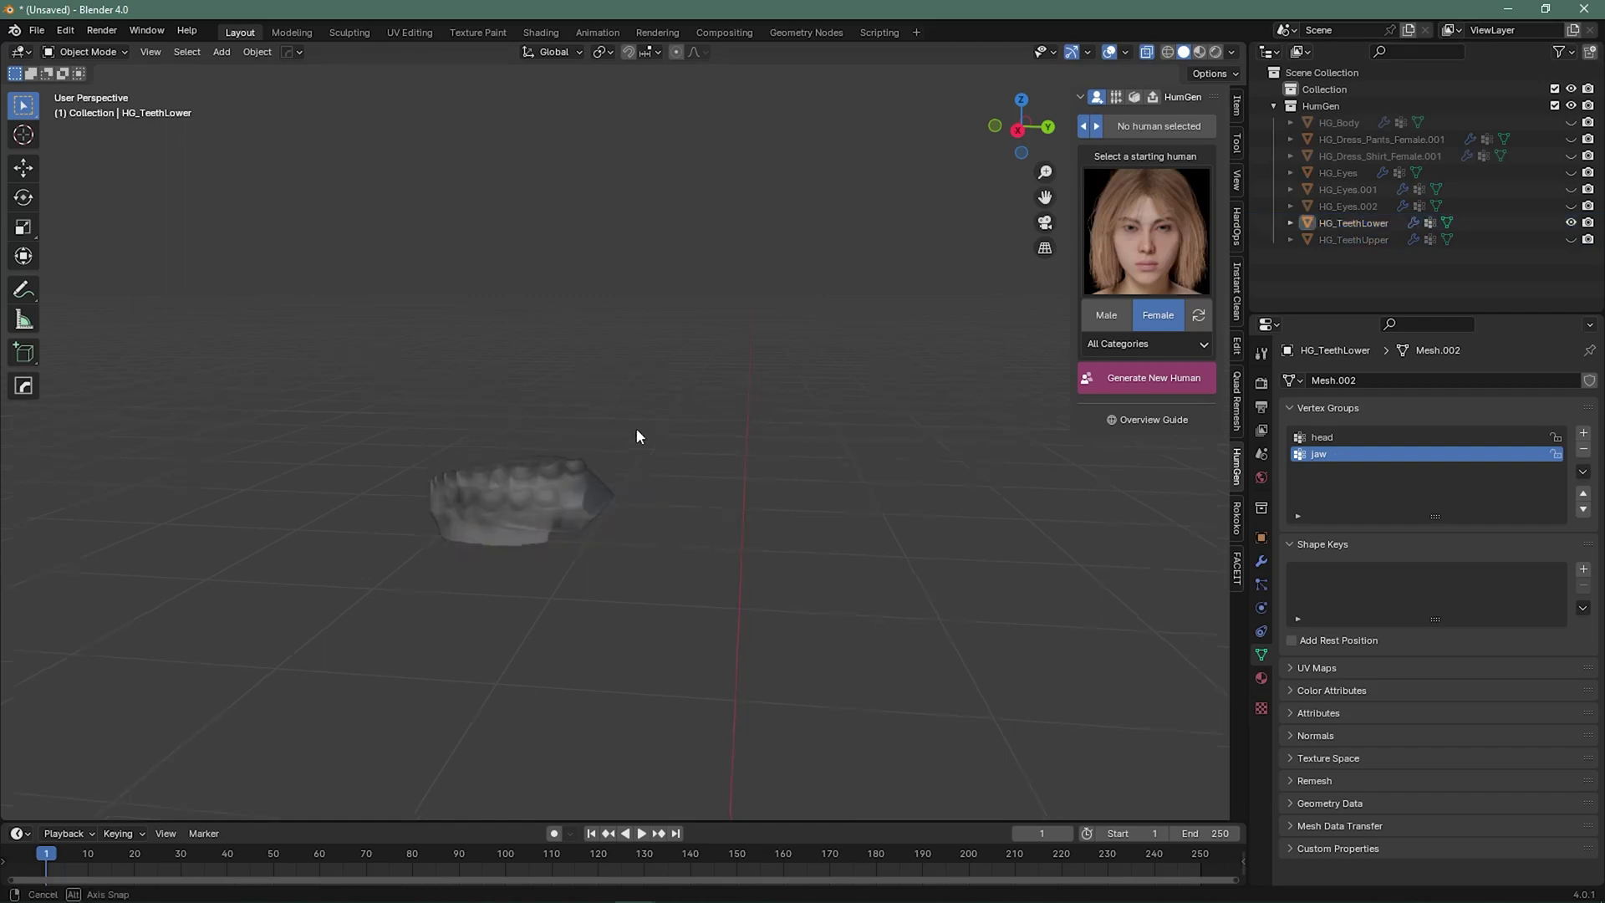
middle_drag(635, 429, 612, 480)
scroll(610, 479, down, 1)
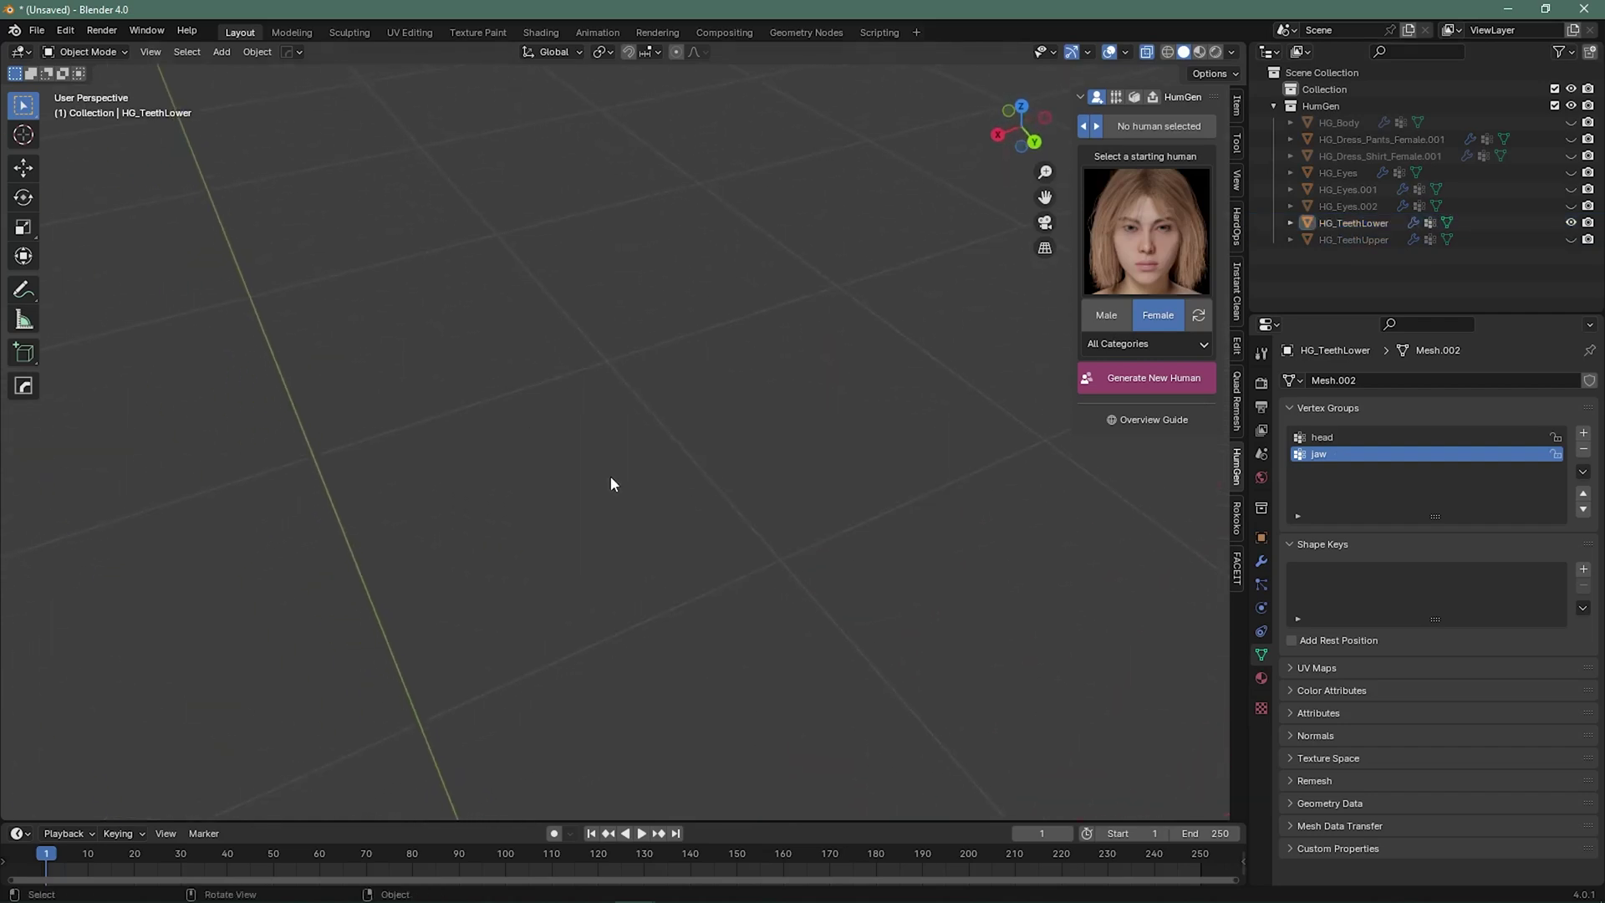
click(1167, 52)
- Enter Edit Mode on HG_TeethLower and circle-select the faces across the tongue's main surface
scroll(669, 431, up, 3)
scroll(669, 430, down, 1)
shift+middle_drag(630, 465, 614, 486)
middle_drag(609, 495, 739, 383)
click(544, 623)
key(Tab)
scroll(584, 569, up, 1)
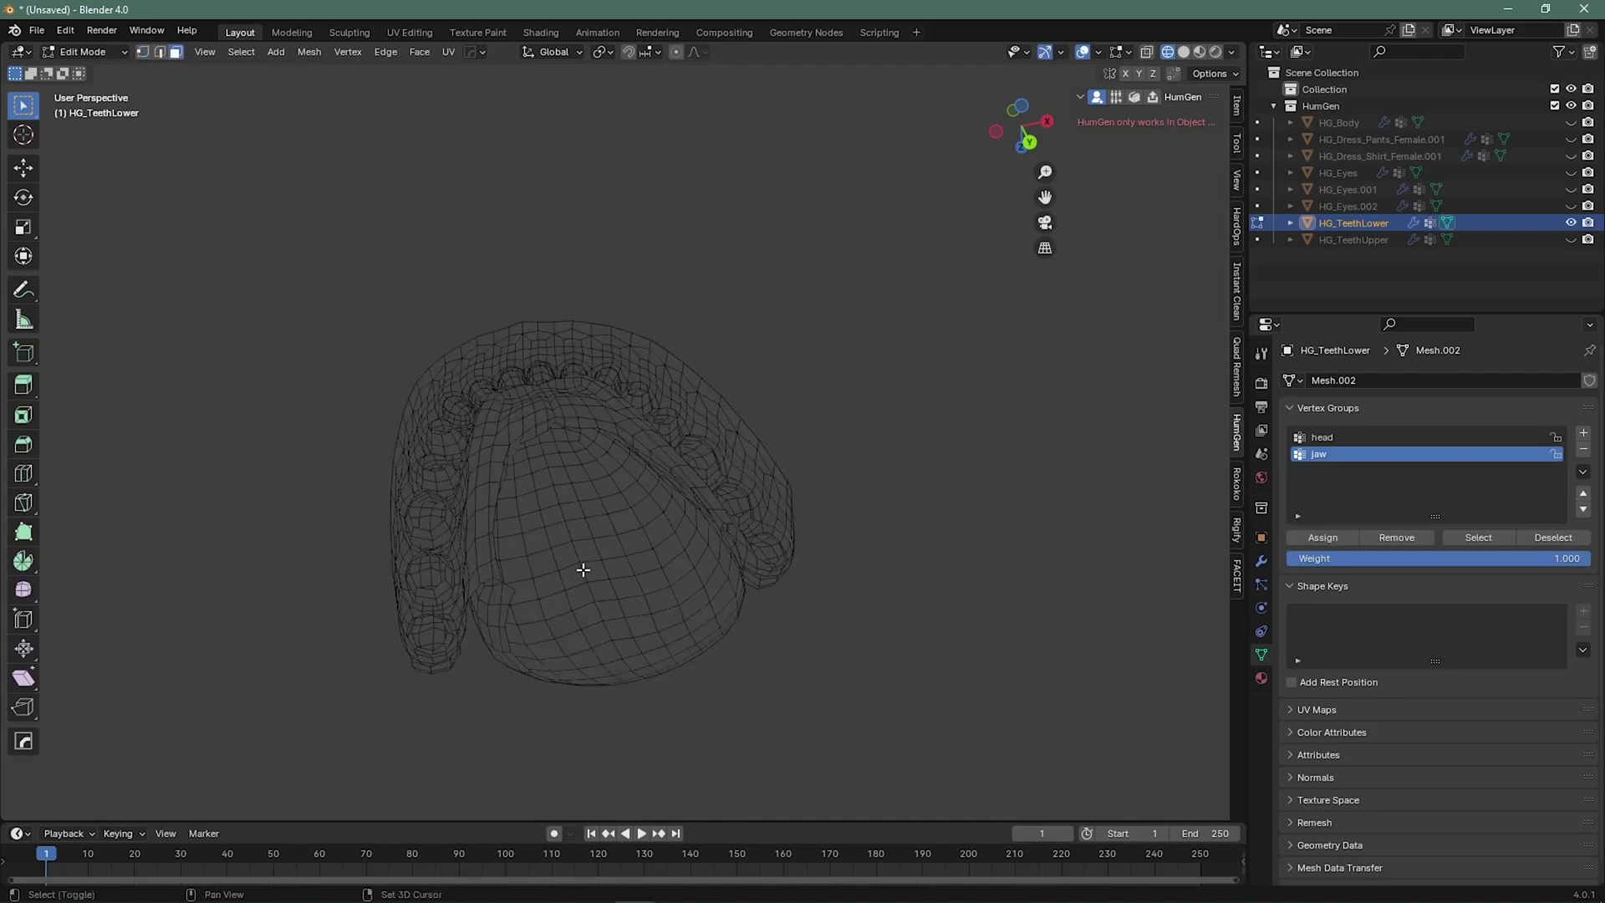
middle_drag(584, 569, 535, 552)
key(c)
mouse_move(493, 527)
mouse_down()
mouse_move(553, 395)
mouse_move(615, 431)
mouse_move(519, 451)
mouse_up()
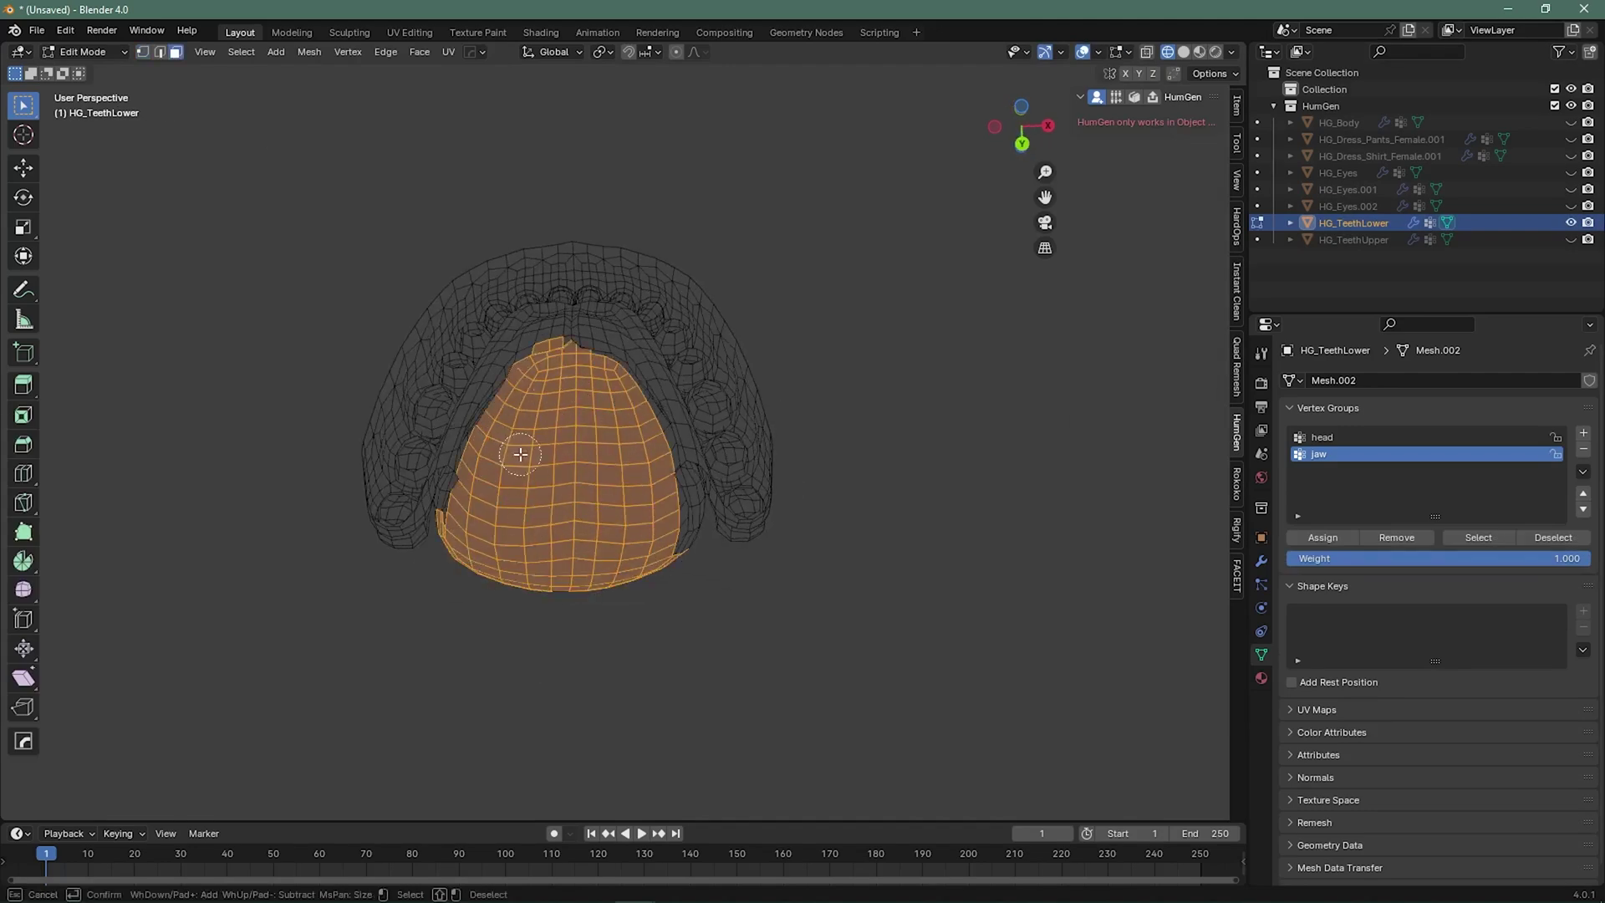
right_click(519, 451)
- Extend the circle selection to the faces along the tongue's rear edge and one of its sides
scroll(519, 451, up, 2)
mouse_move(519, 452)
middle_down()
mouse_move(616, 523)
mouse_move(527, 501)
middle_up()
scroll(527, 501, up, 1)
key(c)
mouse_move(438, 599)
mouse_down()
mouse_move(606, 387)
mouse_move(569, 755)
mouse_up()
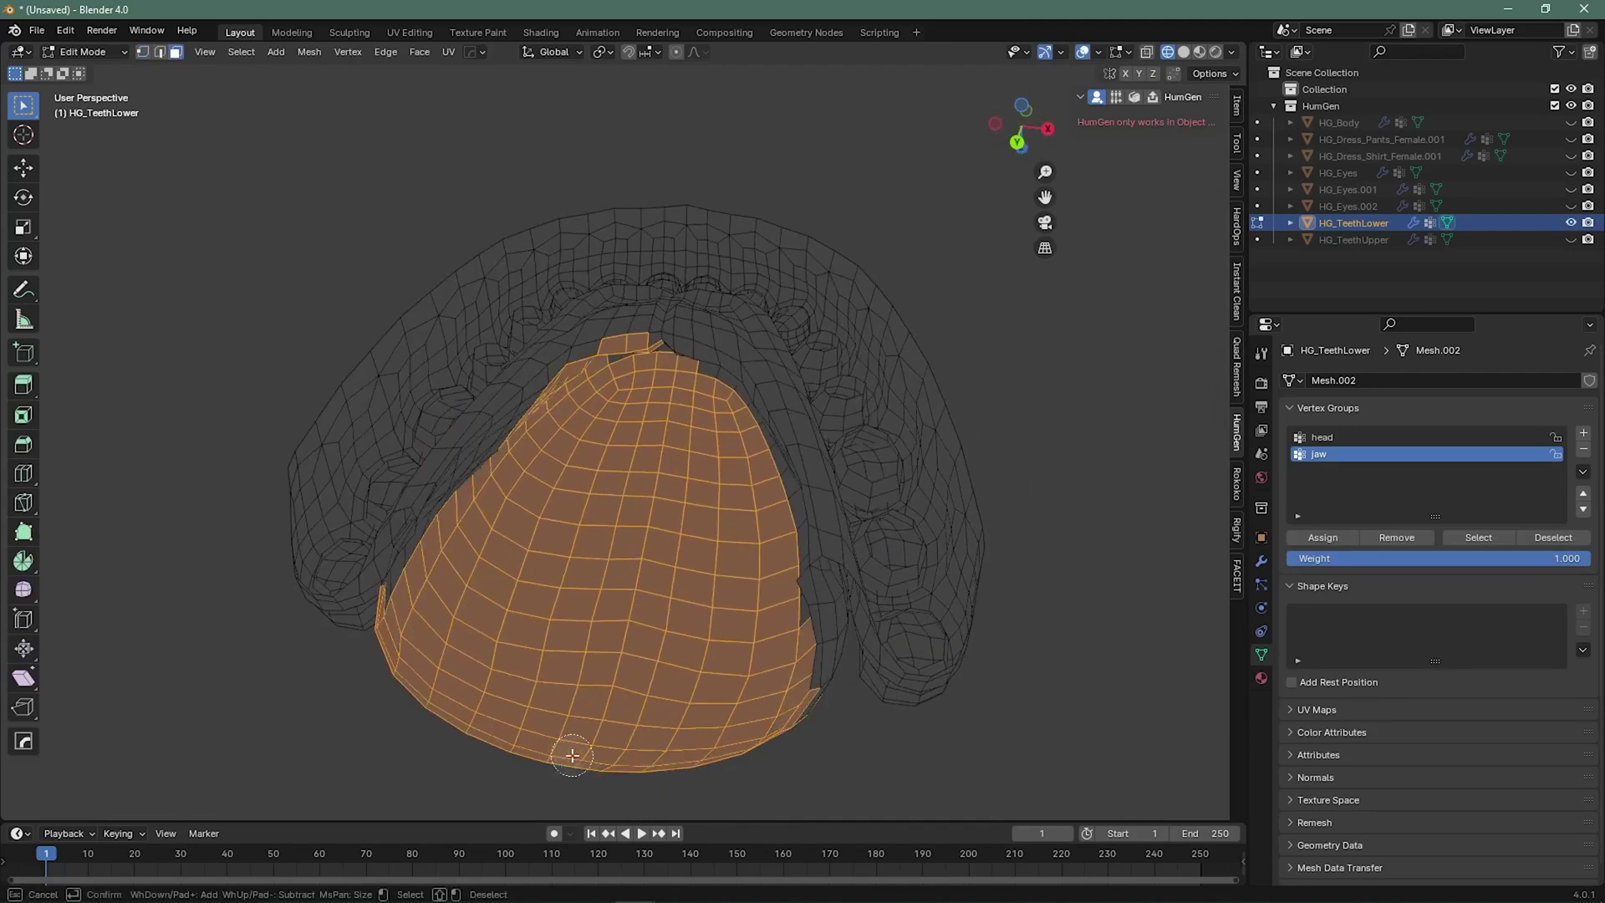
right_click(569, 755)
mouse_move(569, 755)
middle_down()
mouse_move(856, 499)
mouse_move(728, 559)
middle_up()
key(c)
mouse_move(785, 439)
mouse_down()
mouse_move(766, 486)
mouse_move(530, 423)
mouse_move(716, 512)
mouse_up()
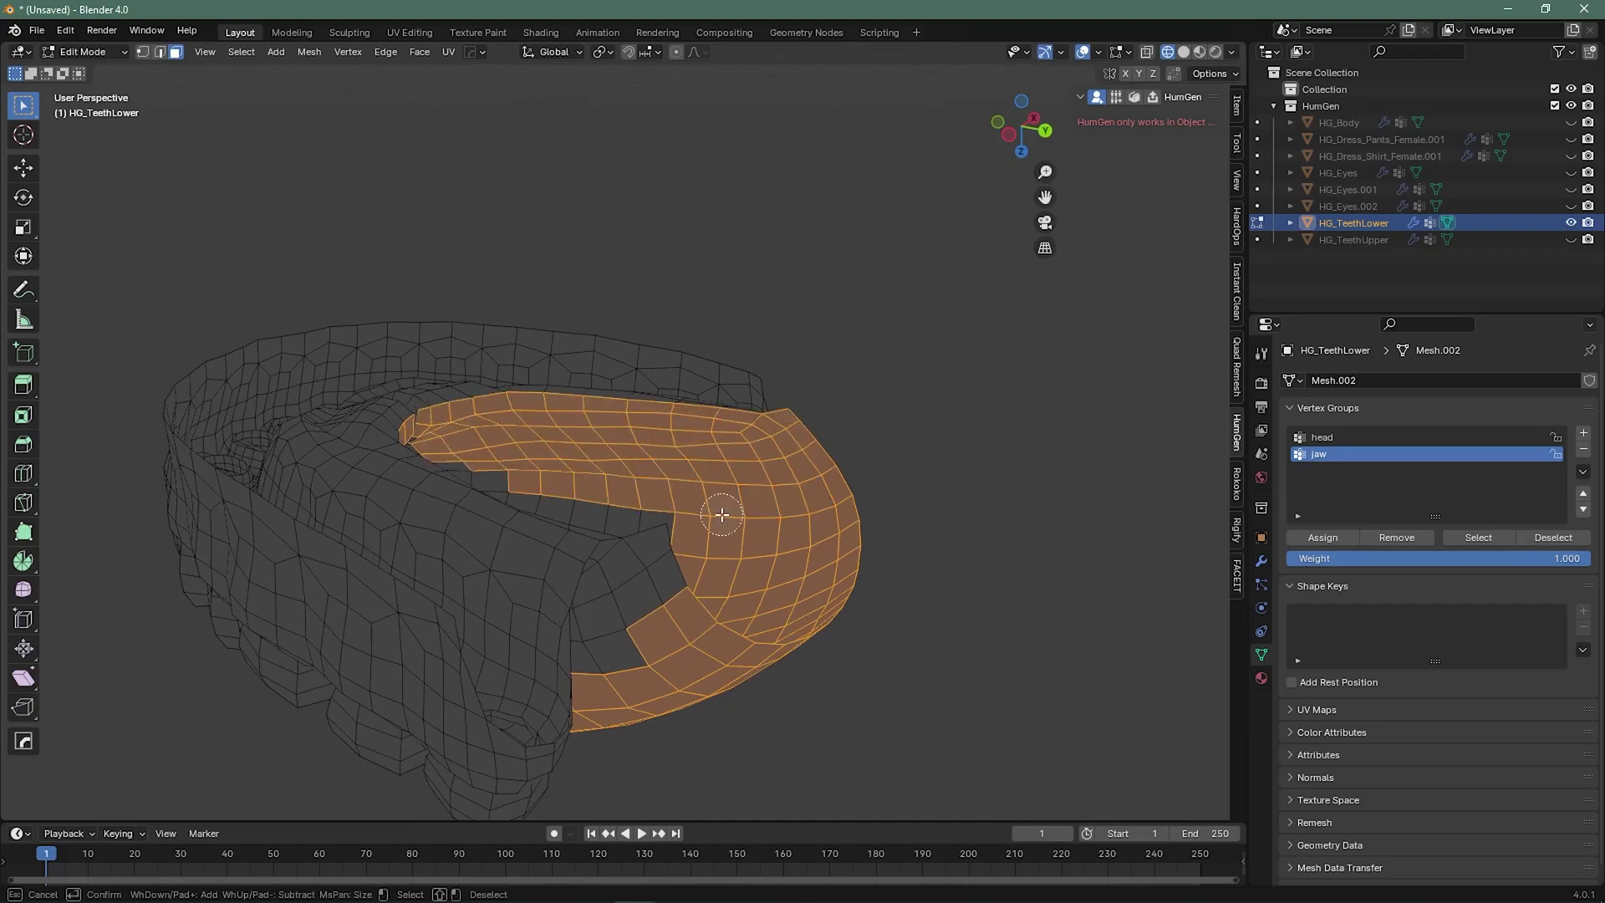
- Add the remaining faces on the tongue's sides and tip to the selection, leaving the teeth and gums unselected
mouse_move(717, 513)
middle_down()
mouse_move(669, 502)
mouse_move(609, 526)
mouse_move(604, 502)
middle_up()
key(c)
mouse_move(535, 459)
mouse_down()
mouse_move(644, 437)
mouse_move(376, 493)
mouse_up()
middle_drag(535, 451, 487, 448)
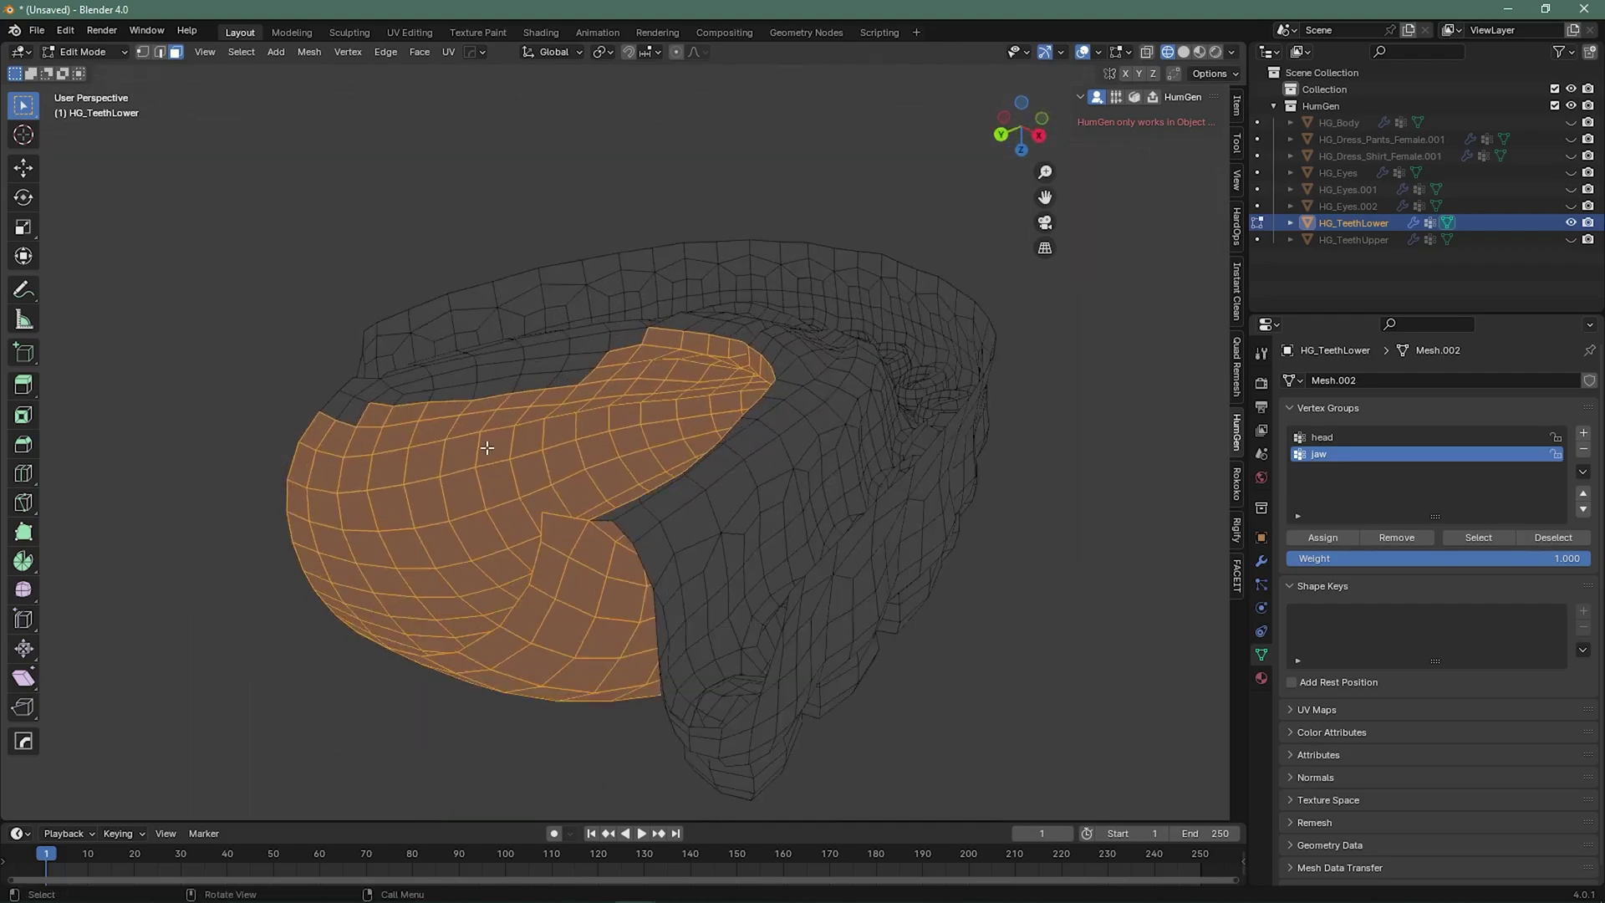
scroll(487, 448, up, 2)
drag(358, 438, 619, 384)
middle_drag(618, 468, 635, 556)
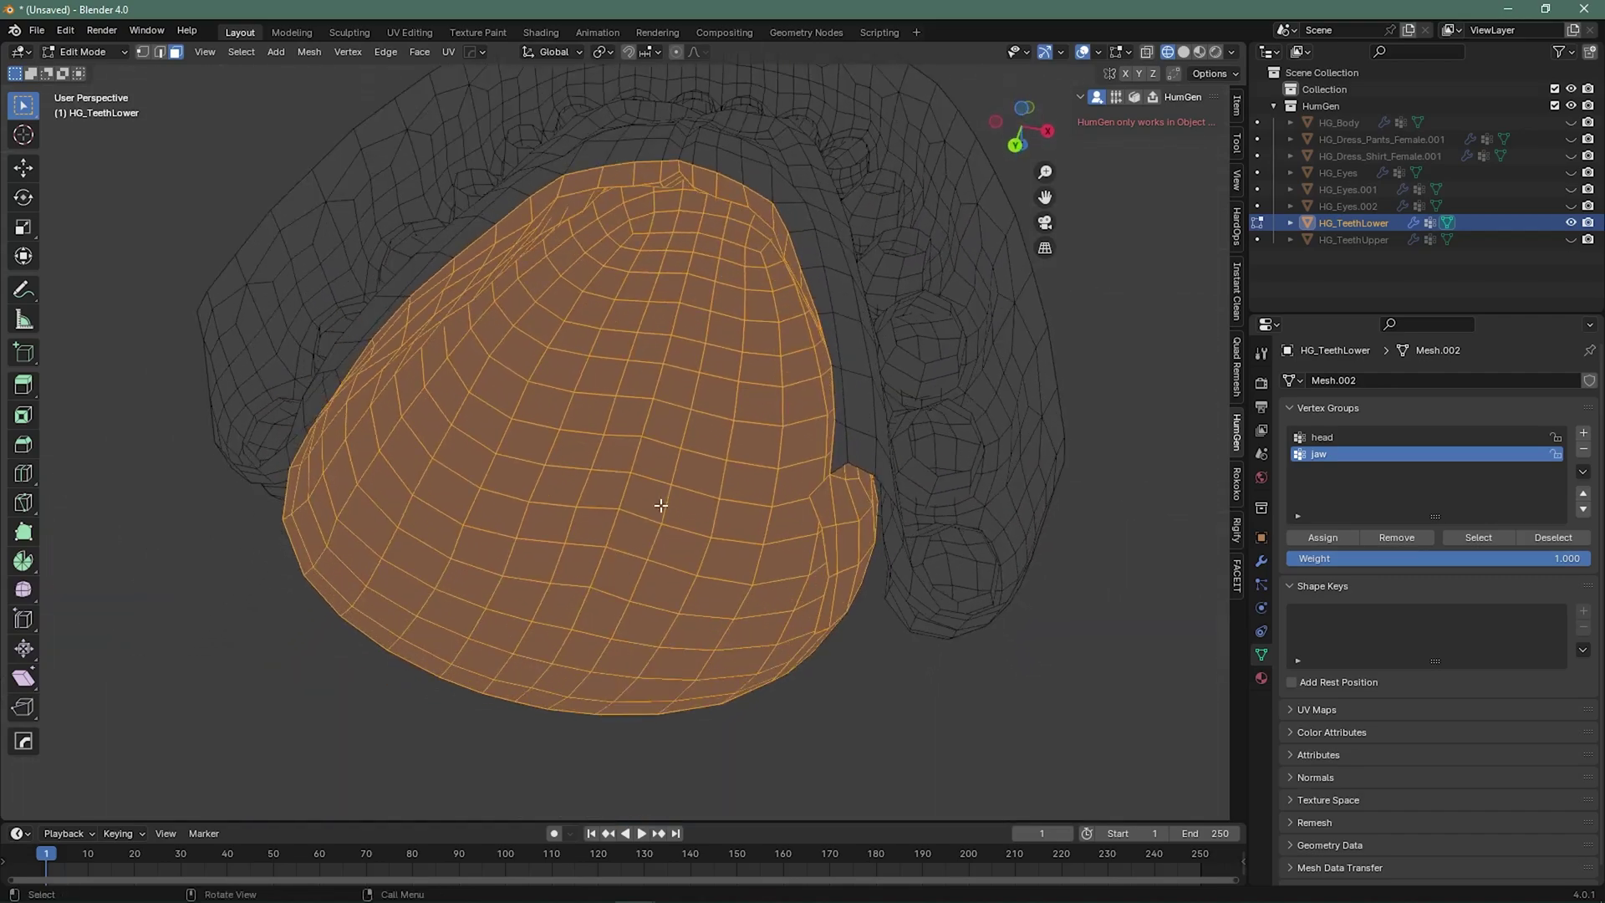
- Separate the selected tongue faces from HG_TeethLower into their own object and return to Object Mode
key(p)
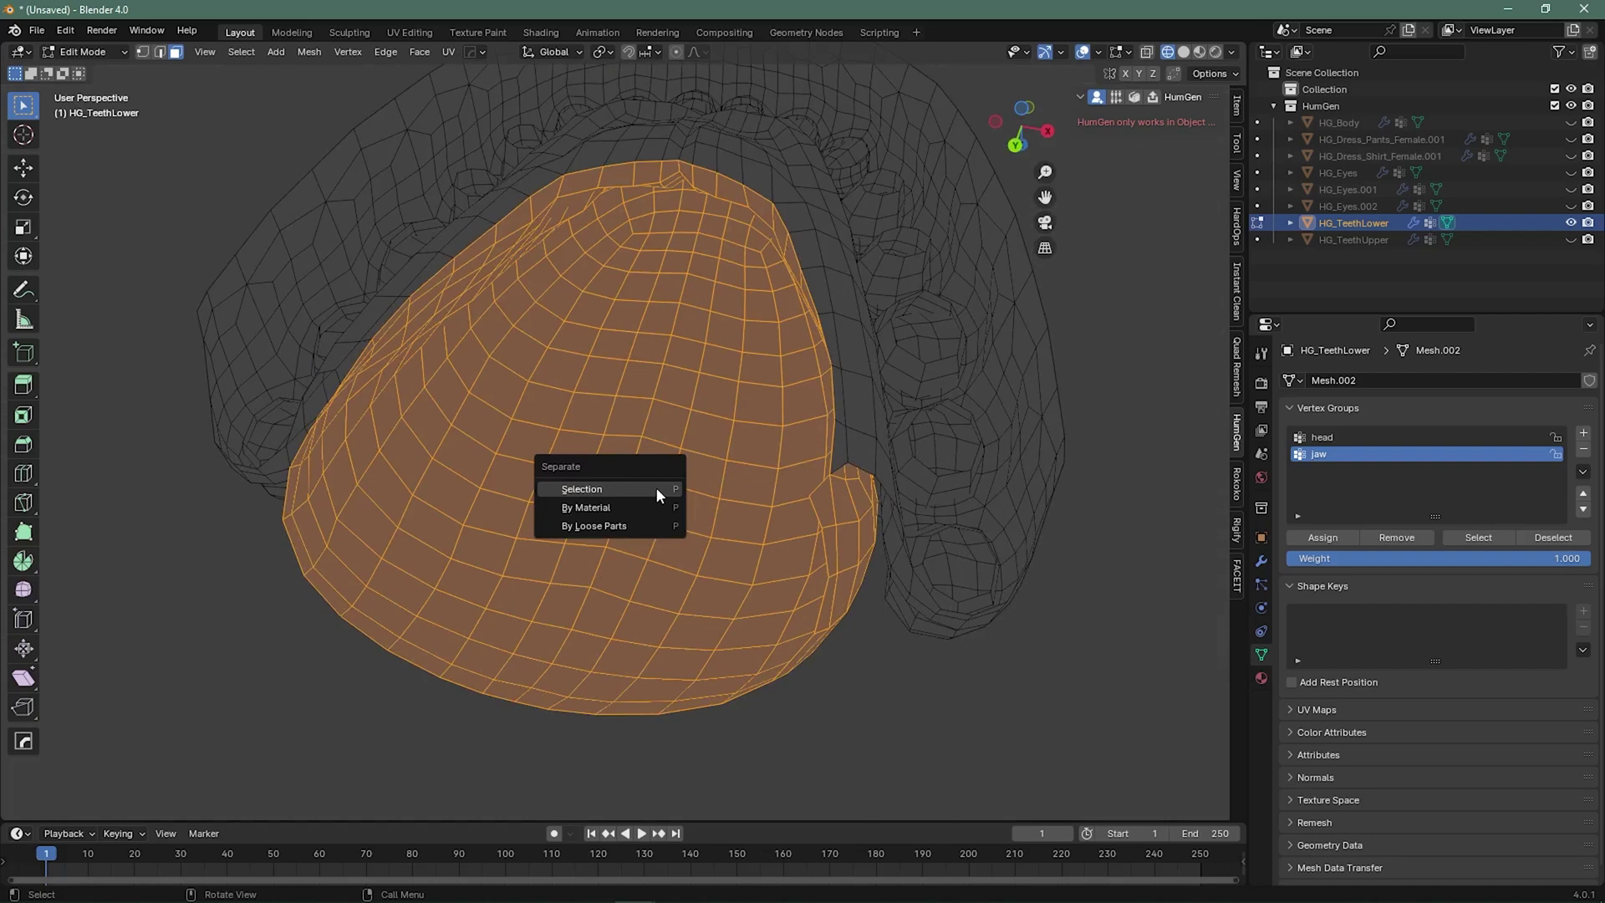
click(656, 488)
key(Tab)
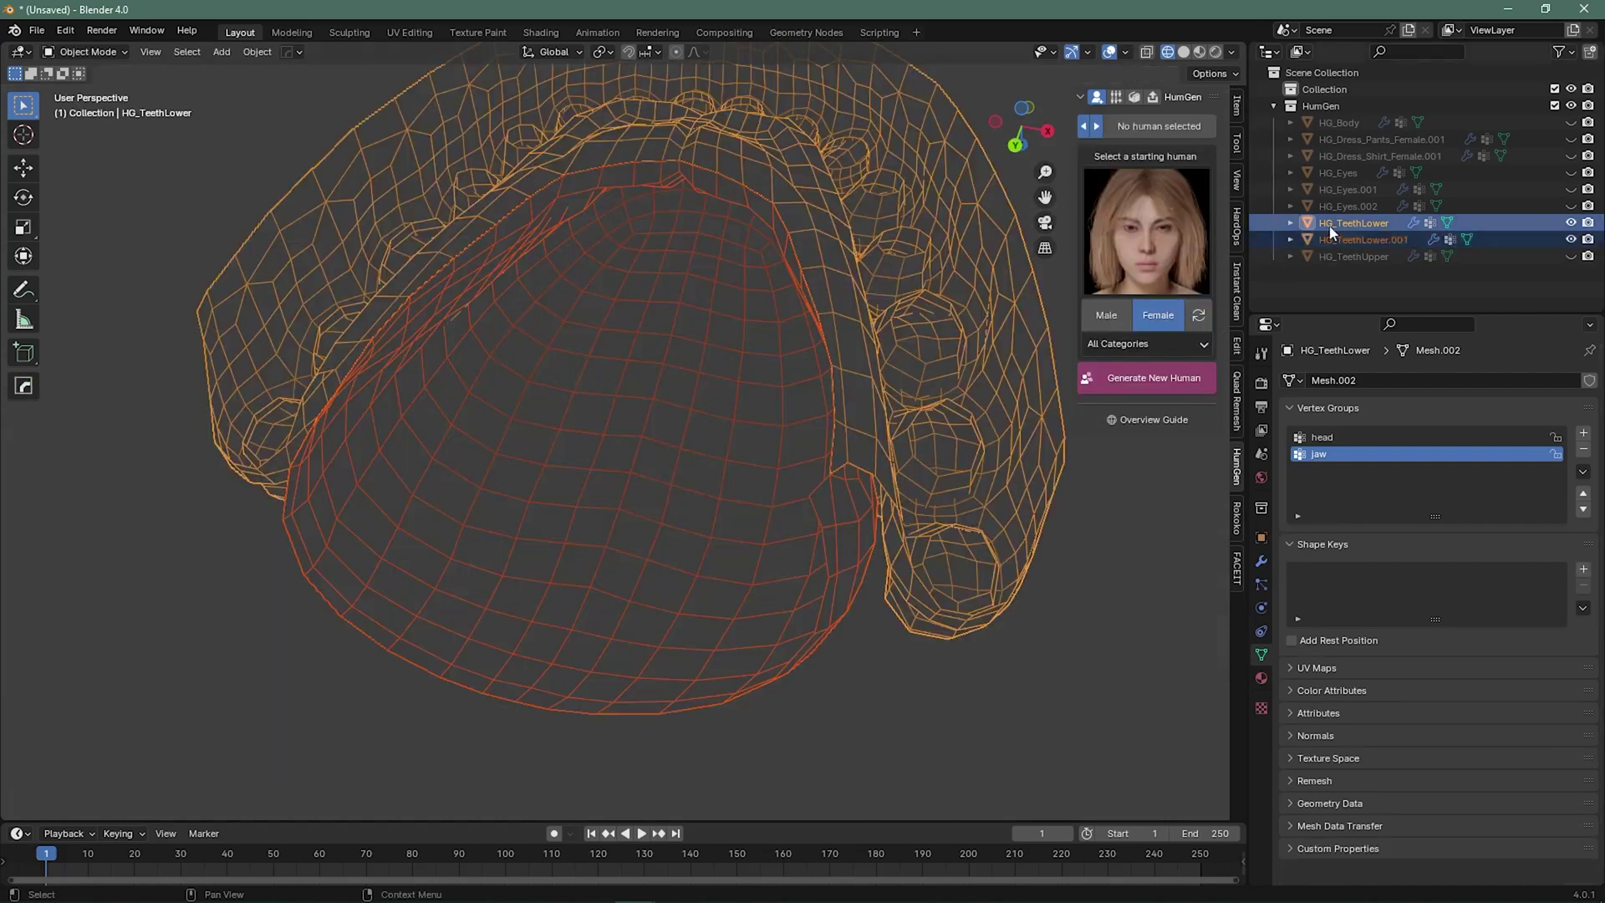
click(1362, 240)
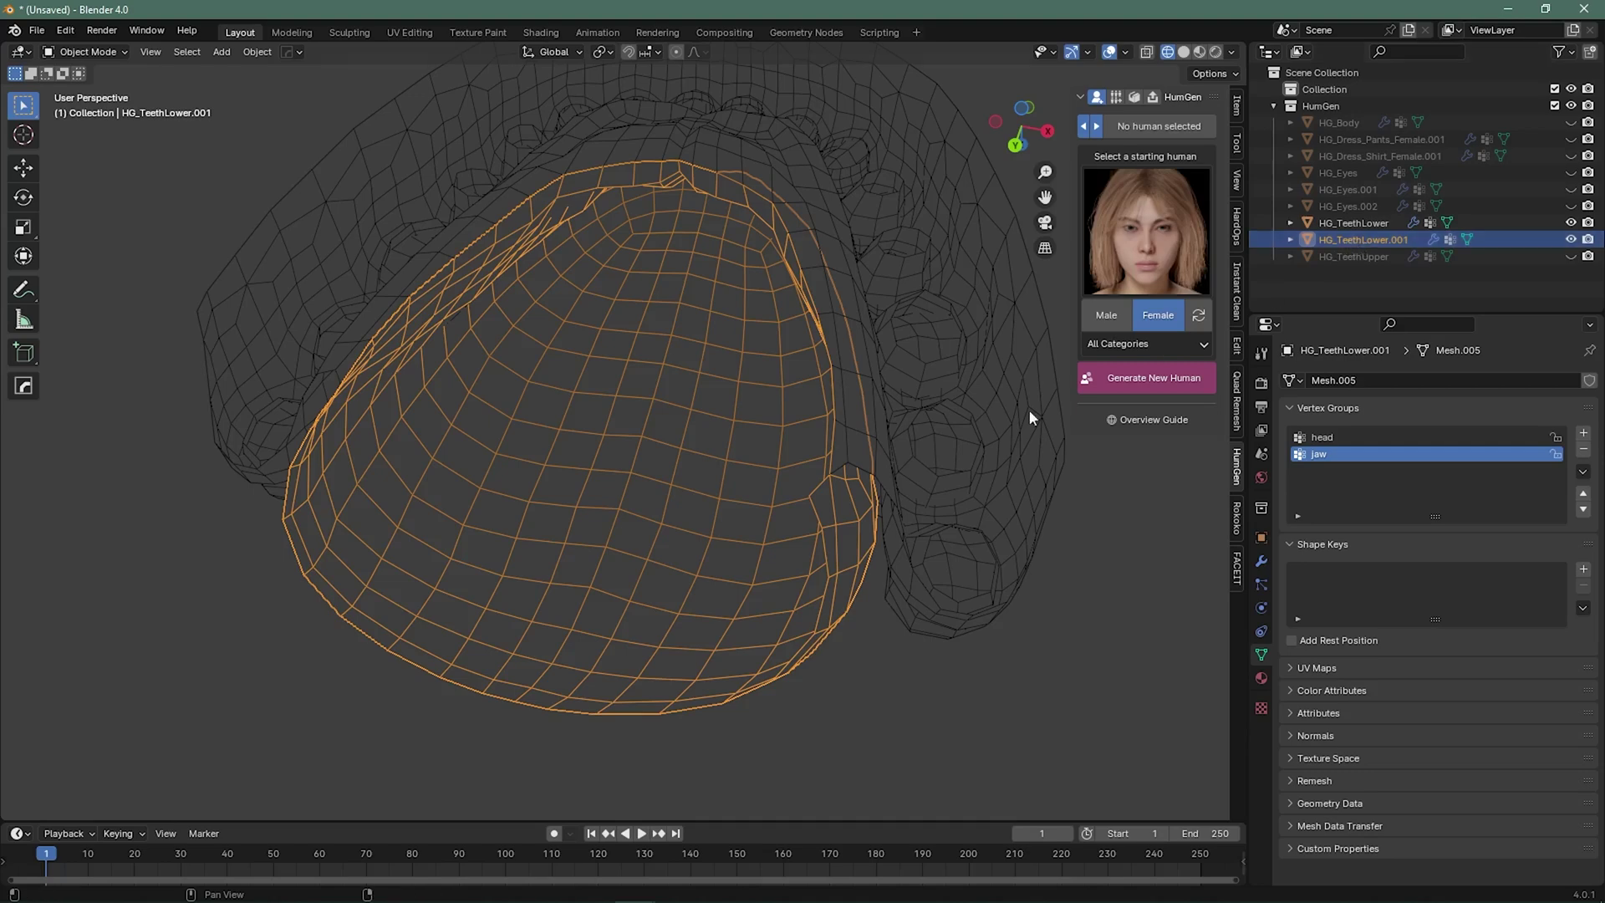
middle_drag(1028, 409, 725, 476)
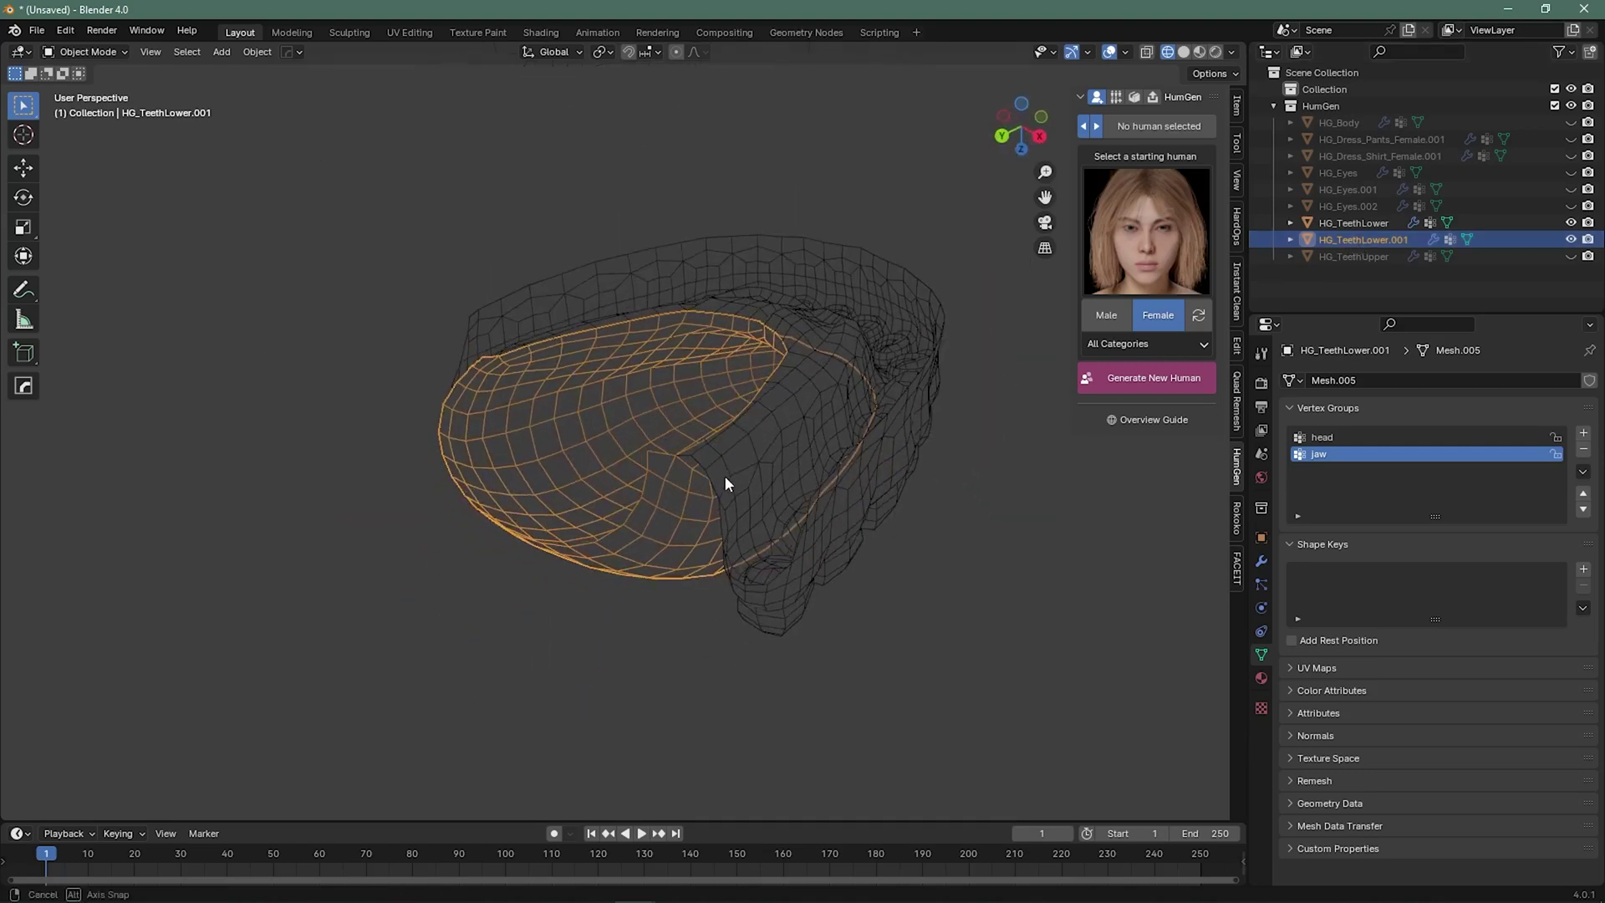
click(956, 534)
middle_drag(955, 526, 729, 464)
- Unhide all of the character's hidden objects and clear the selection
key(alt+h)
scroll(875, 534, down, 8)
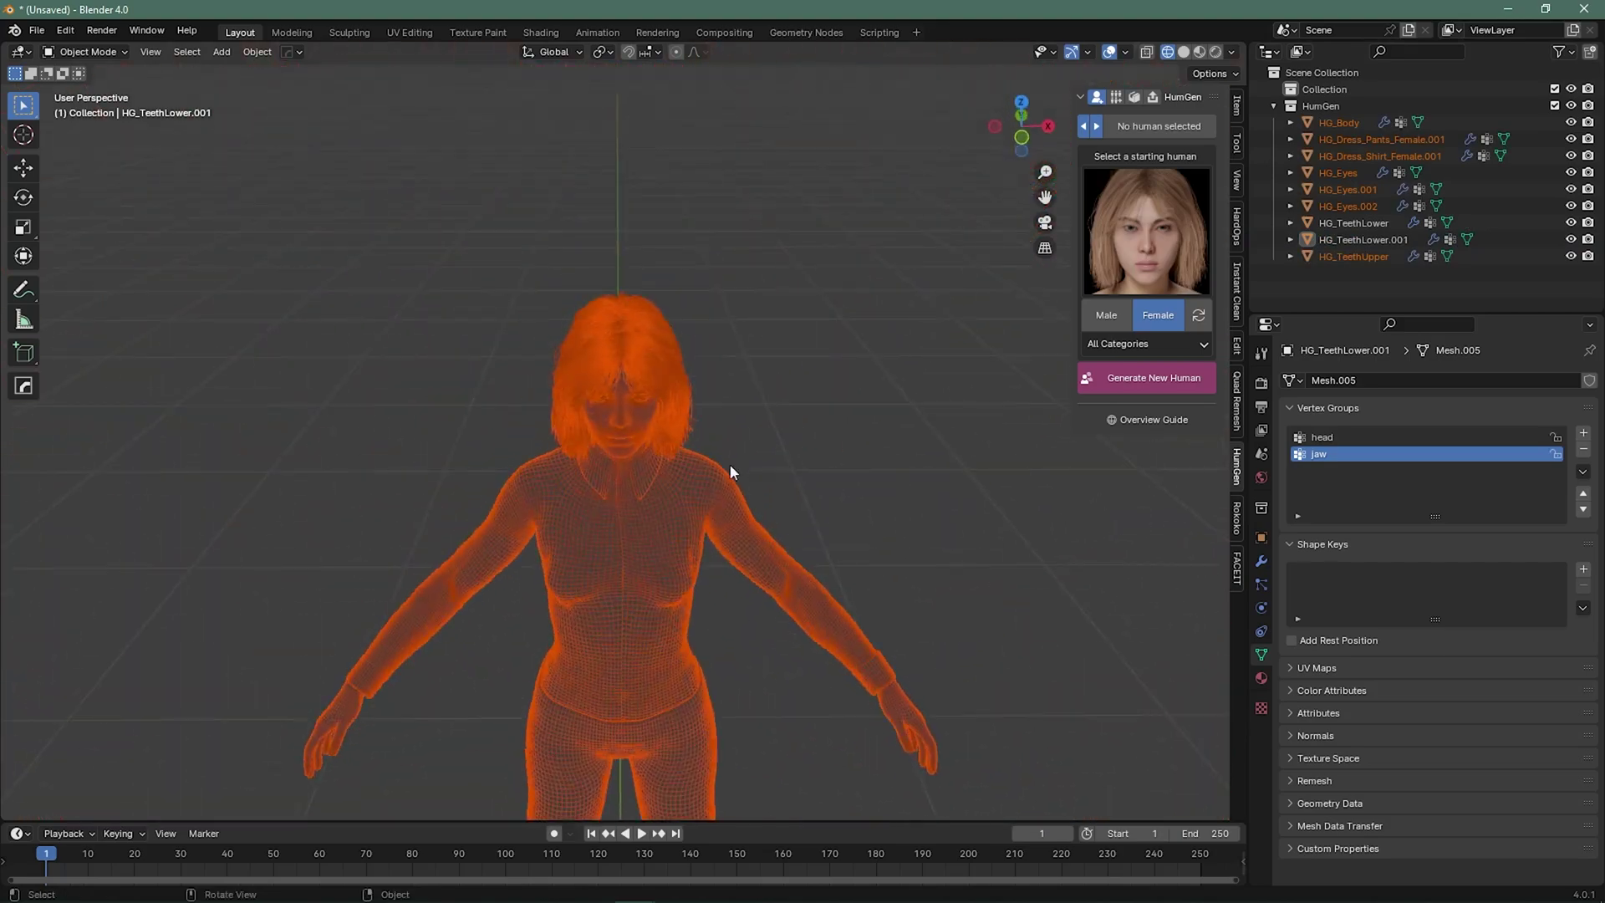
scroll(724, 373, up, 2)
click(773, 388)
scroll(772, 390, up, 8)
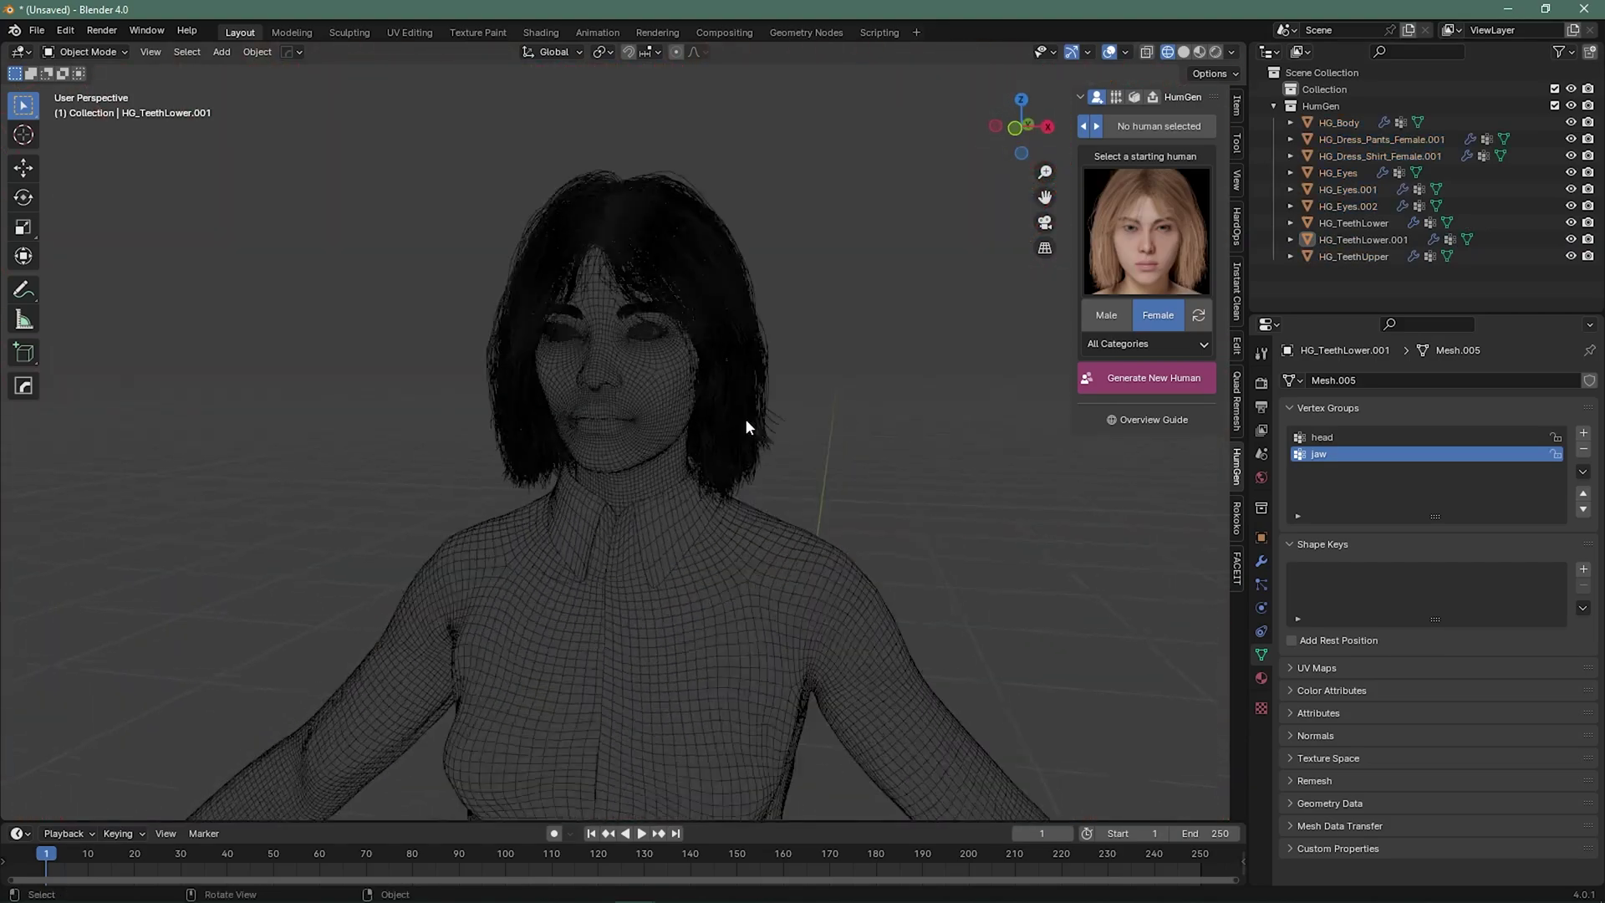
scroll(691, 528, down, 4)
- Turn off X-ray, shade the viewport in Material Preview and view the character's head from the front
click(1183, 51)
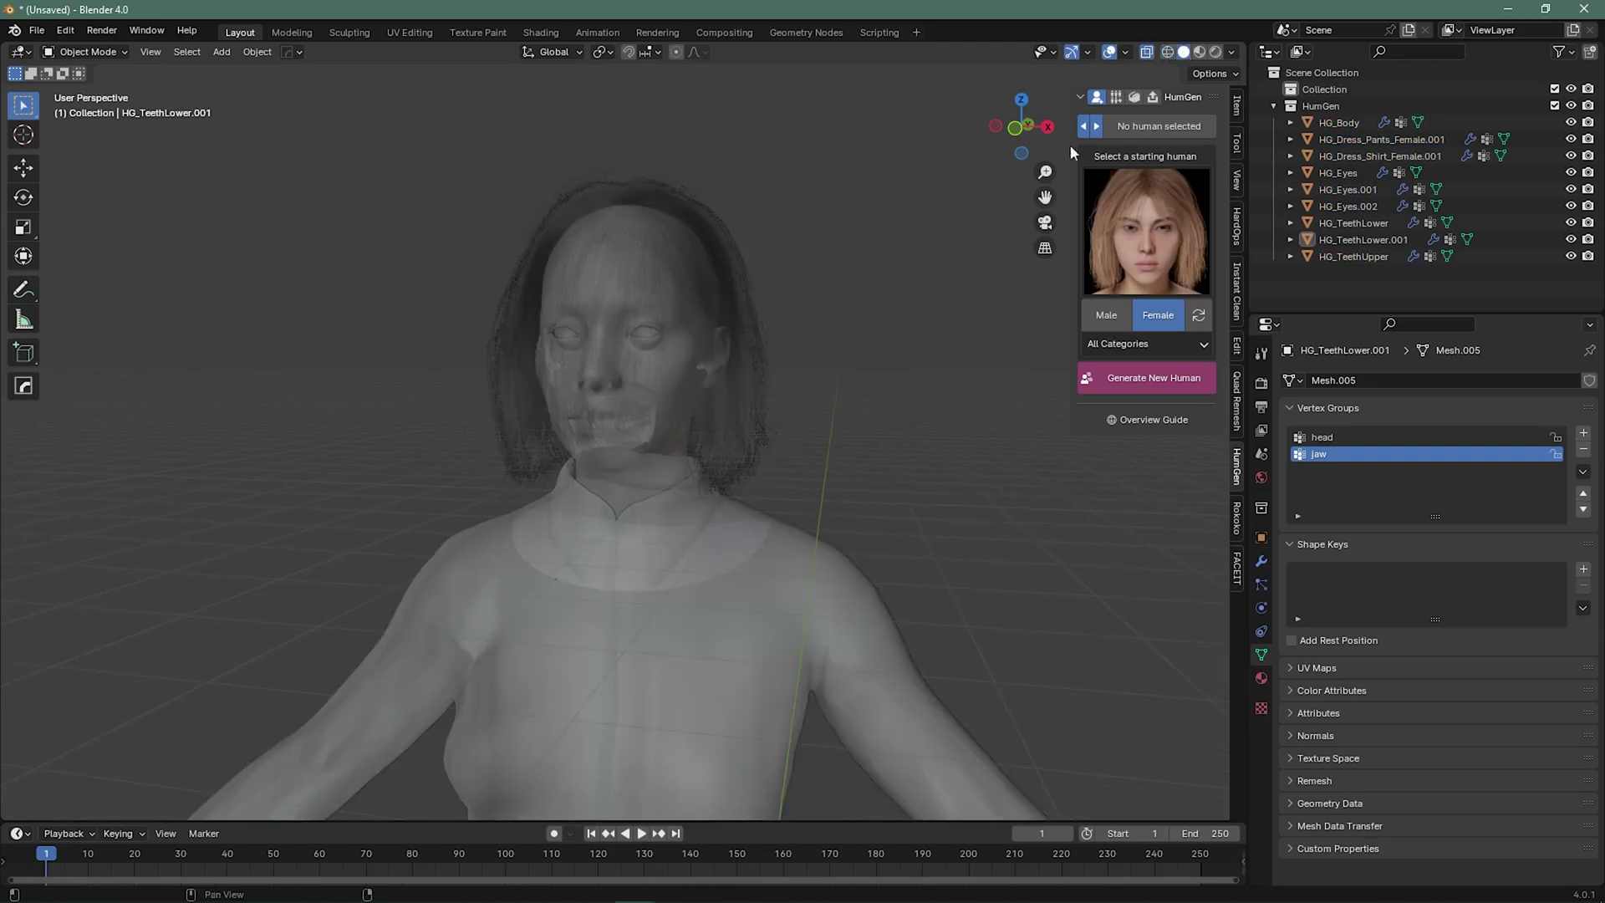
click(1147, 52)
scroll(821, 308, up, 5)
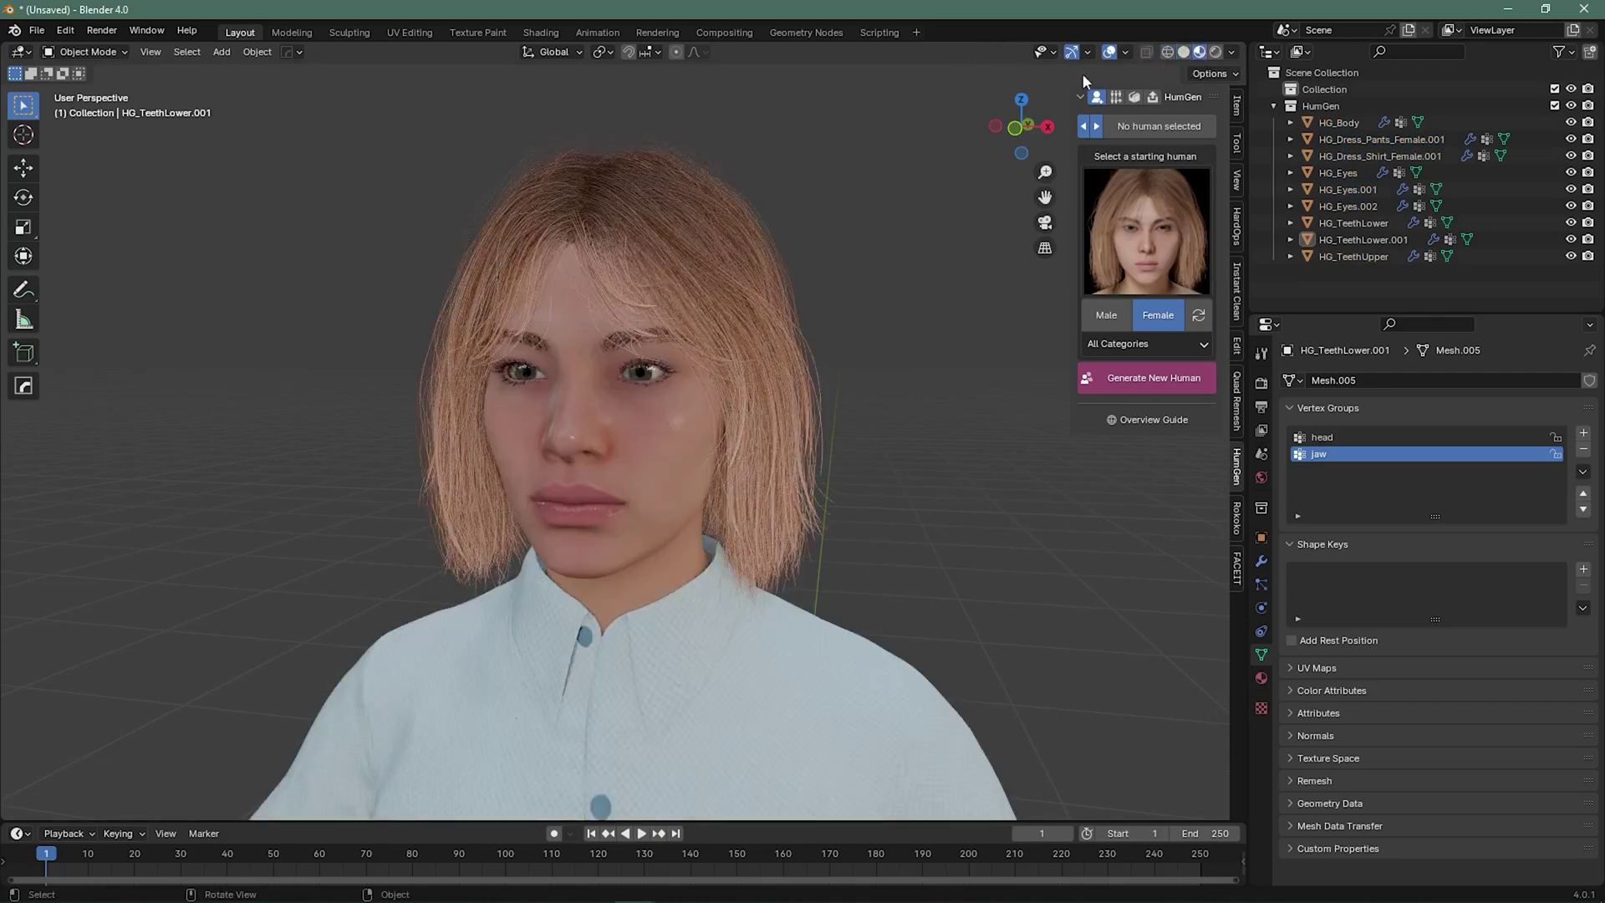
click(1015, 128)
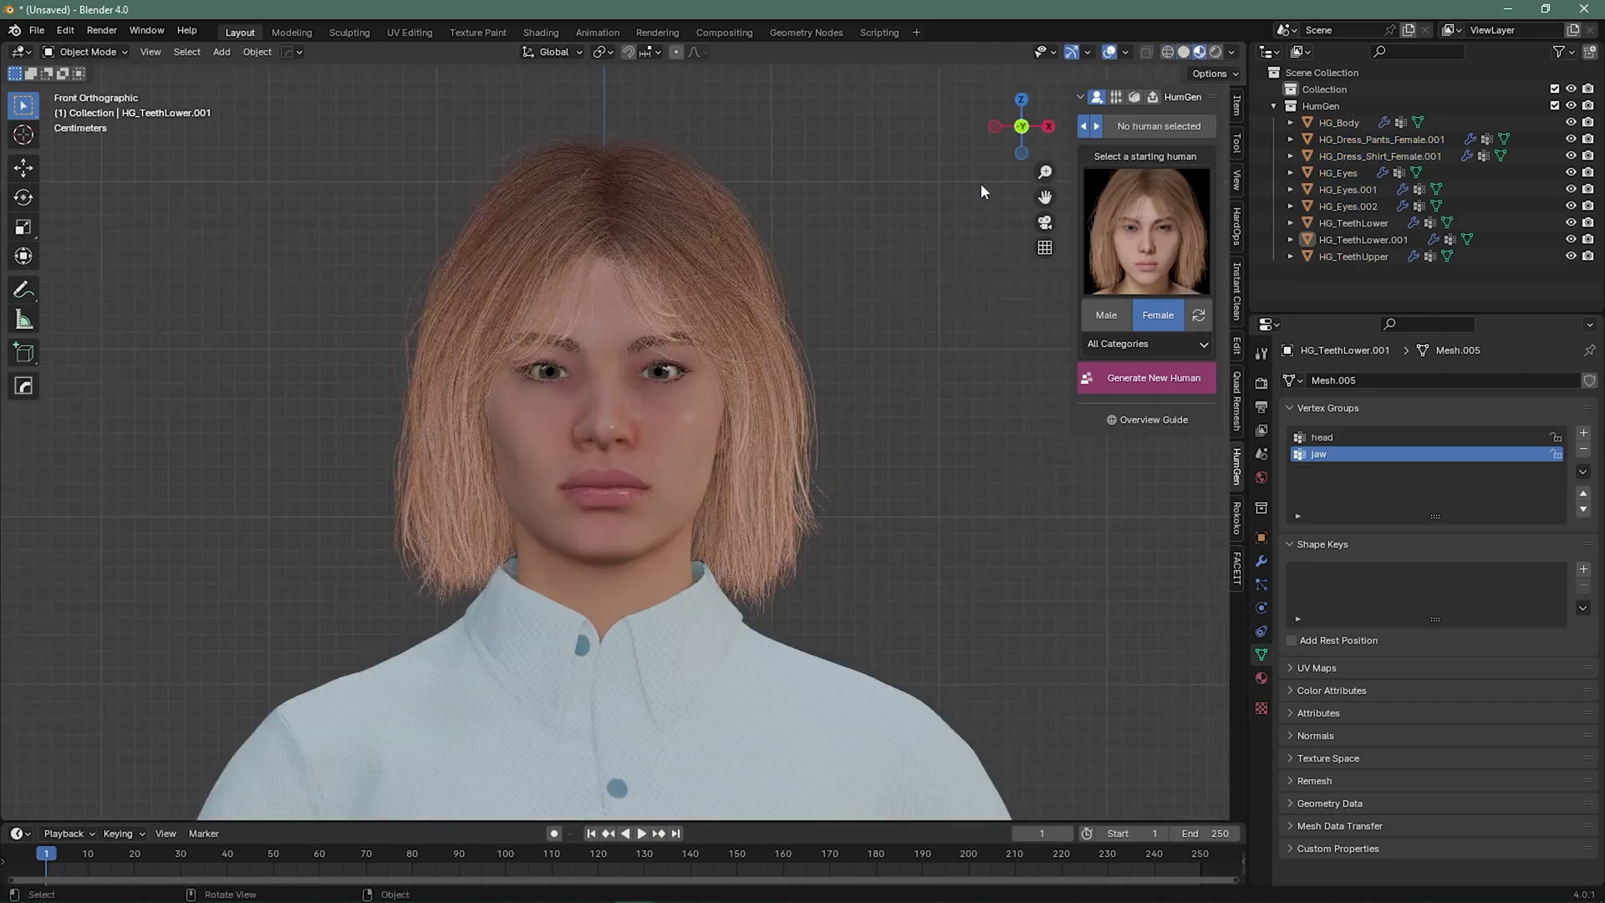
- Register HG_Body as a face object in Faceit and assign it to the Main vertex group
click(1237, 568)
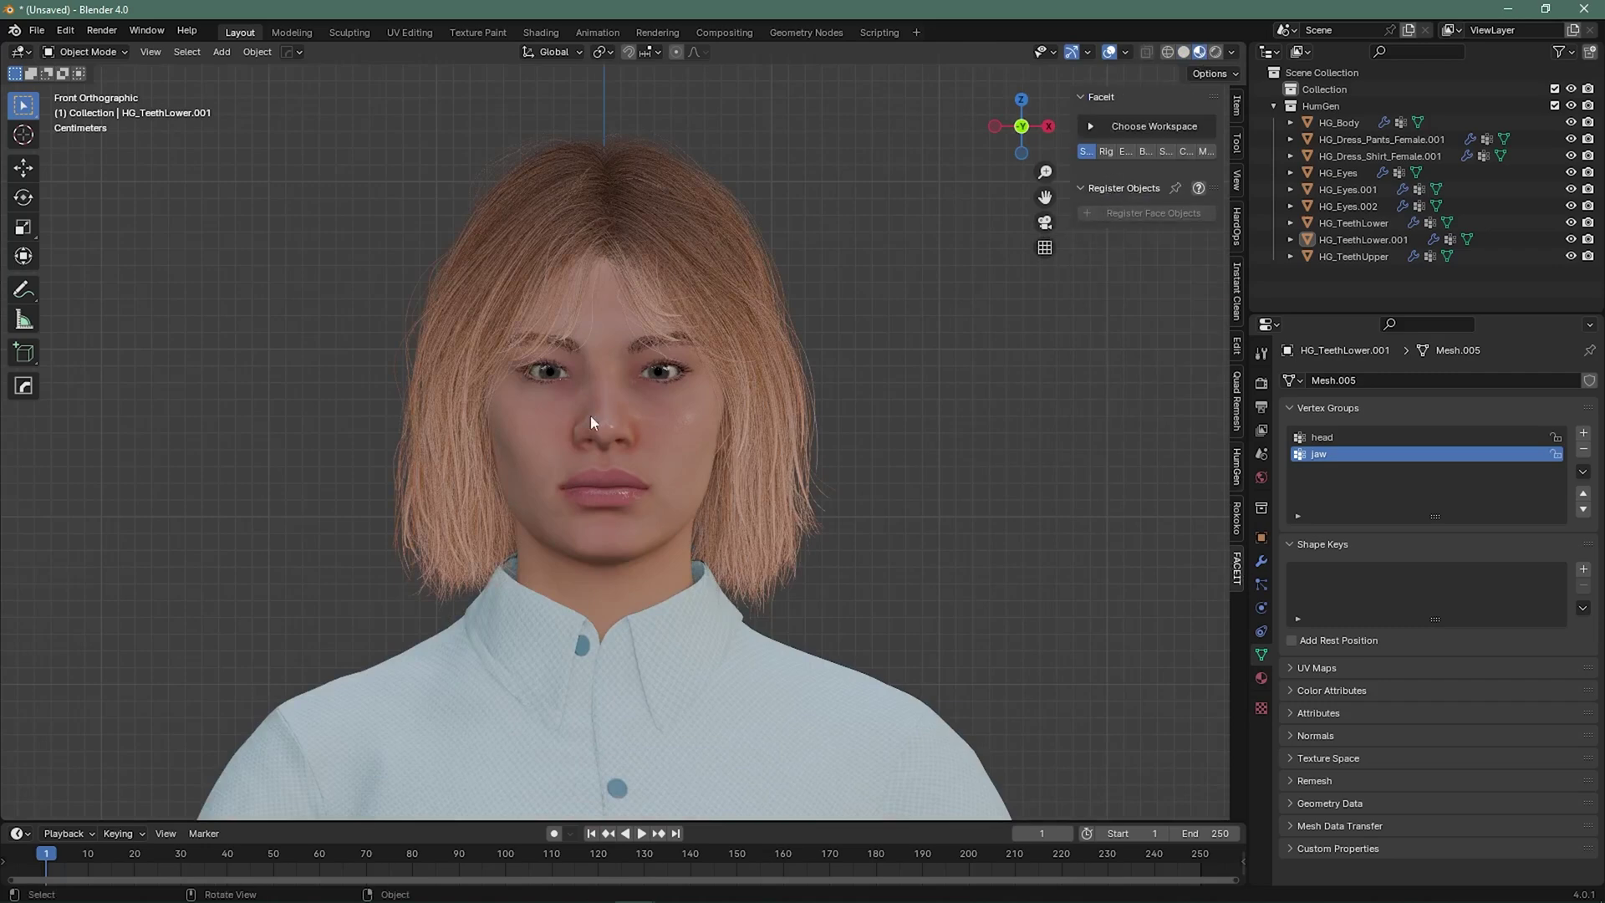
click(655, 447)
click(1119, 216)
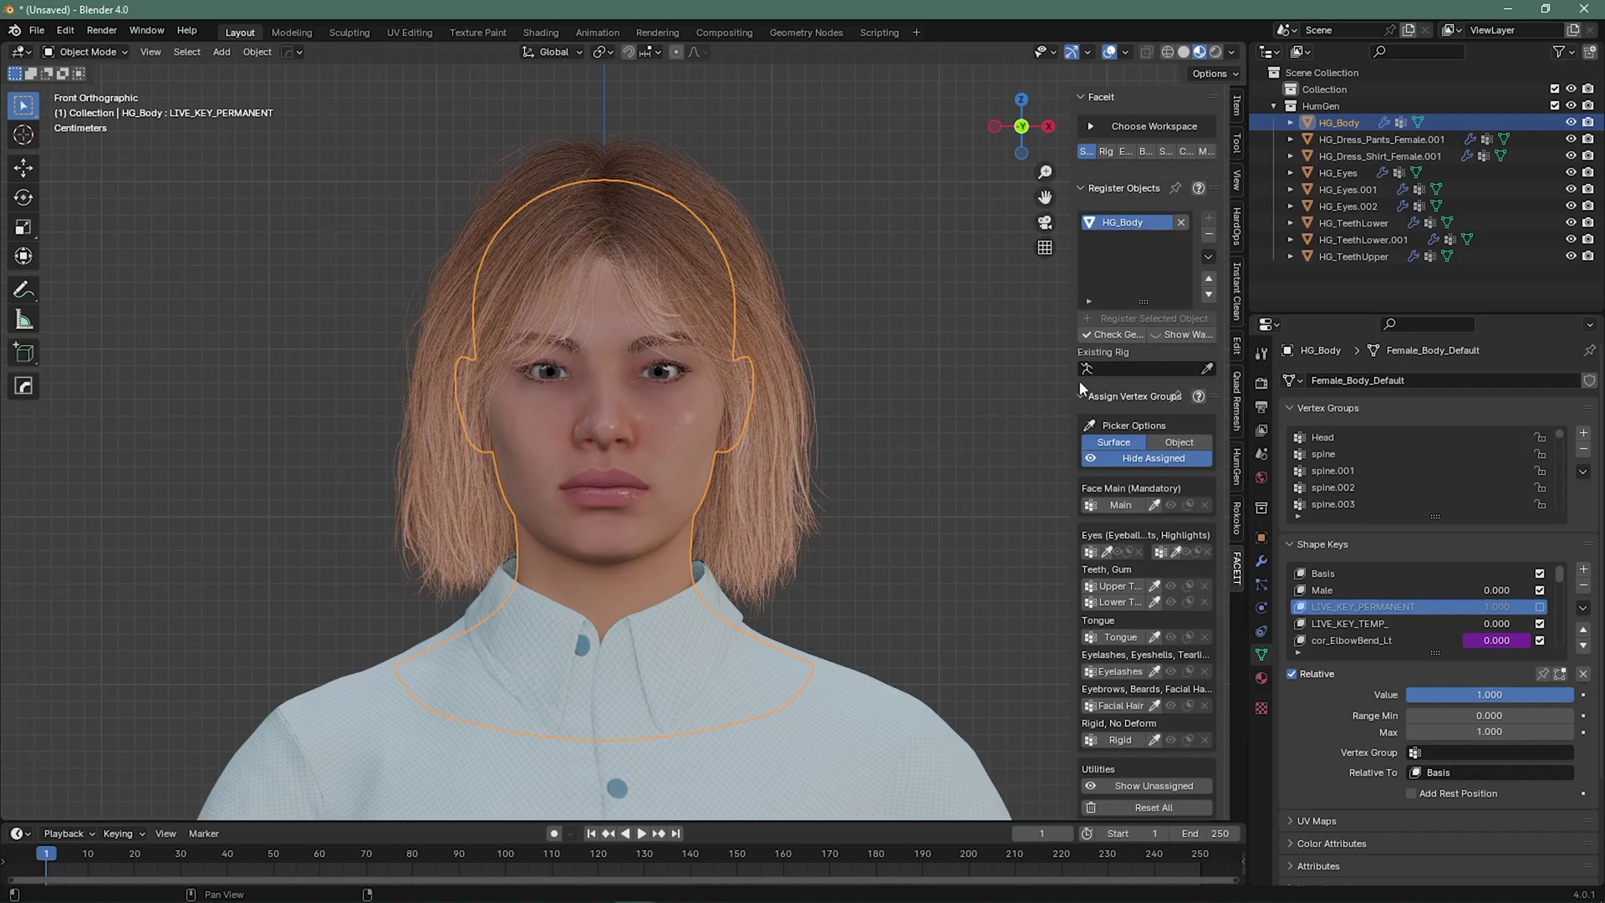
drag(1076, 372, 967, 398)
click(1074, 505)
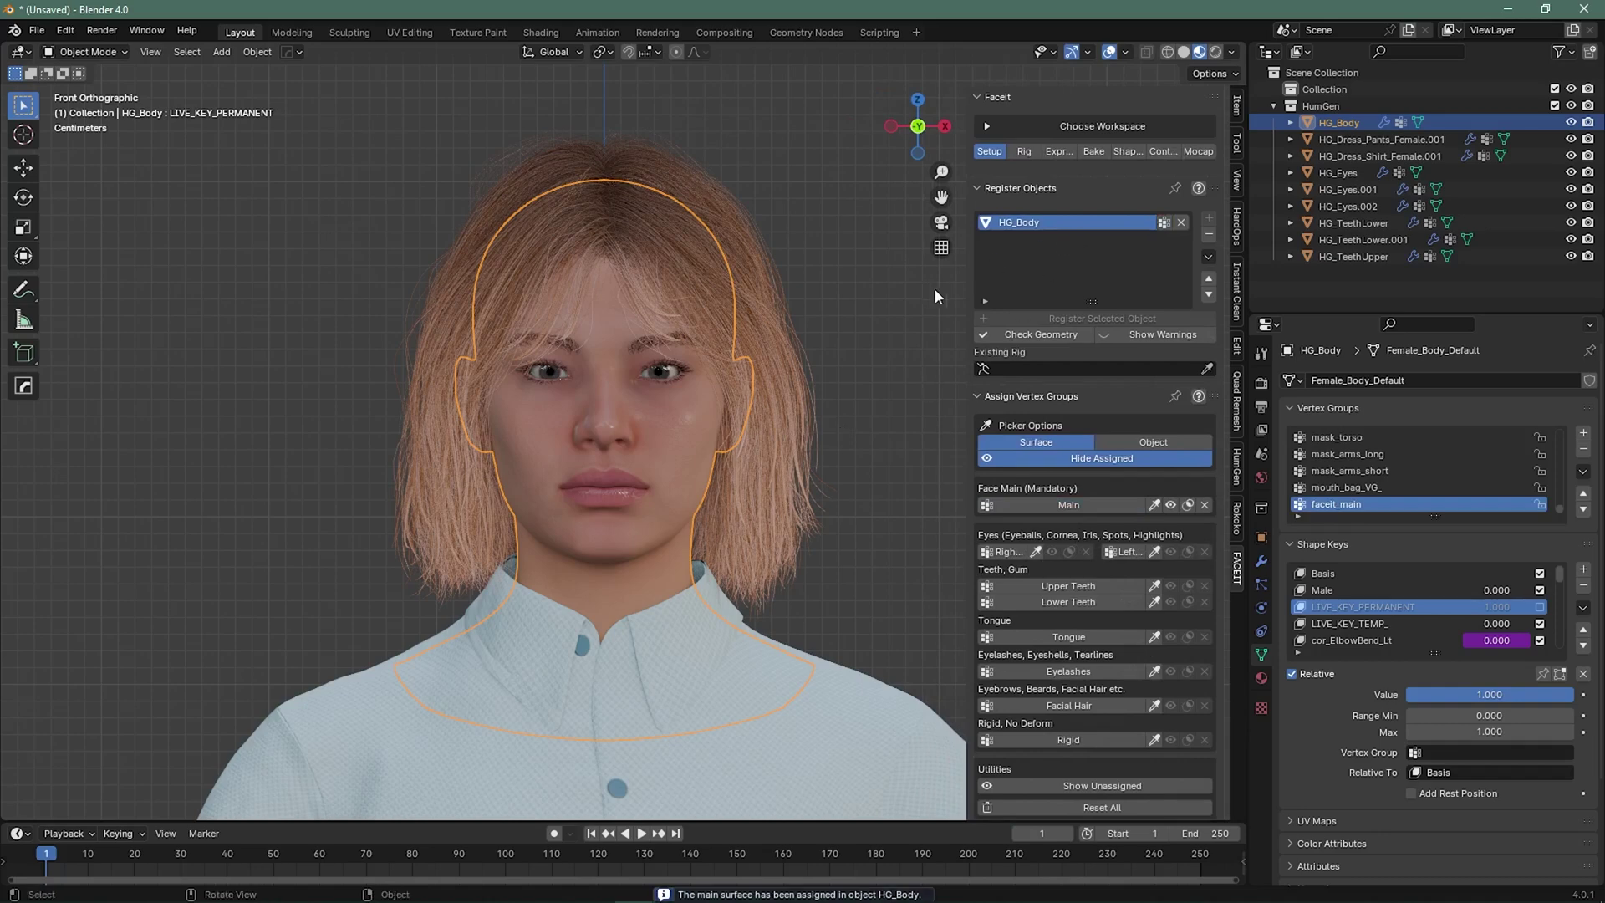
- Register the character's left eyeball, HG_Eyes.001, in Faceit and assign it to the Left Eye group
click(650, 368)
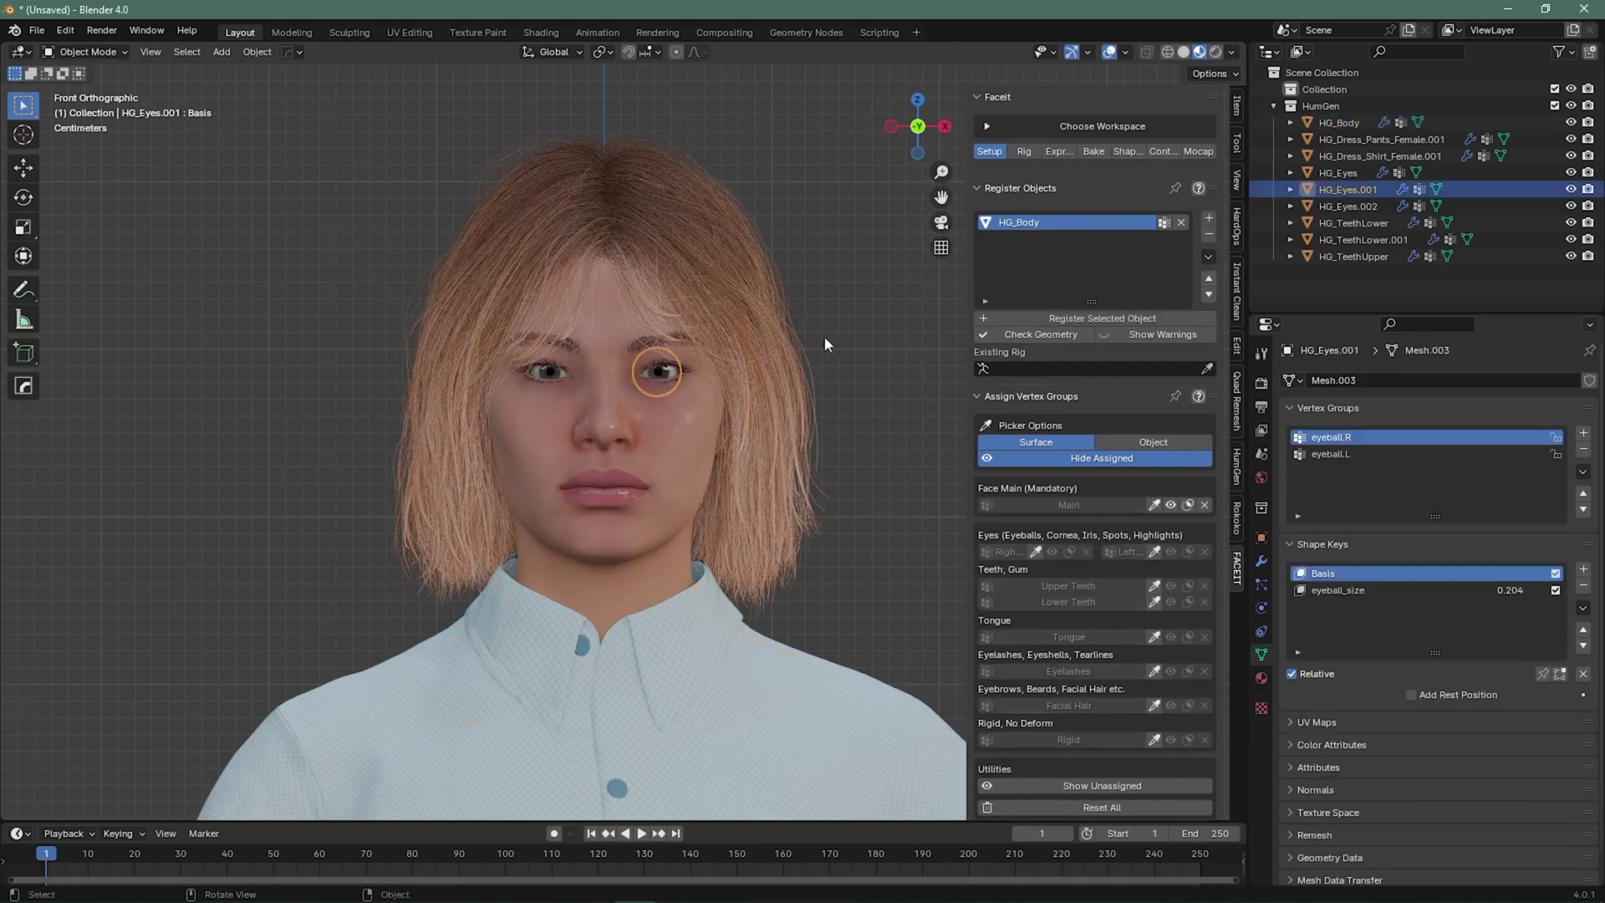
scroll(762, 403, up, 1)
shift+middle_drag(763, 403, 698, 422)
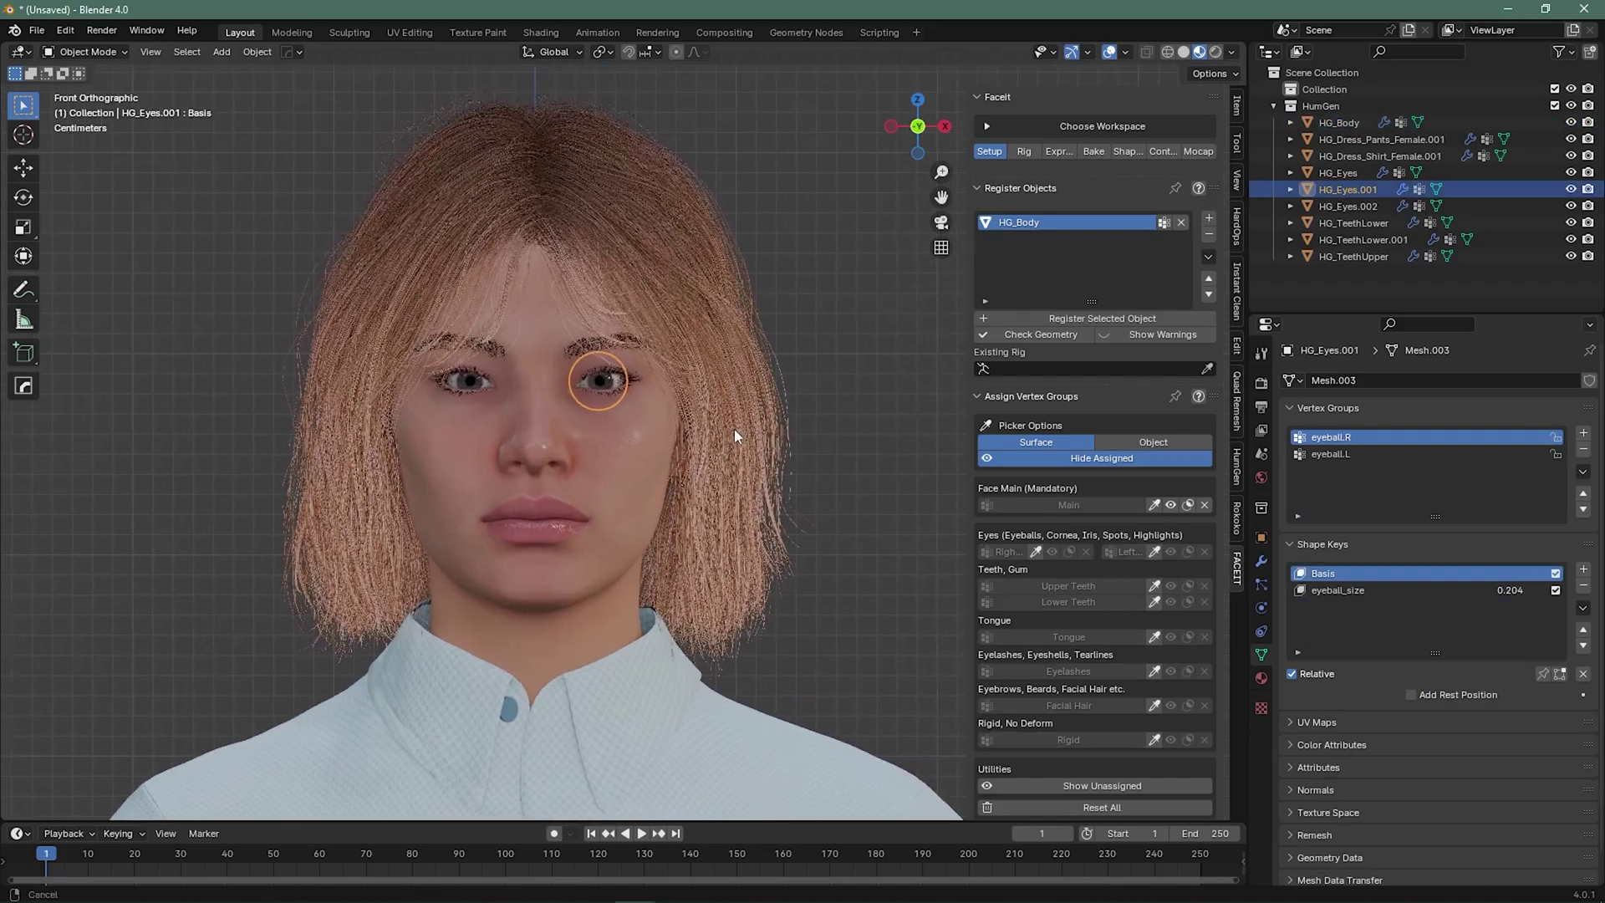
click(1209, 219)
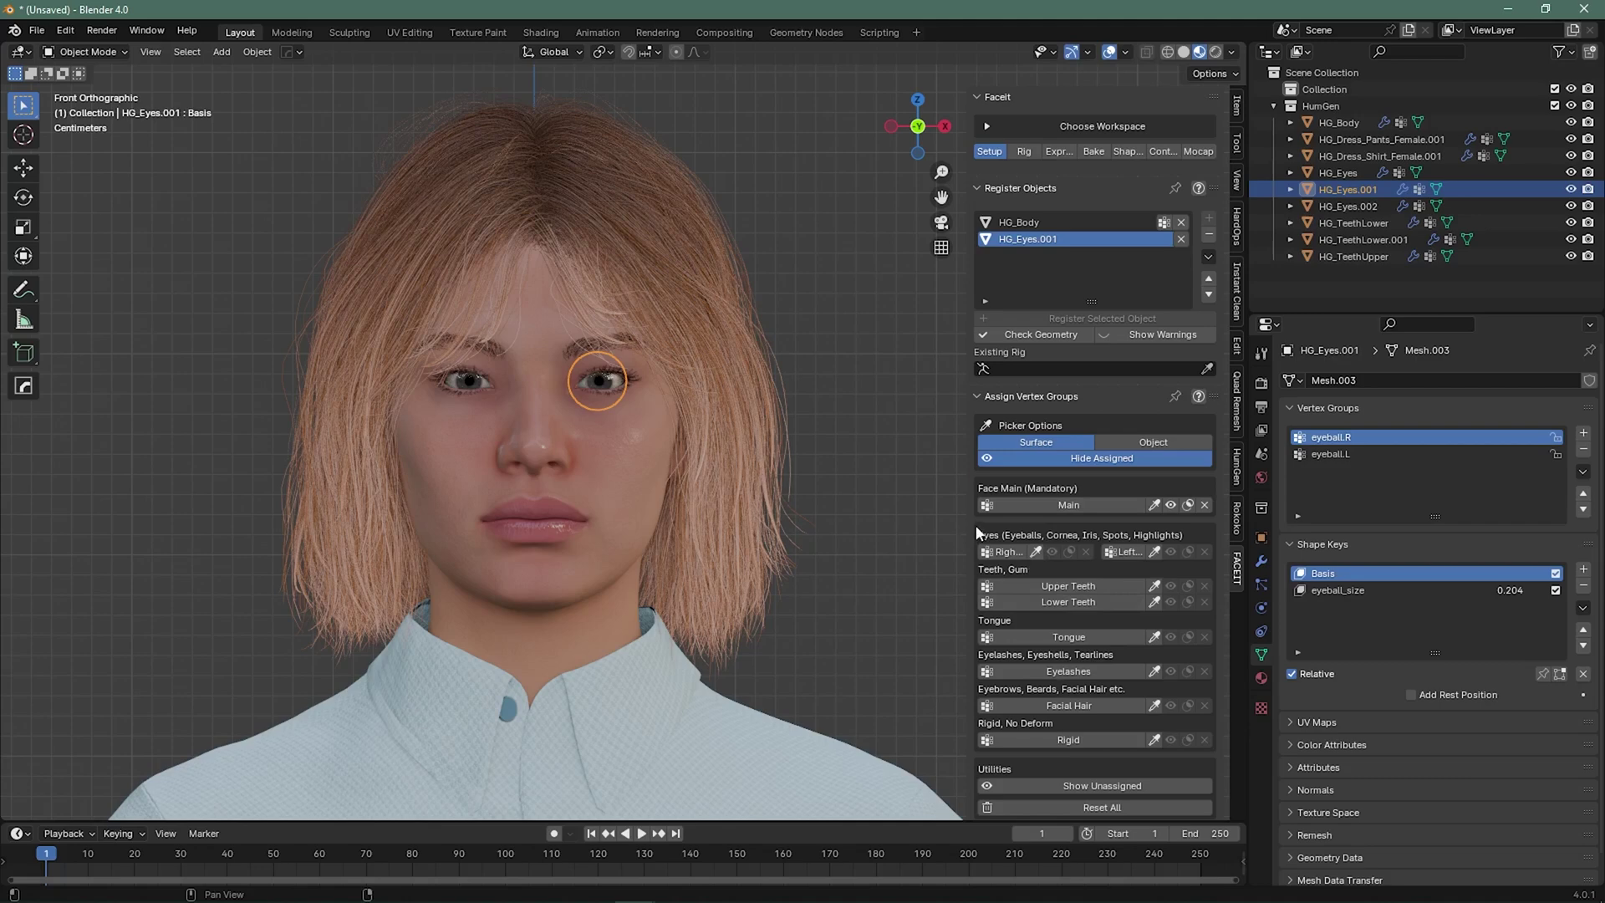
drag(969, 513, 898, 512)
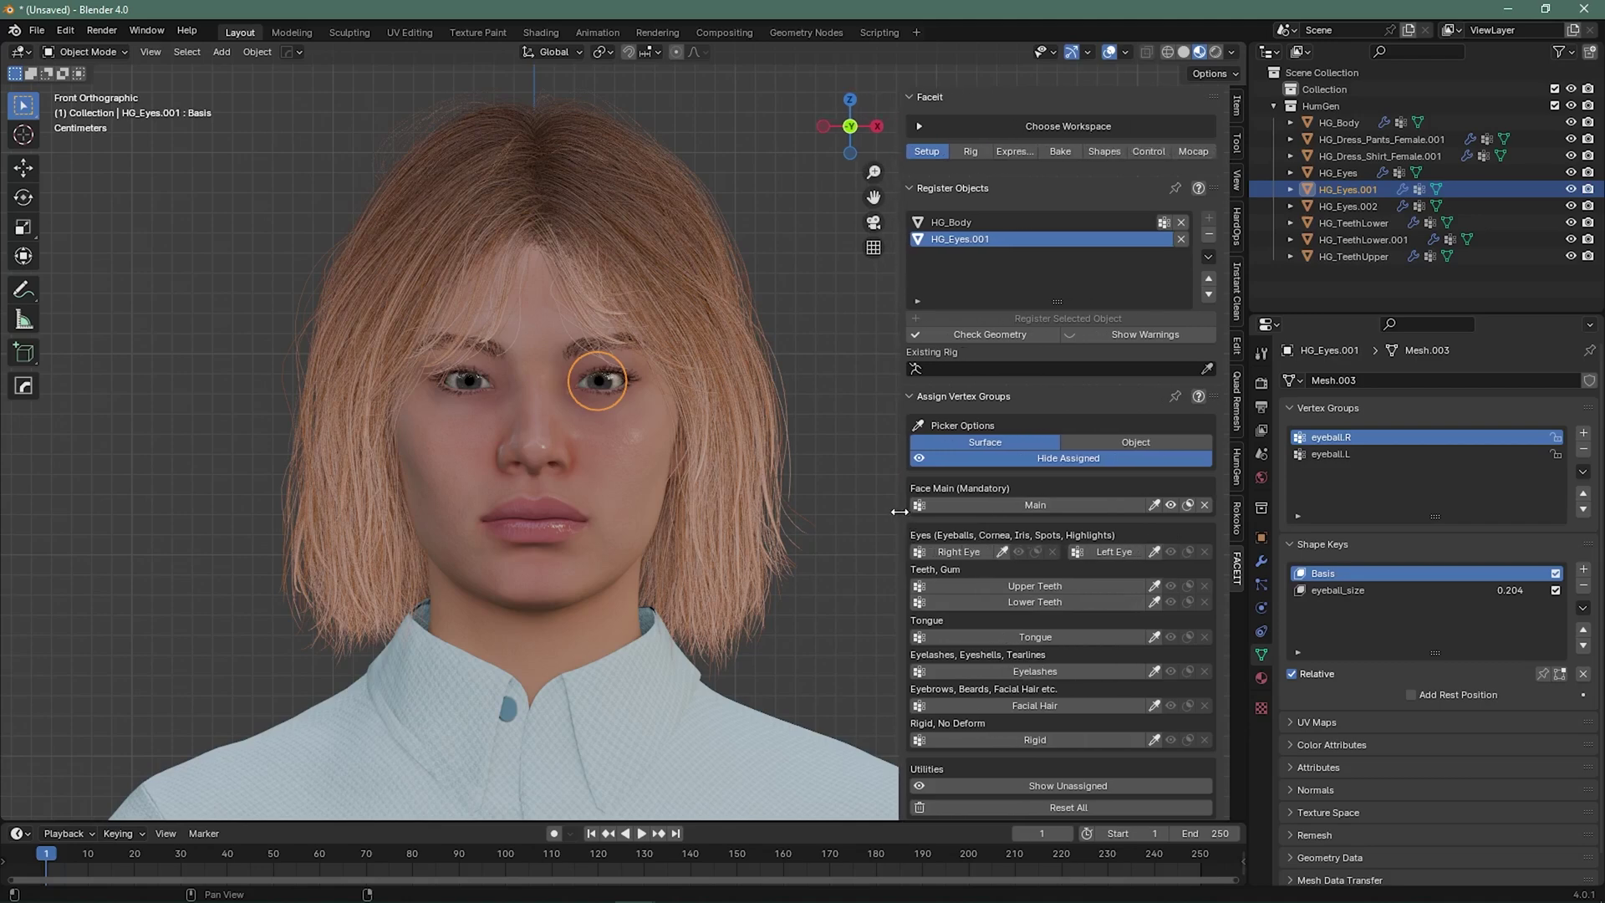
click(1093, 552)
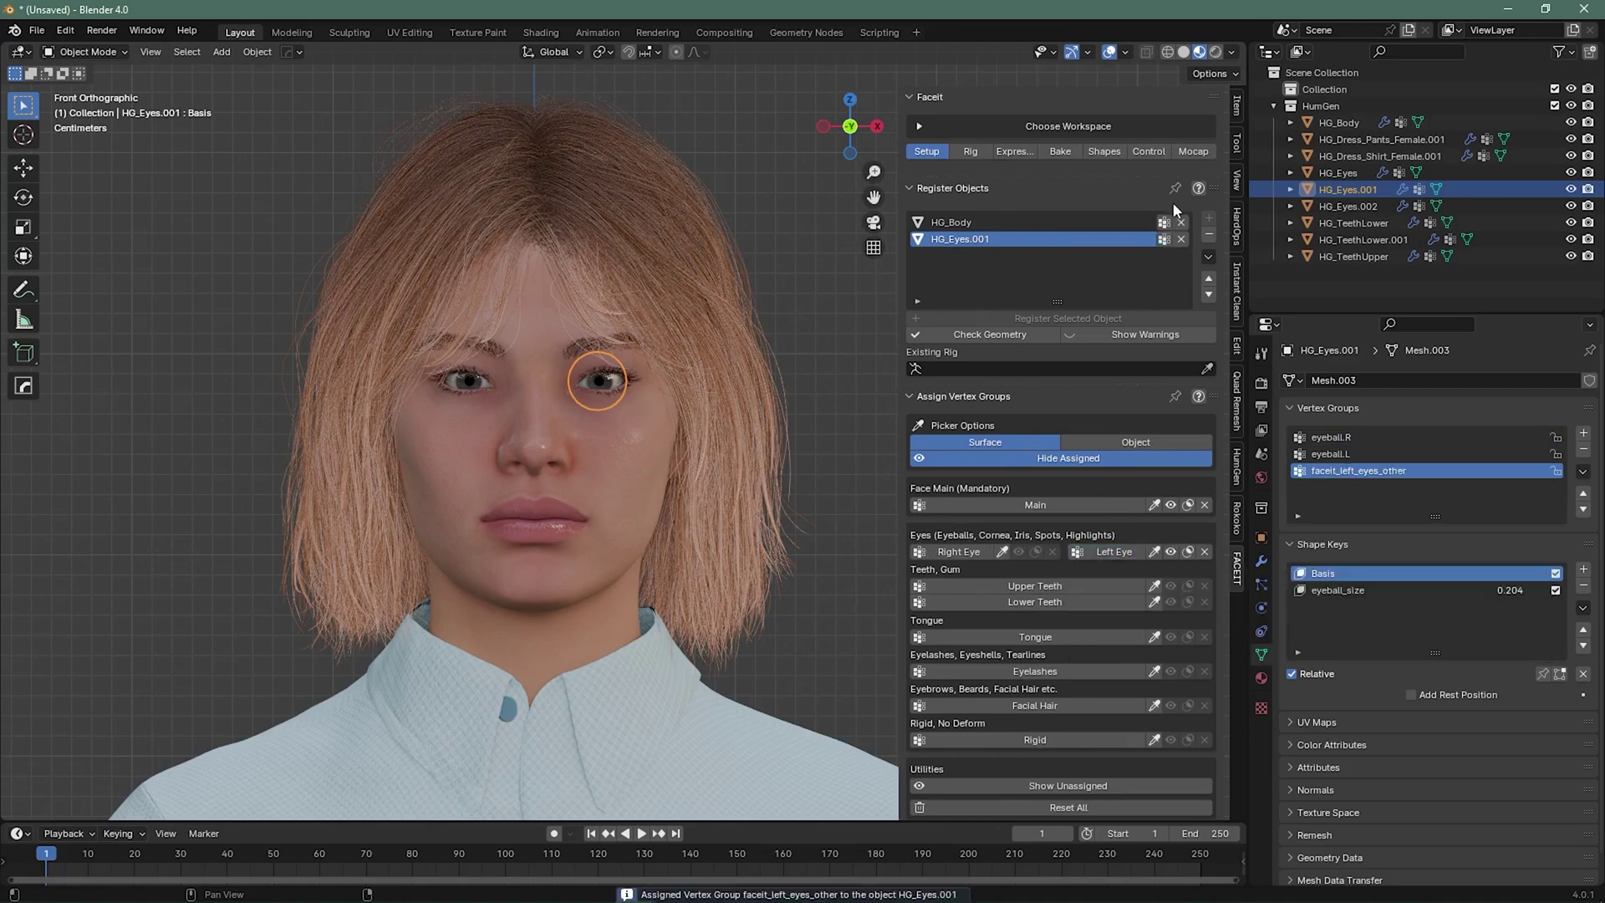
- Register the character's right eyeball, HG_Eyes.002, in Faceit and assign it to the Right Eye group
click(468, 380)
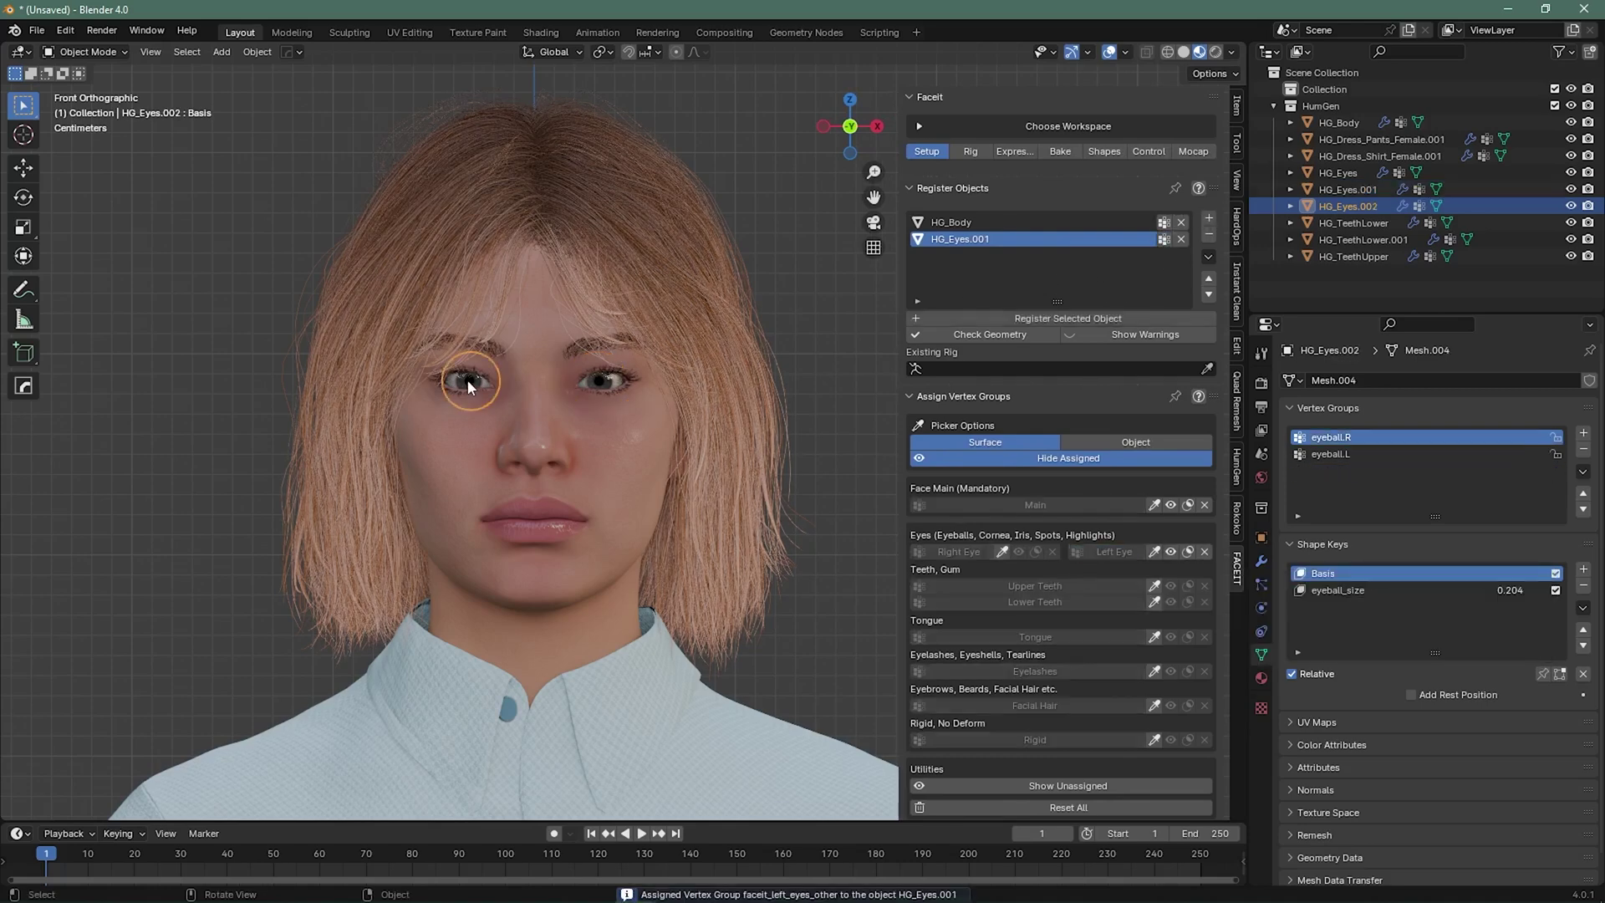
click(1207, 221)
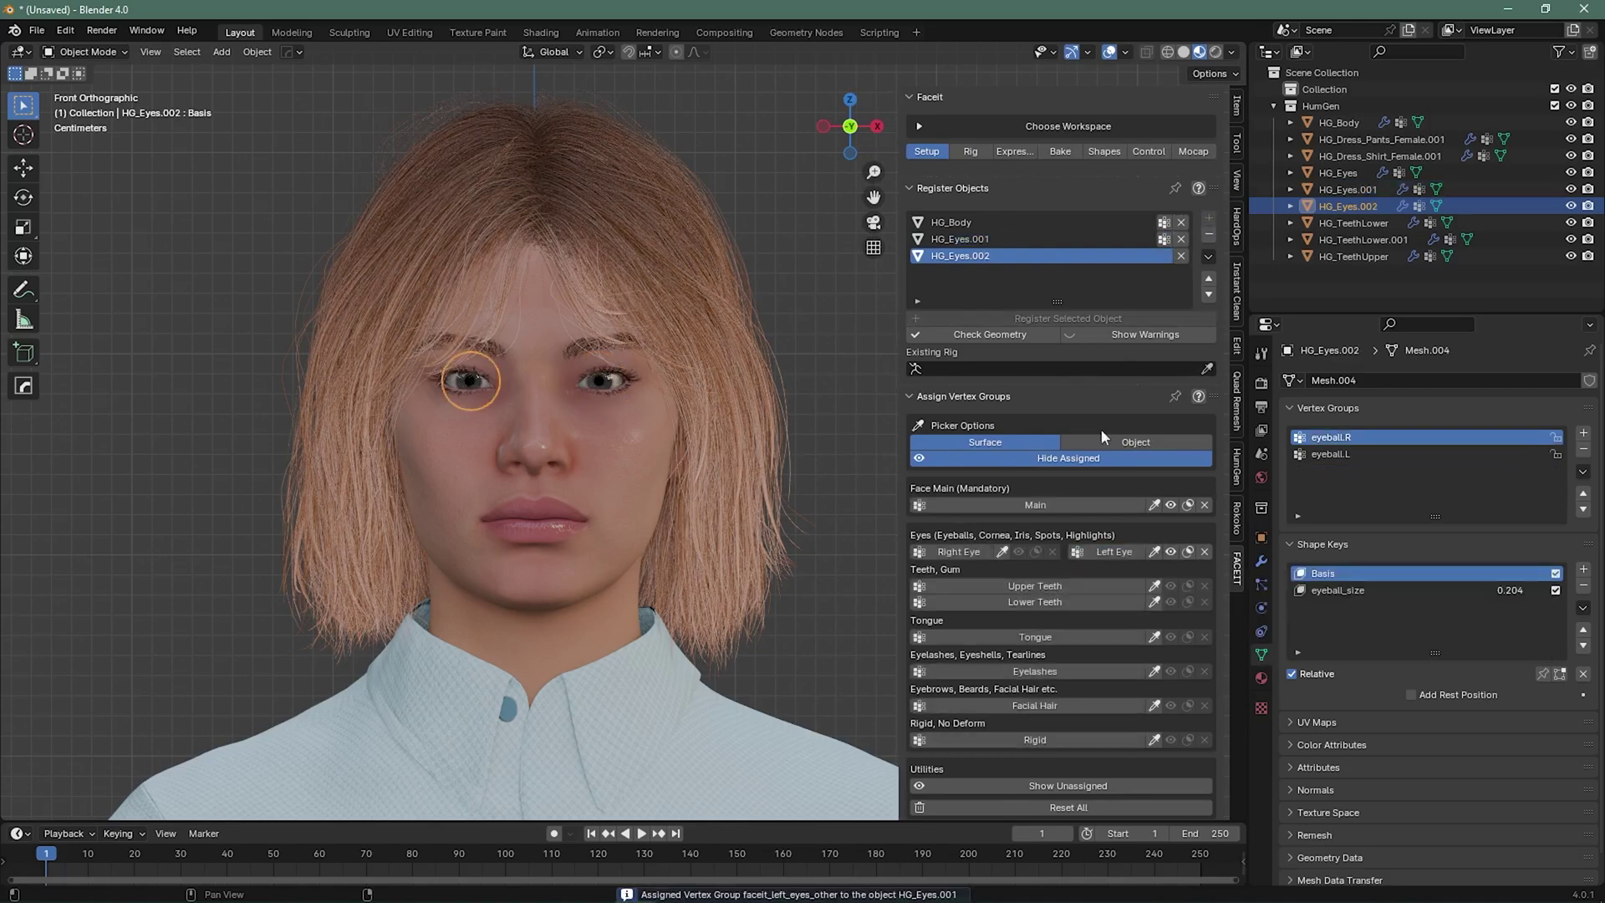
click(957, 552)
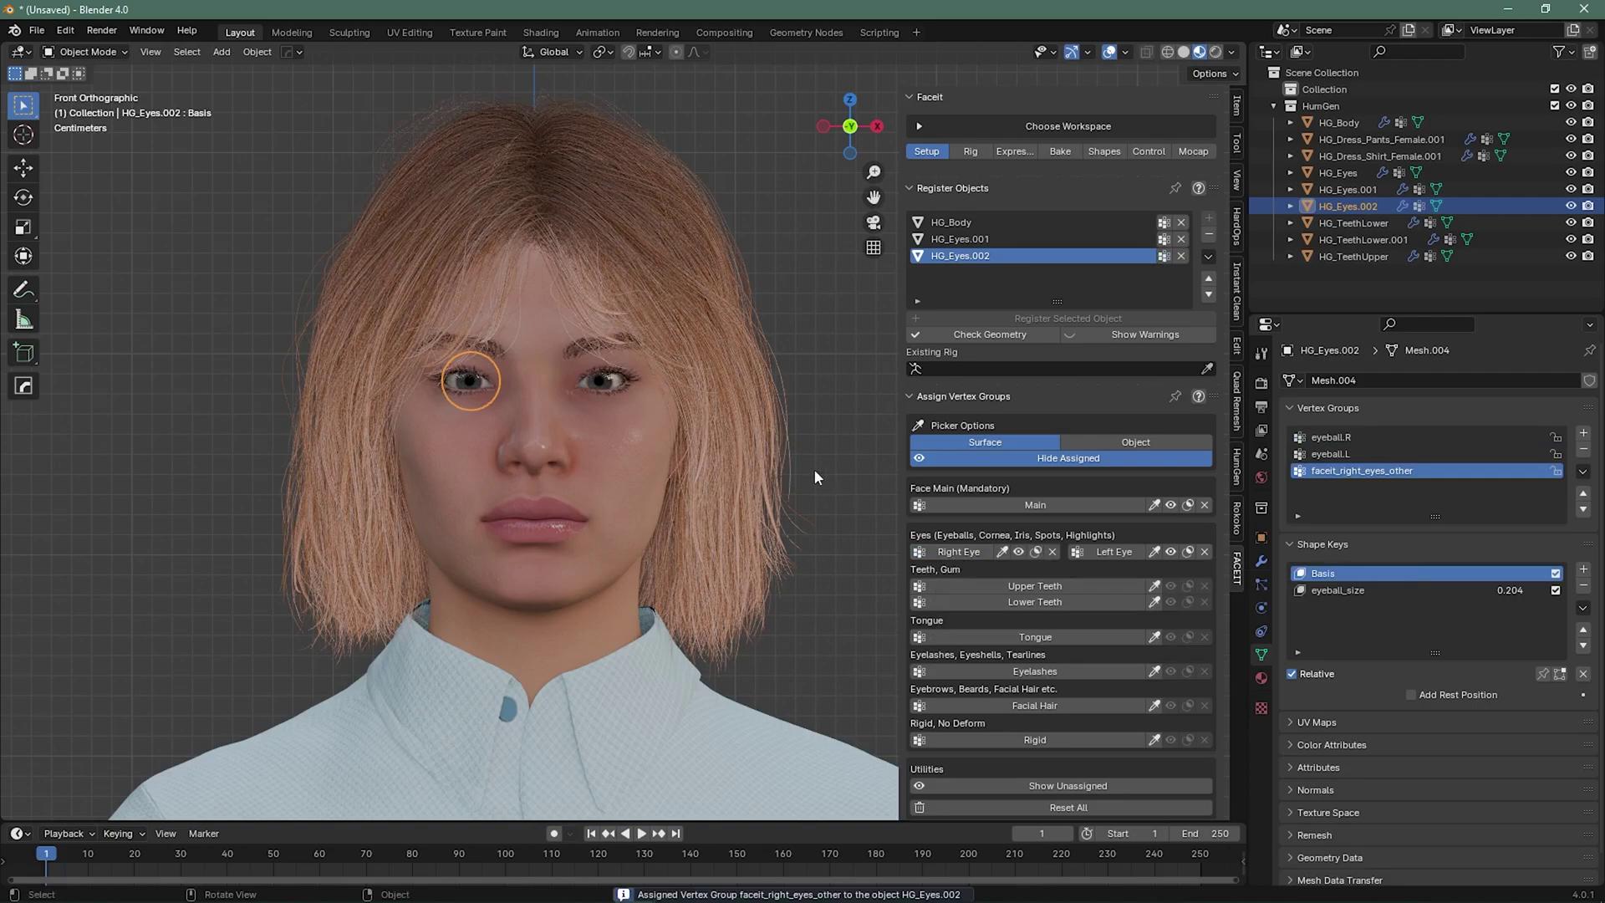
shift+middle_drag(814, 468, 764, 382)
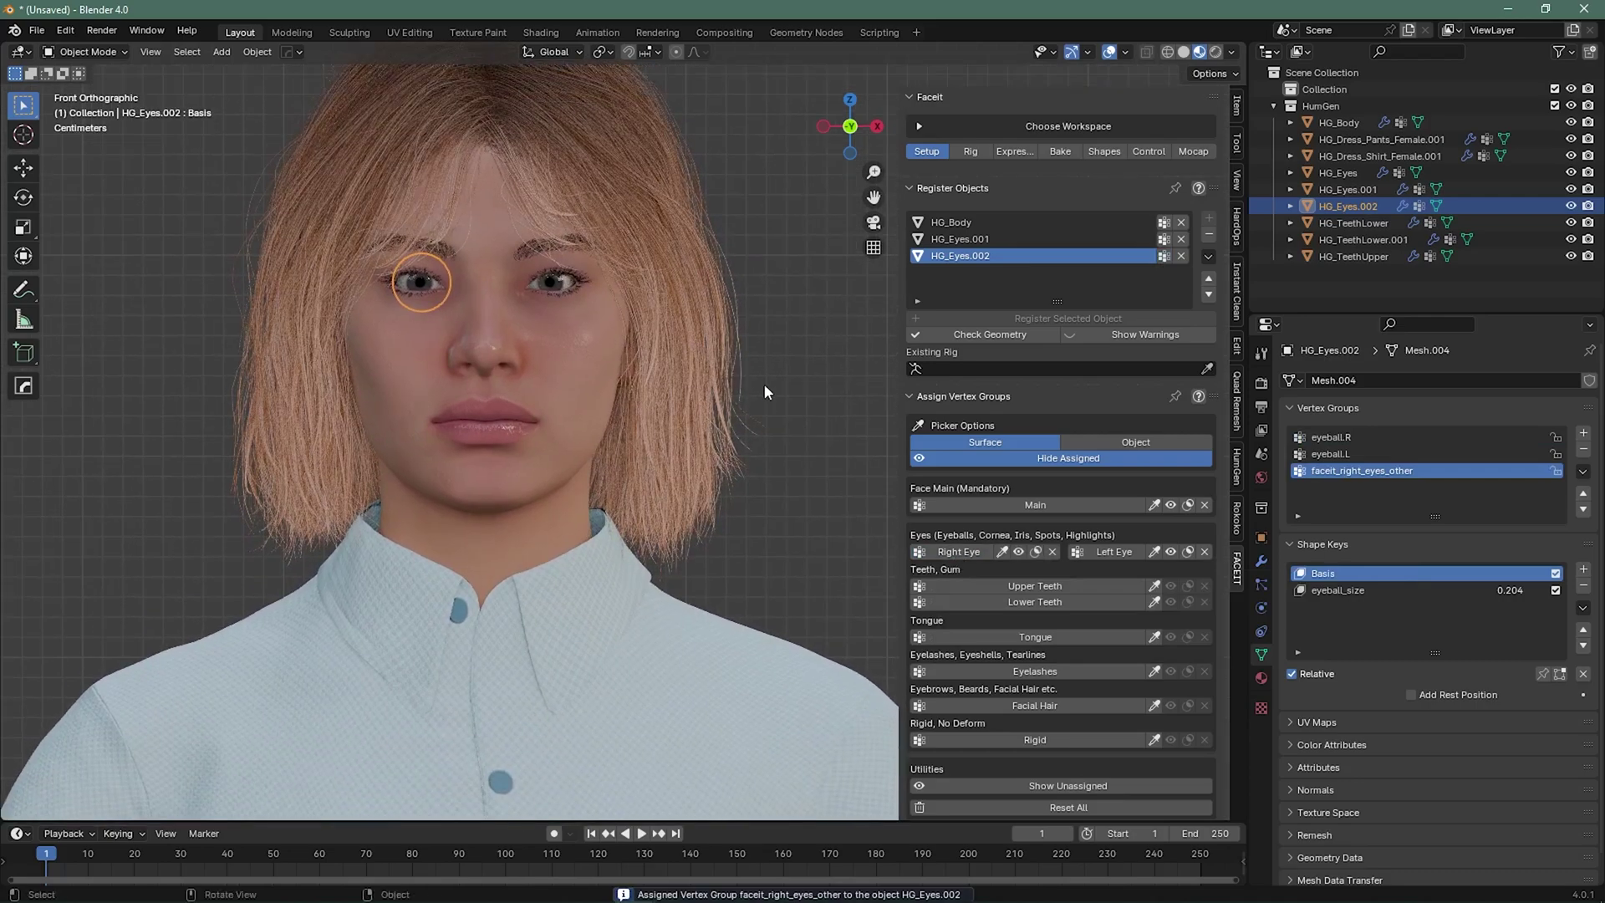
- Register HG_TeethLower in Faceit and assign it to the Lower Teeth group
click(1346, 223)
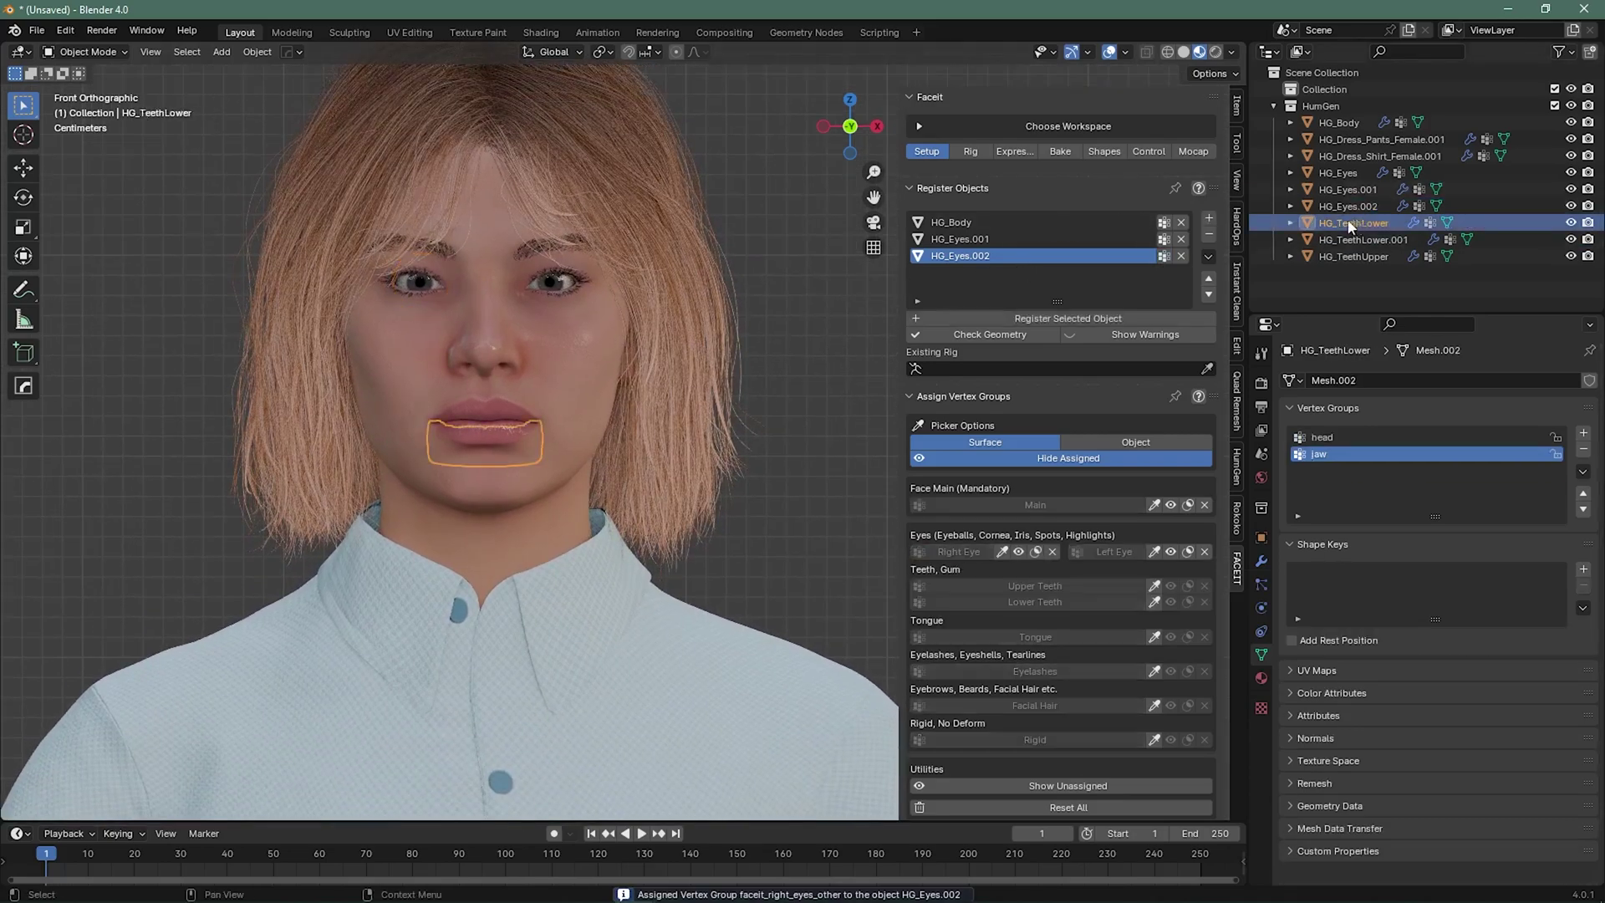
click(1210, 219)
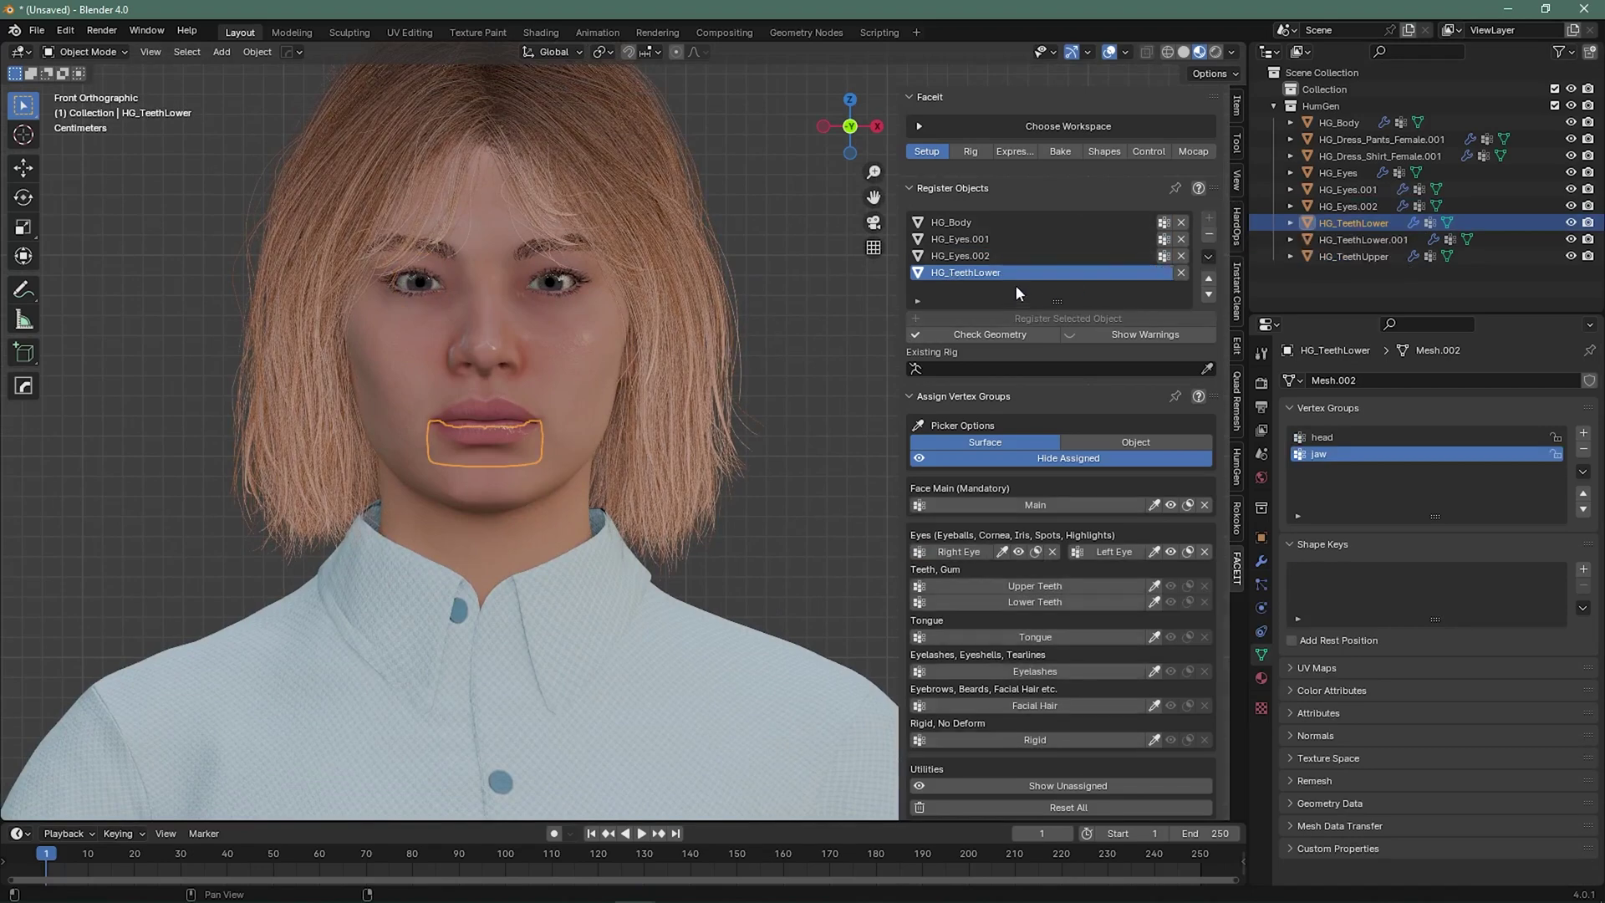
click(1038, 604)
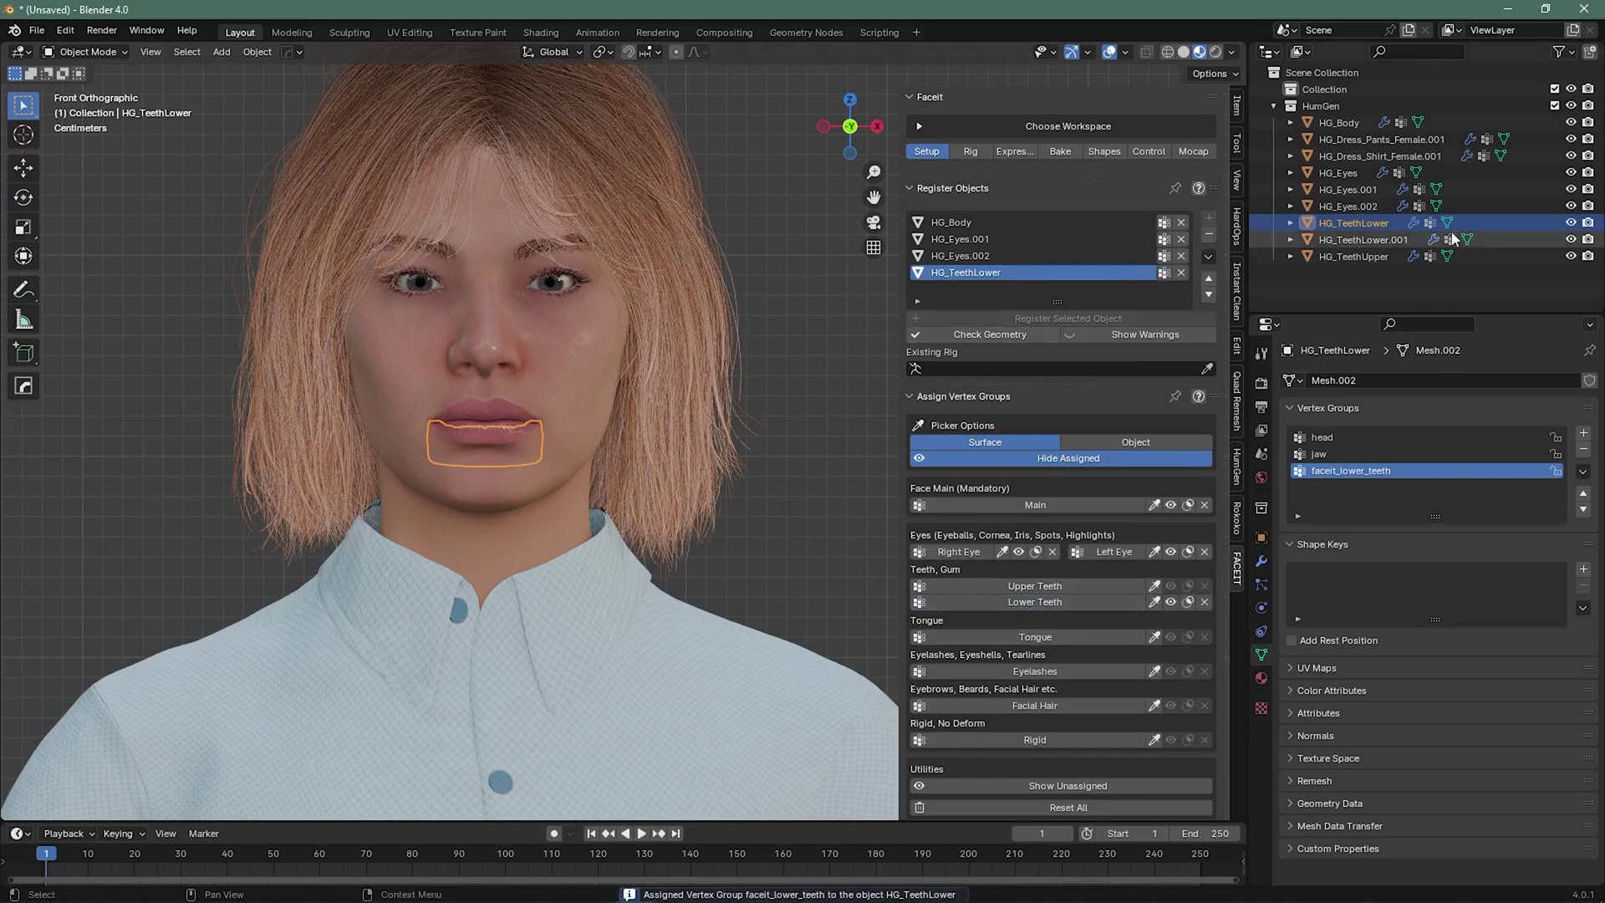
- Register HG_TeethUpper in Faceit and assign it to the Upper Teeth group
click(1374, 241)
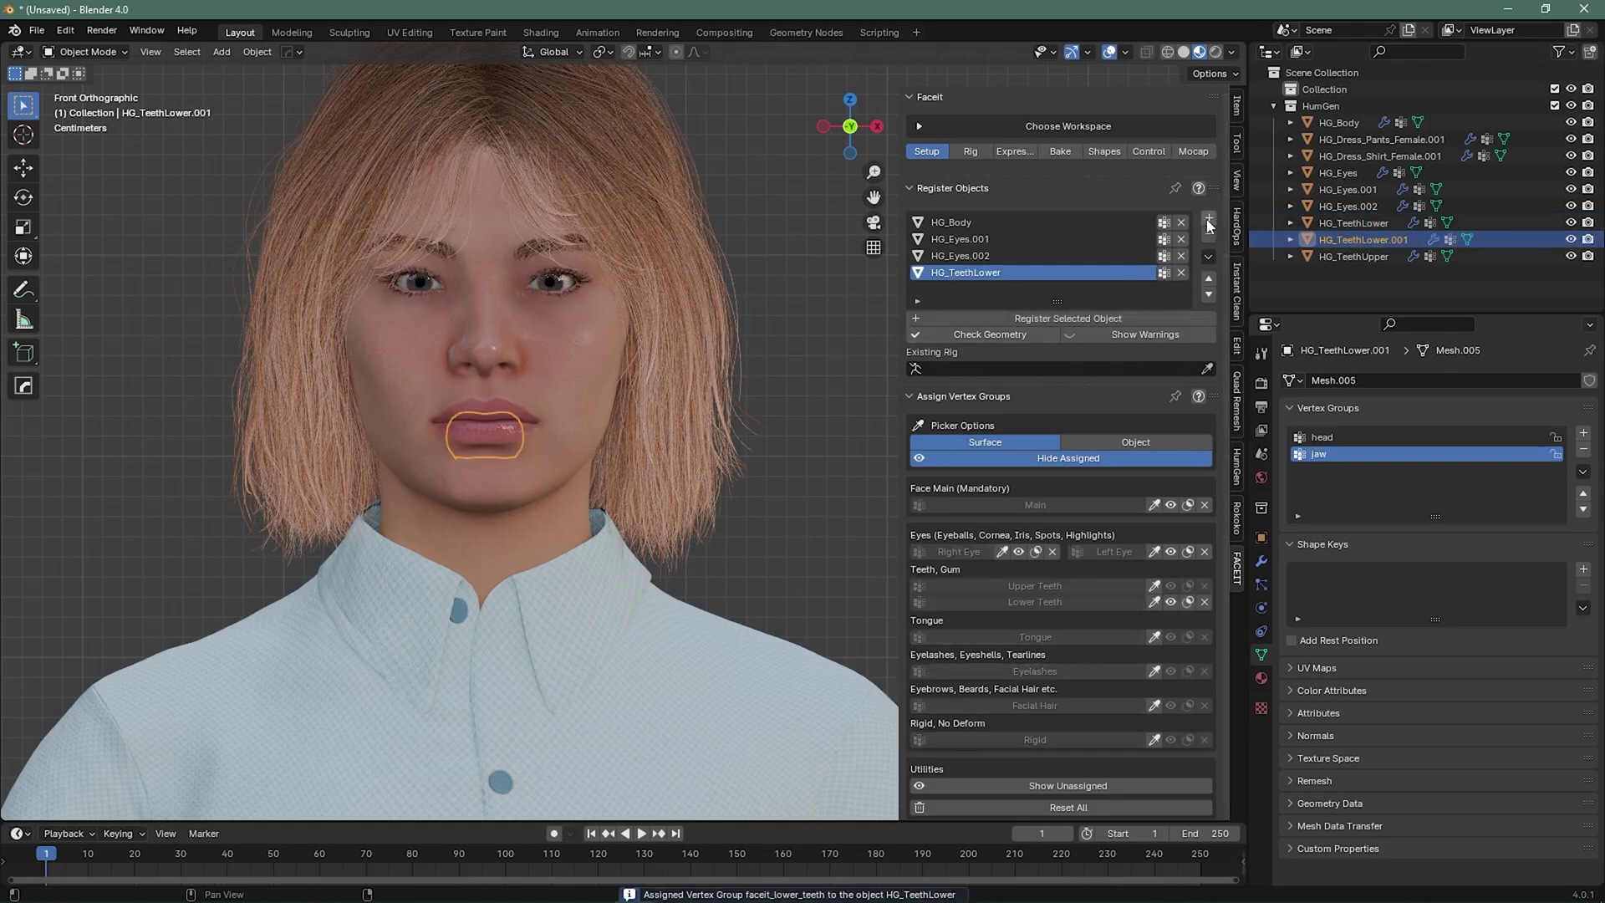
click(1351, 256)
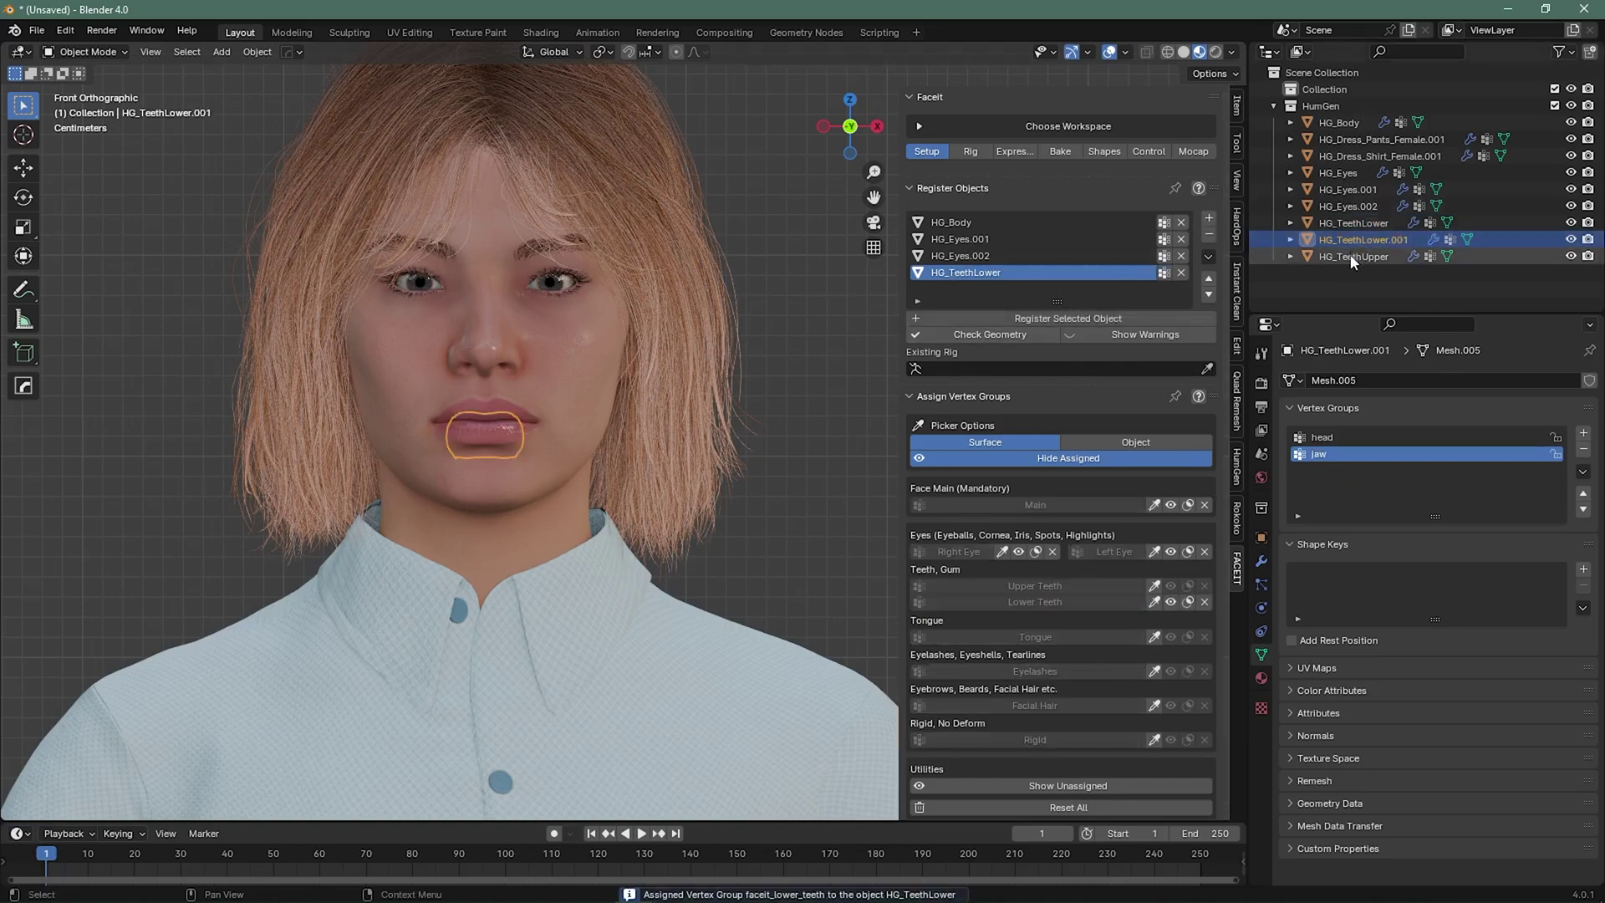
click(1209, 220)
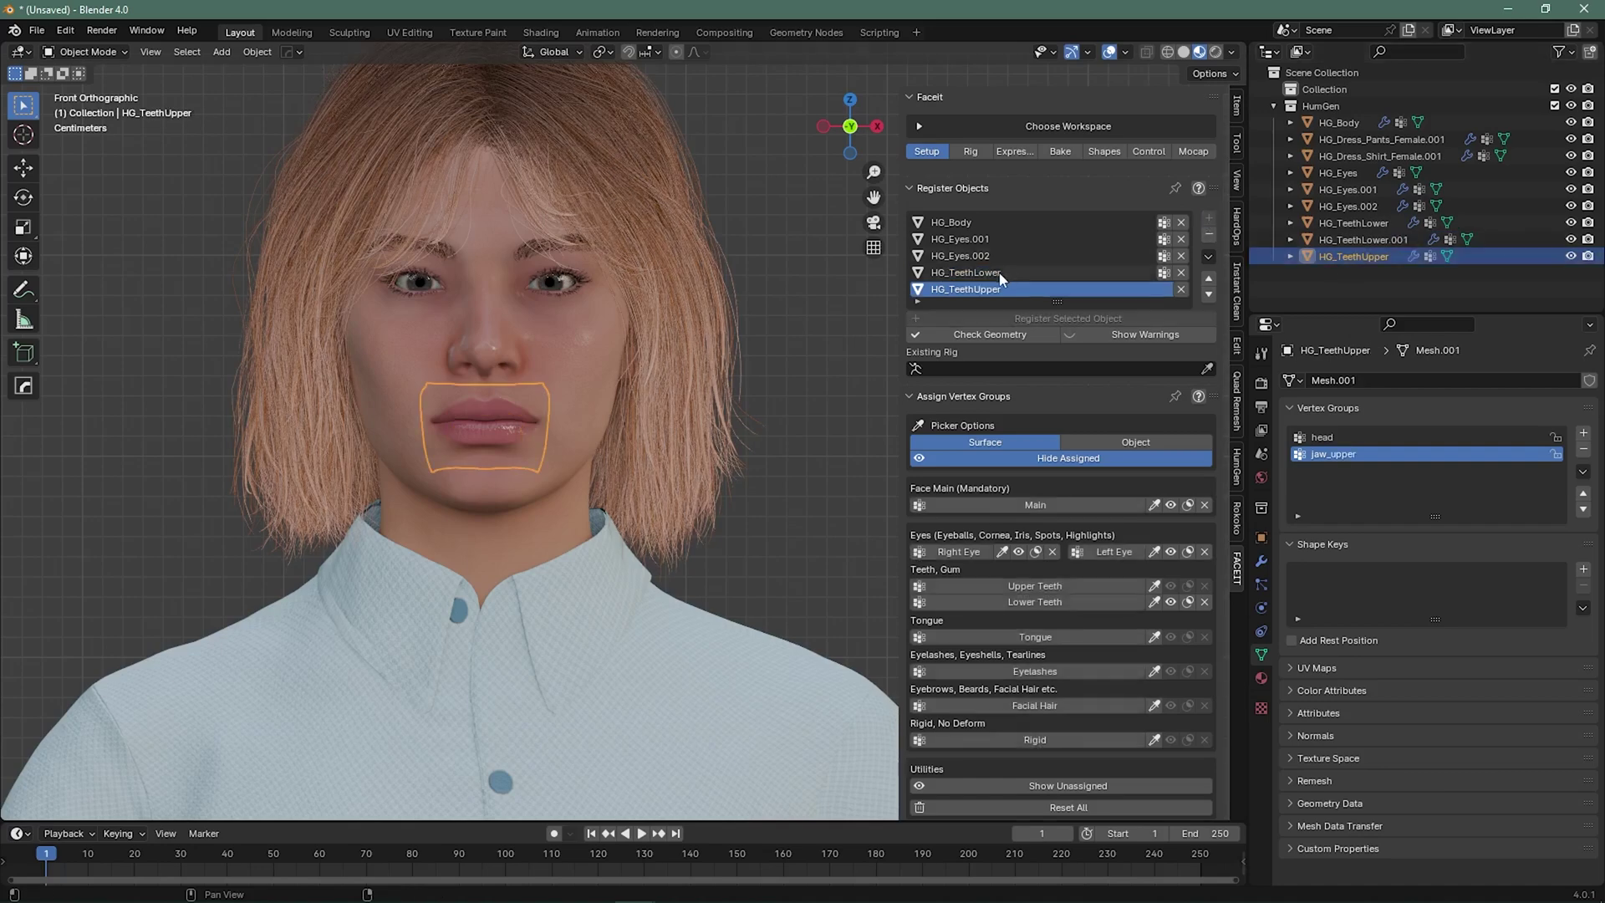
click(1036, 586)
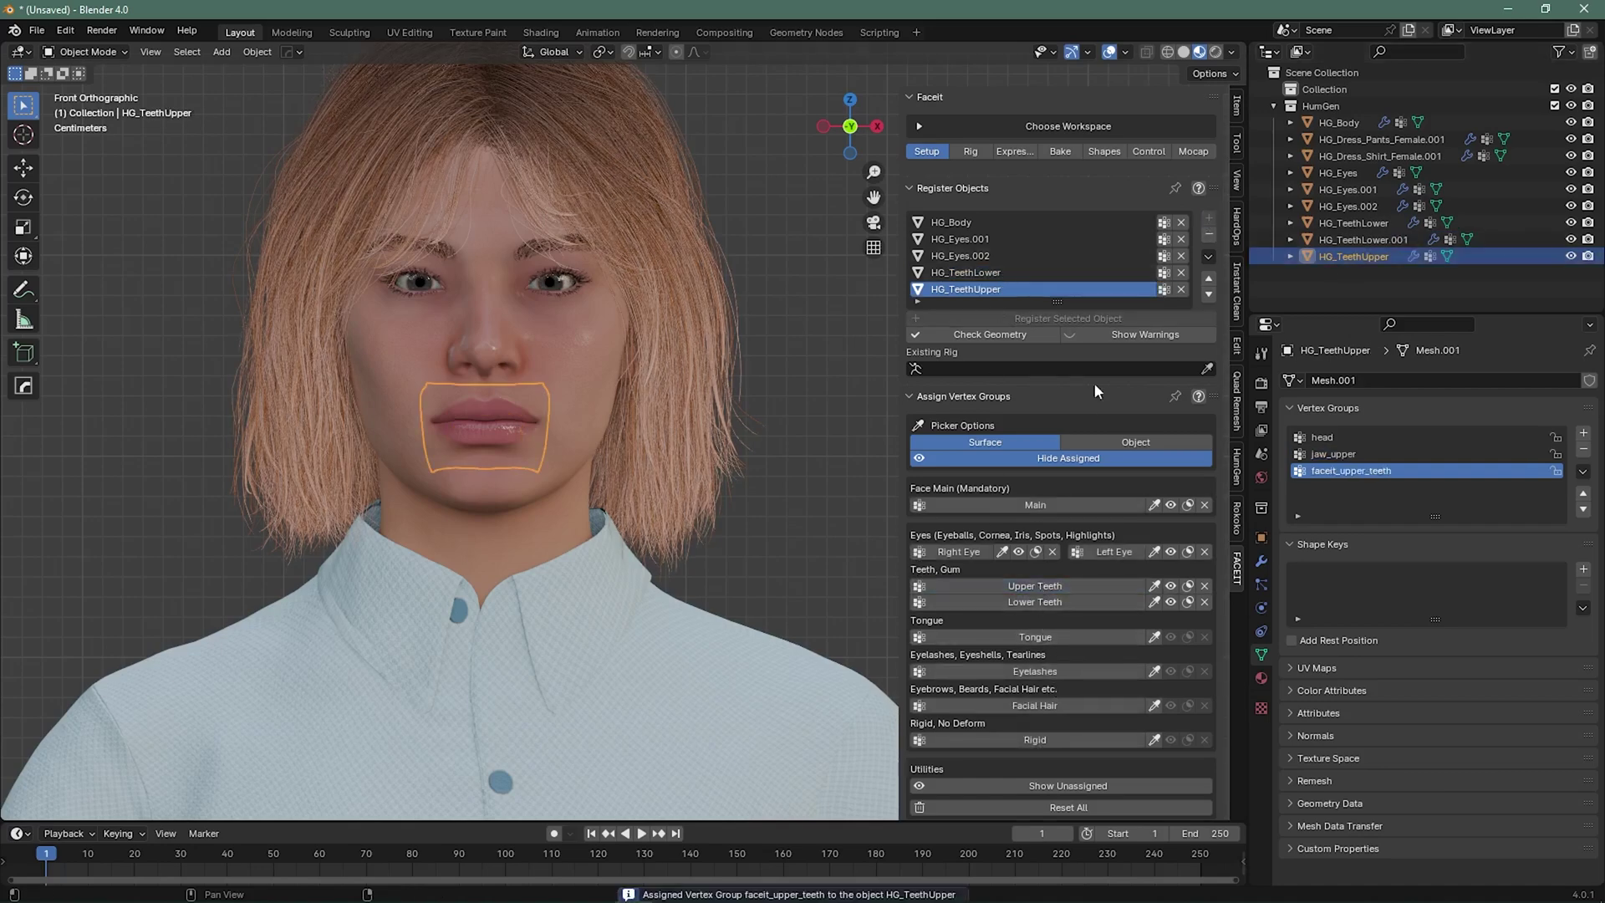
- Register the separated tongue object, HG_TeethLower.001, in Faceit and assign it to the Tongue group
scroll(1071, 294, down, 1)
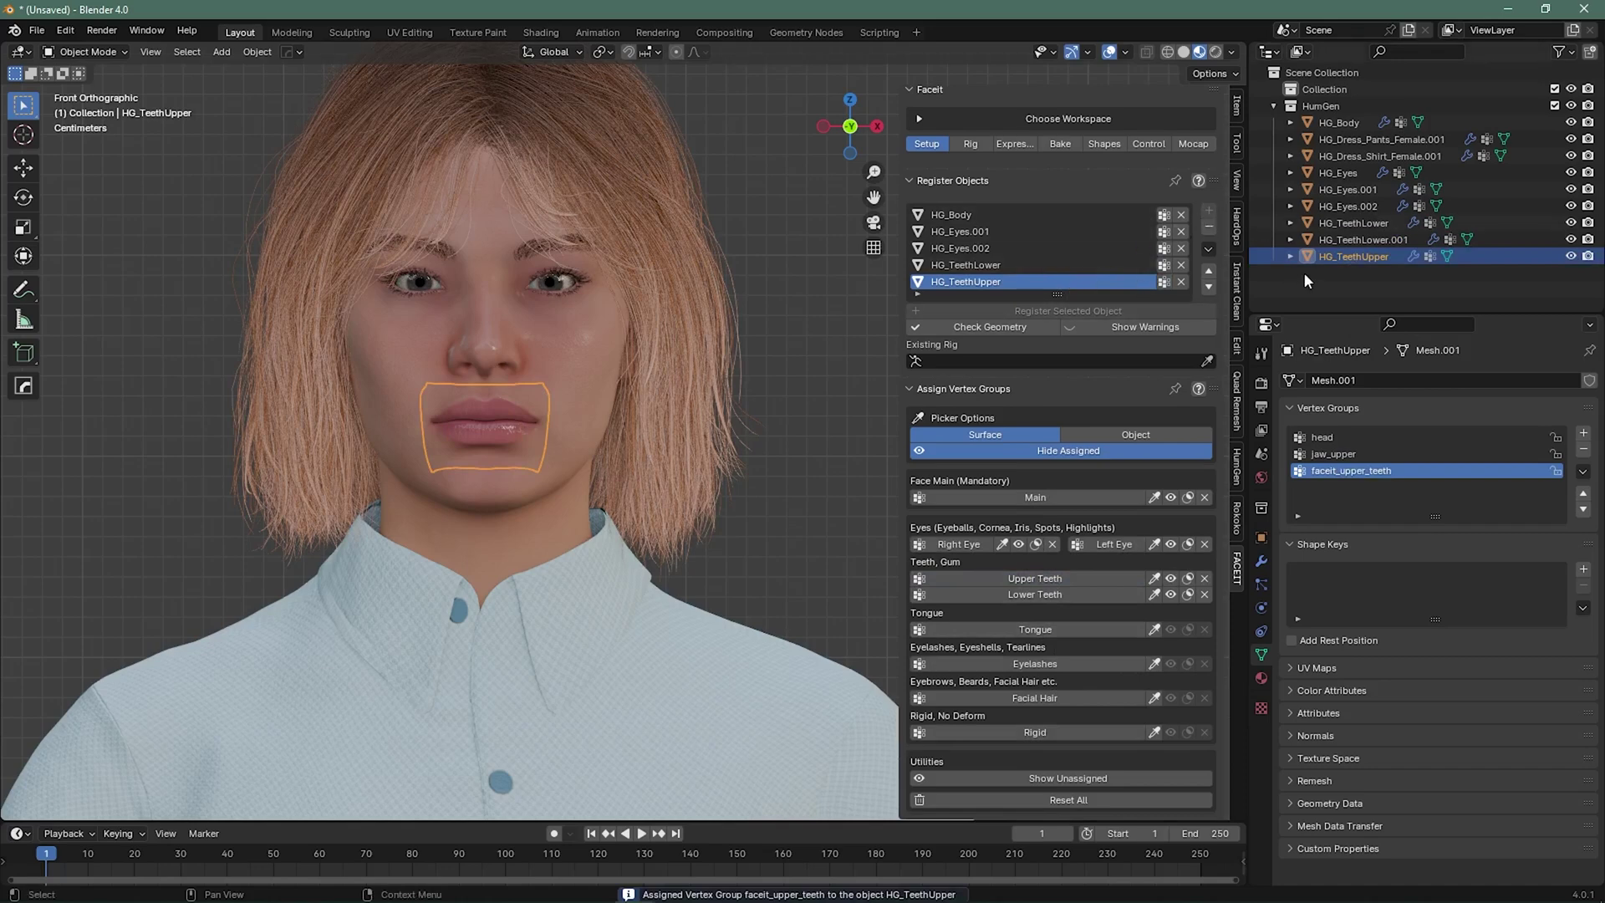
click(1354, 240)
click(1208, 211)
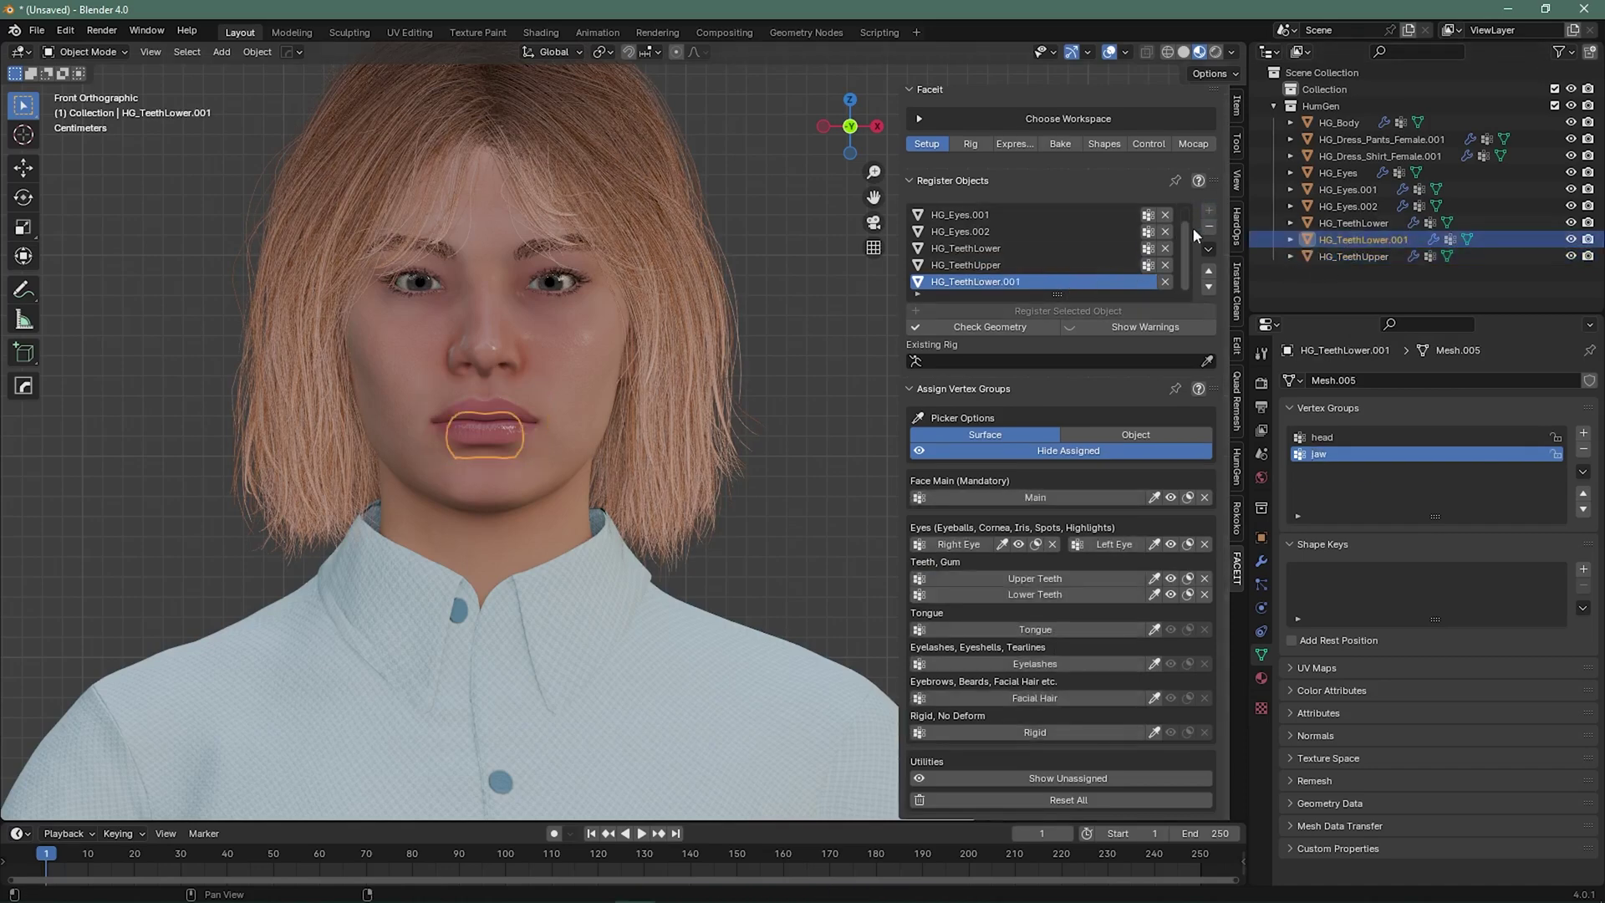
click(1034, 629)
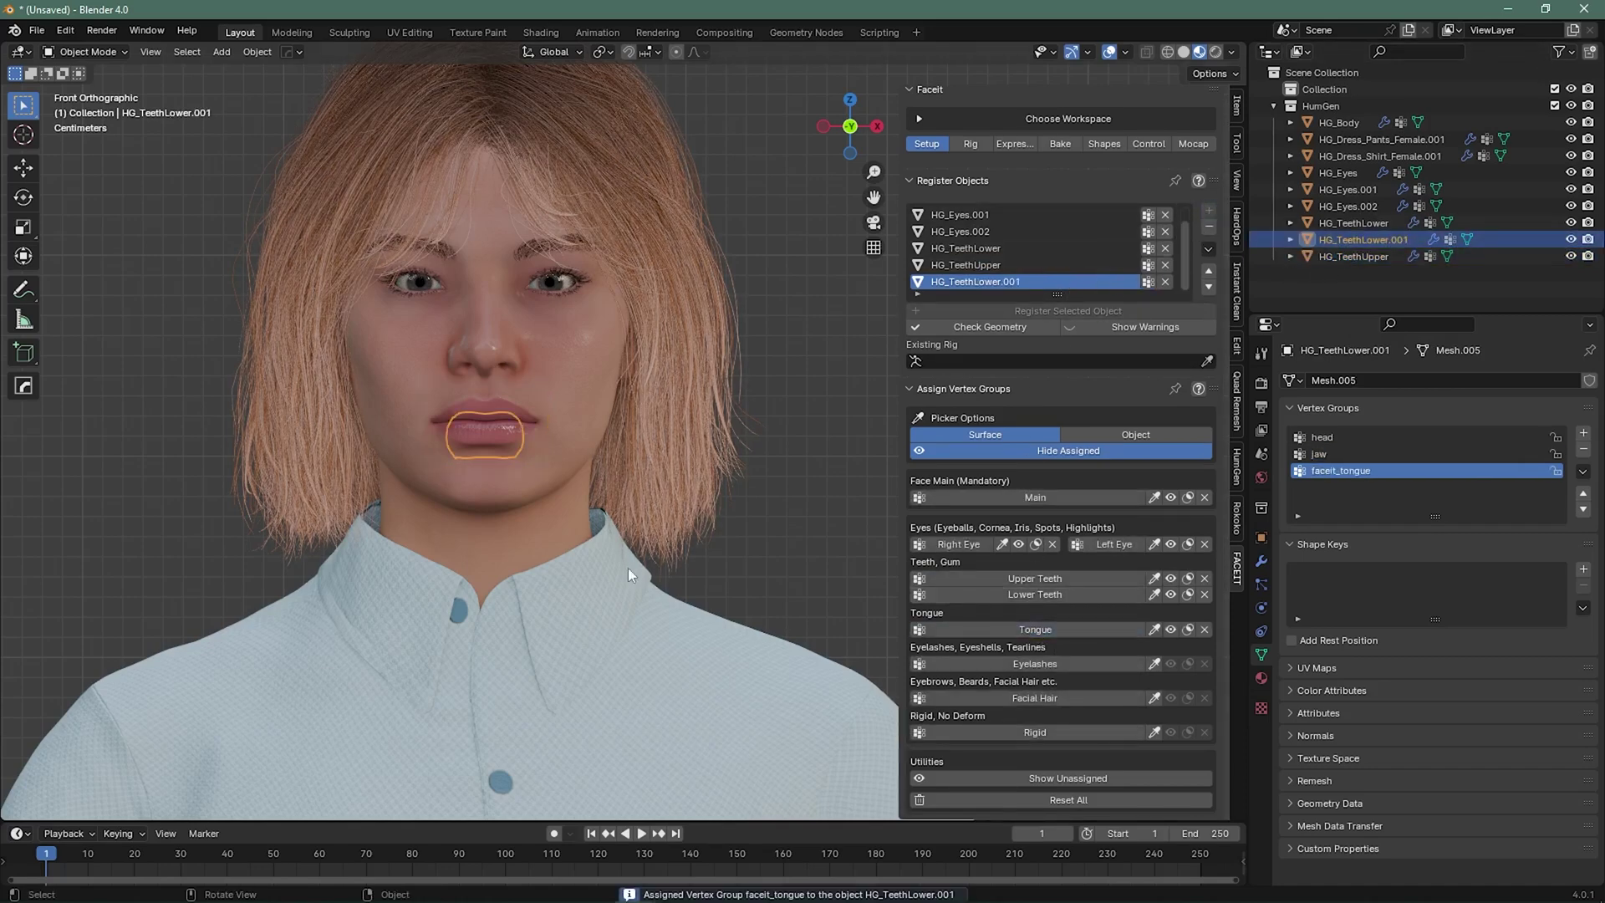
scroll(642, 535, down, 2)
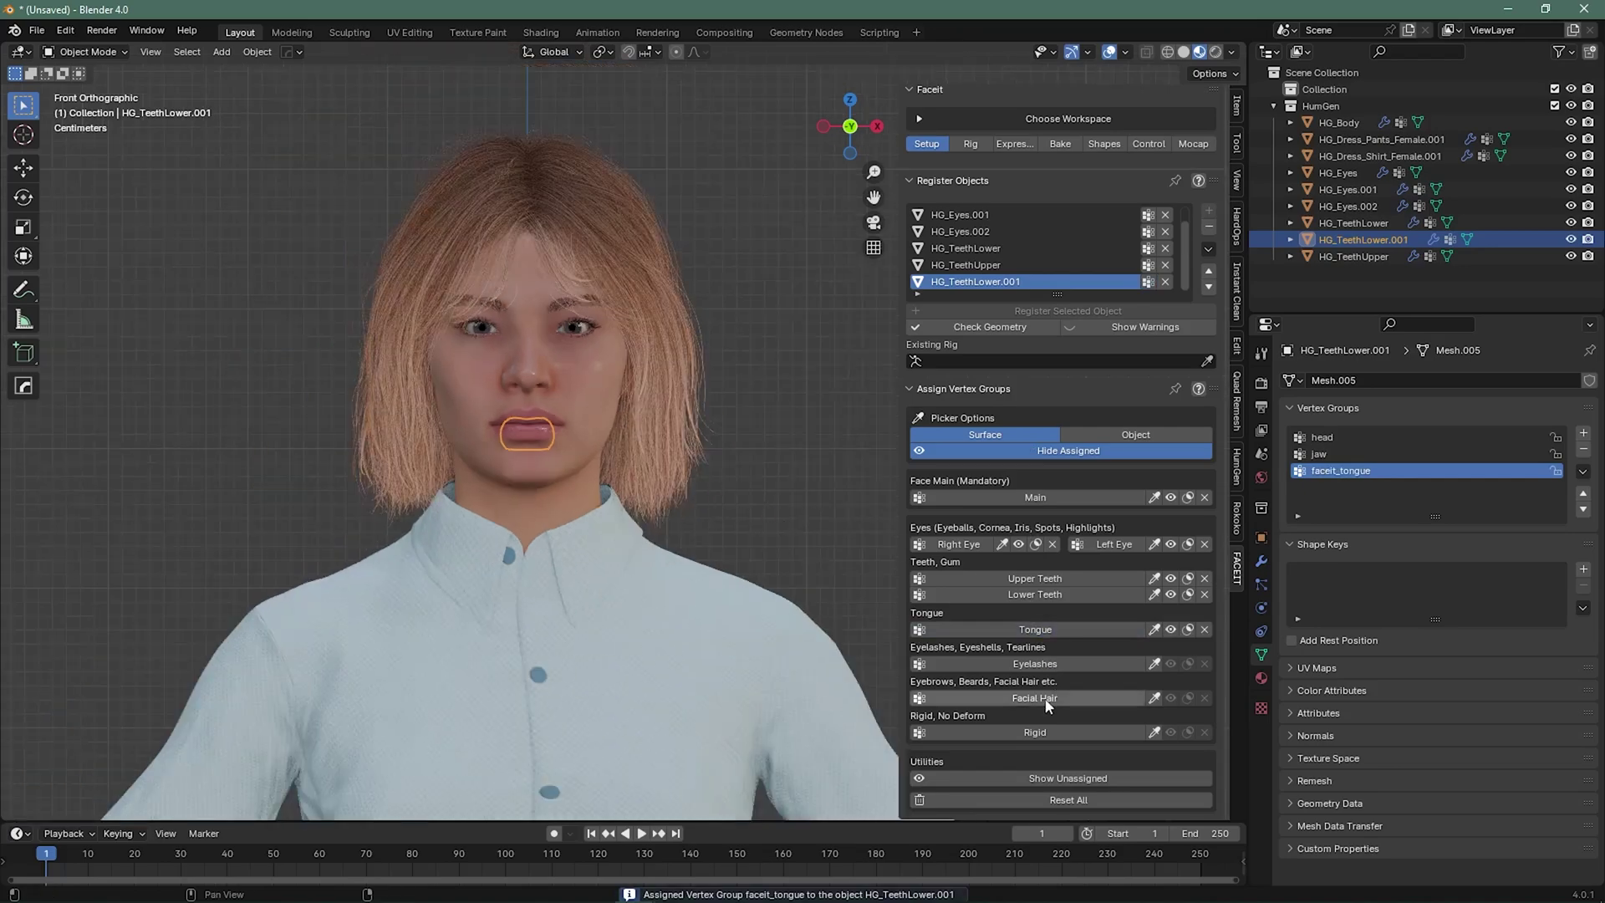
click(1086, 333)
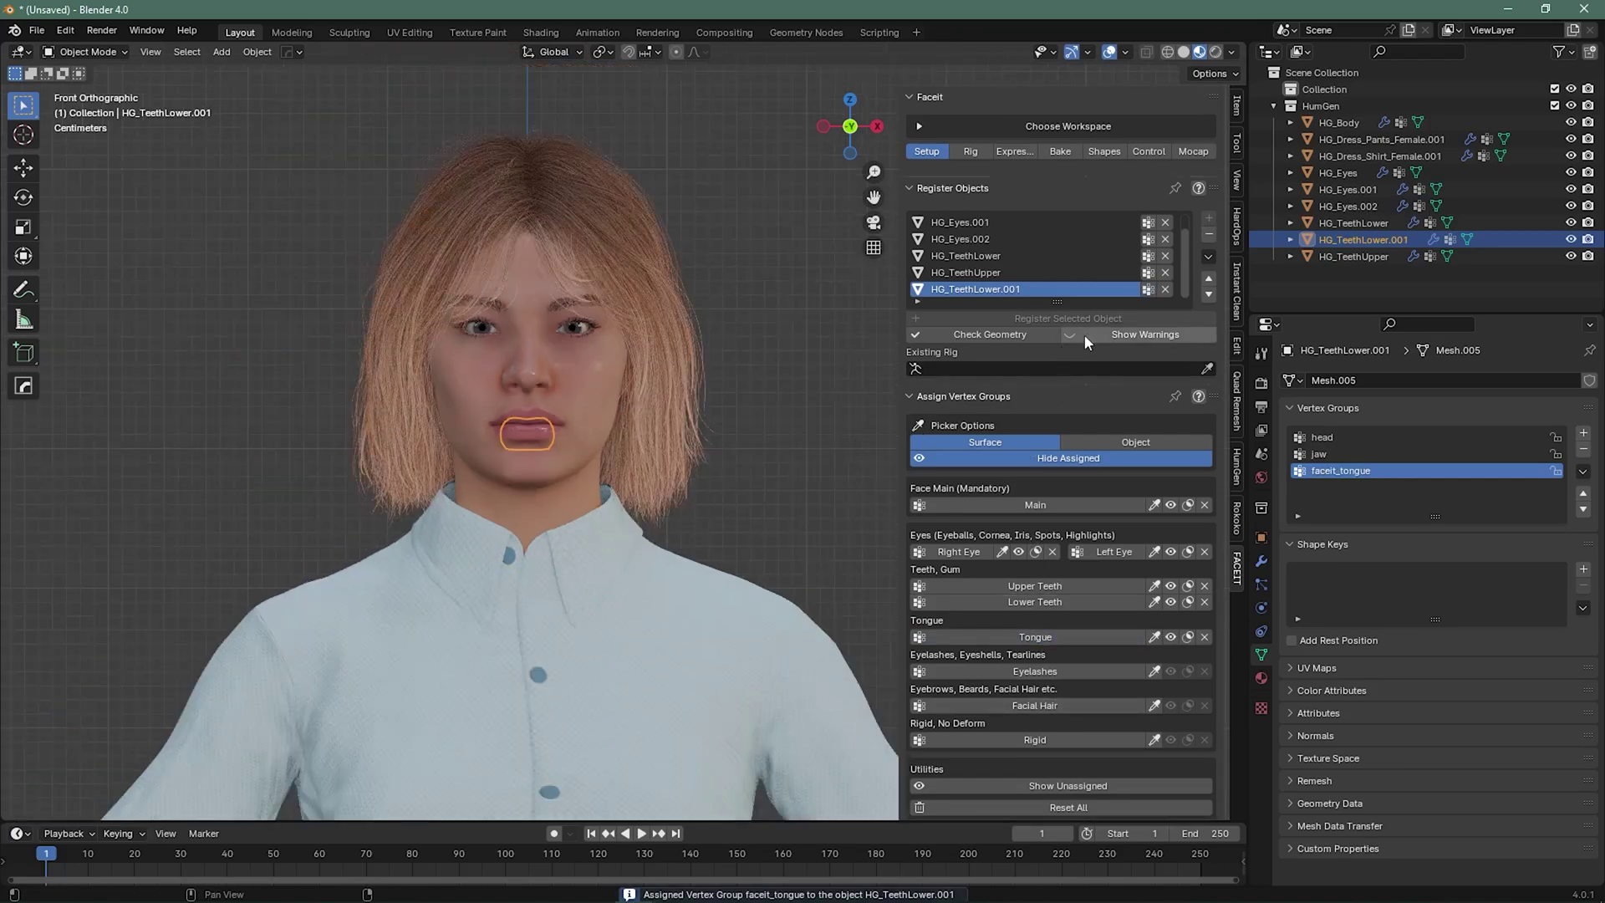
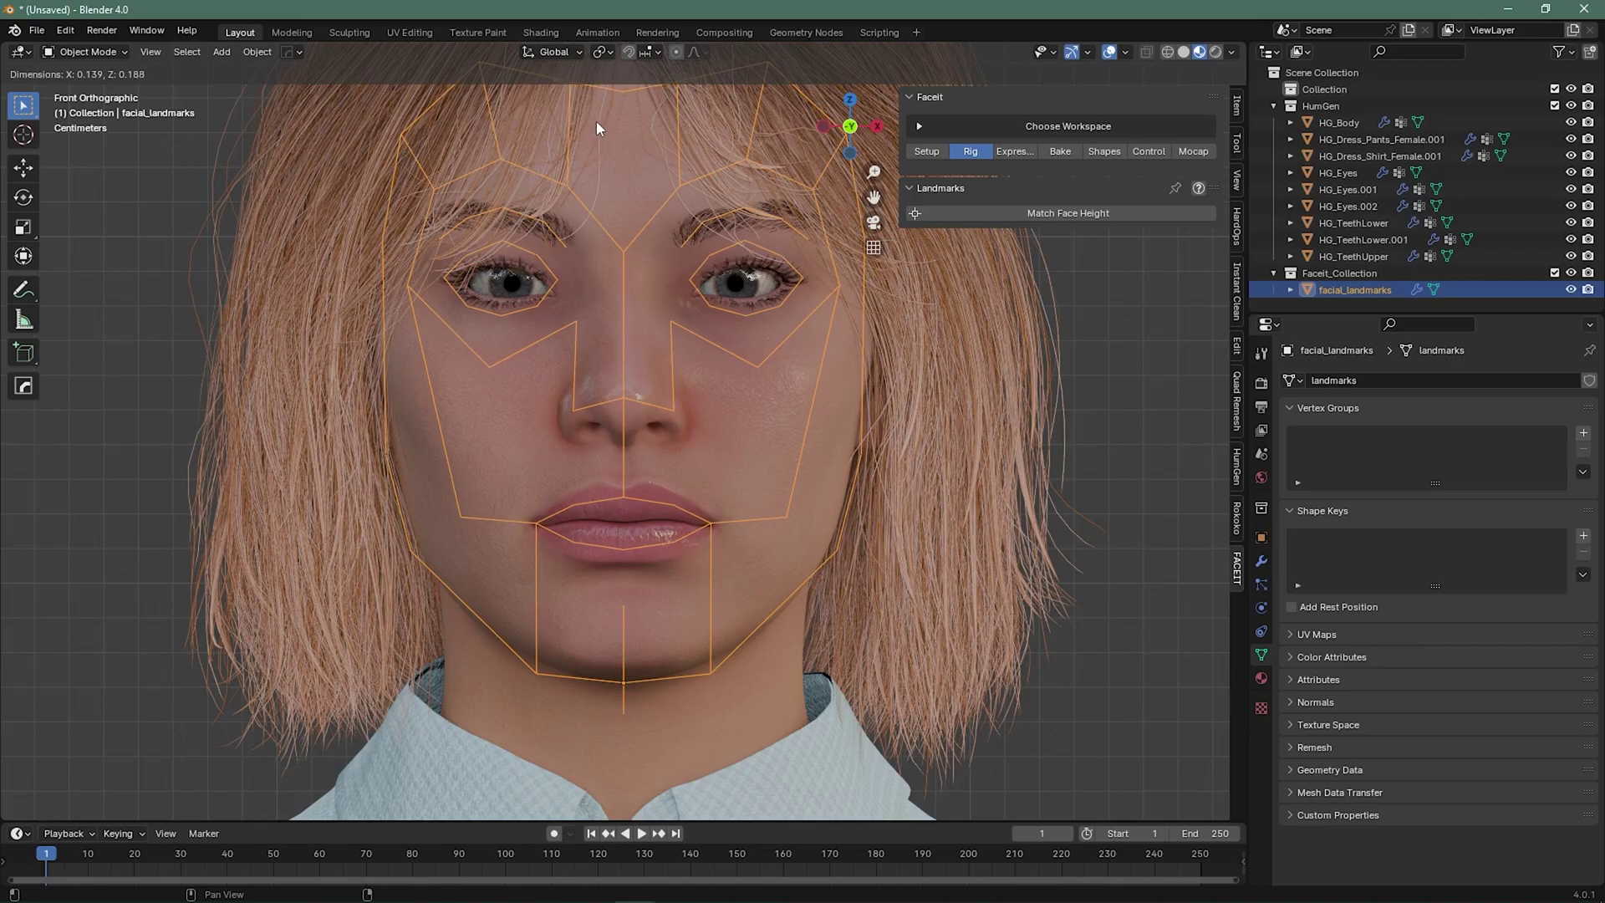
- Match the facial landmarks' height and width to the character's face, and clear the landmark selection
click(595, 118)
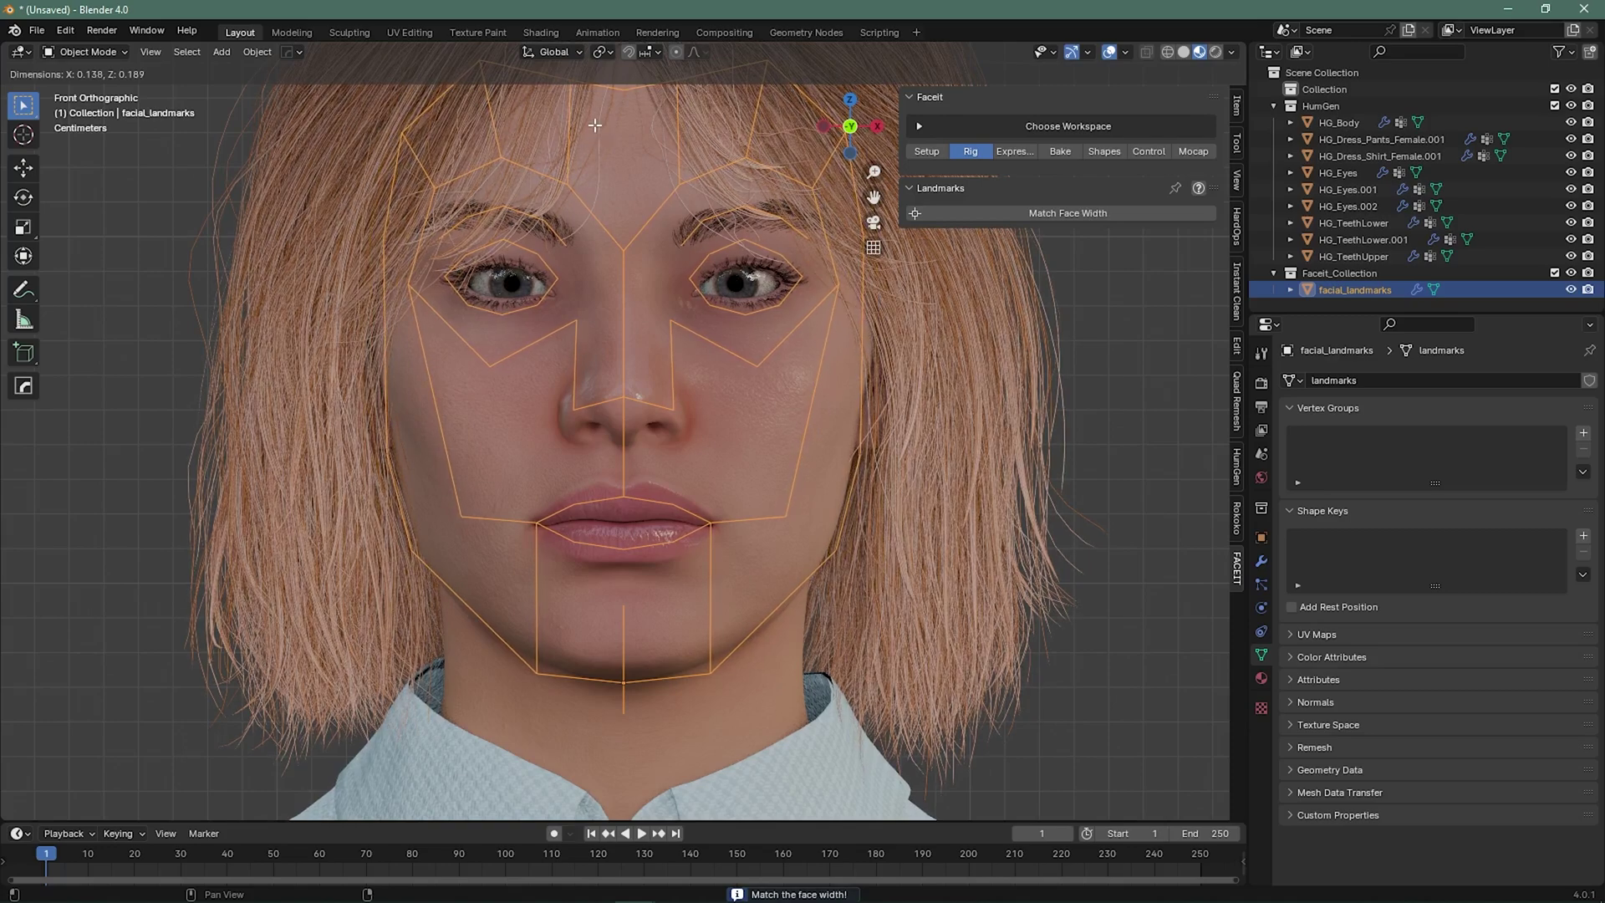
click(594, 131)
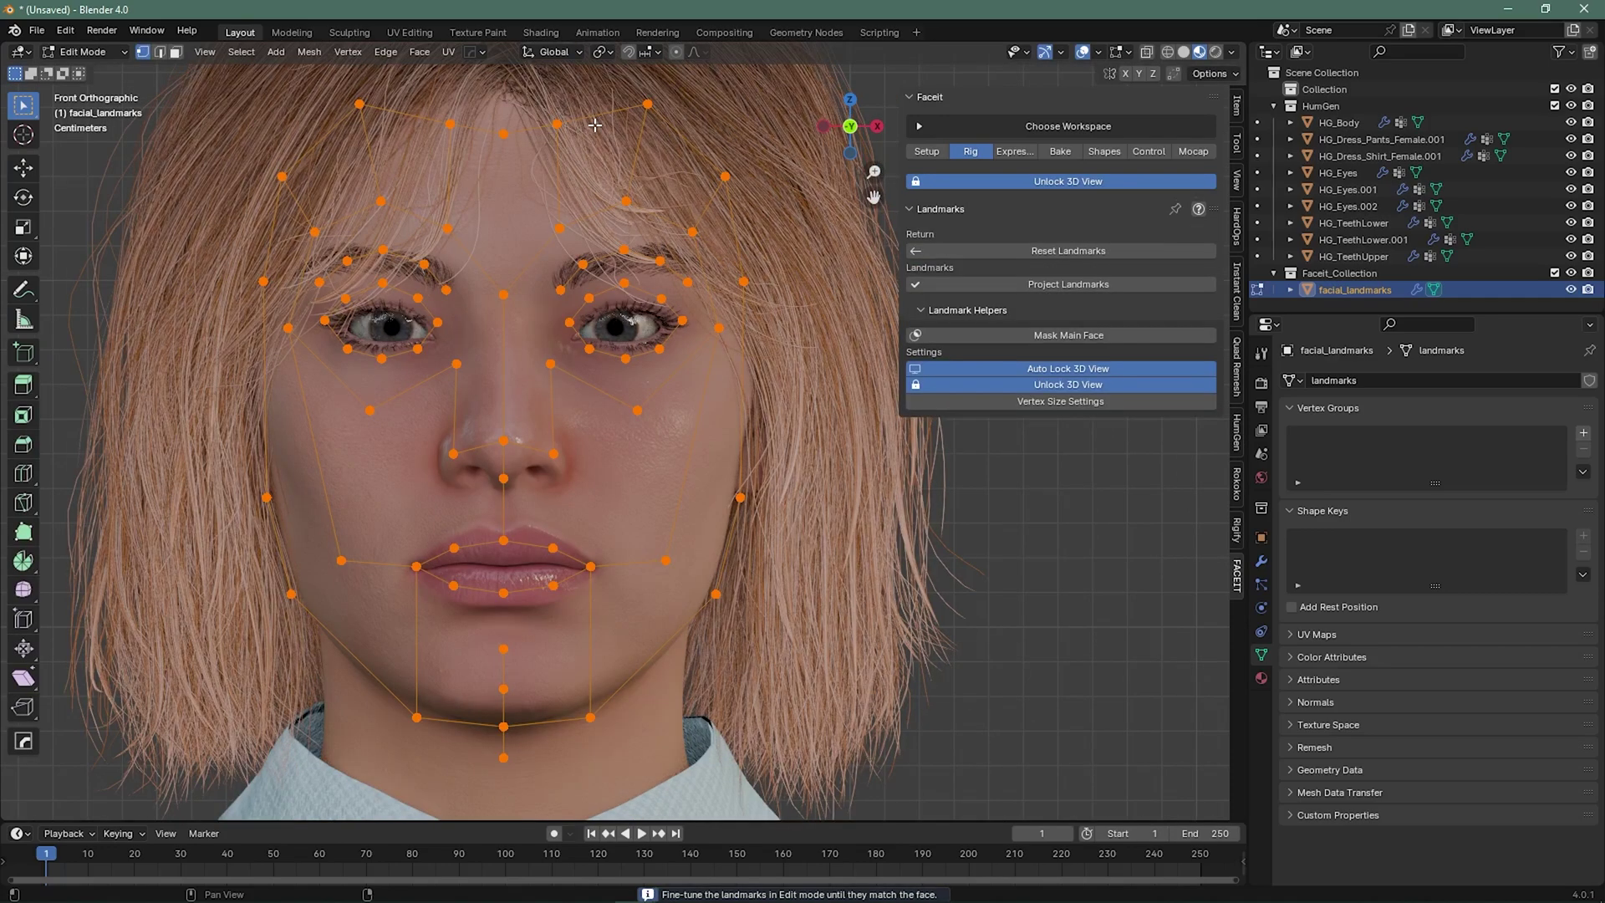
click(931, 515)
- Fit the mouth-corner landmarks to the corners of the lips
shift+middle_drag(702, 506, 765, 463)
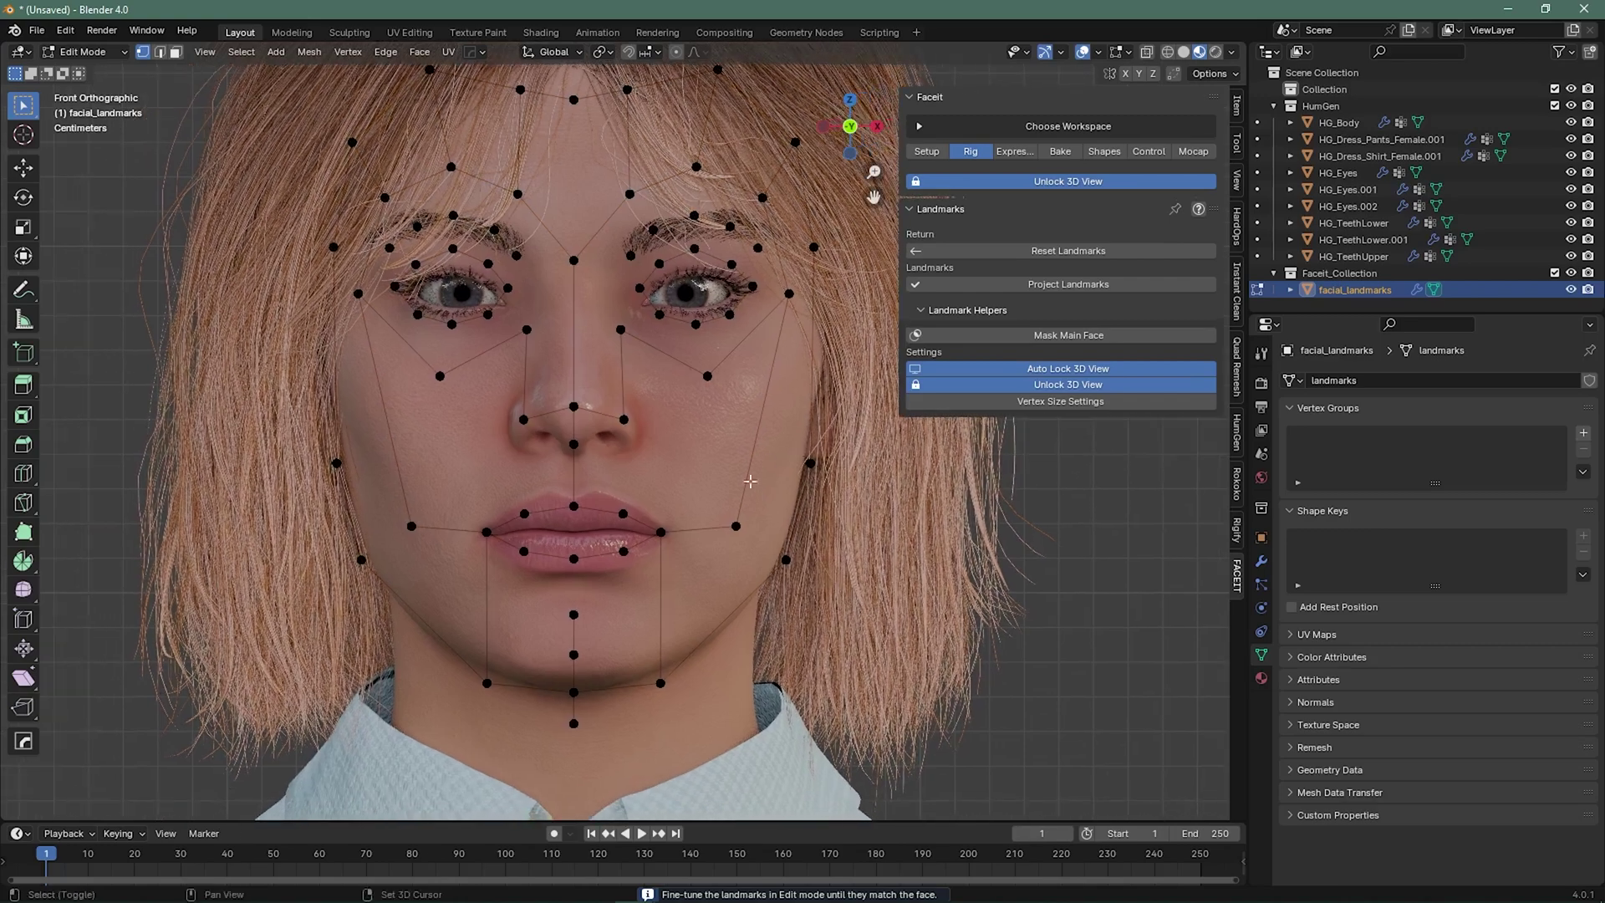
scroll(628, 525, up, 2)
scroll(627, 525, up, 2)
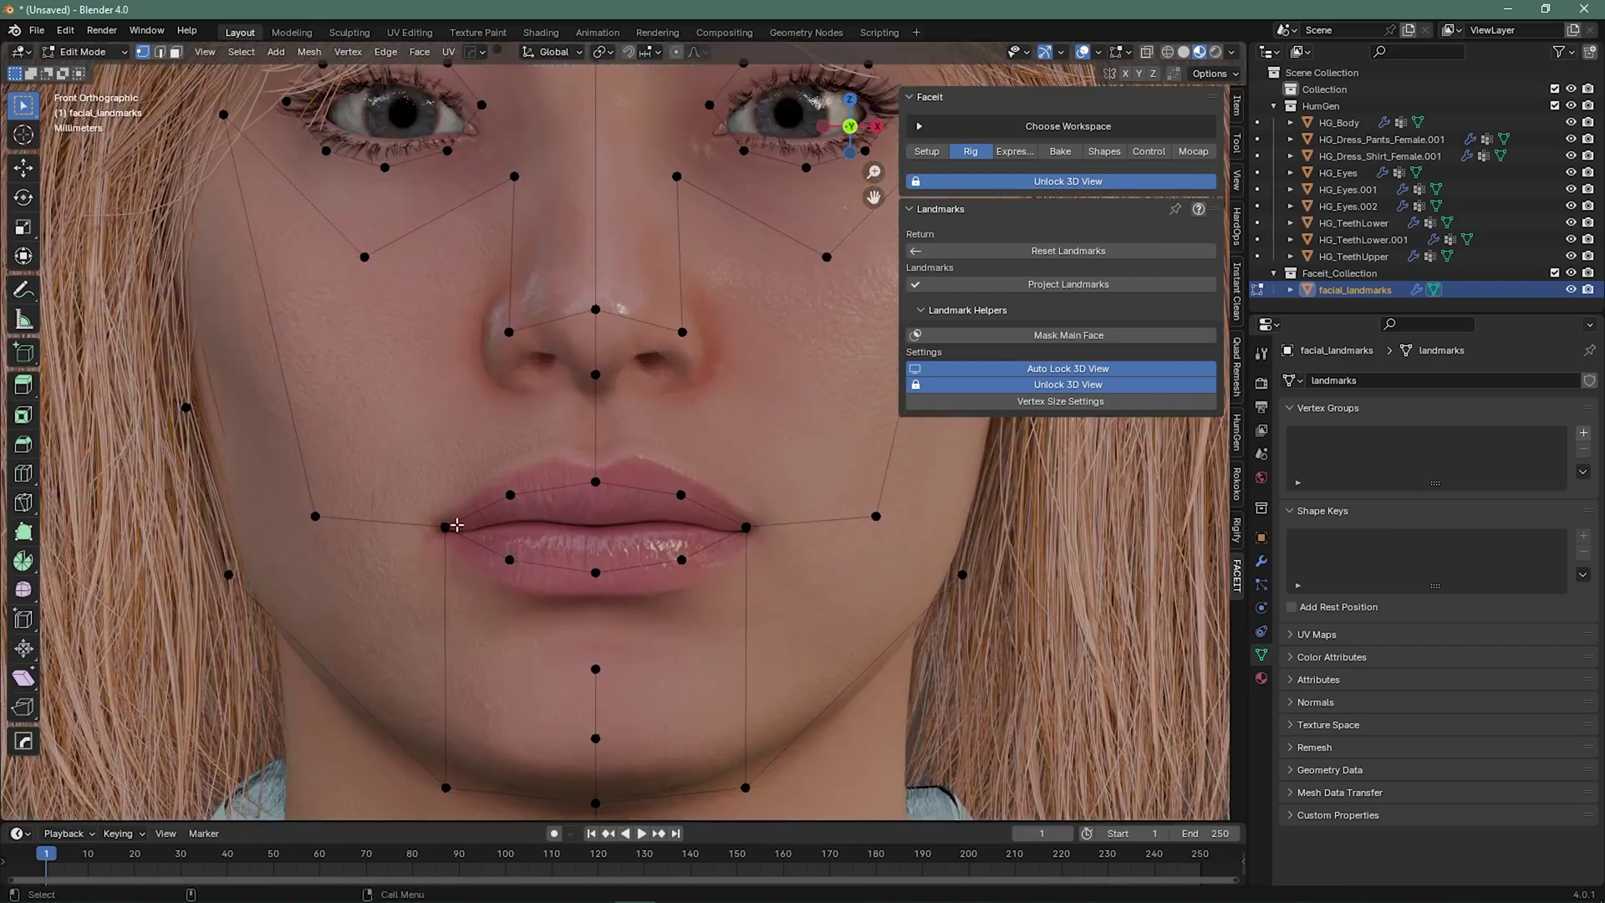
click(746, 527)
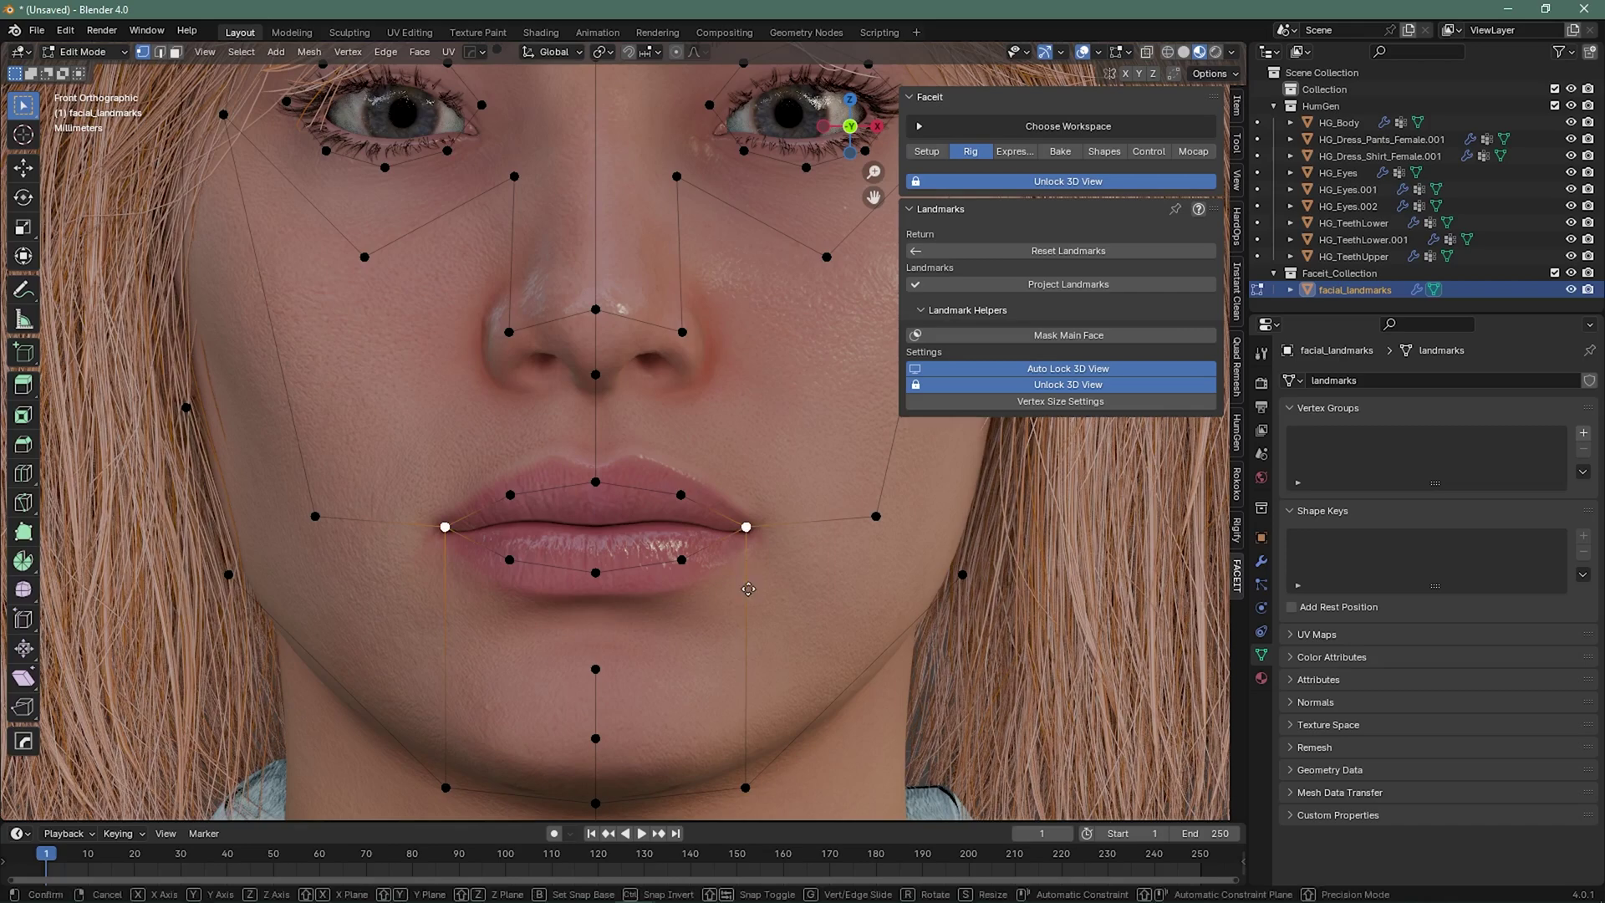
key(g)
click(758, 591)
- Move the lower-lip and upper-lip landmarks to follow the outer contour of the lips
click(682, 562)
key(g)
click(683, 591)
click(596, 574)
key(g)
click(598, 596)
click(596, 482)
- Adjust the nose landmarks to match the nostrils and the base of the nose
key(g)
key(g)
click(479, 451)
scroll(501, 435, down, 1)
click(524, 394)
key(g)
click(525, 410)
scroll(616, 335, up, 4)
click(491, 414)
- Align the landmarks around the eyes and outer eyebrows with the character's eyelids and brows
drag(497, 460, 497, 468)
drag(544, 313, 555, 372)
drag(650, 268, 624, 348)
drag(760, 315, 698, 364)
drag(823, 379, 757, 401)
drag(754, 466, 721, 432)
drag(655, 479, 655, 463)
click(655, 464)
scroll(541, 427, down, 2)
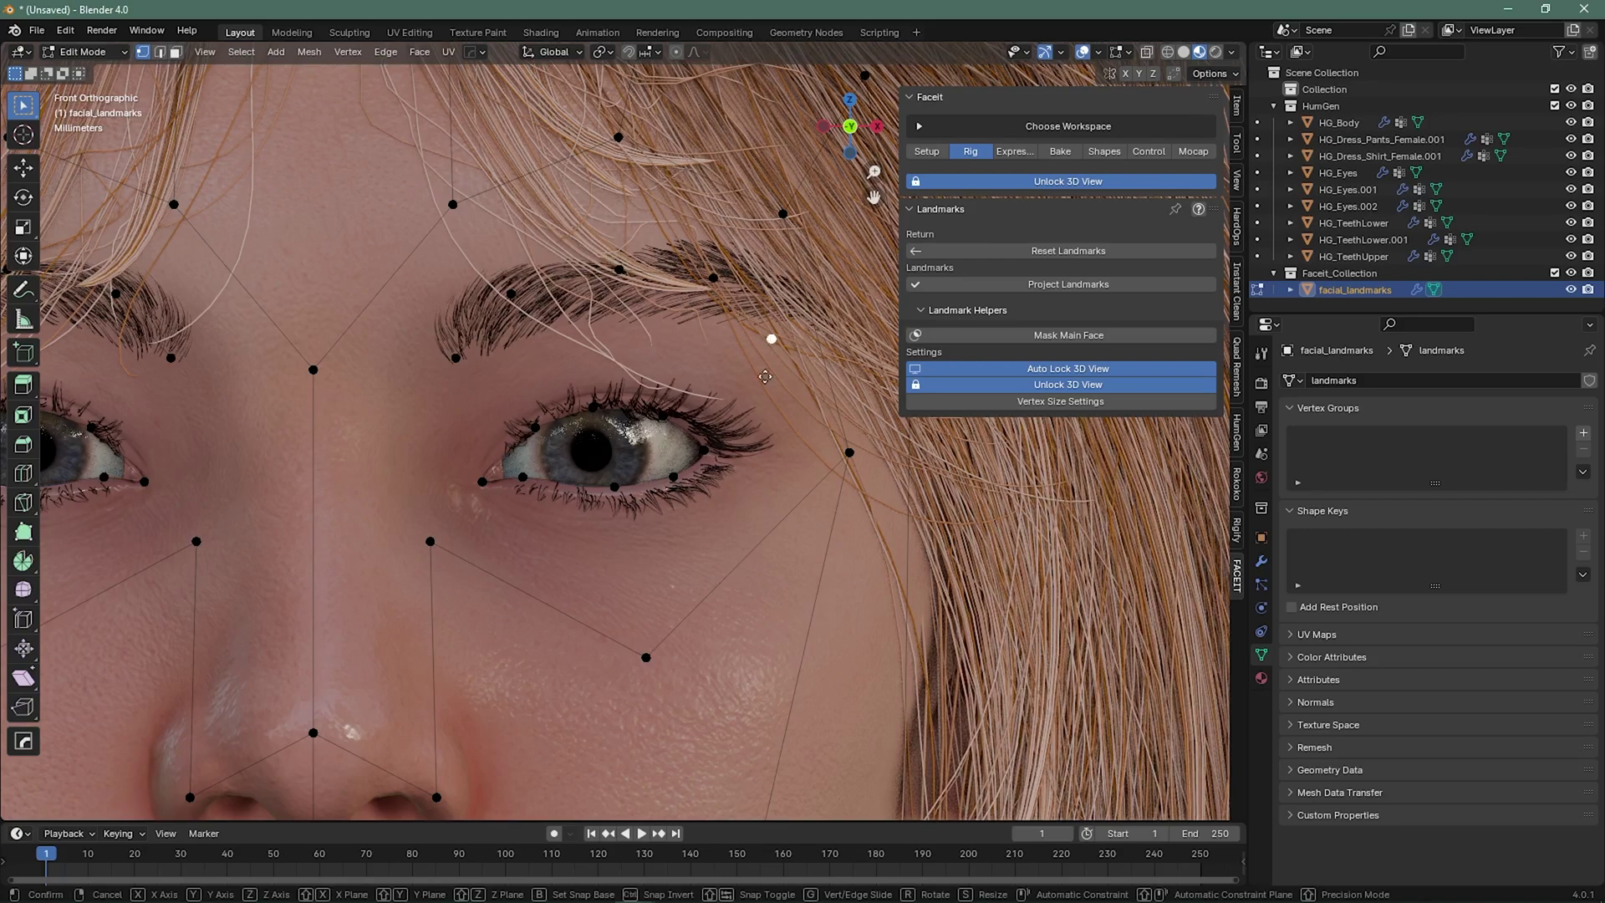
drag(769, 344, 786, 331)
- Align the remaining lower-face landmarks with the face, including the pair beside the chin along the jawline
scroll(756, 585, down, 5)
drag(409, 264, 752, 334)
click(359, 384)
shift+middle_drag(451, 744, 402, 374)
scroll(402, 373, up, 1)
drag(438, 597, 434, 575)
shift+middle_drag(498, 277, 498, 534)
scroll(727, 489, up, 1)
scroll(714, 494, down, 3)
shift+middle_drag(669, 499, 599, 501)
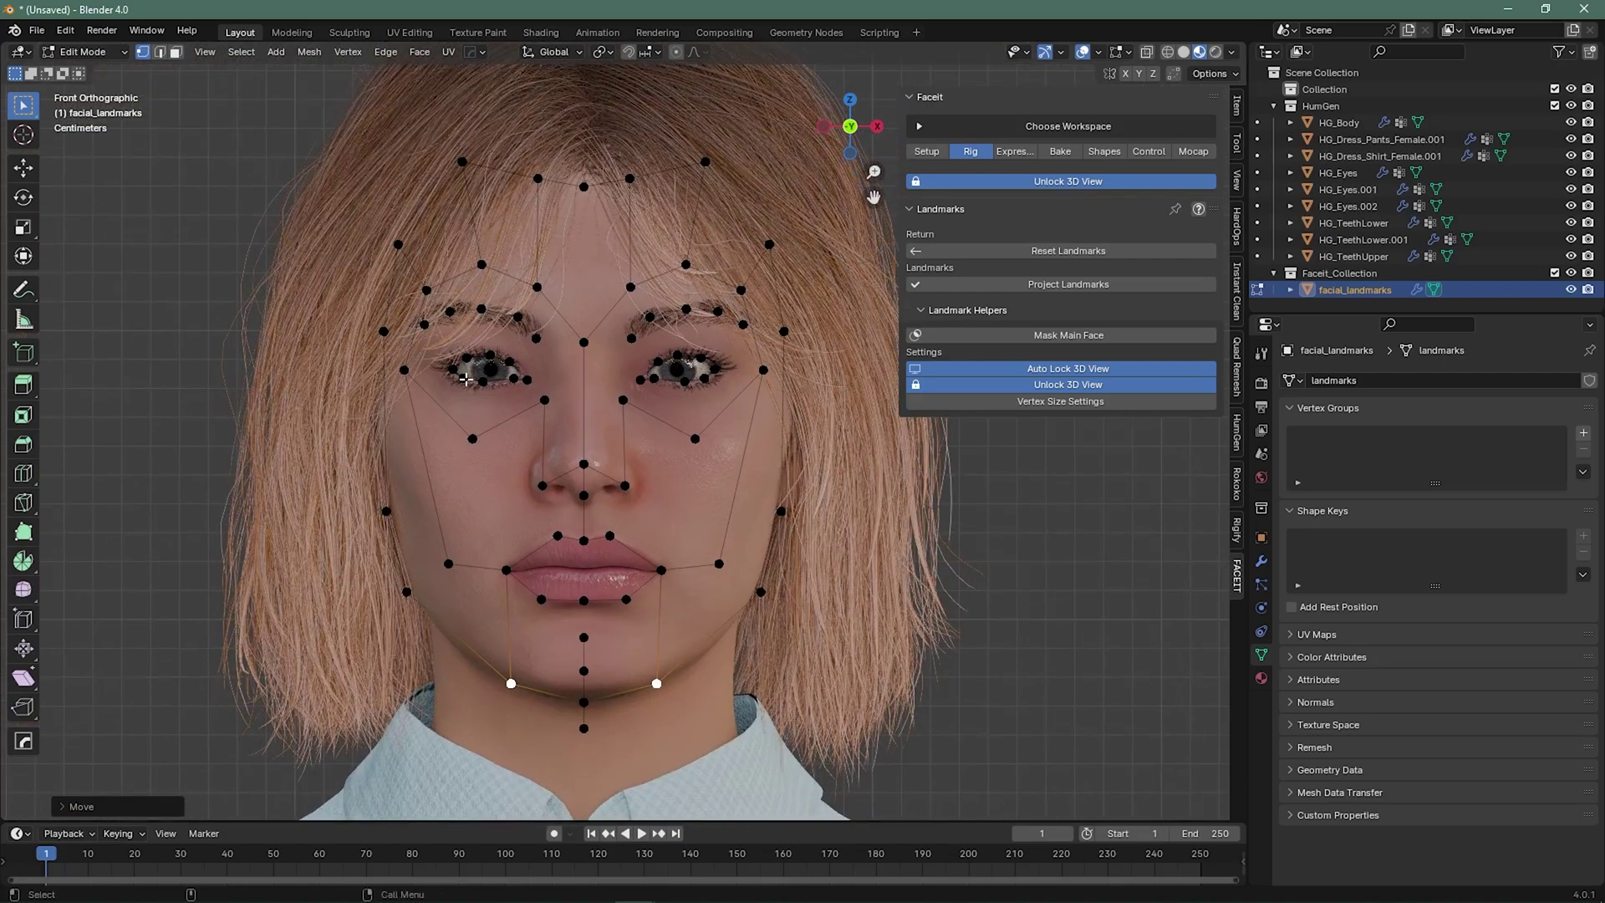
- Project the landmarks onto the face, and move the two stray landmarks in front of it back to the side of the head
click(1050, 286)
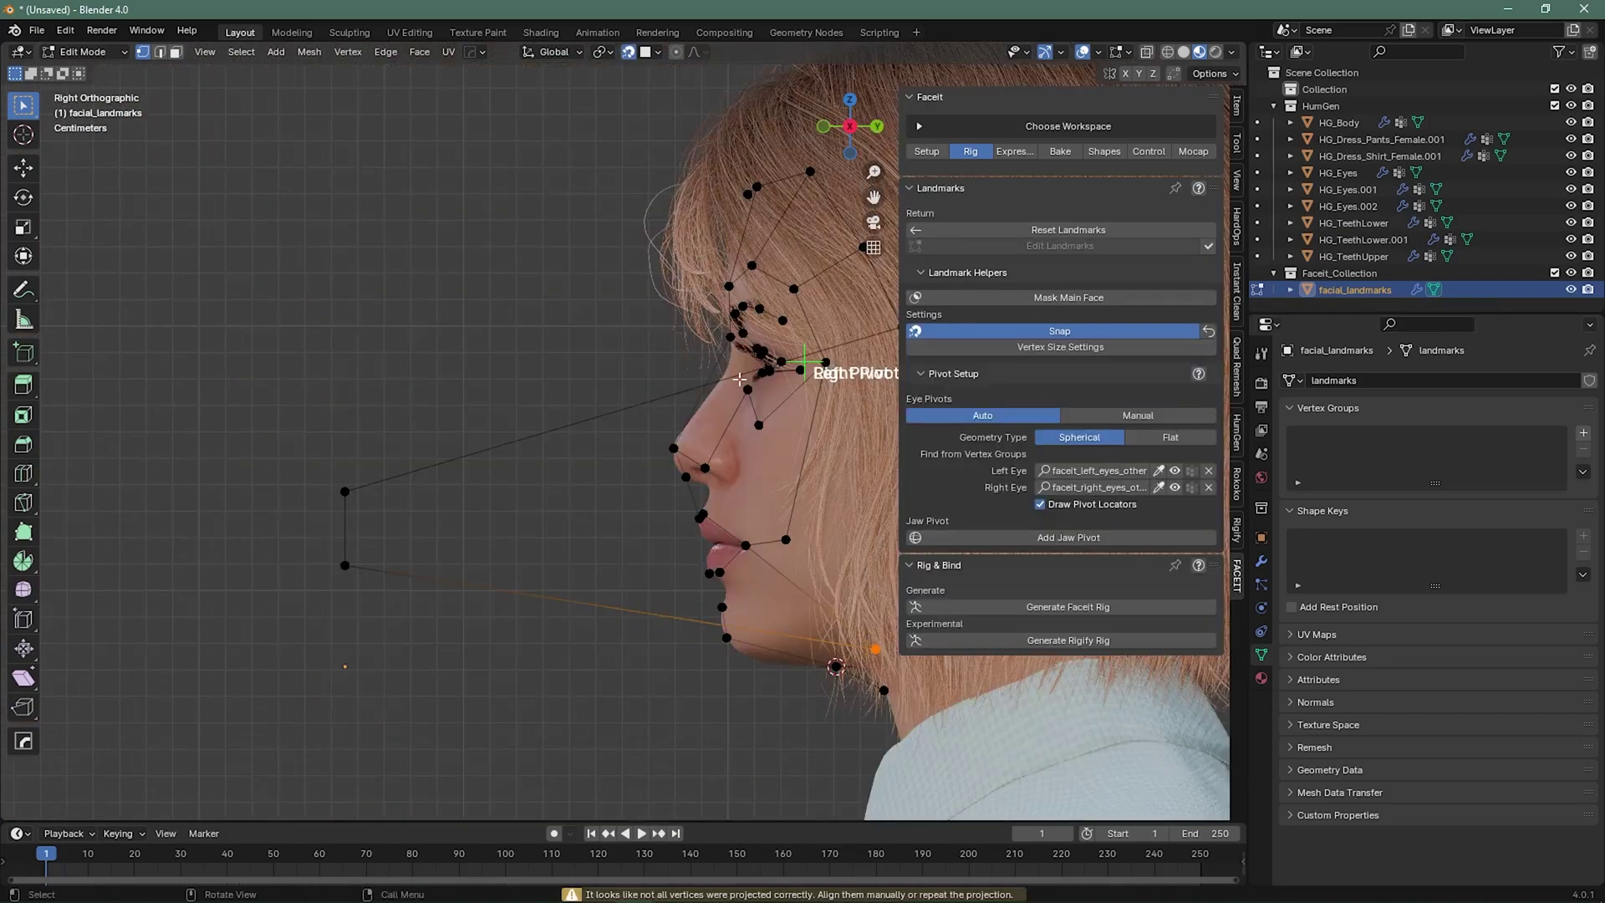
shift+middle_drag(599, 484, 401, 473)
drag(113, 462, 184, 628)
key(g)
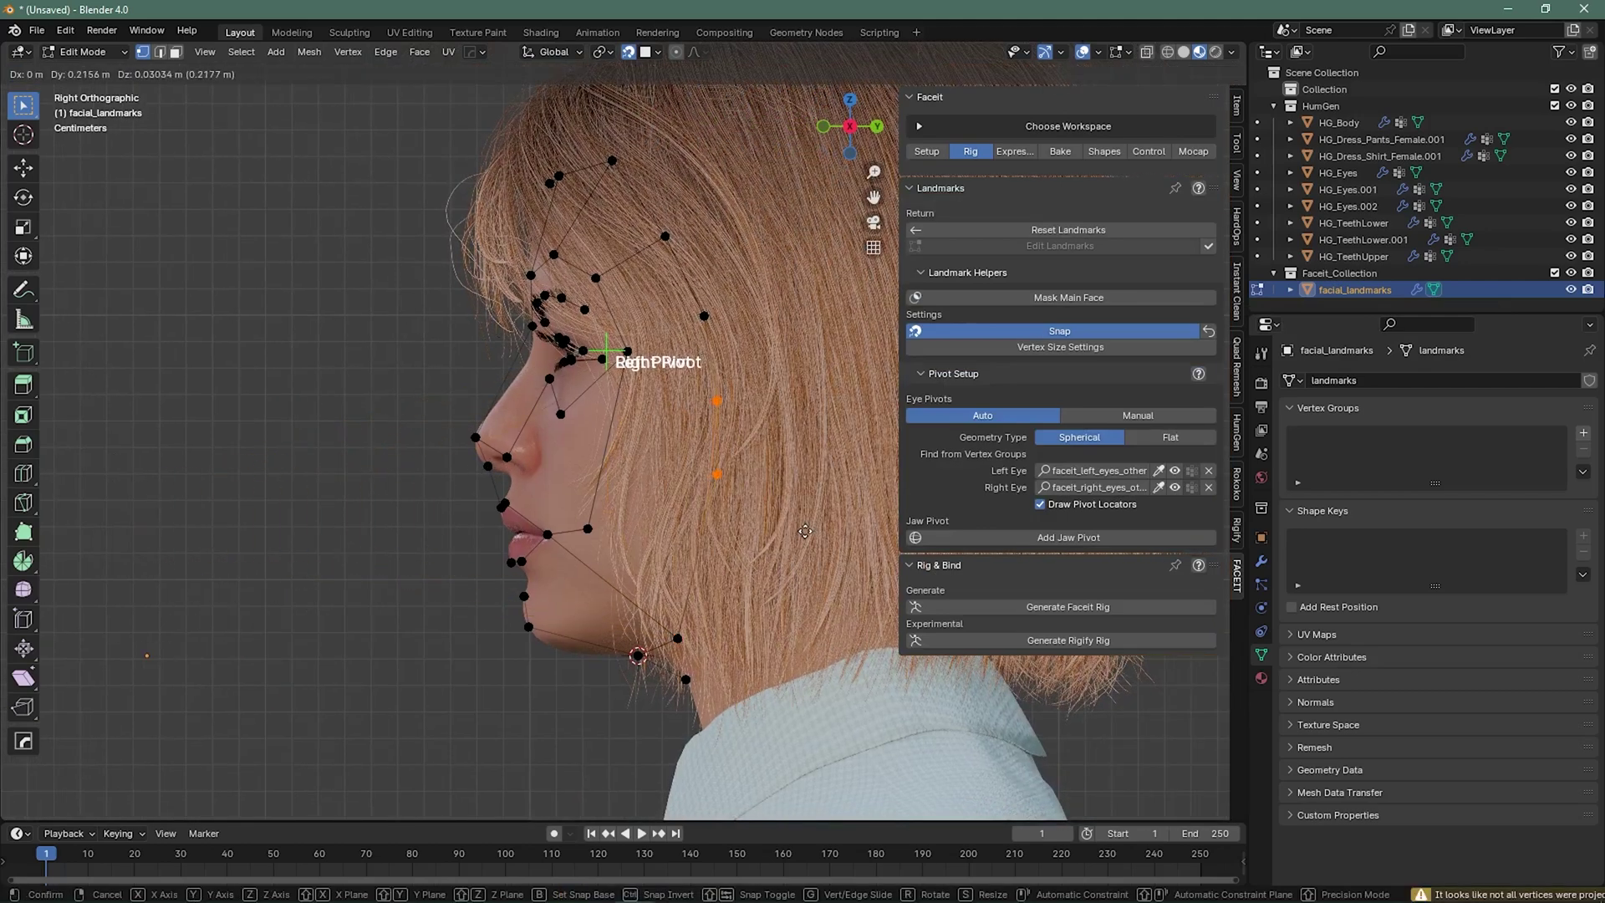
click(801, 542)
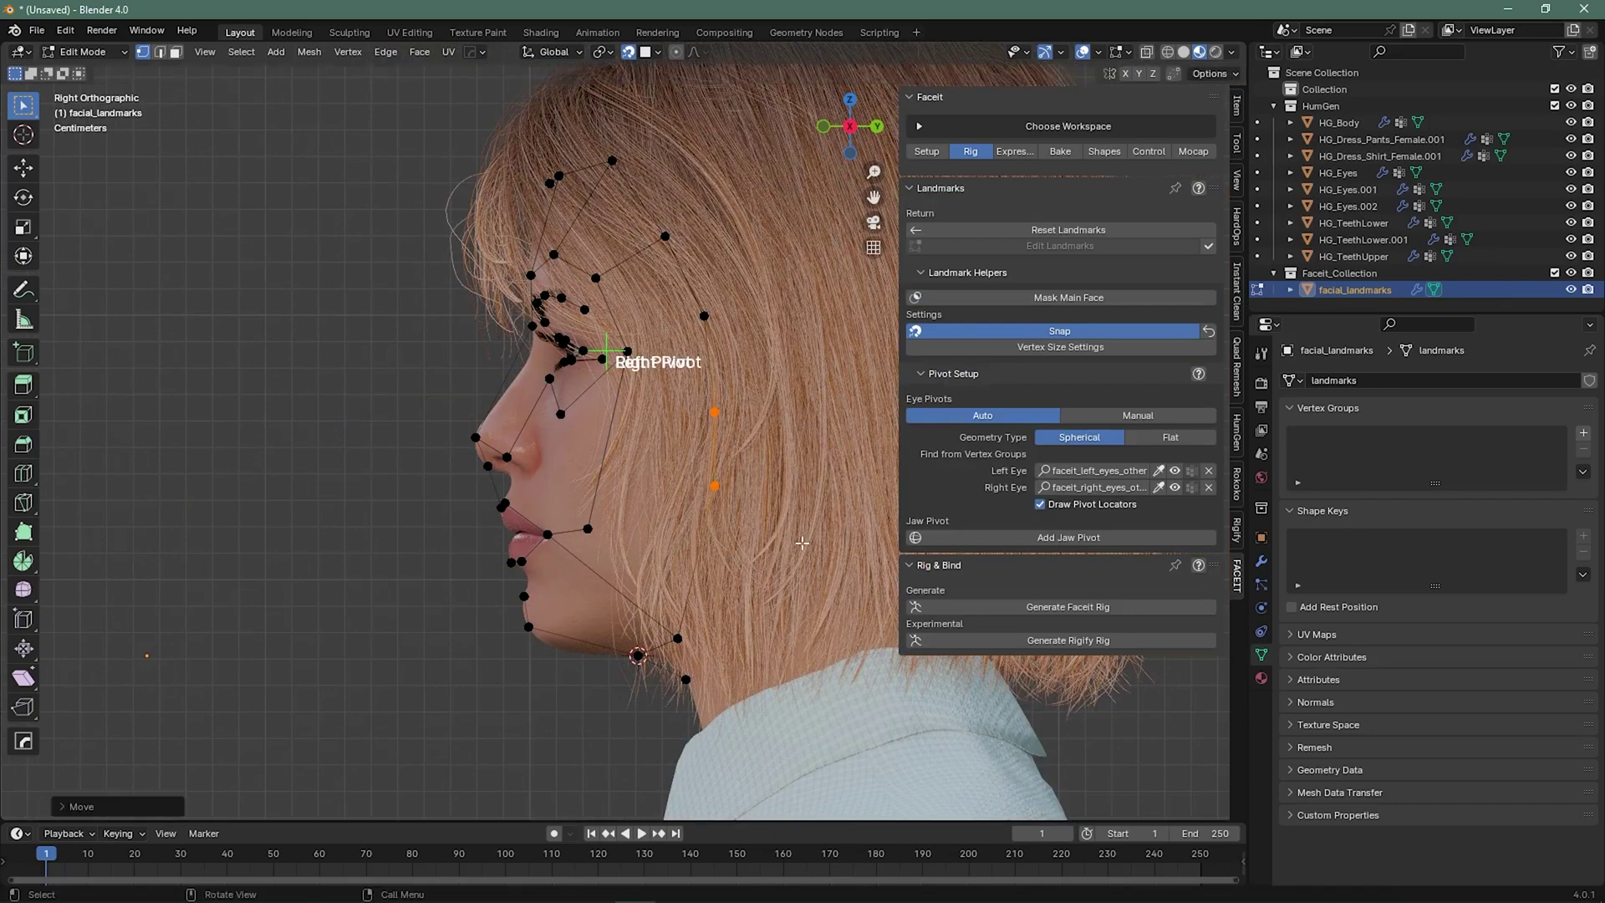
- Lower the nose-bridge landmark slightly along the facial profile in the side view
scroll(418, 422, up, 4)
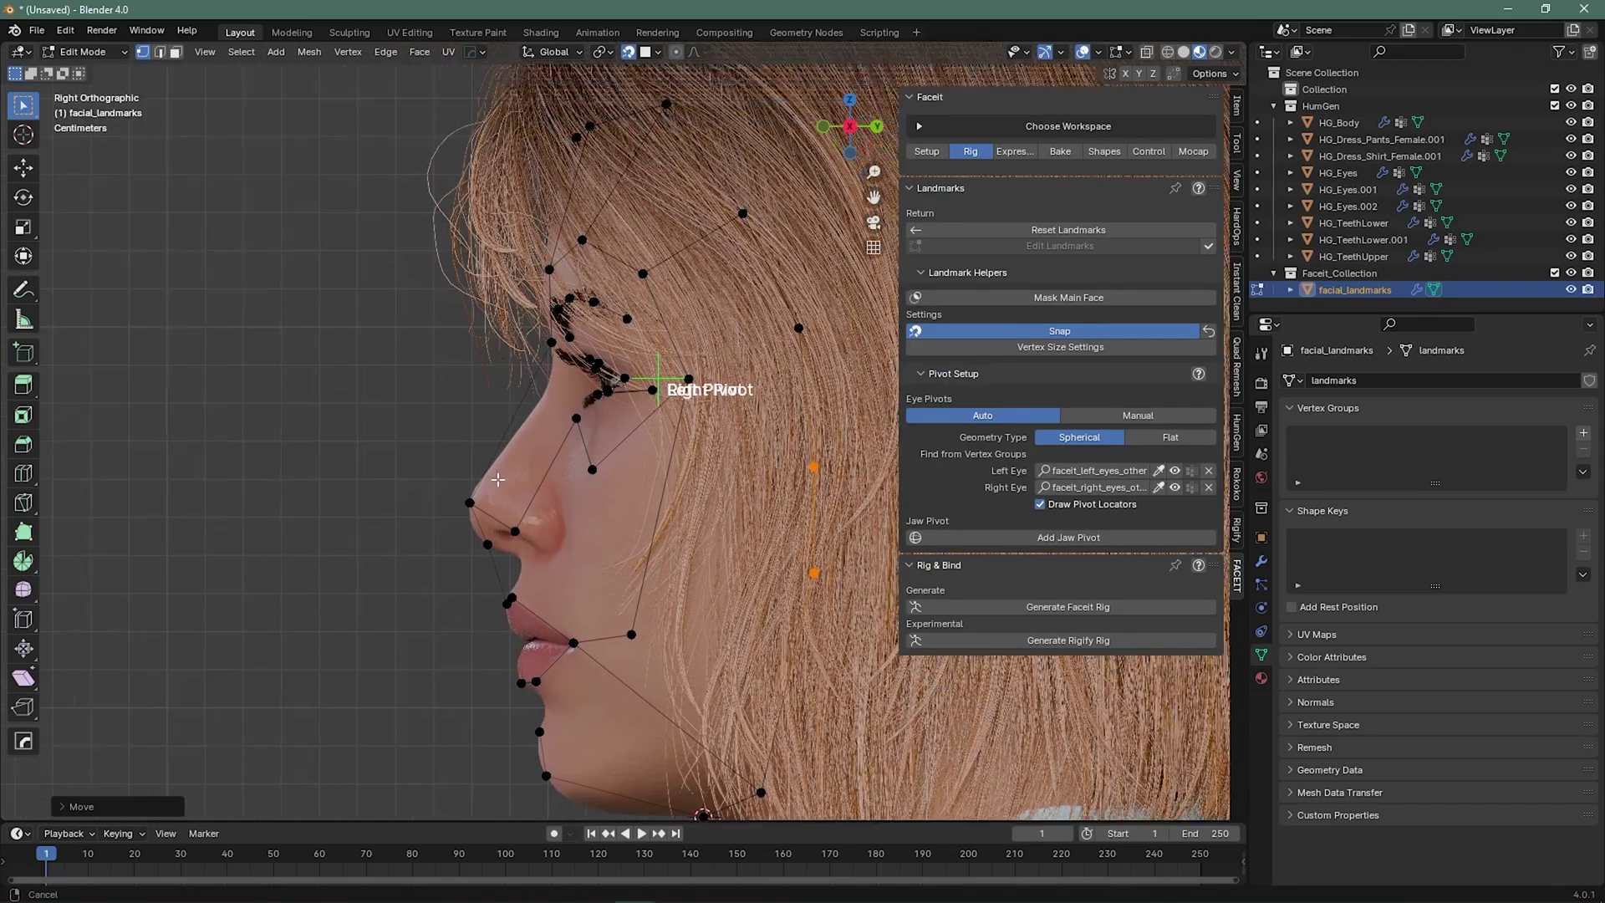
click(548, 338)
key(g)
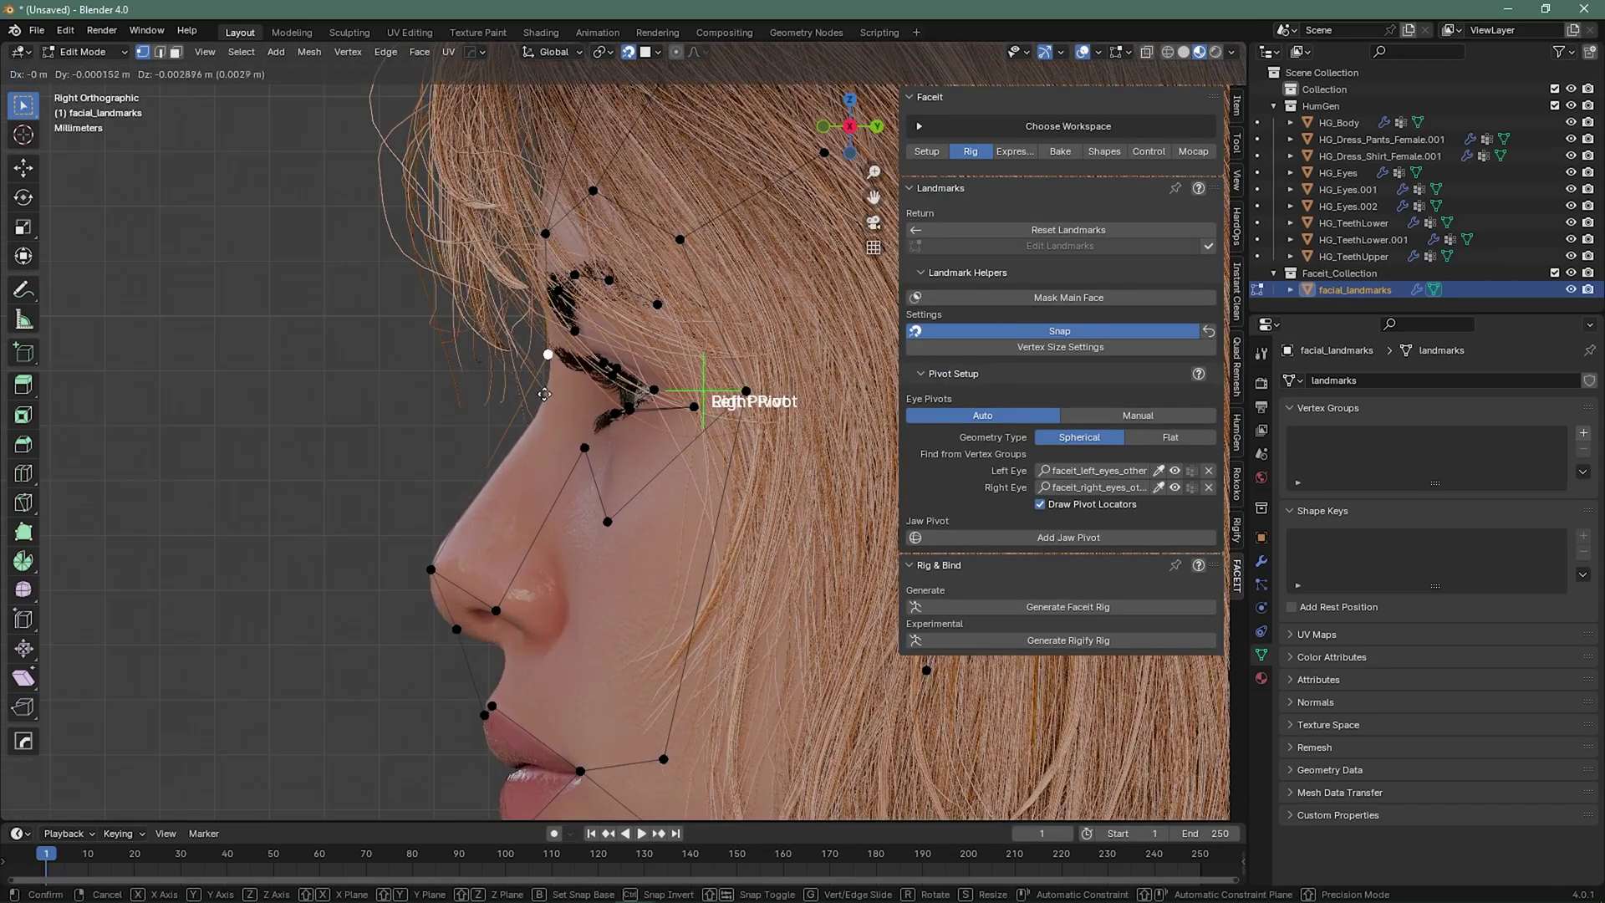
click(544, 416)
scroll(506, 464, down, 2)
- Reposition the upper chin landmark along the chin's profile between the lower lip and the chin tip
shift+middle_drag(520, 527, 445, 253)
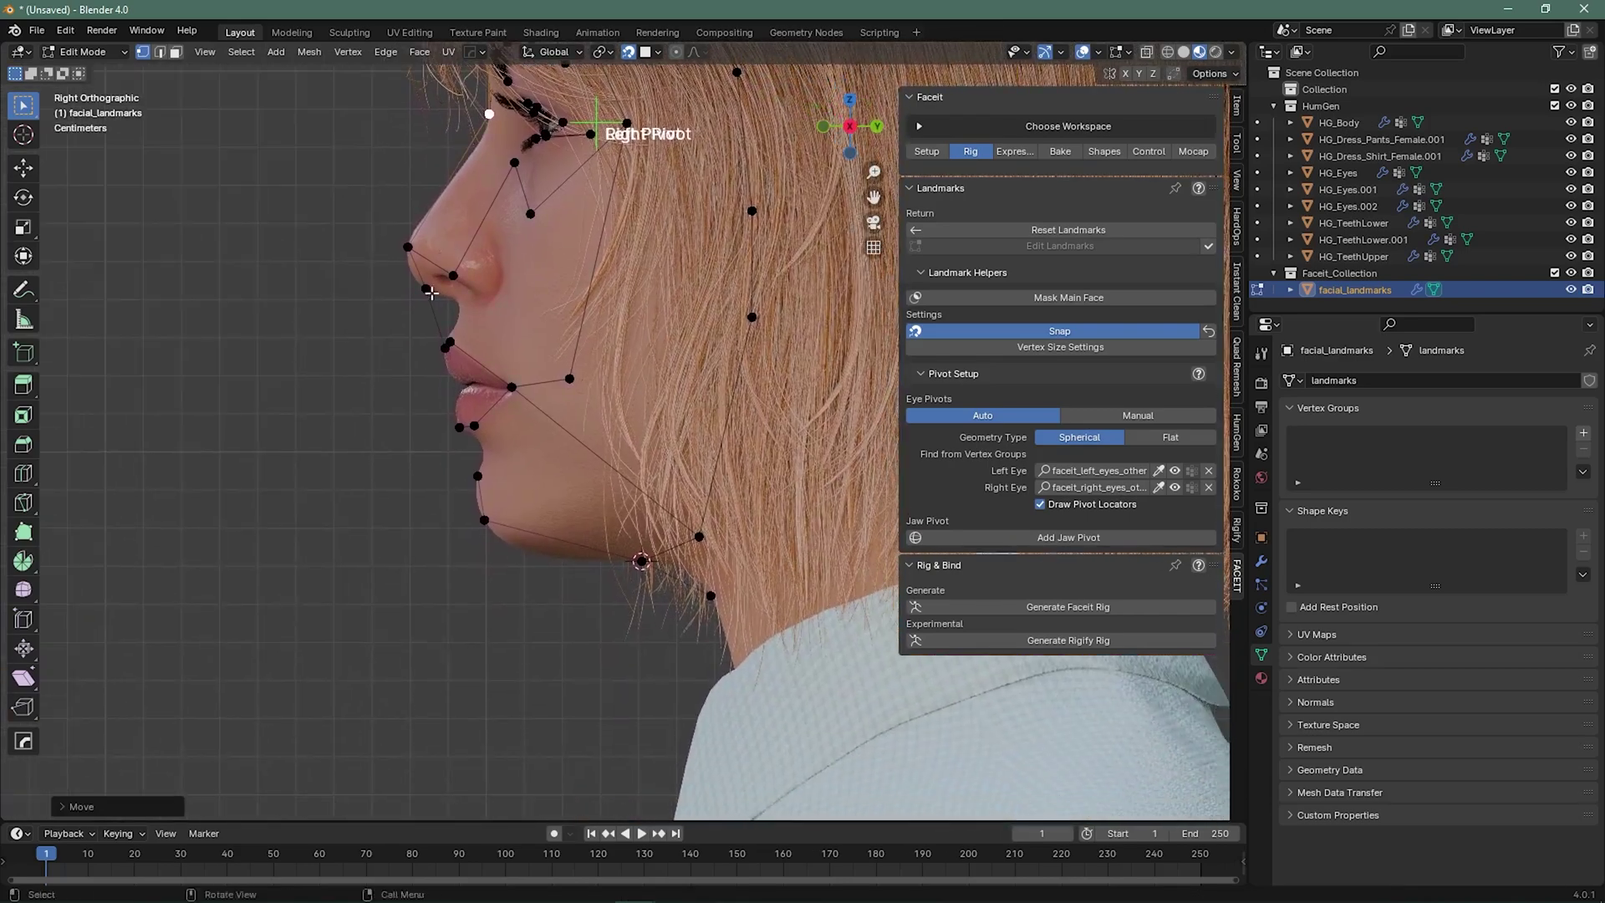
scroll(444, 253, up, 2)
click(455, 500)
key(g)
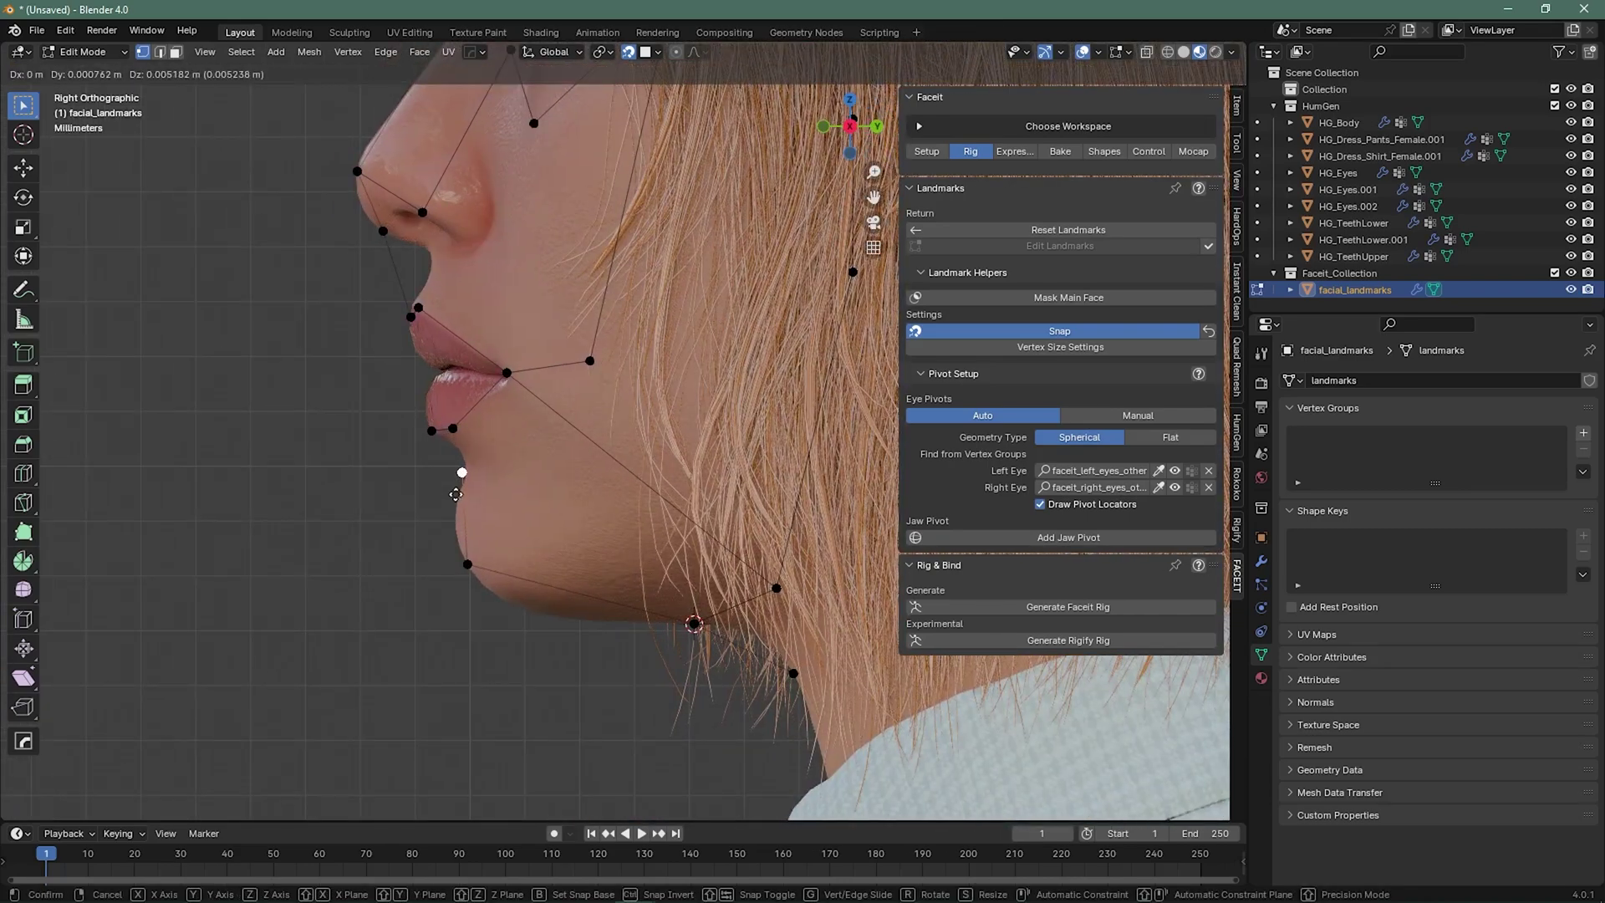
click(458, 494)
scroll(393, 571, down, 4)
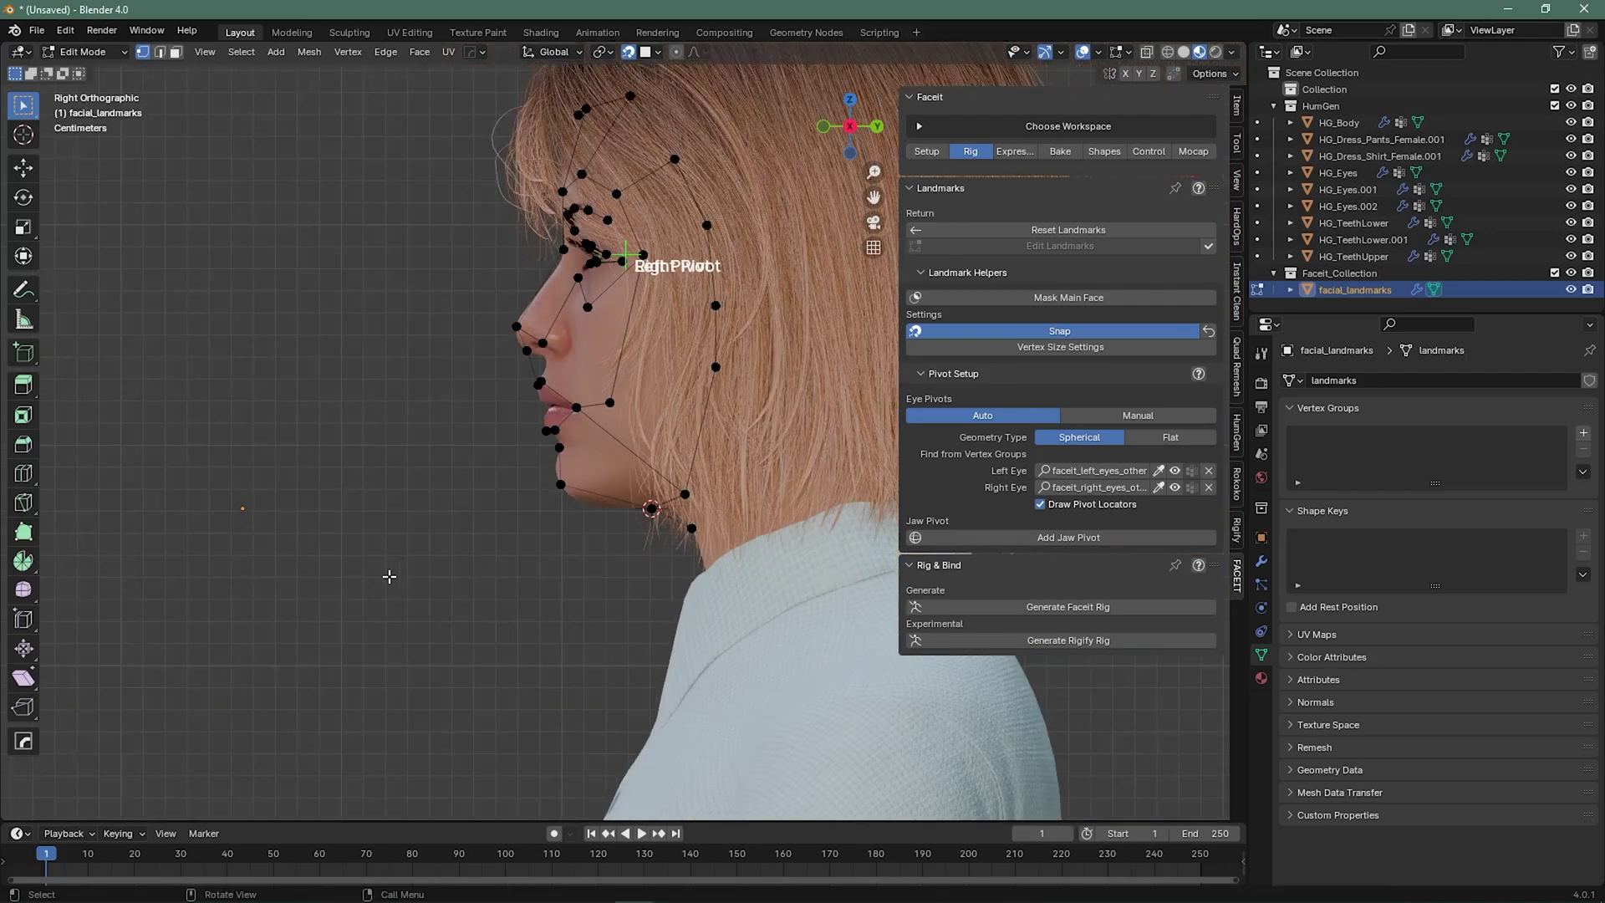
- Generate the Faceit rig from the landmarks and bind it to the registered facial parts
scroll(519, 562, down, 2)
middle_drag(490, 566, 727, 568)
scroll(762, 550, up, 2)
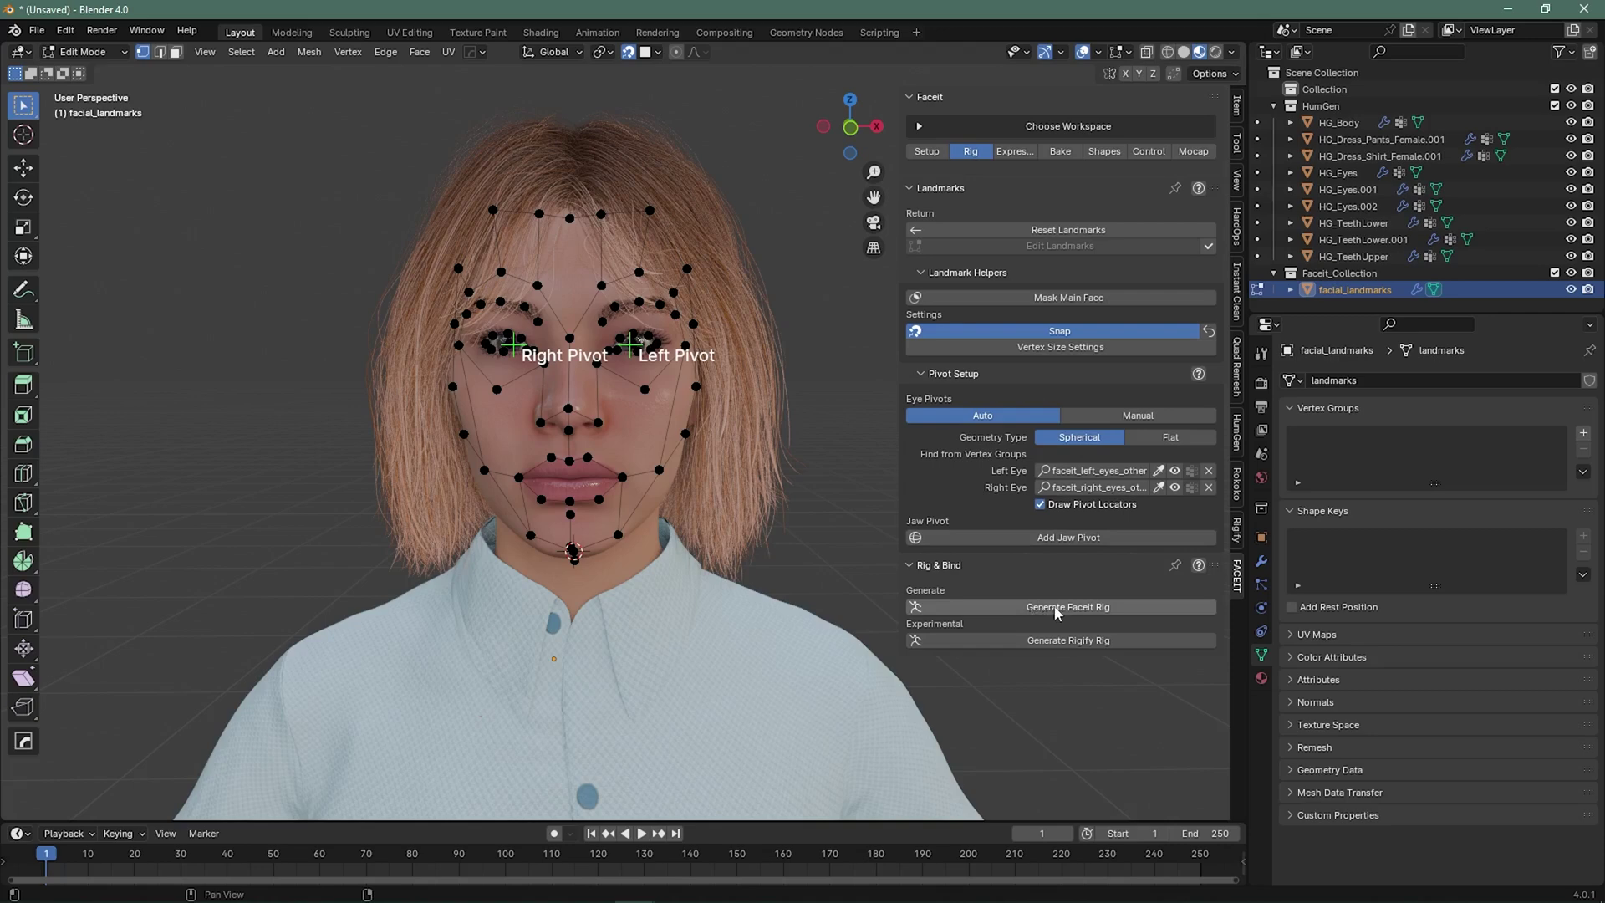
click(1122, 607)
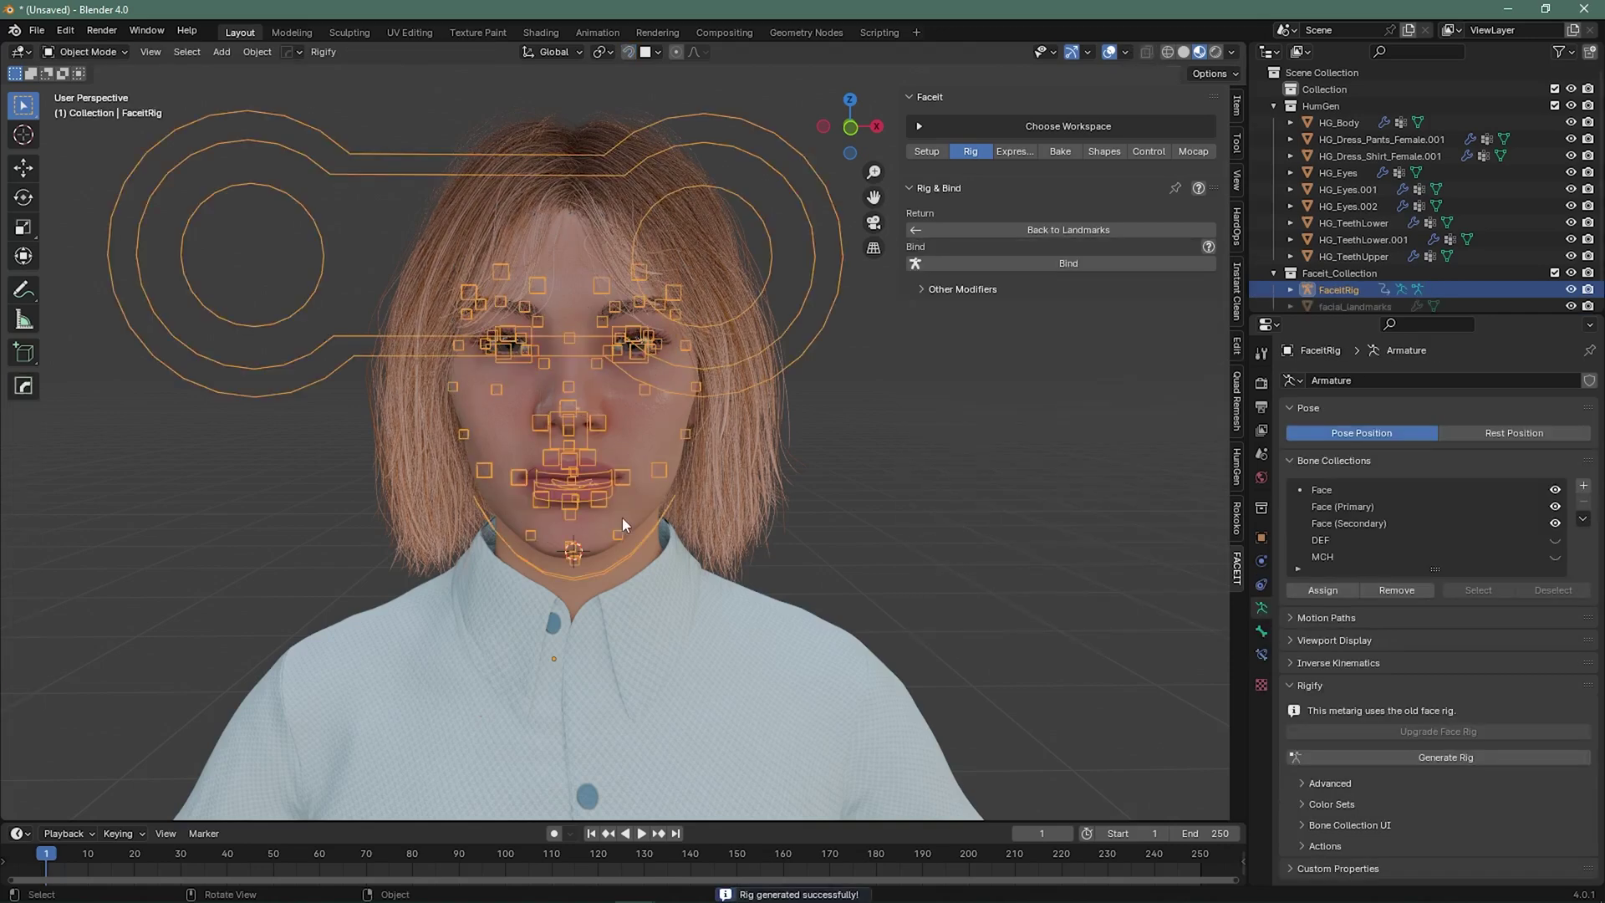
middle_drag(758, 535, 719, 560)
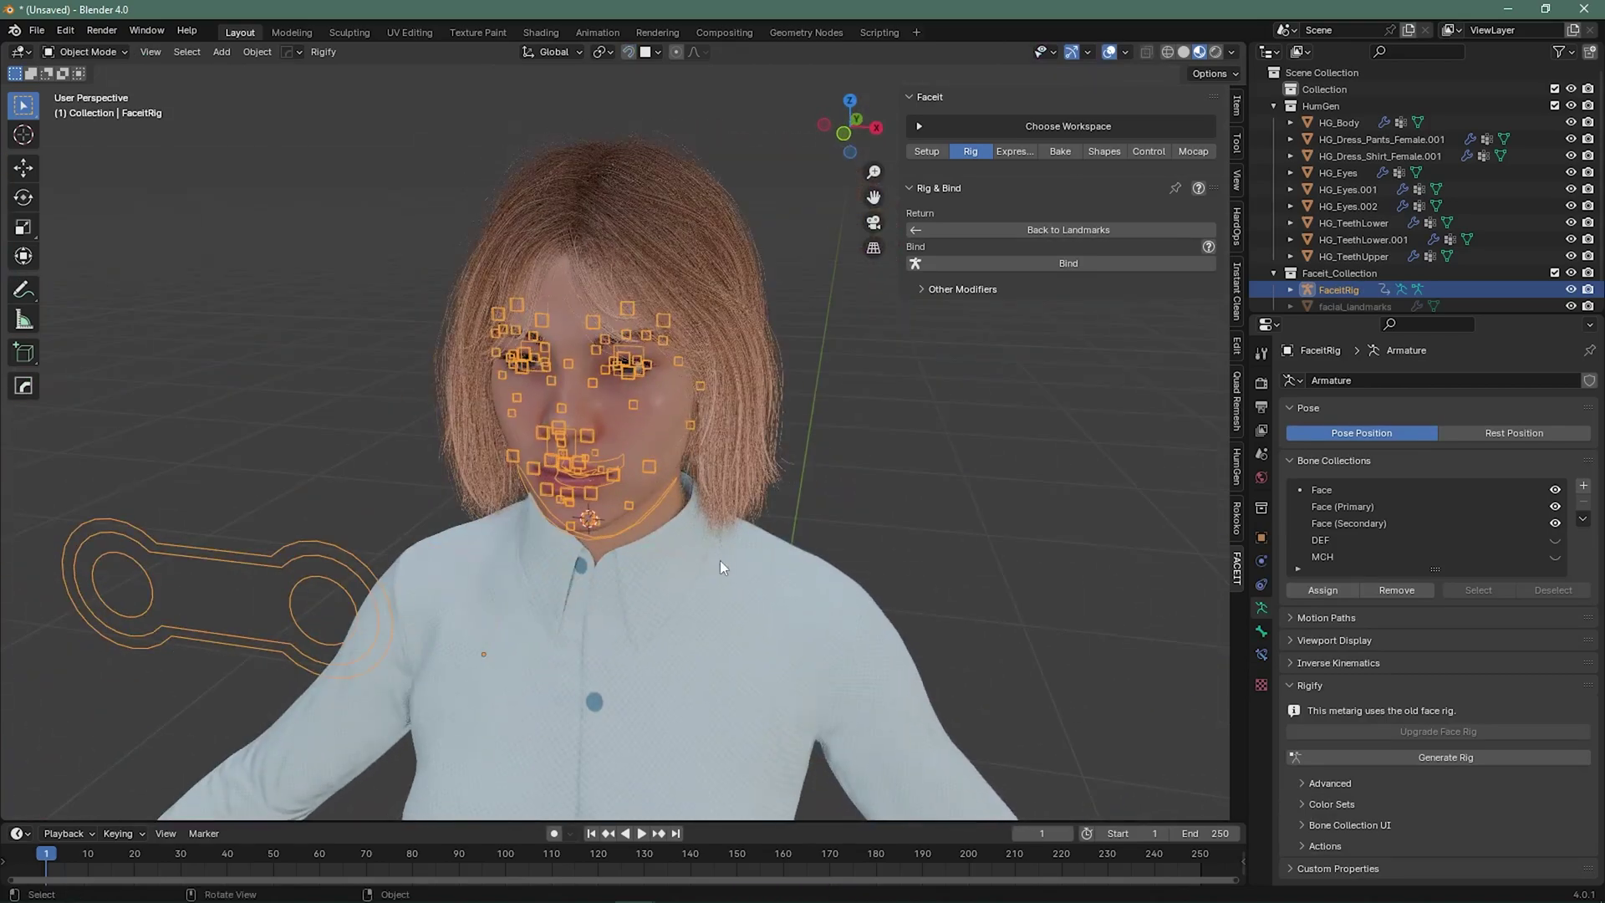
click(1056, 266)
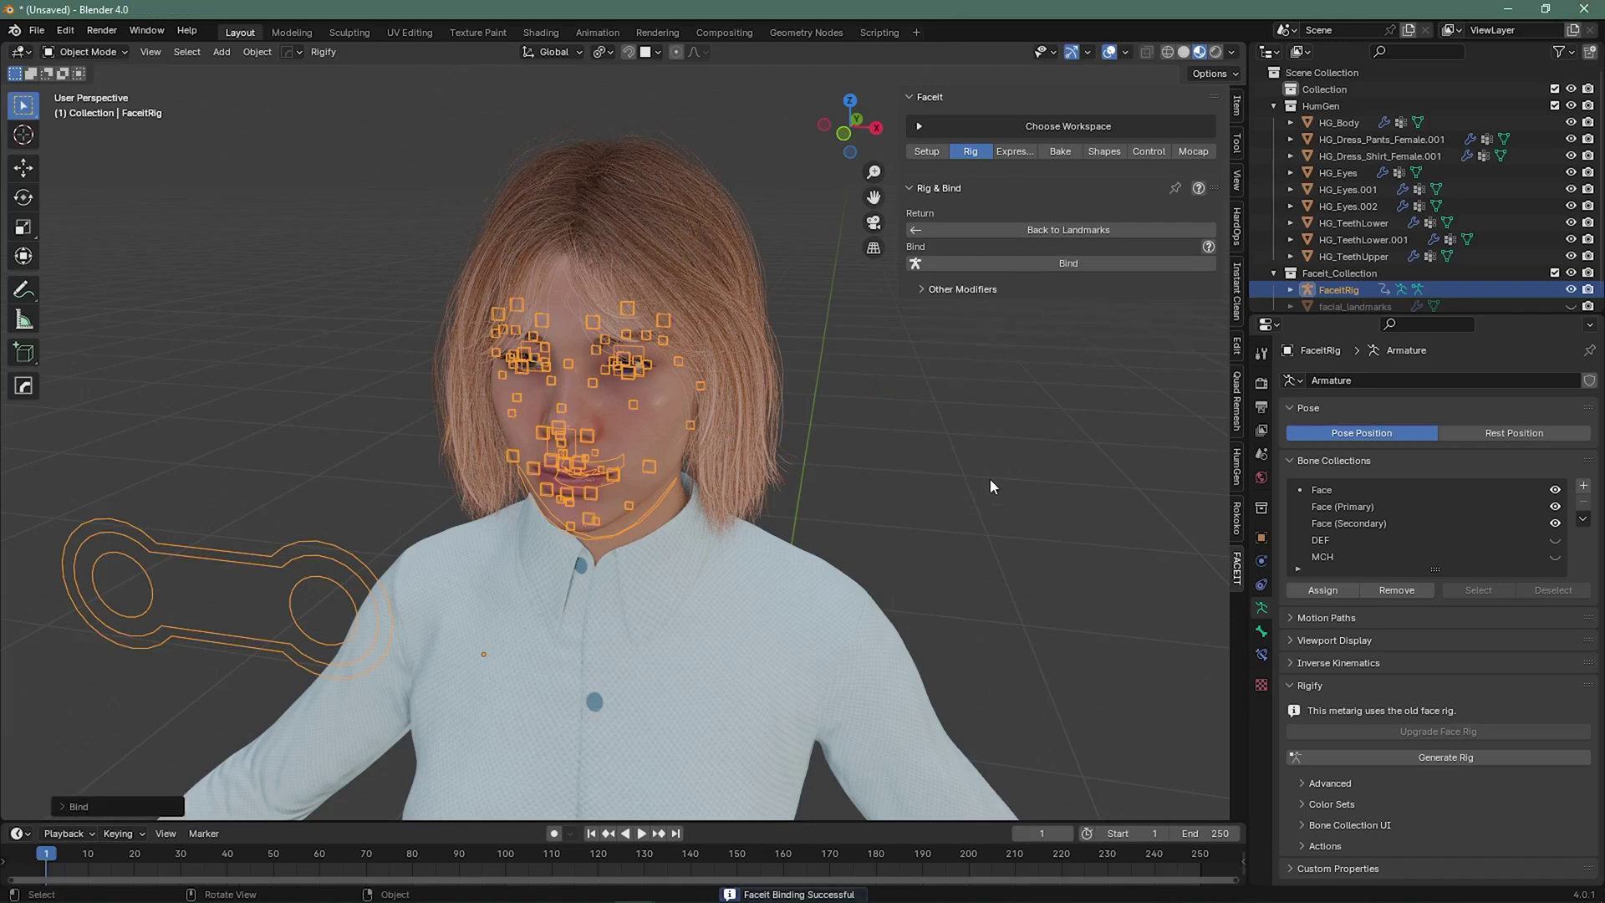
click(810, 485)
- Switch the Faceit rig to Pose Mode and test the lips.L control by raising the mouth corner into a smile
click(582, 472)
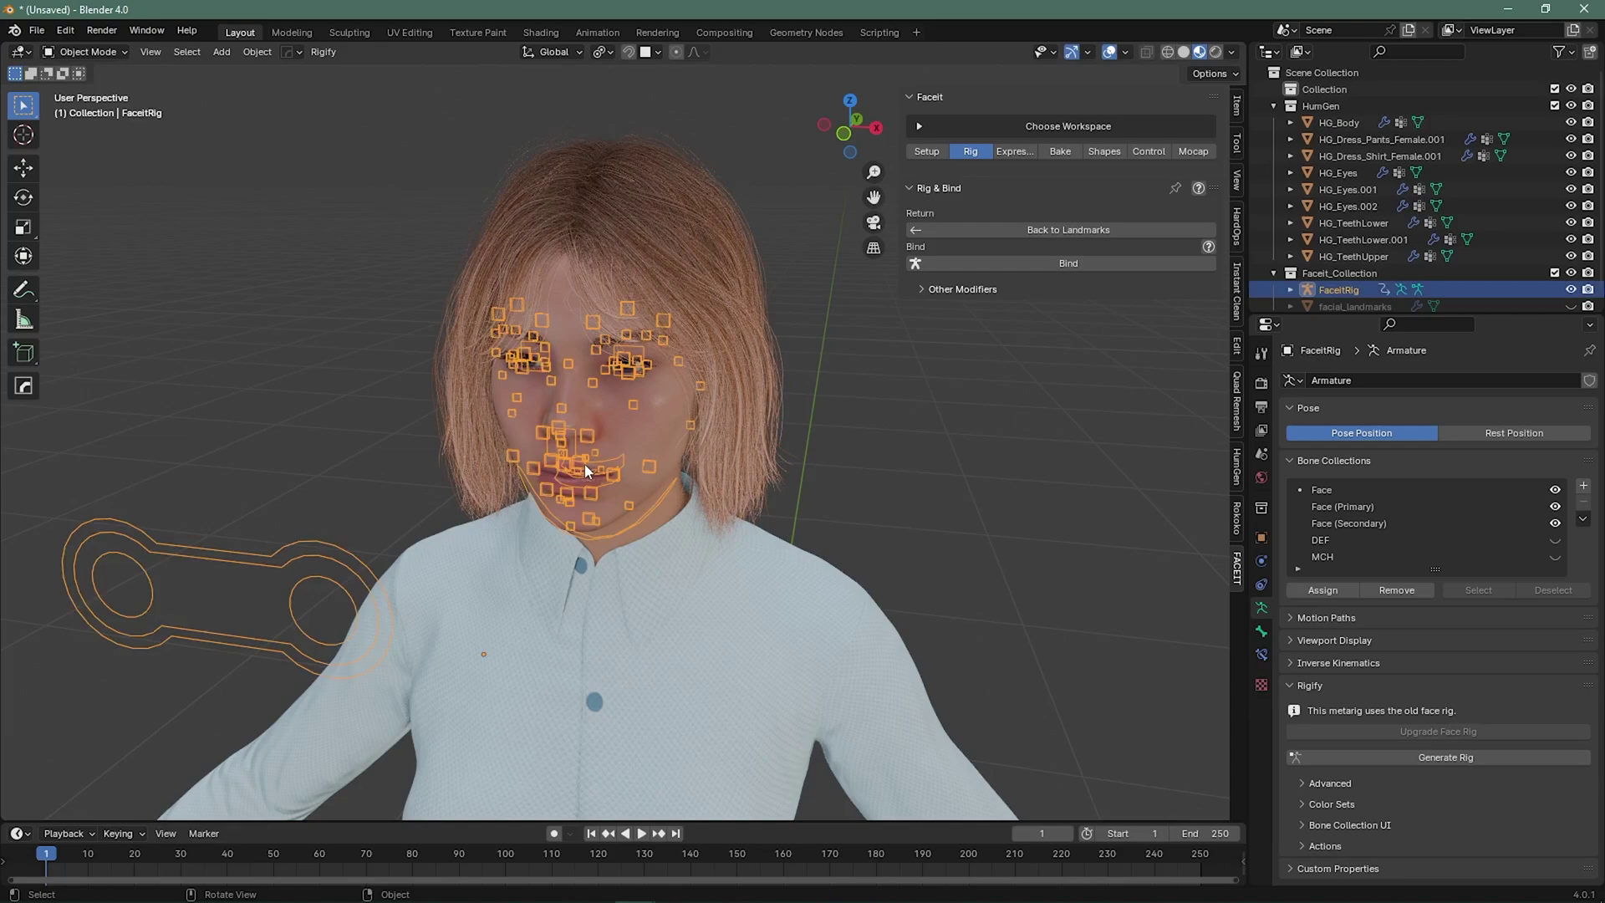
key(ctrl+Tab)
scroll(584, 464, up, 5)
middle_drag(590, 469, 629, 530)
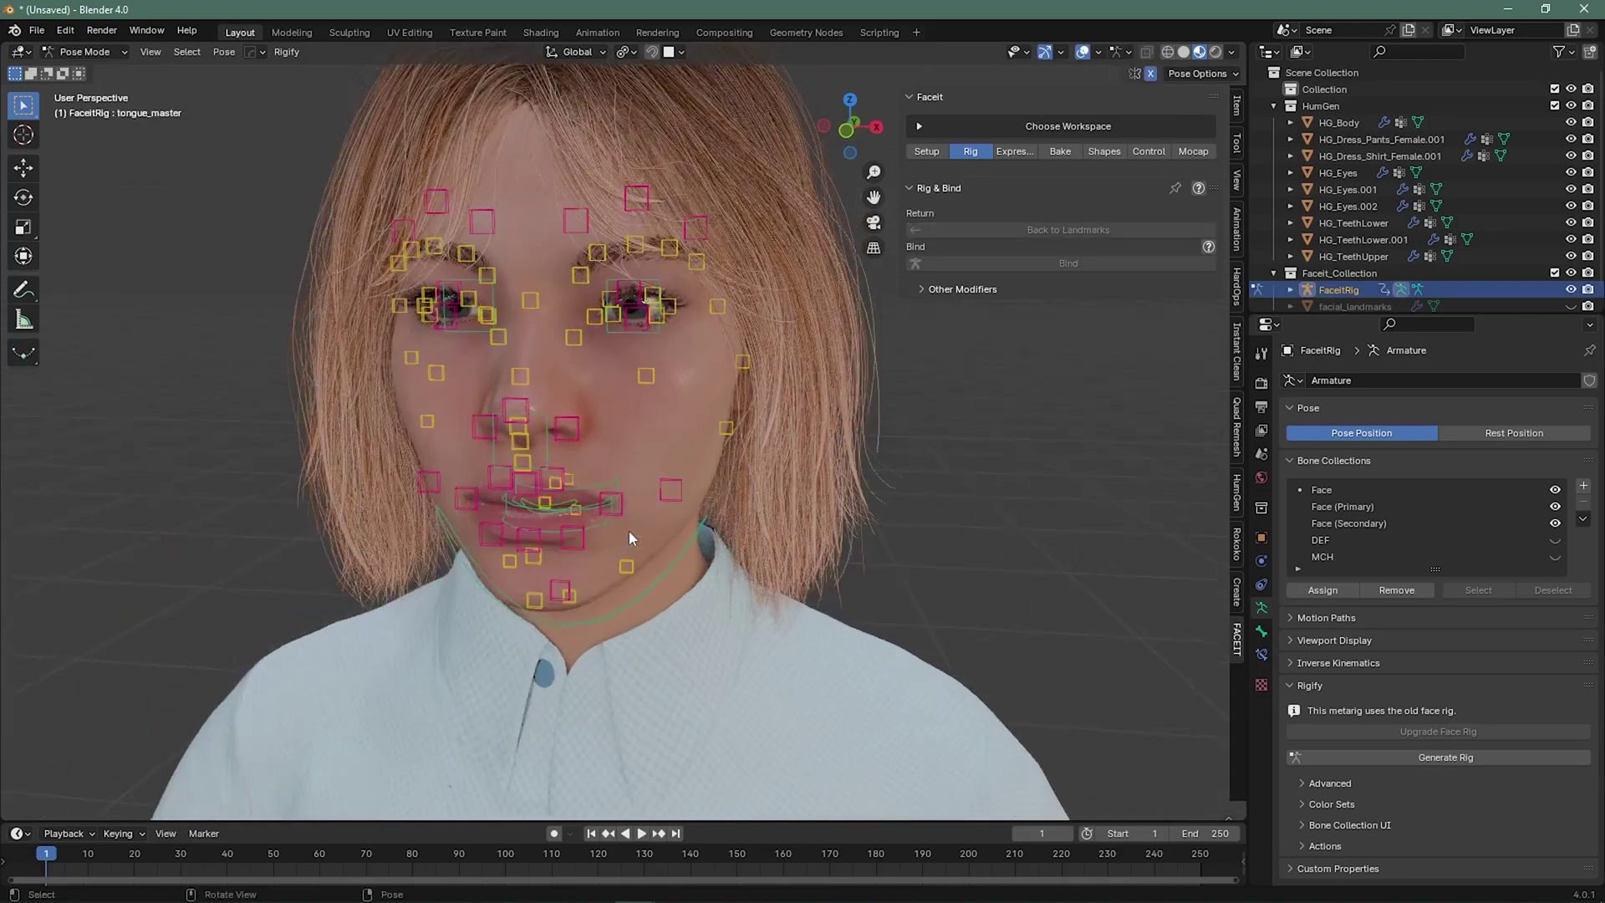
scroll(629, 530, up, 4)
click(627, 536)
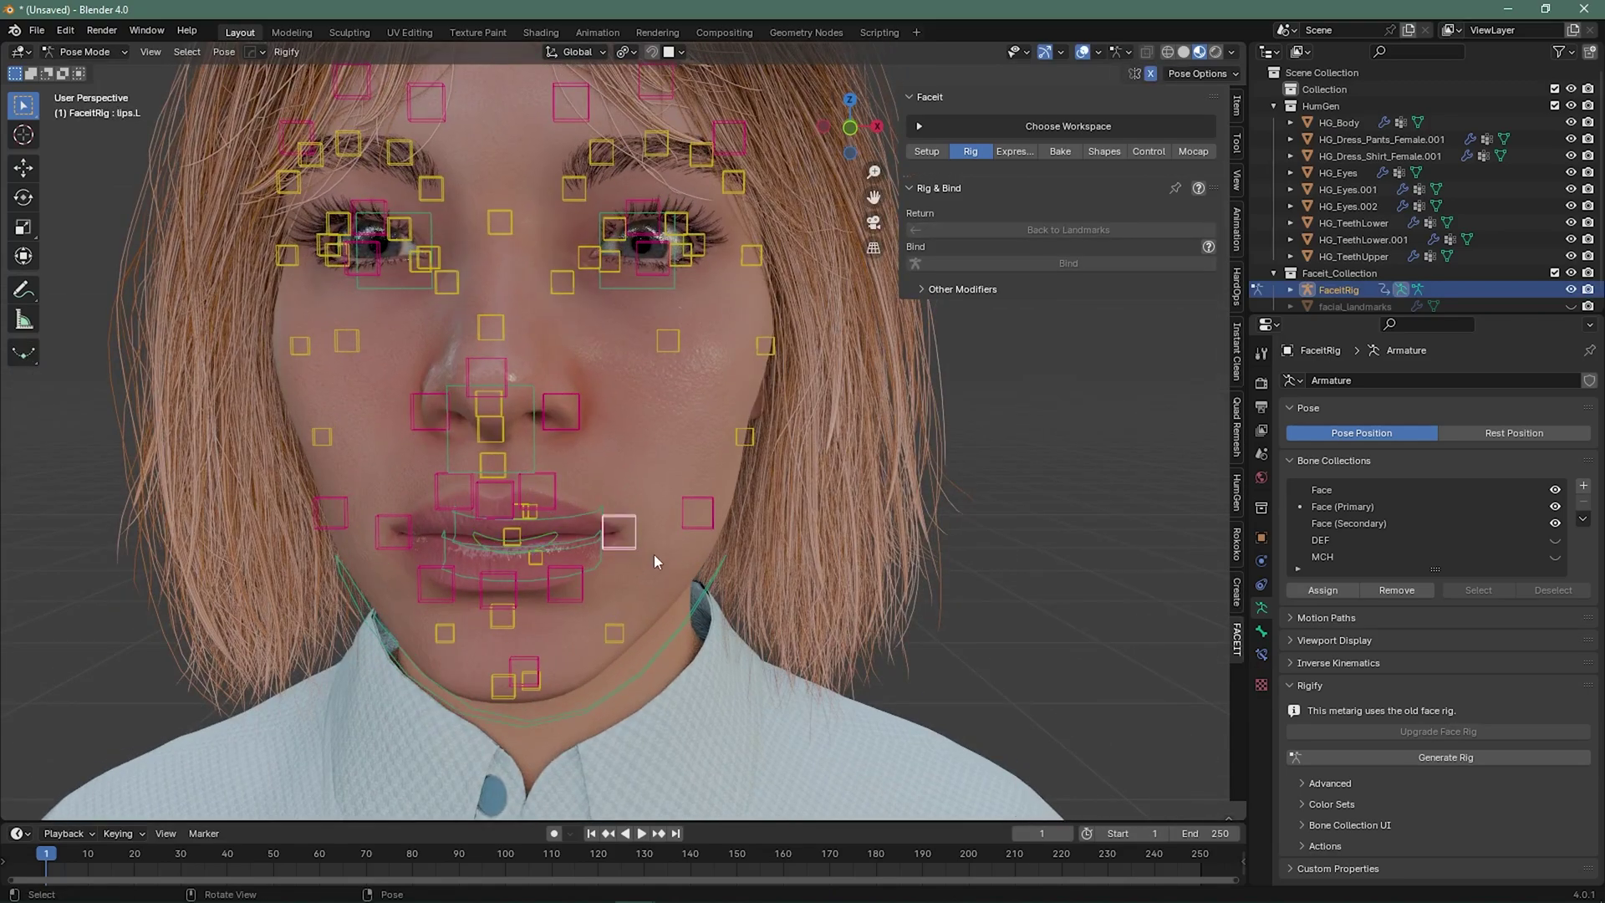
key(g)
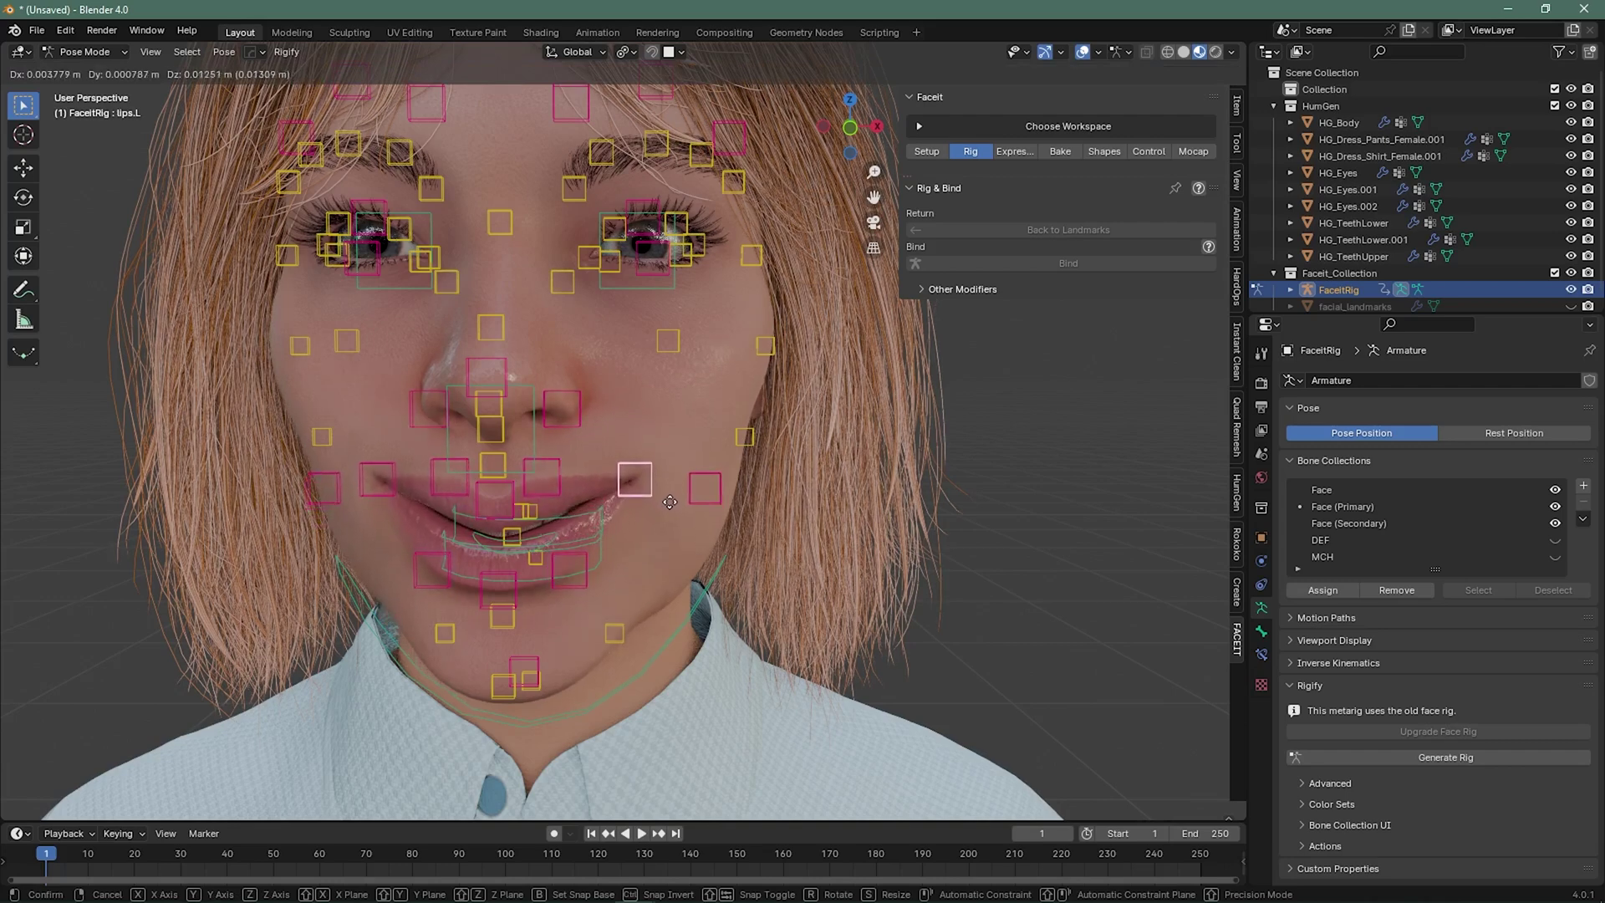
key(Escape)
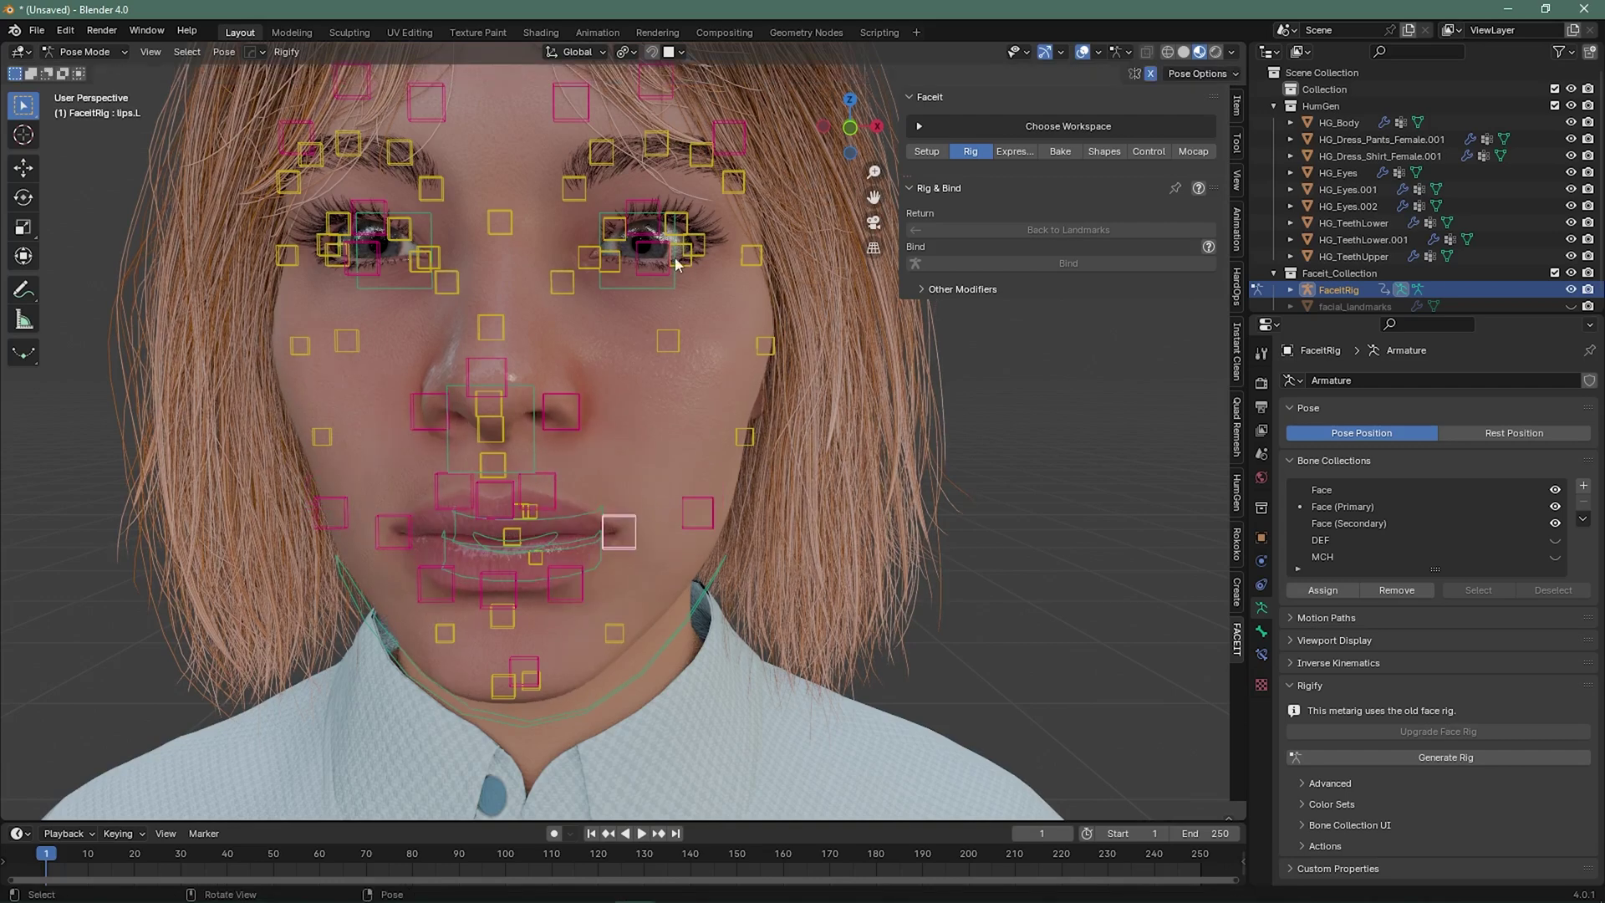
- Try moving the lower and upper left eyelid controls to test the lid deformation
click(660, 271)
key(g)
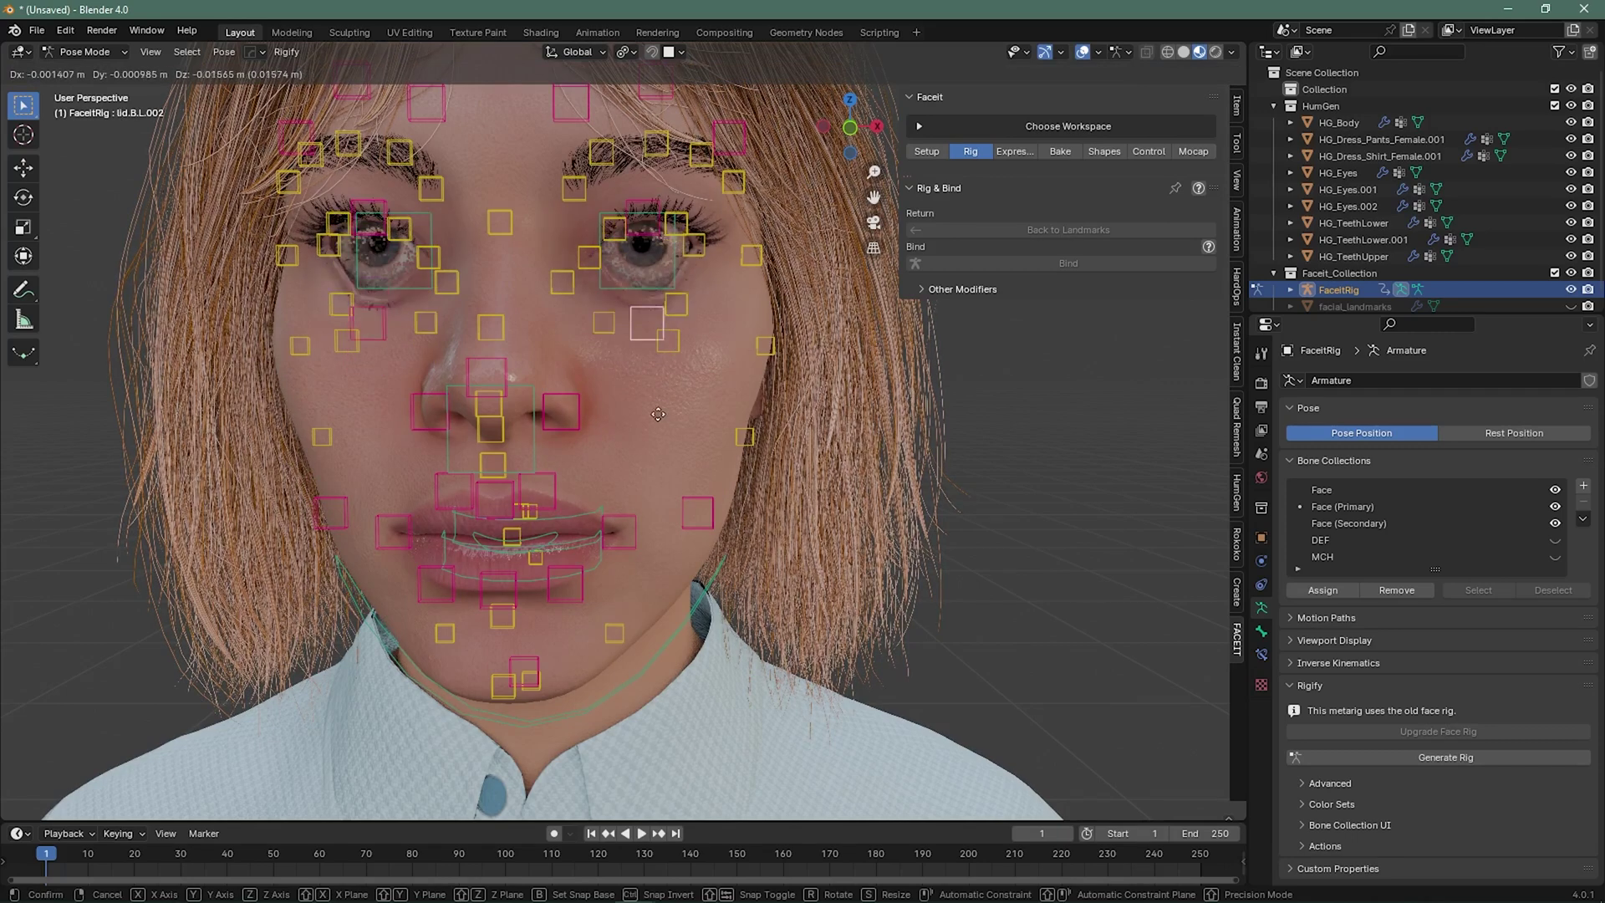
key(Escape)
click(645, 209)
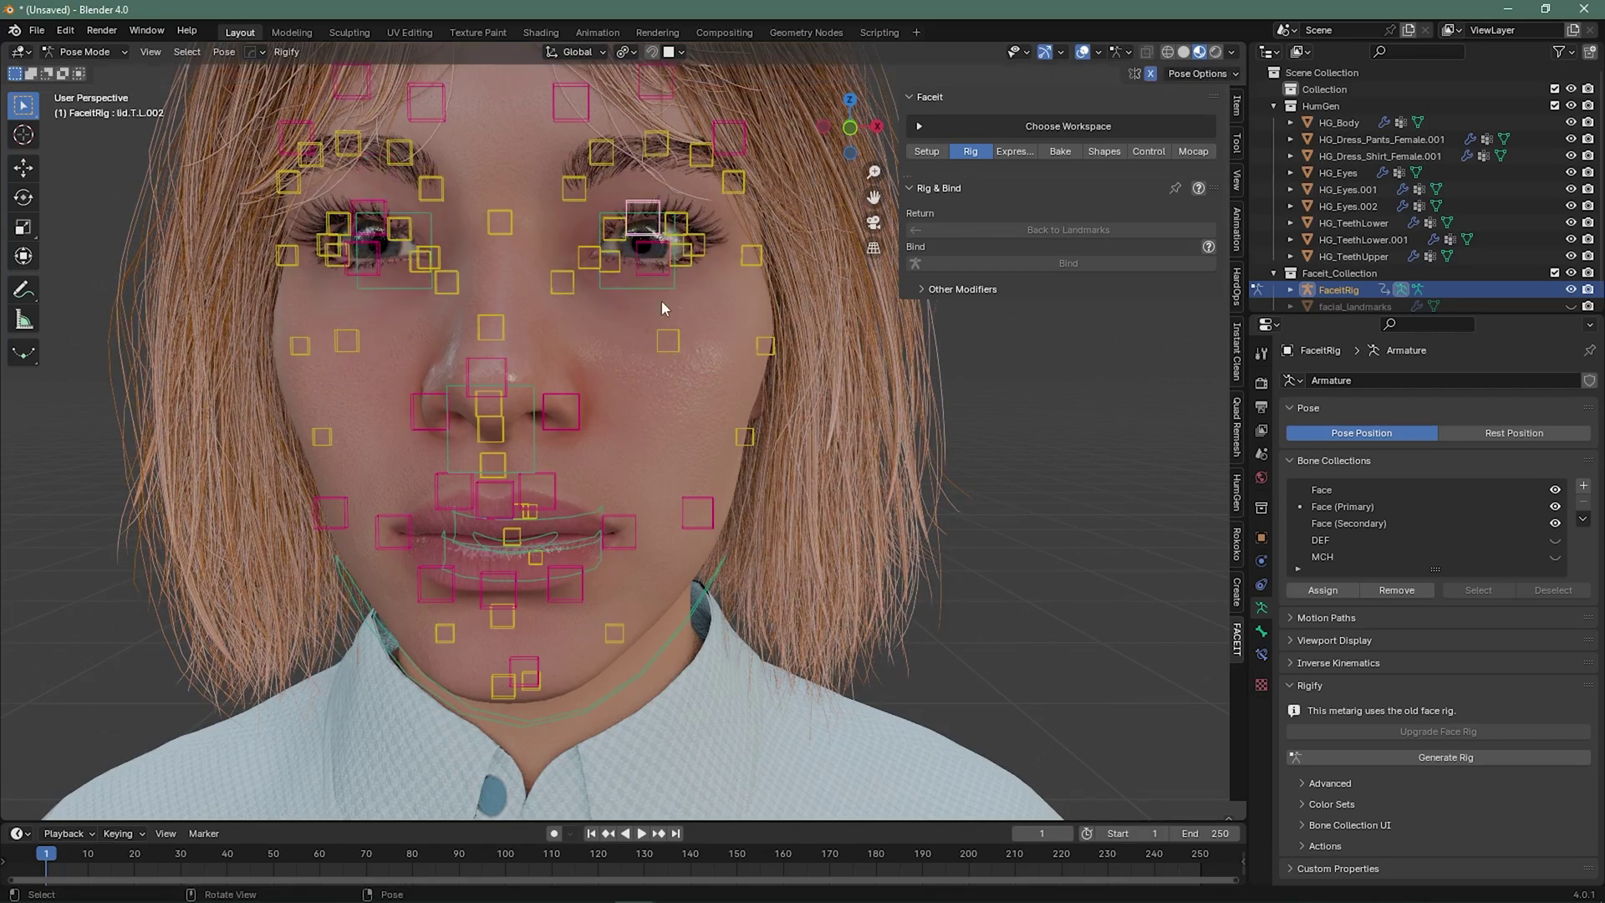
key(g)
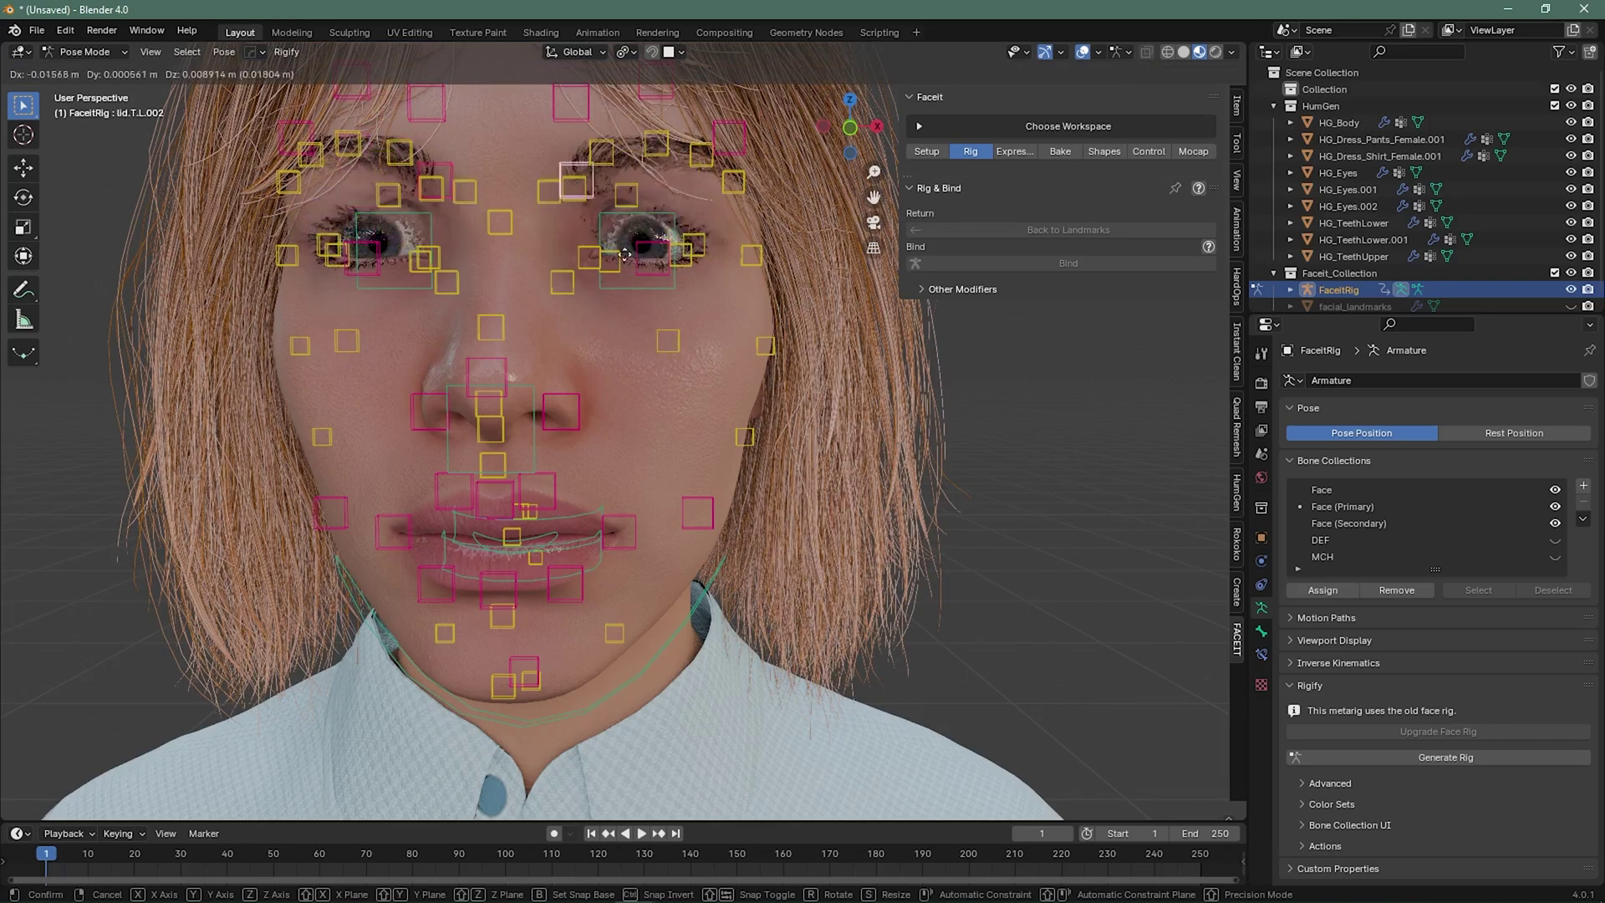
key(Escape)
key(g)
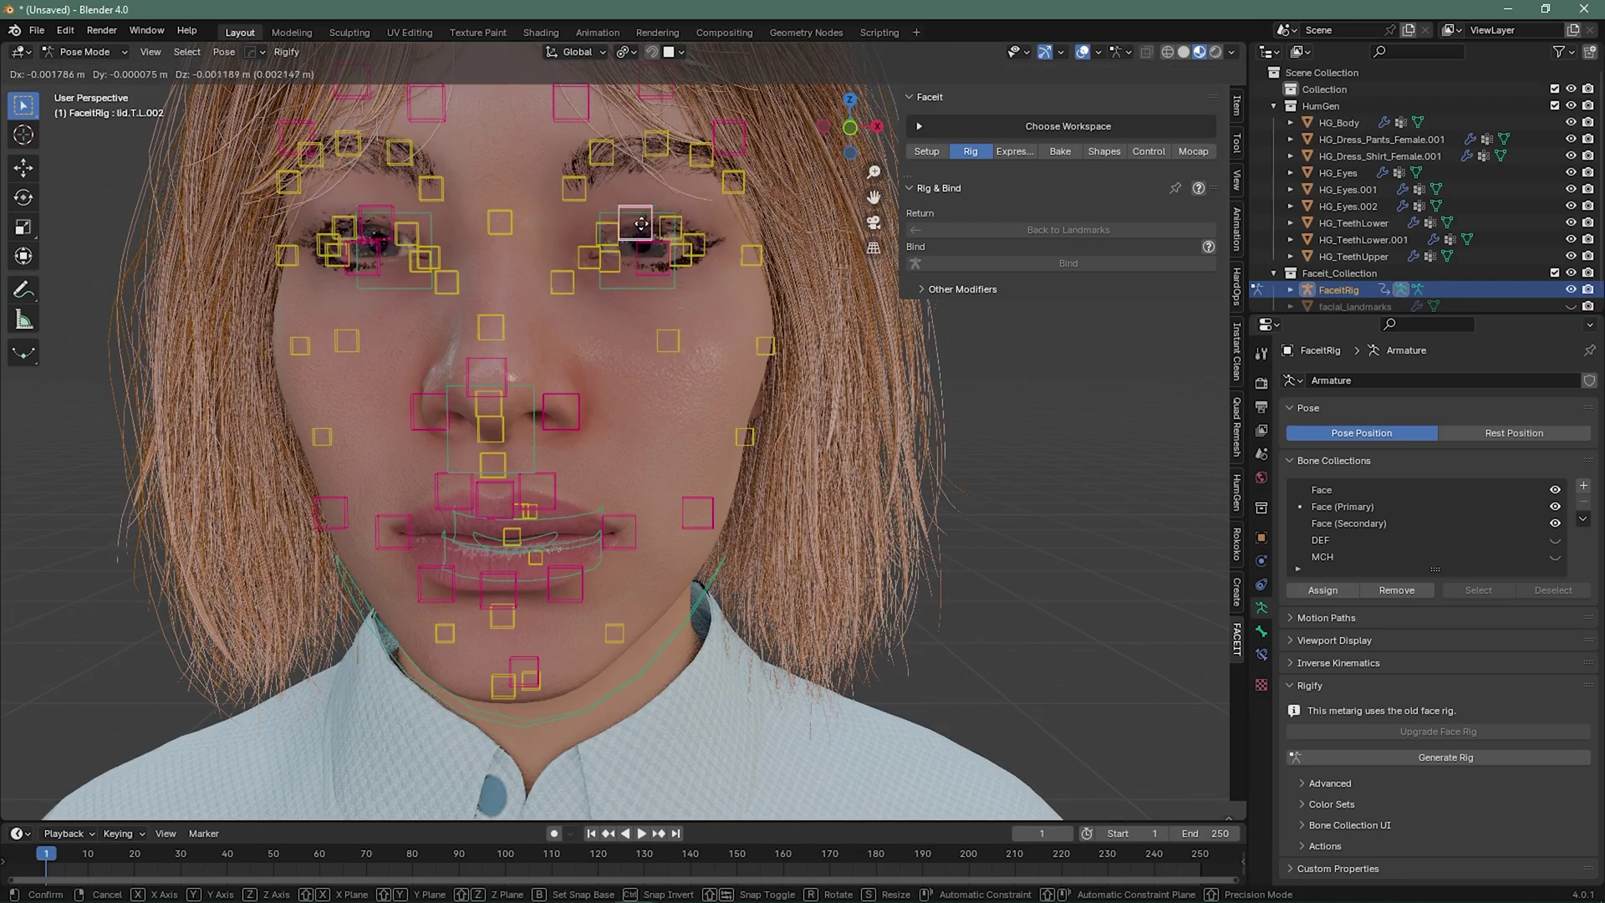
right_click(640, 226)
- Try moving the eyes master control from angled and frontal views to test how the eyeballs follow it
scroll(646, 334, down, 6)
middle_drag(602, 421, 362, 505)
click(355, 502)
click(395, 500)
scroll(553, 389, up, 6)
key(g)
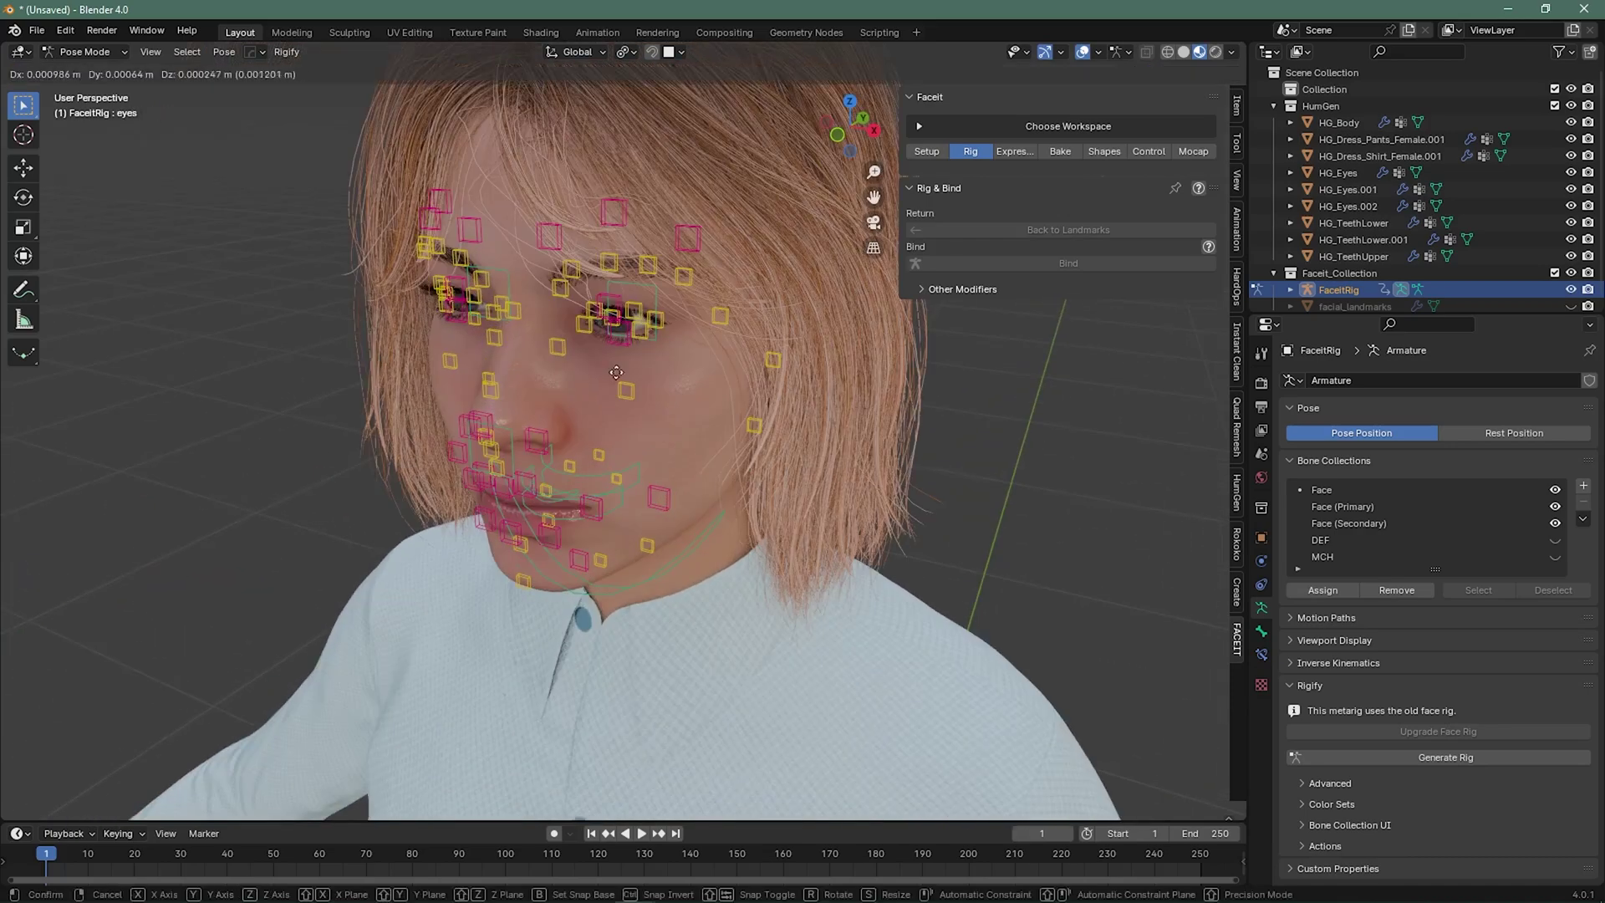
right_click(690, 460)
scroll(691, 459, down, 1)
middle_drag(739, 411, 797, 368)
scroll(696, 383, up, 3)
key(g)
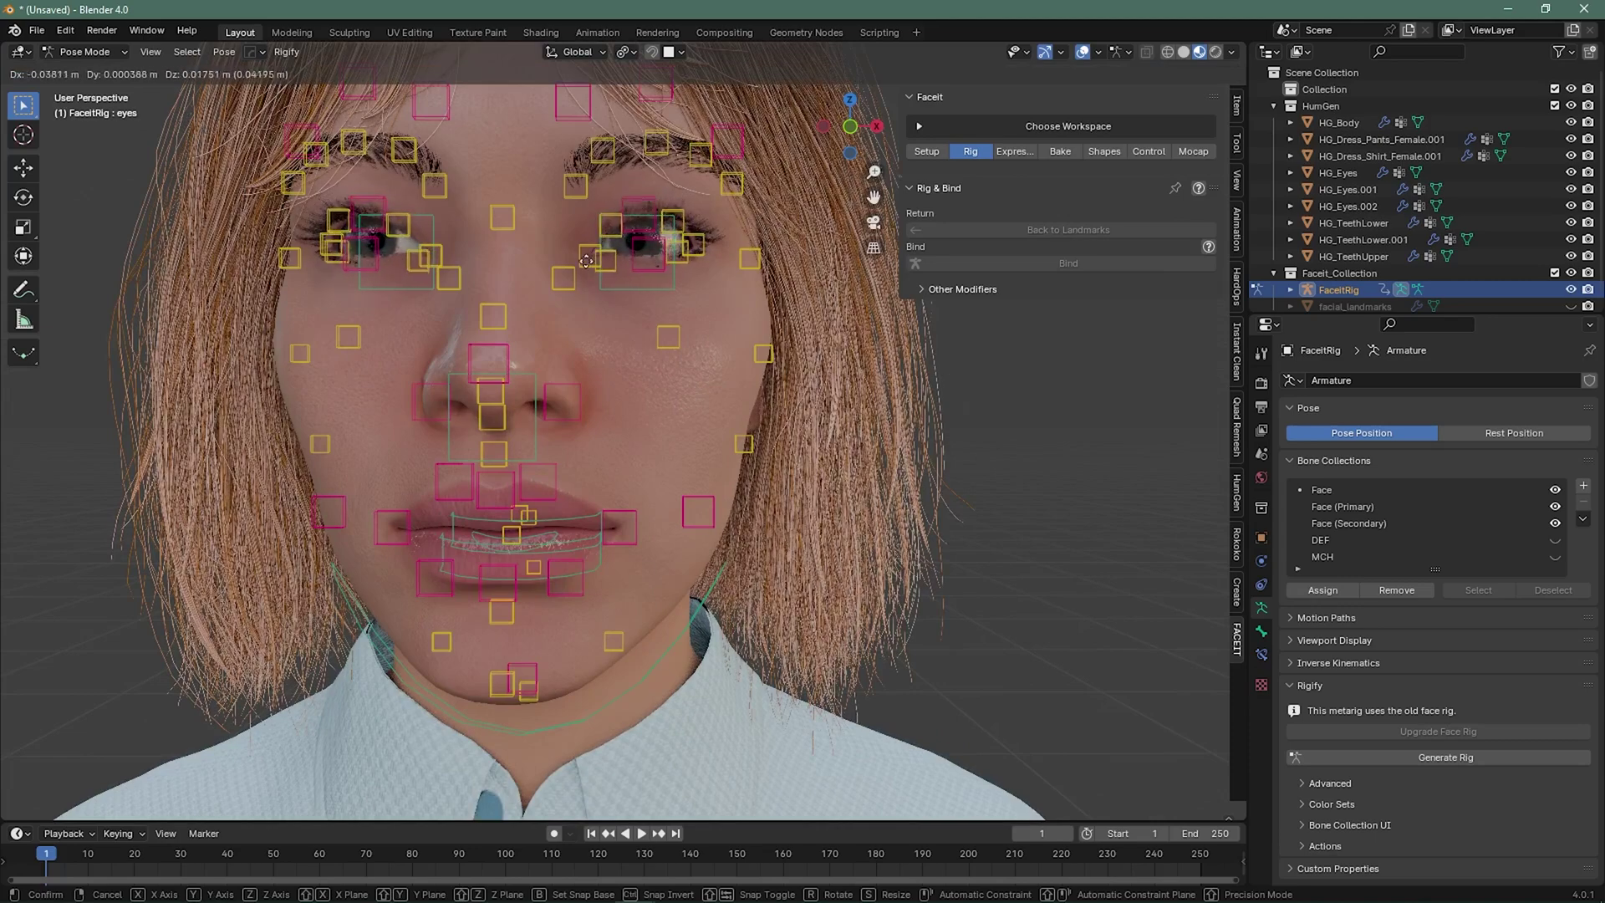
right_click(660, 373)
- Lower the upper left eyelid control, lid.T.L.002, with mirroring active to close both eyes
scroll(664, 376, down, 4)
middle_drag(669, 381, 660, 436)
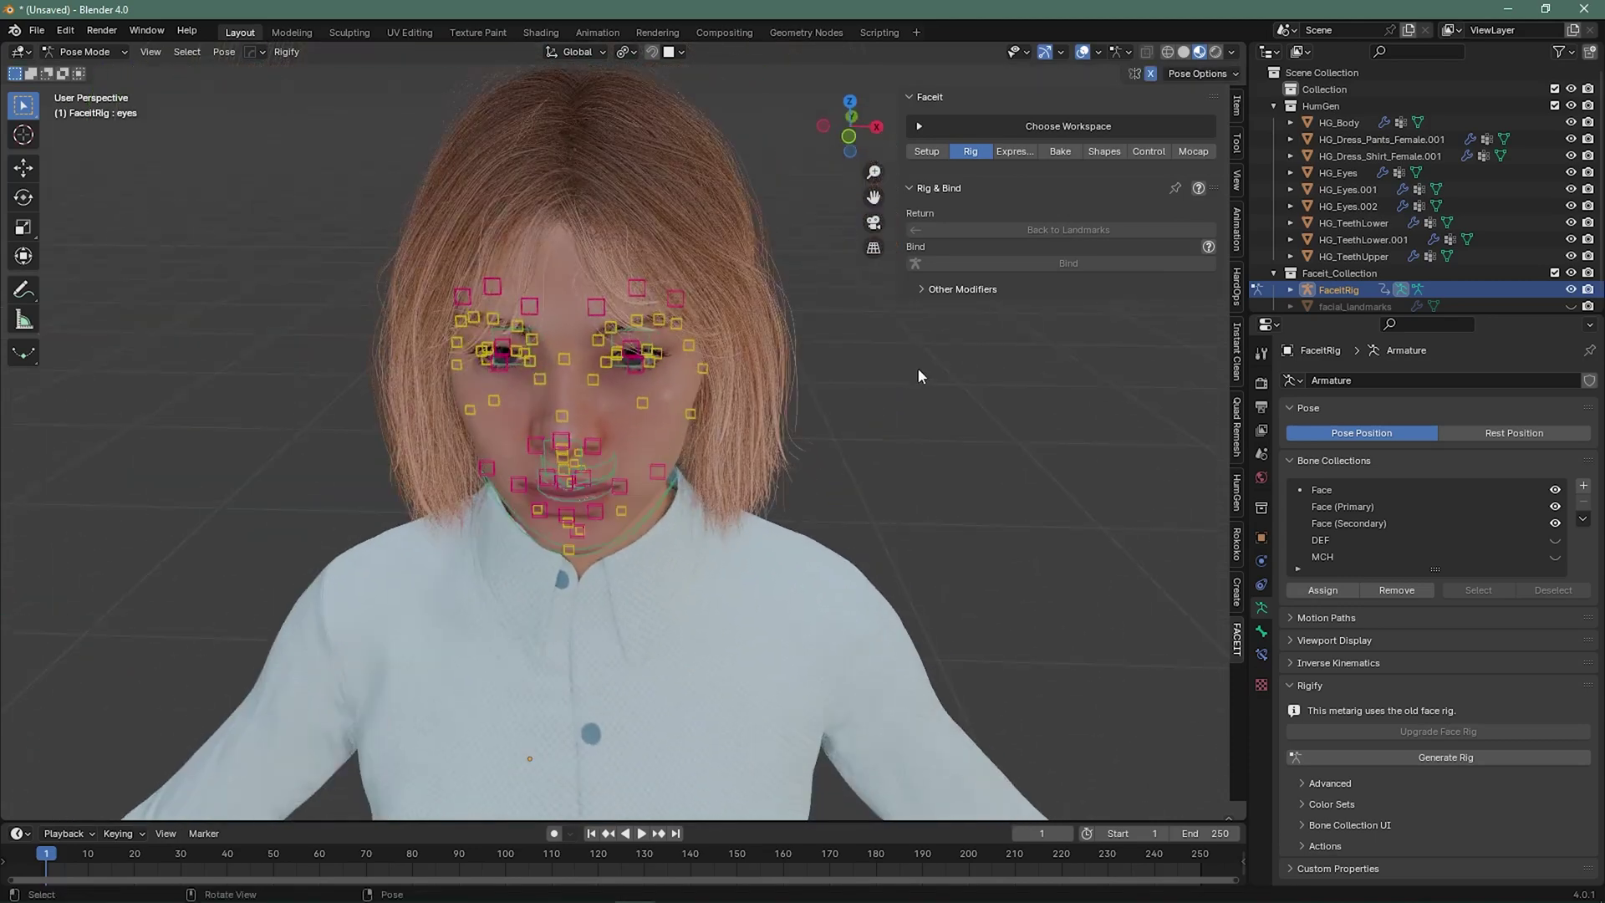
middle_drag(820, 380, 831, 425)
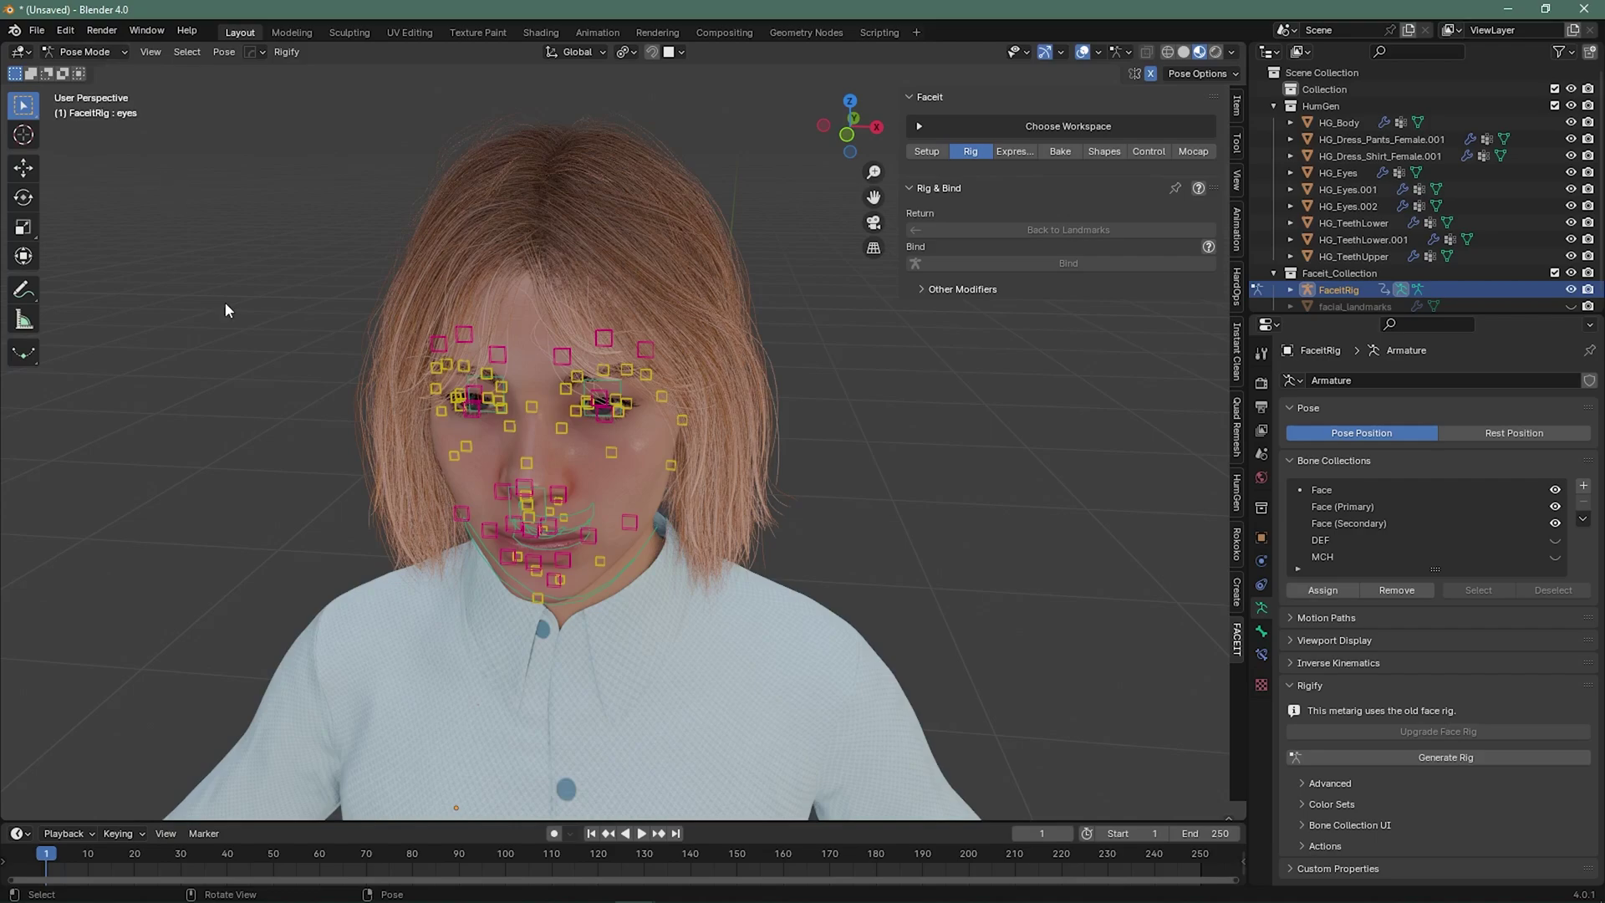
scroll(223, 298, up, 6)
shift+middle_drag(378, 408, 698, 343)
click(706, 301)
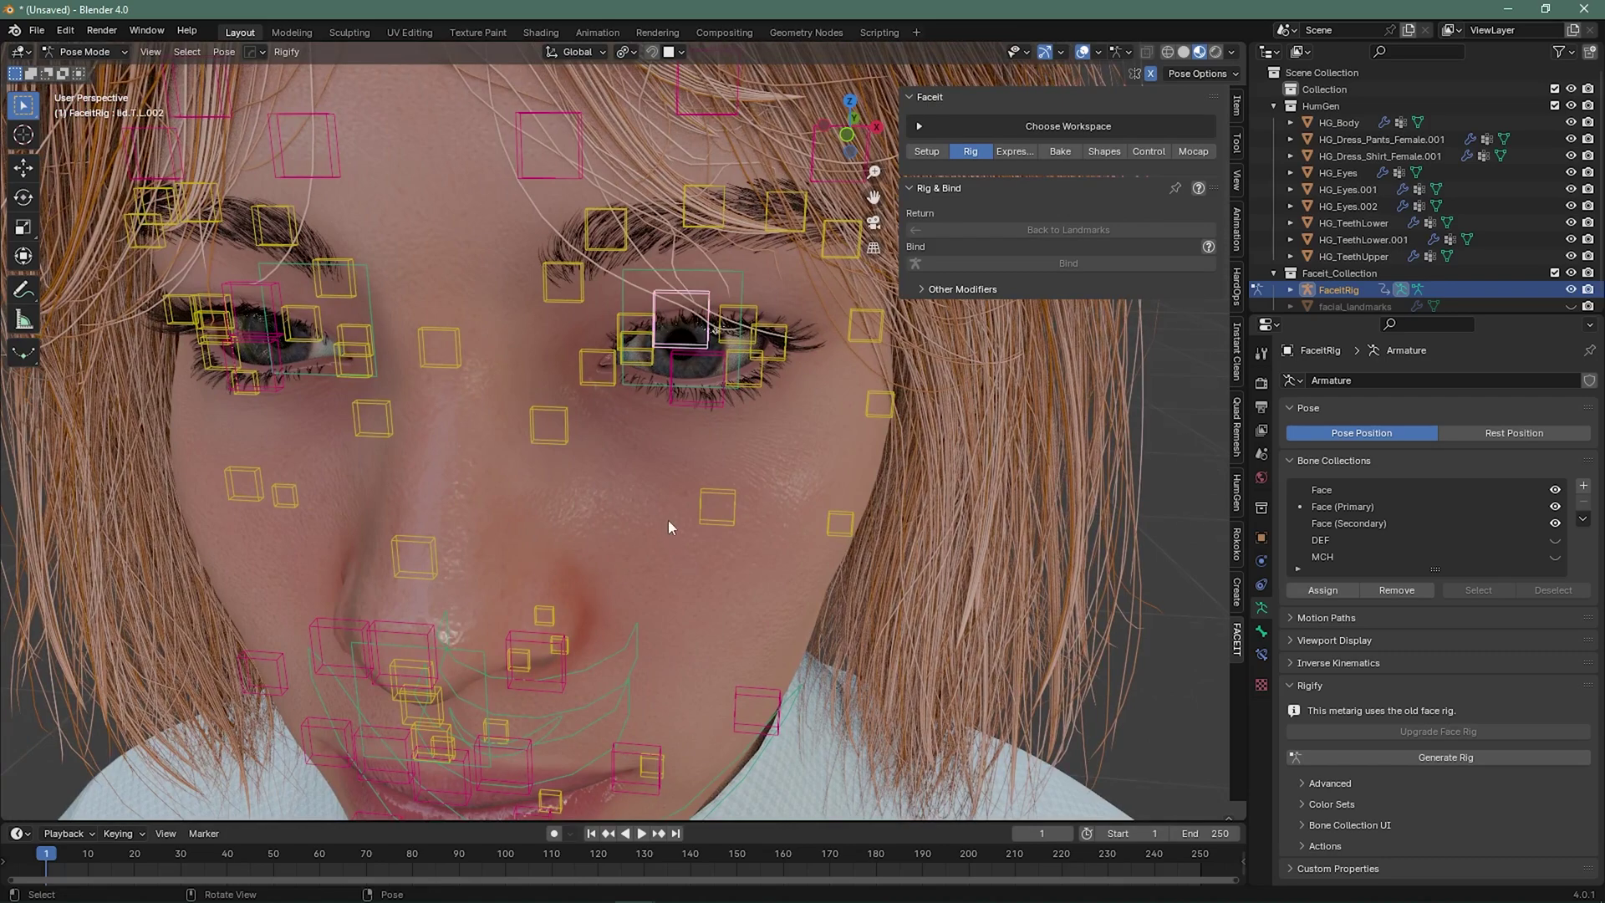
scroll(667, 522, up, 2)
key(g)
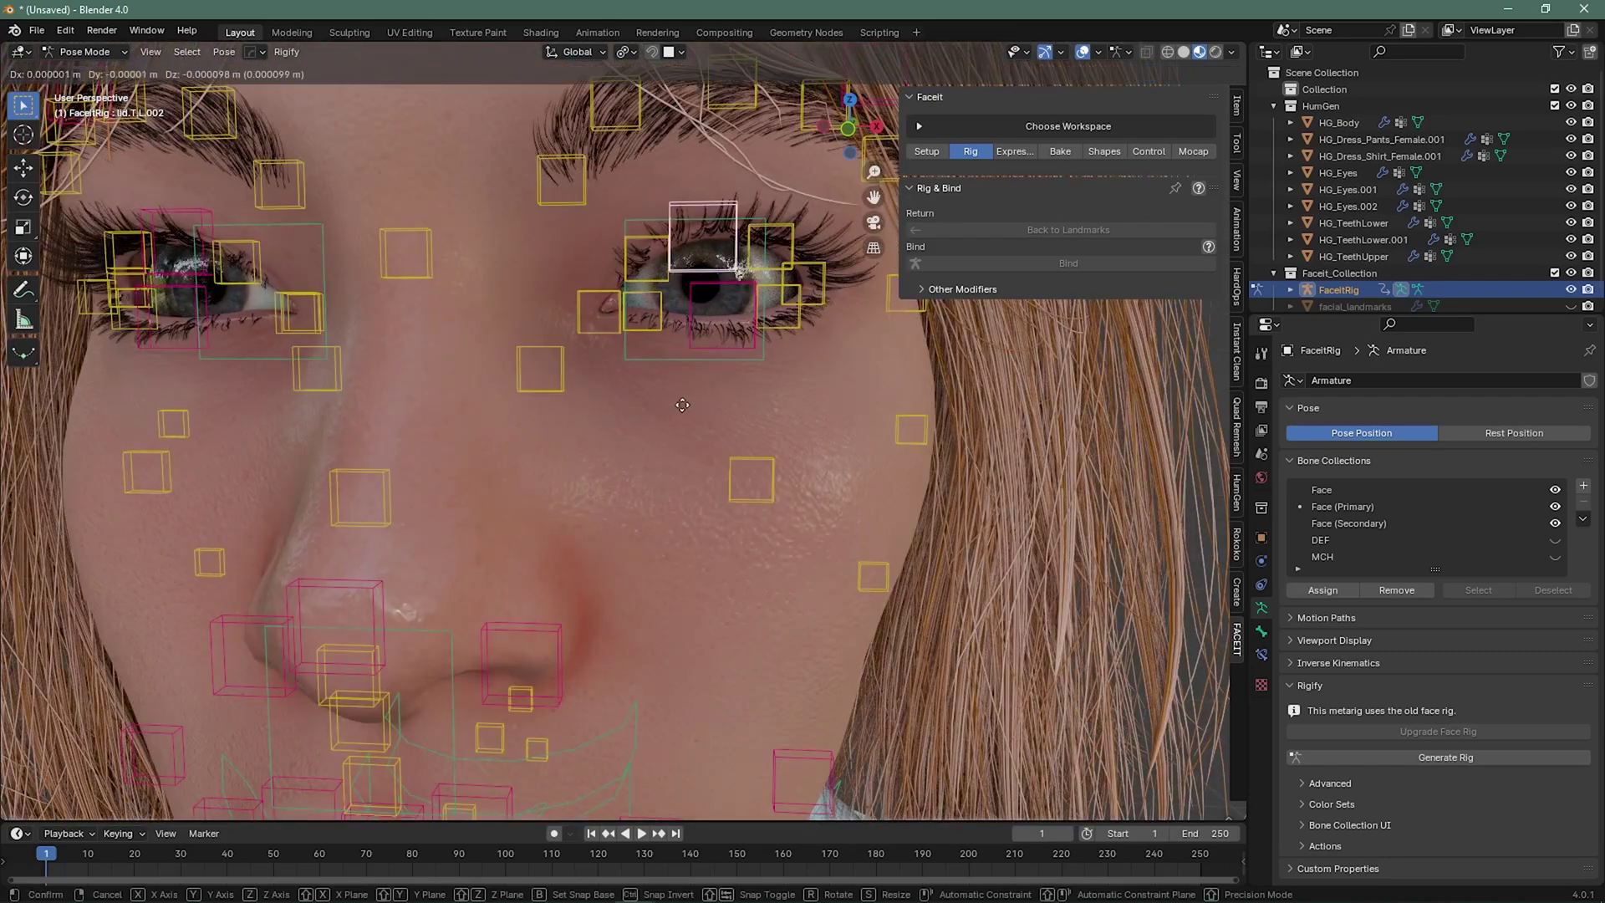
click(700, 459)
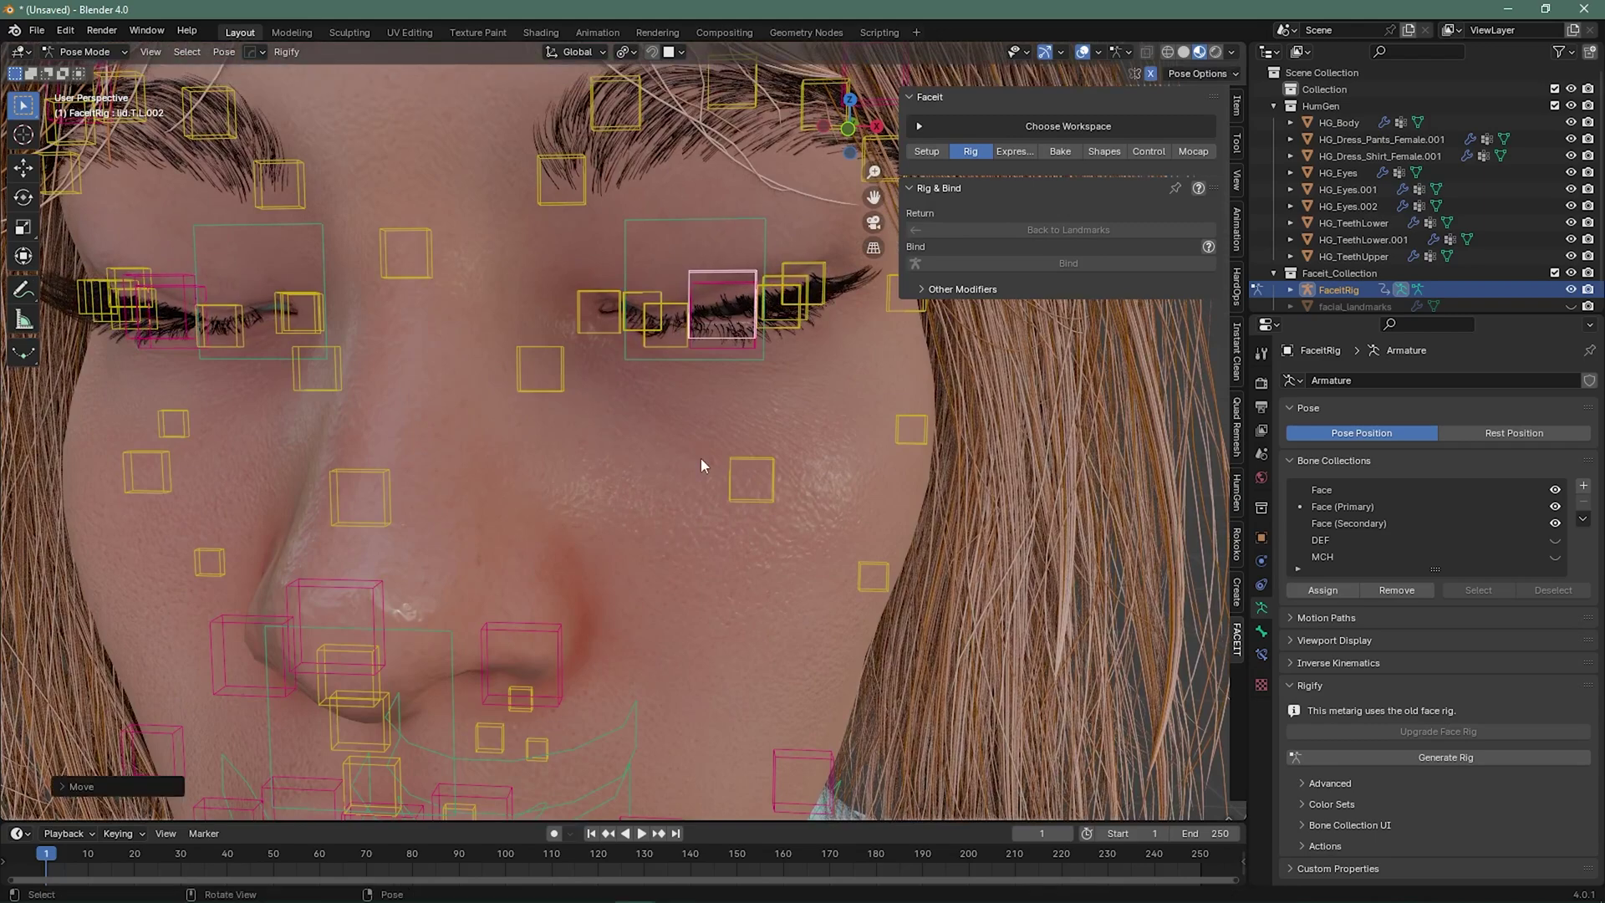
- Return to Object Mode and move HG_Body's Faceit_Armature modifier to the top of its modifier stack
scroll(694, 462, down, 4)
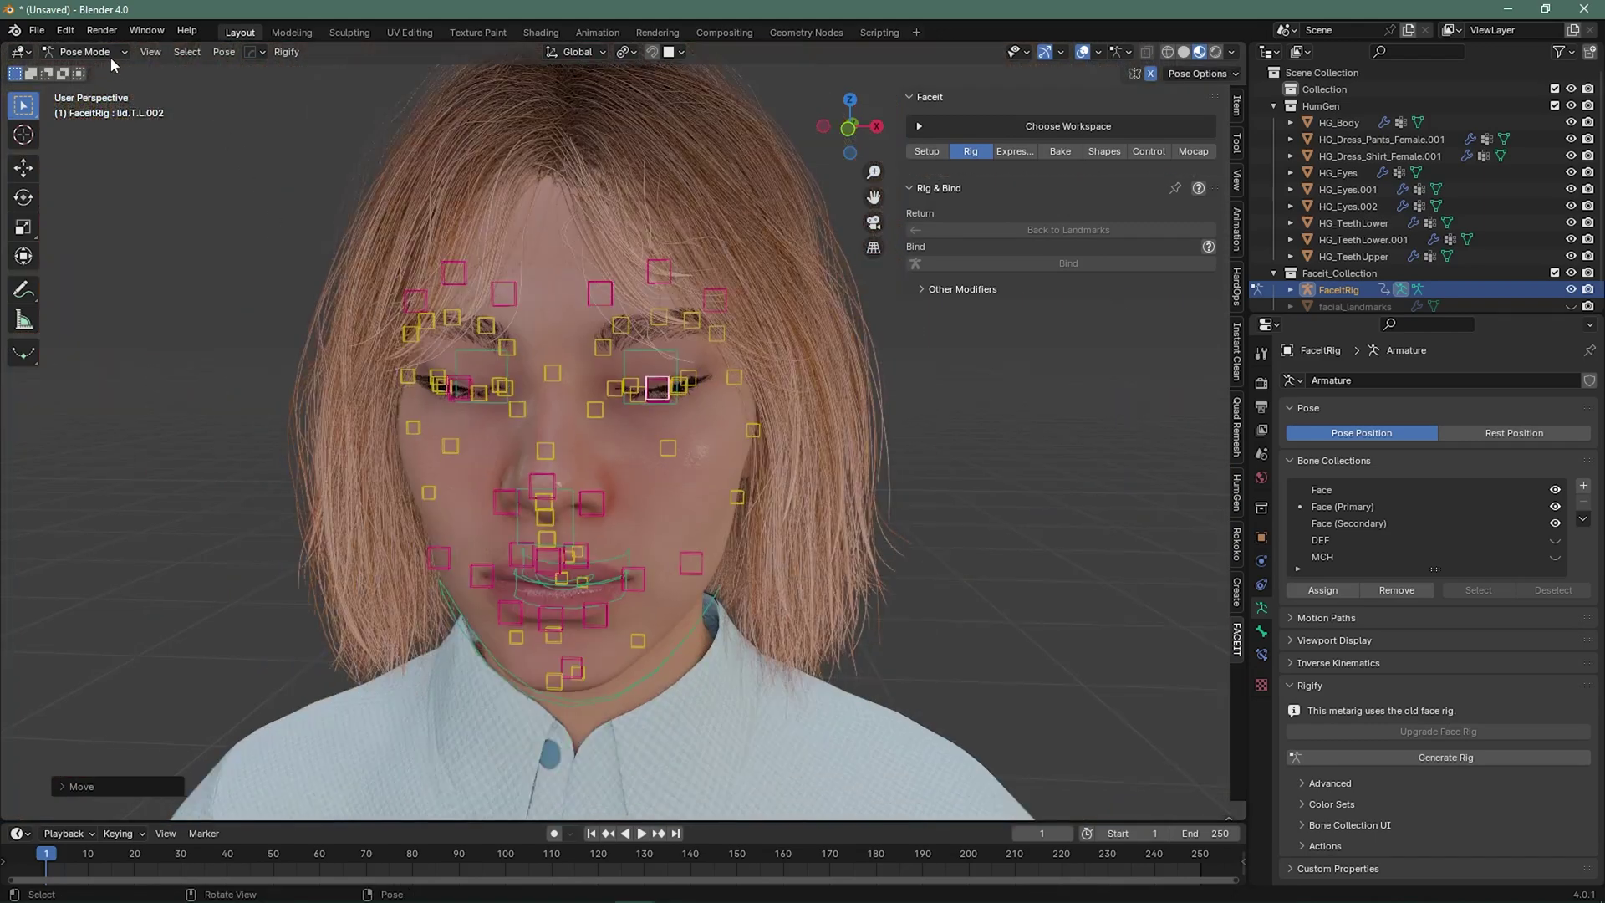
key(ctrl+Tab)
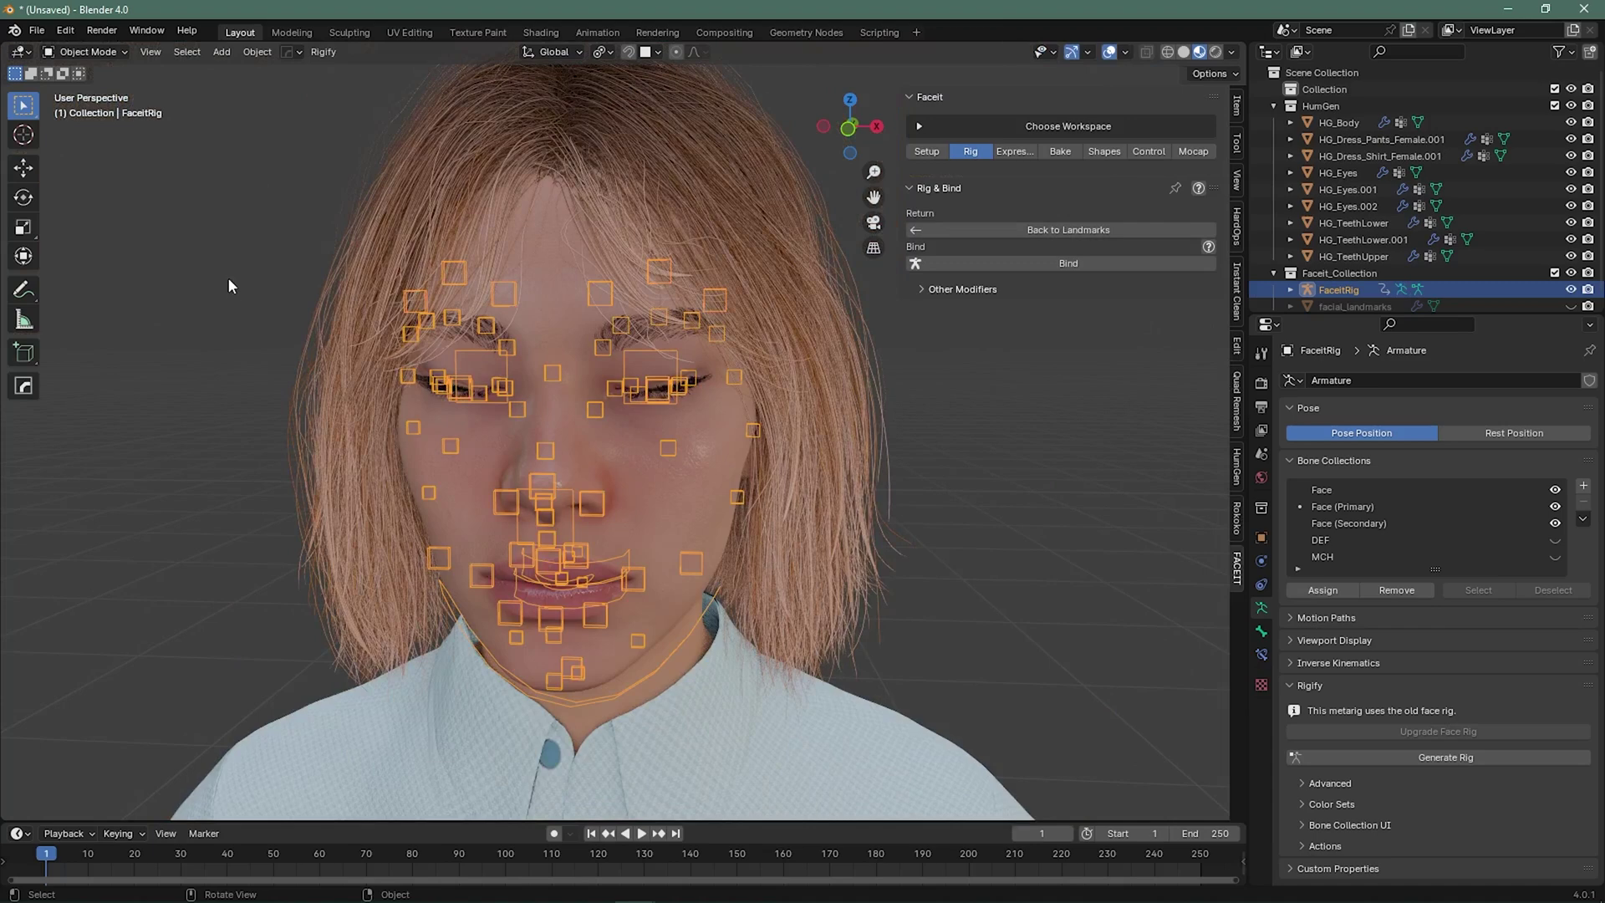
click(547, 261)
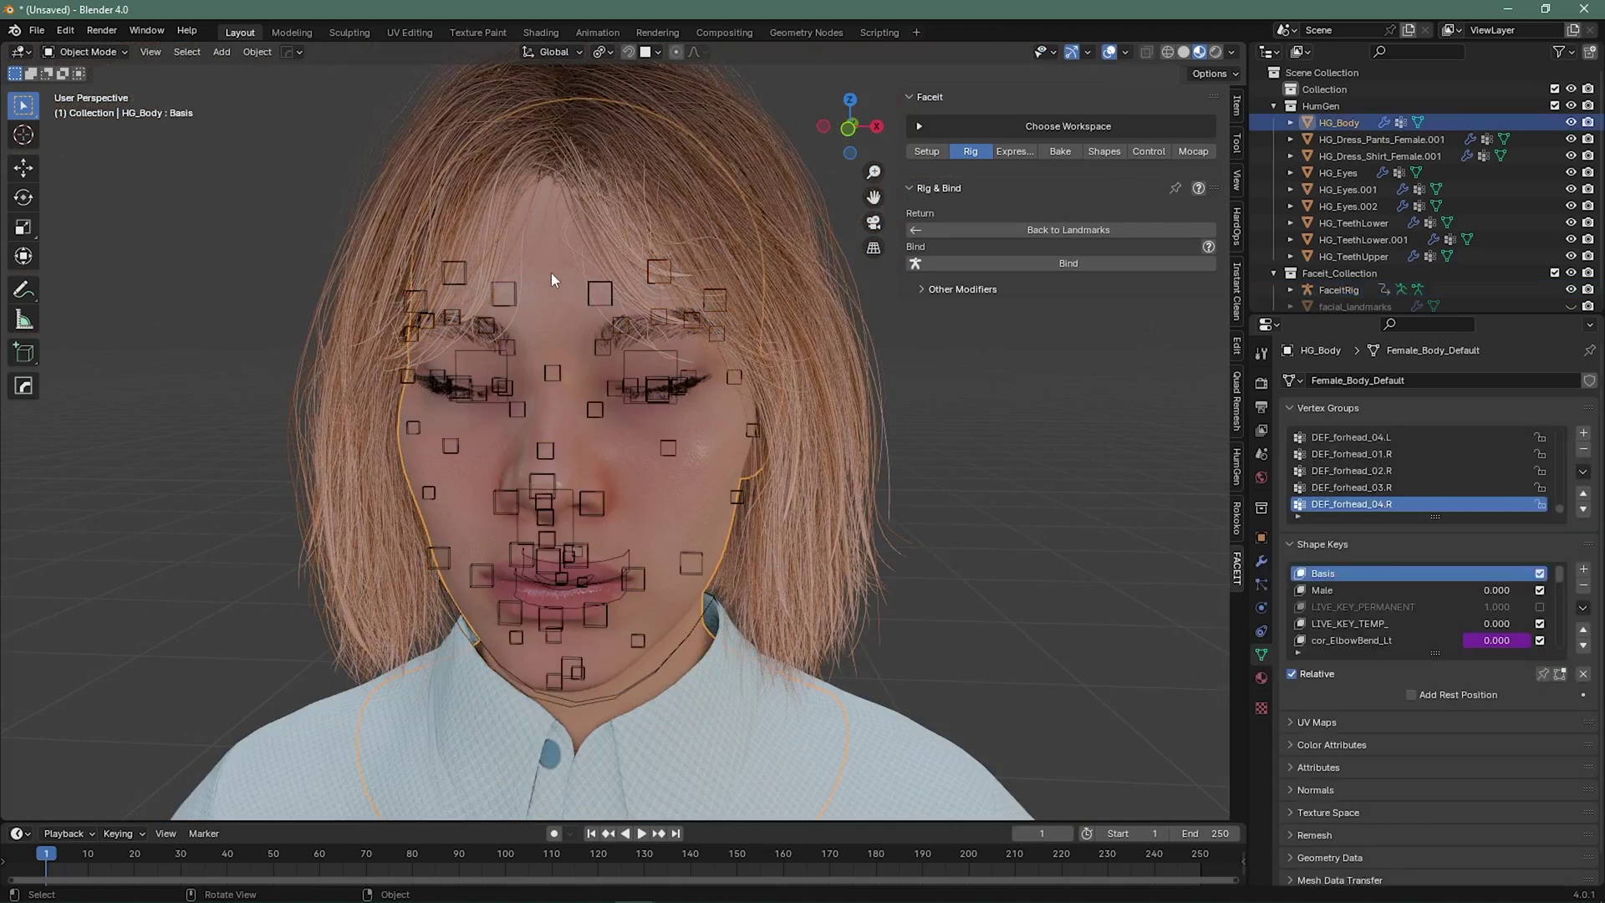
click(1262, 562)
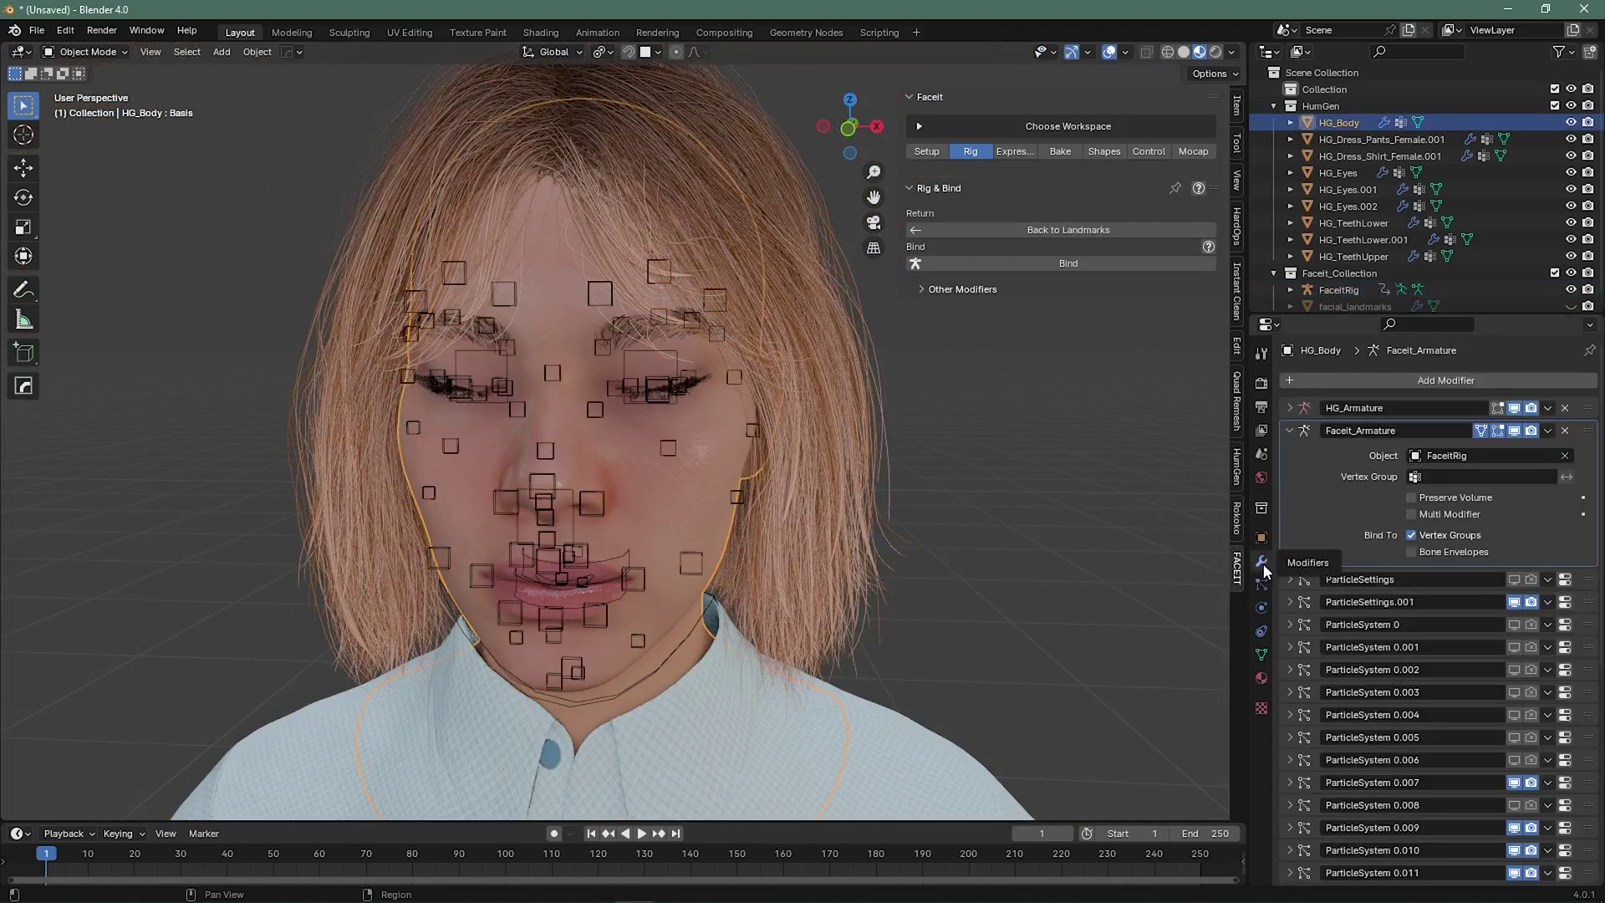
drag(1587, 431, 1574, 395)
- Rename HG_Body's Faceit_Armature modifier to "closed eye" and save it as a shape key while keeping the modifier
click(1438, 407)
double_click(1440, 405)
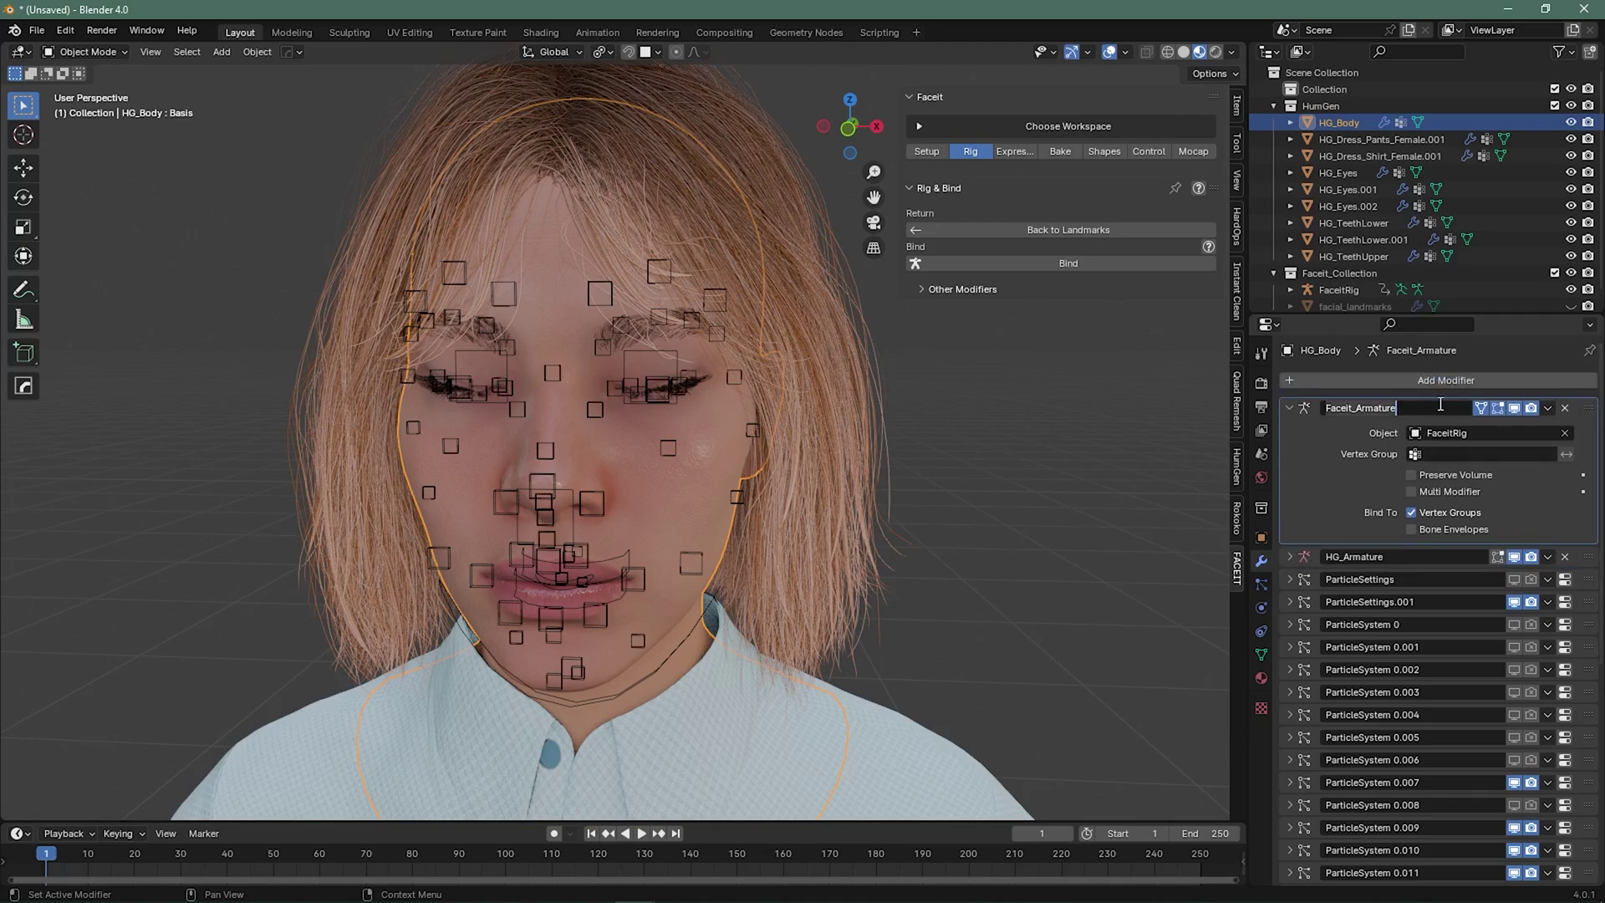
text(closed eye)
key(Return)
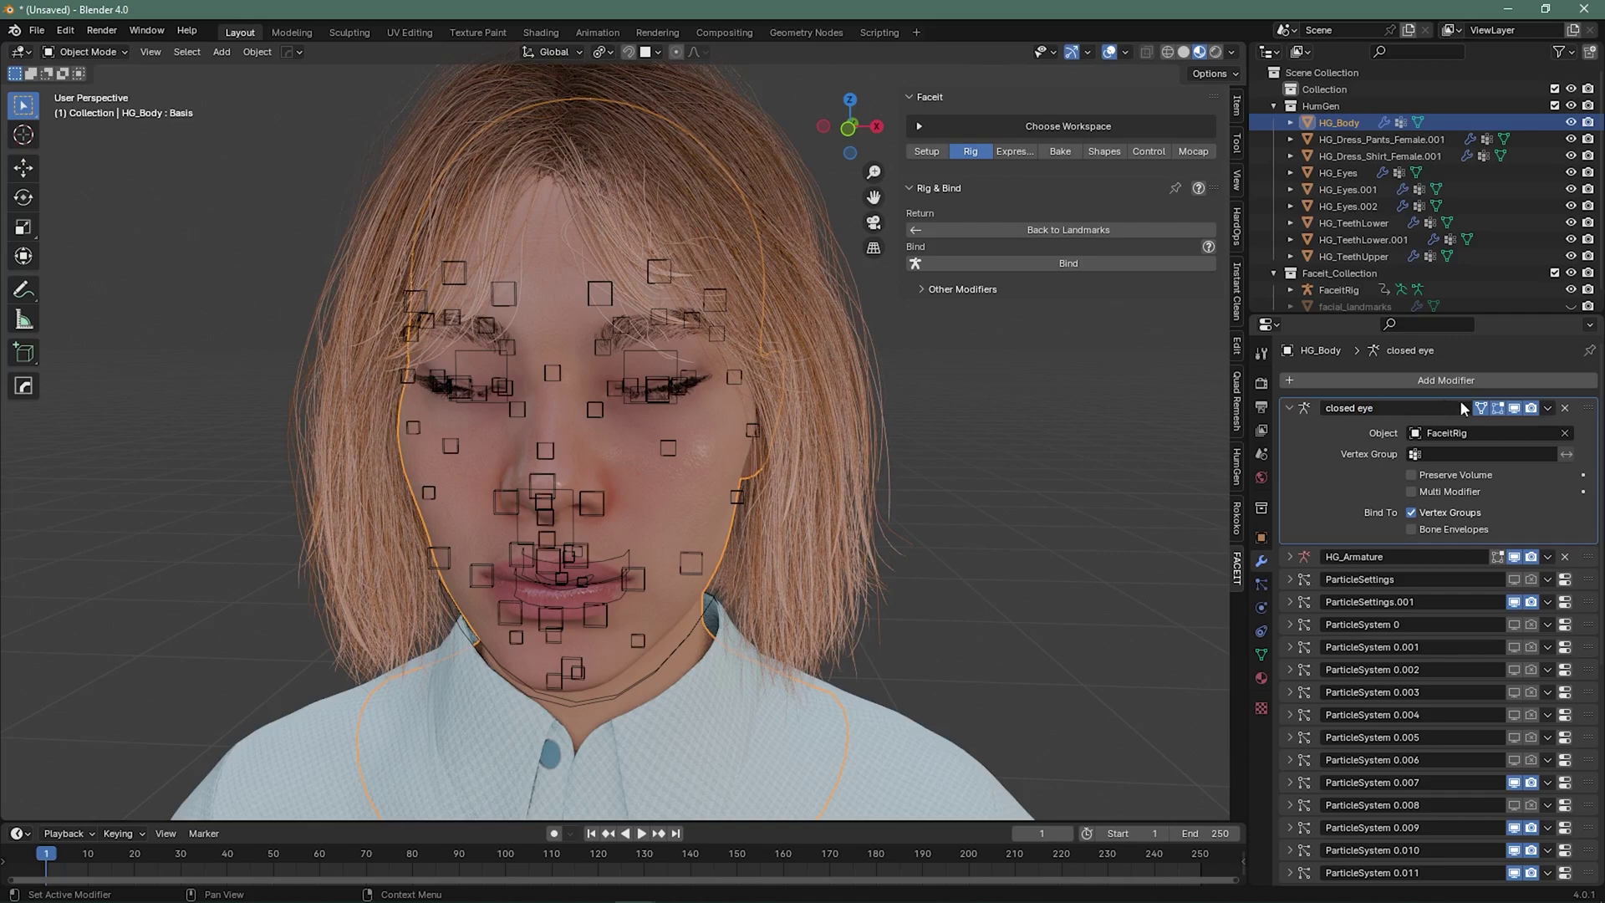
click(1547, 407)
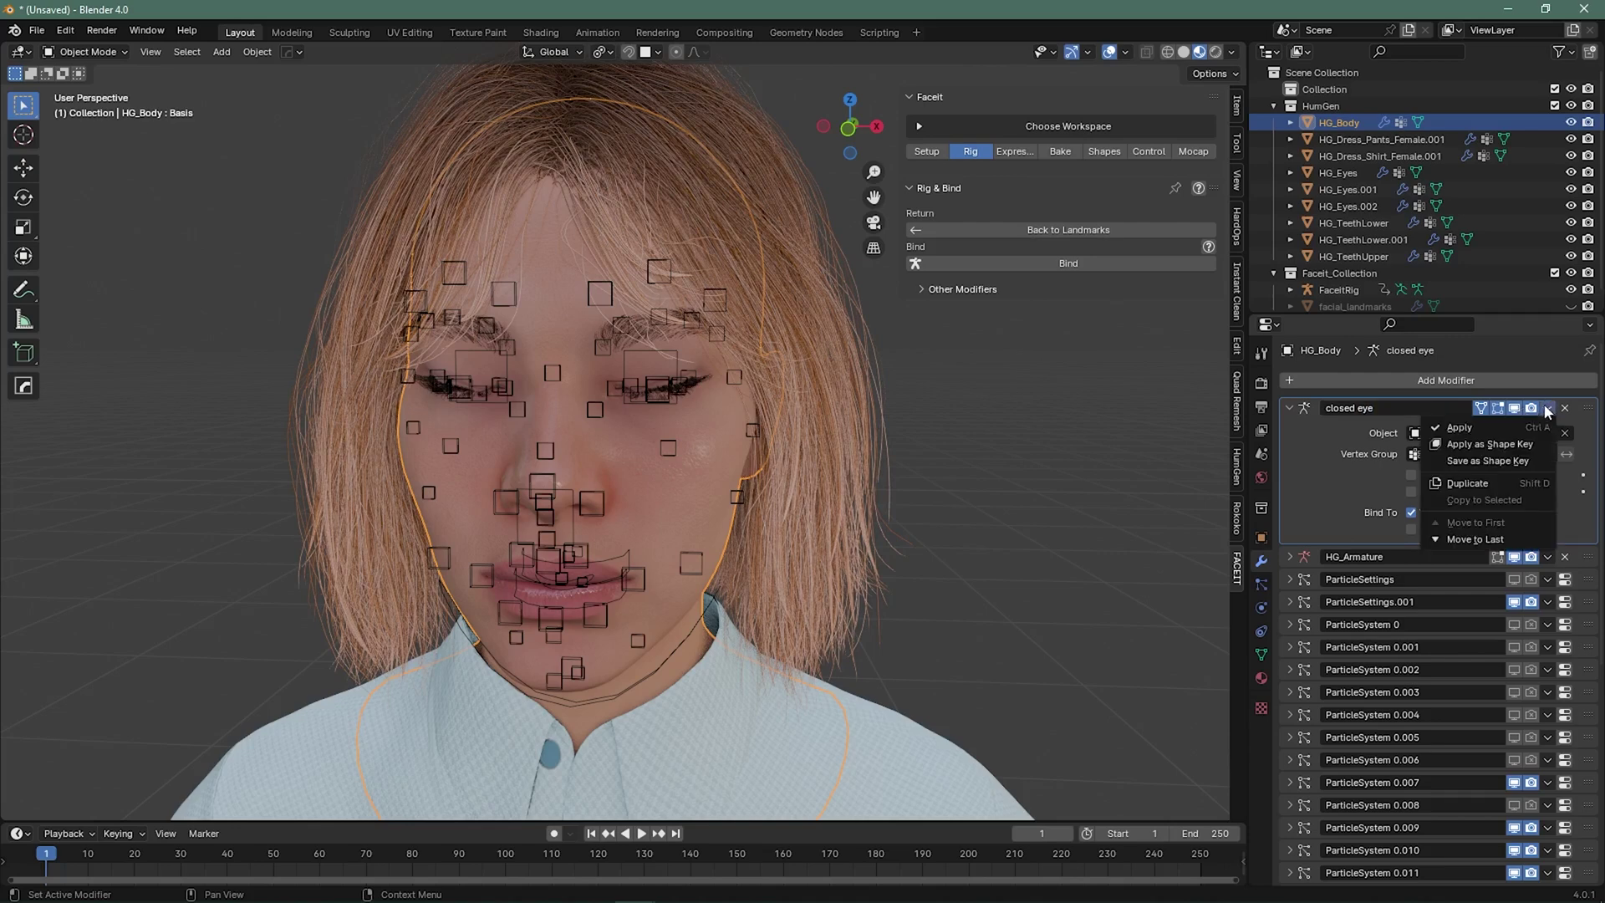
click(1488, 461)
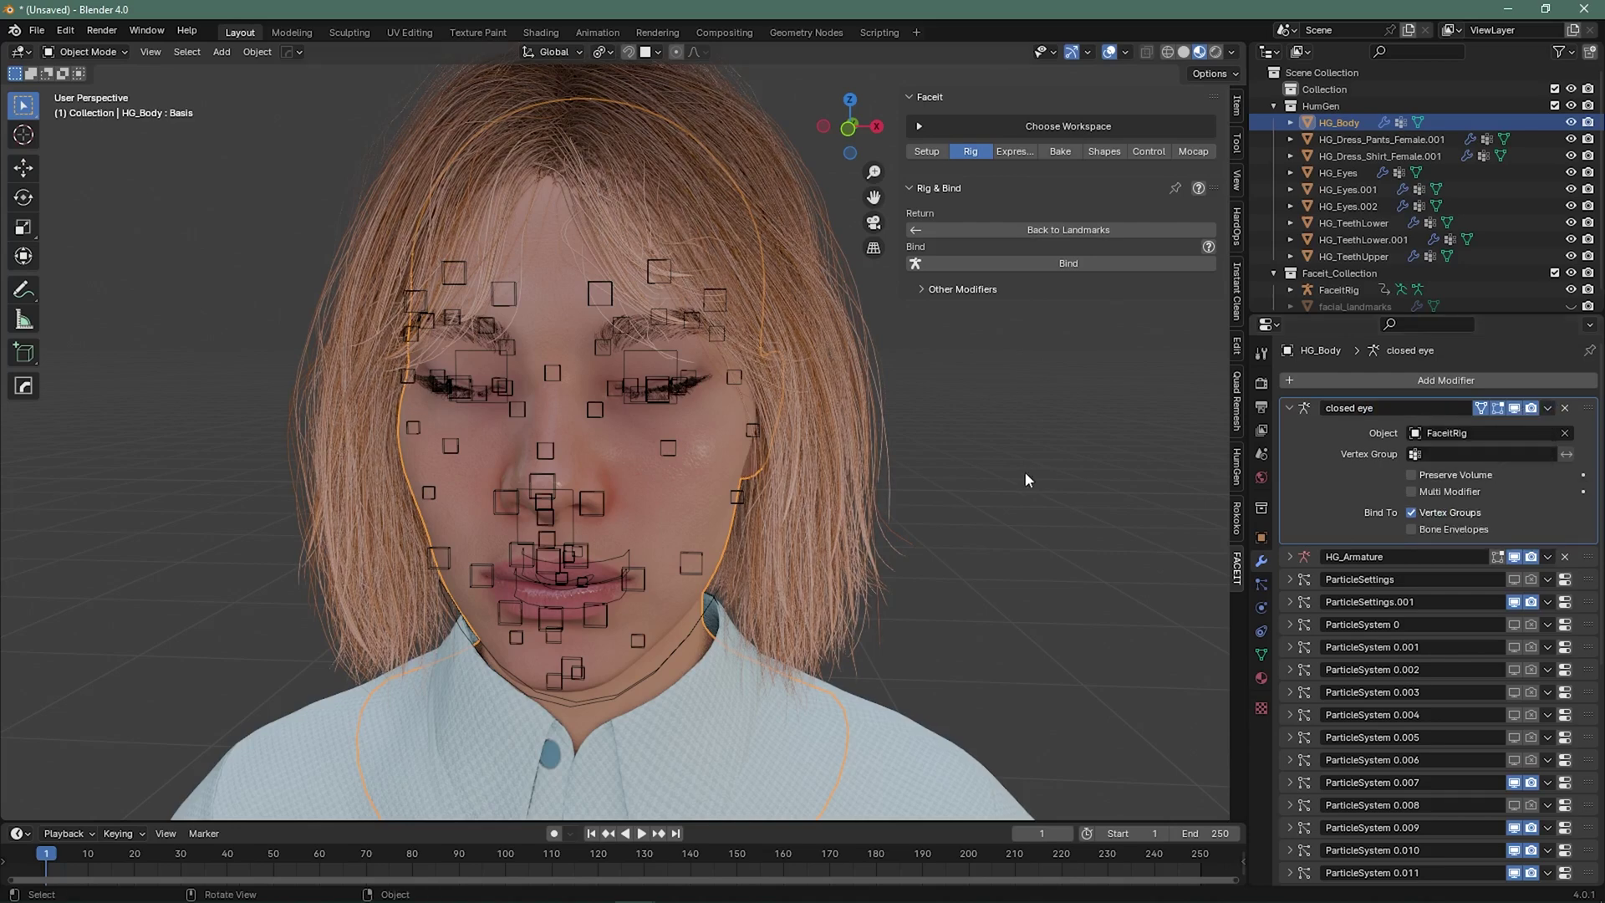
- Clear all transforms of the selected eyelid control on FaceitRig in Pose Mode, and return to Object Mode
click(507, 281)
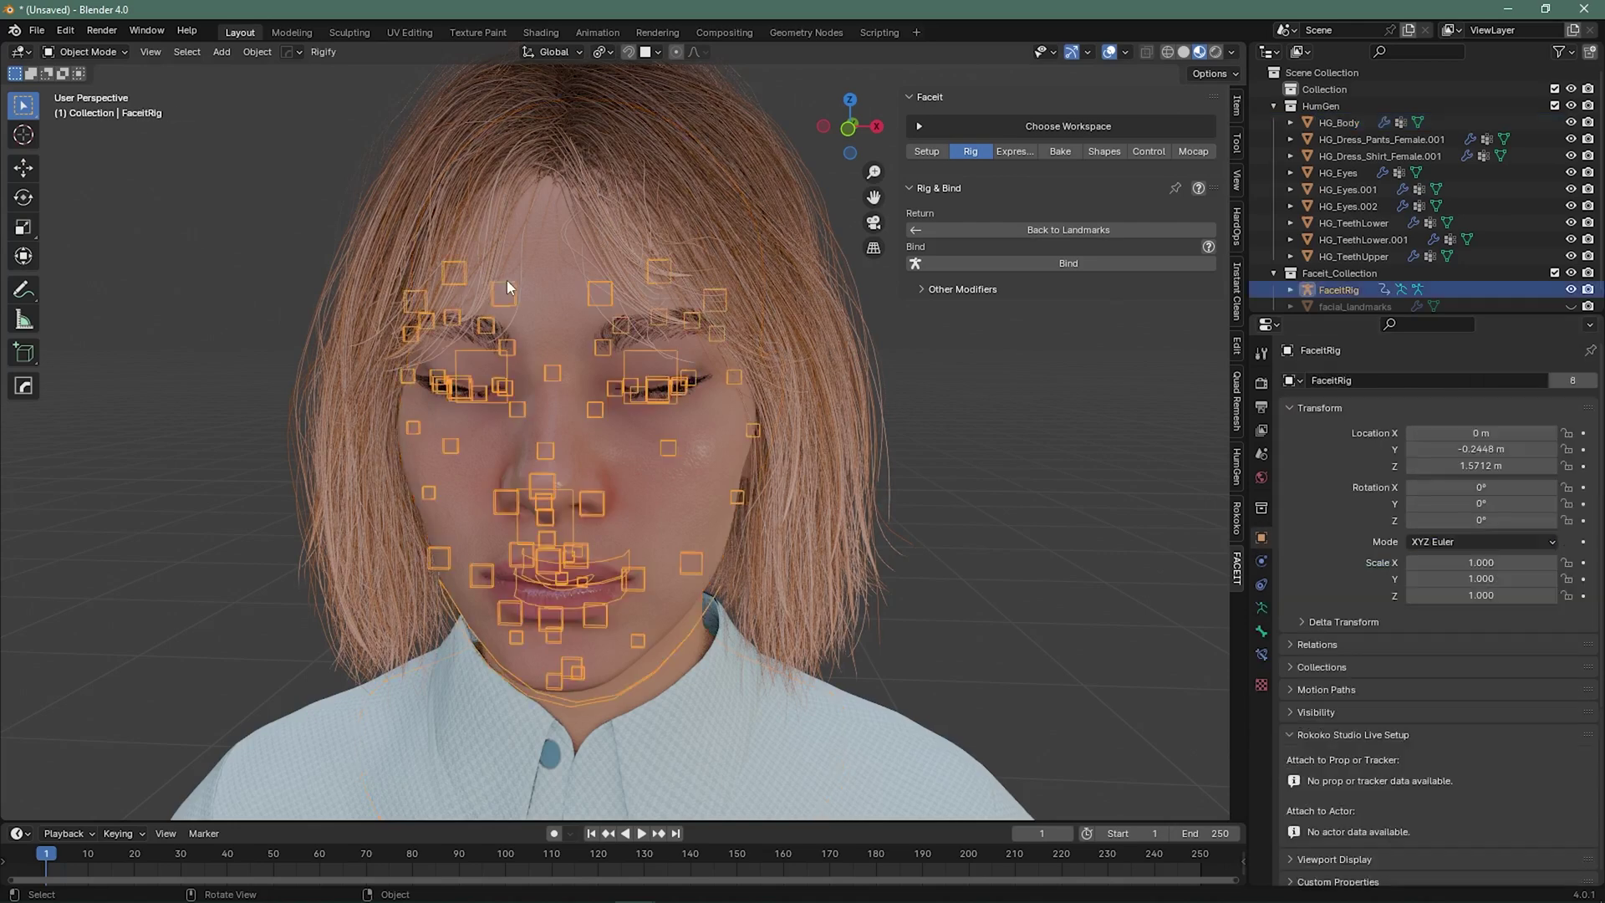
key(ctrl+Tab)
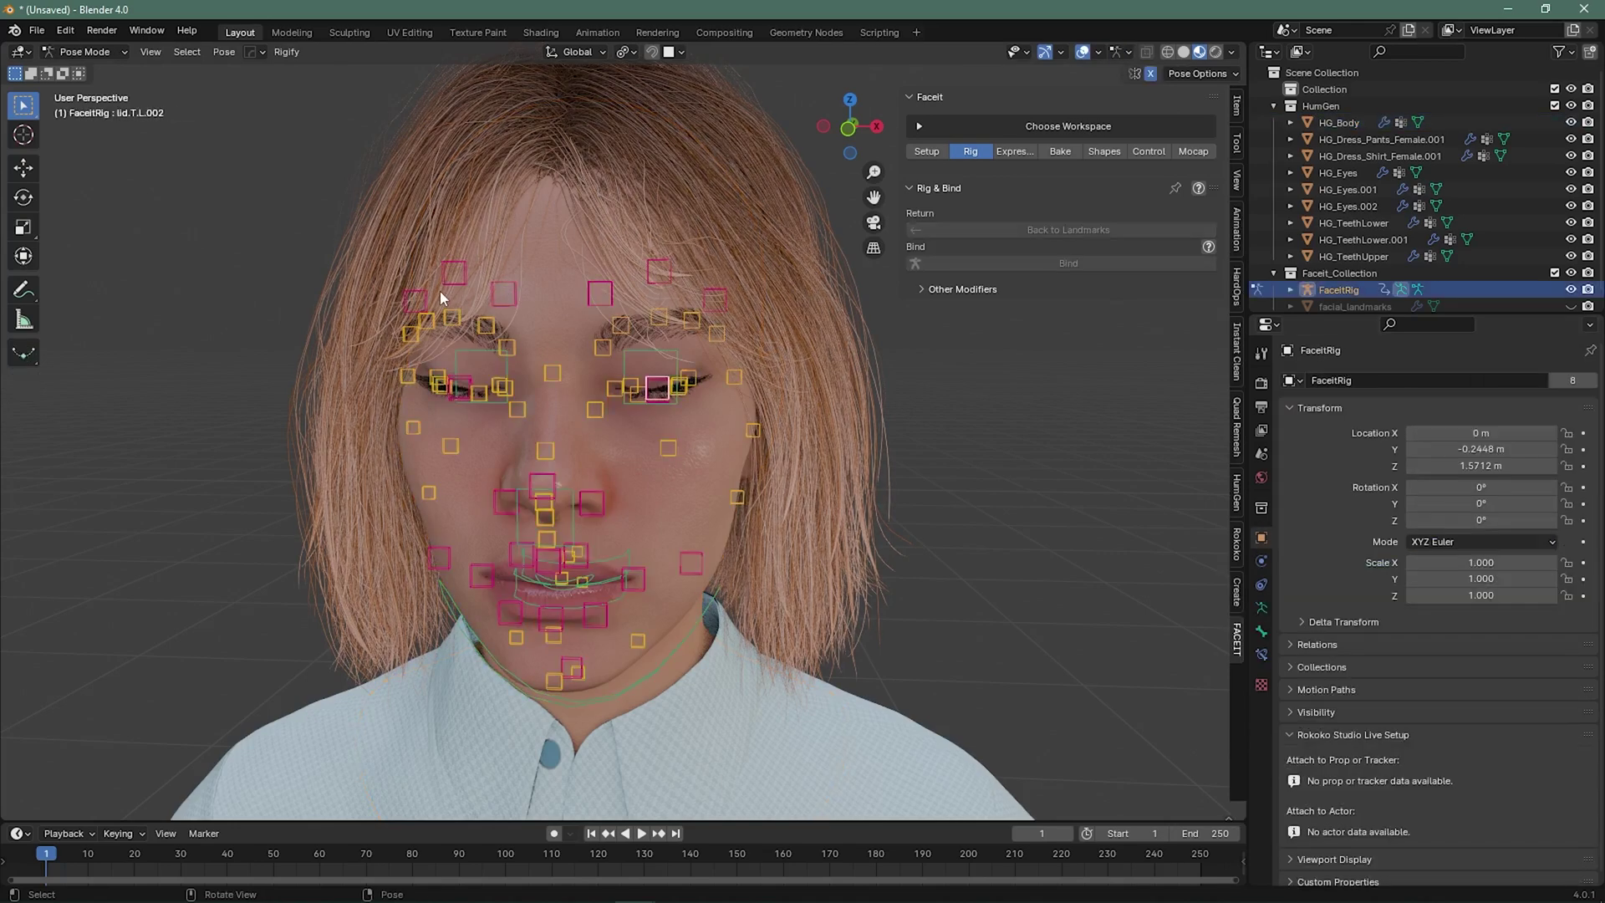
click(224, 52)
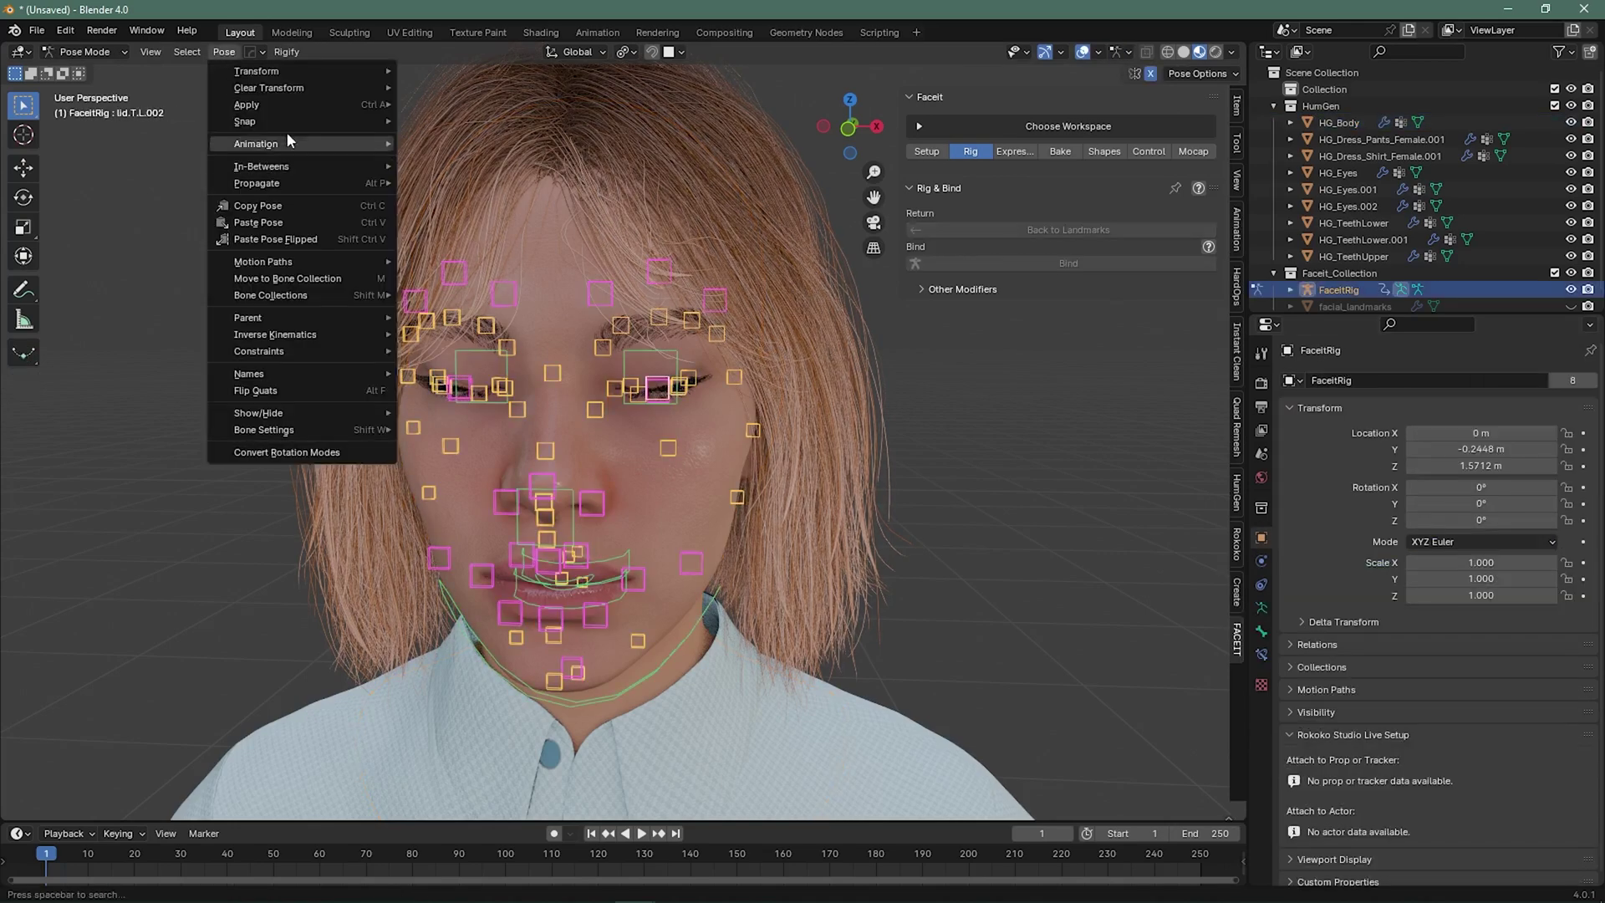
mouse_move(302, 88)
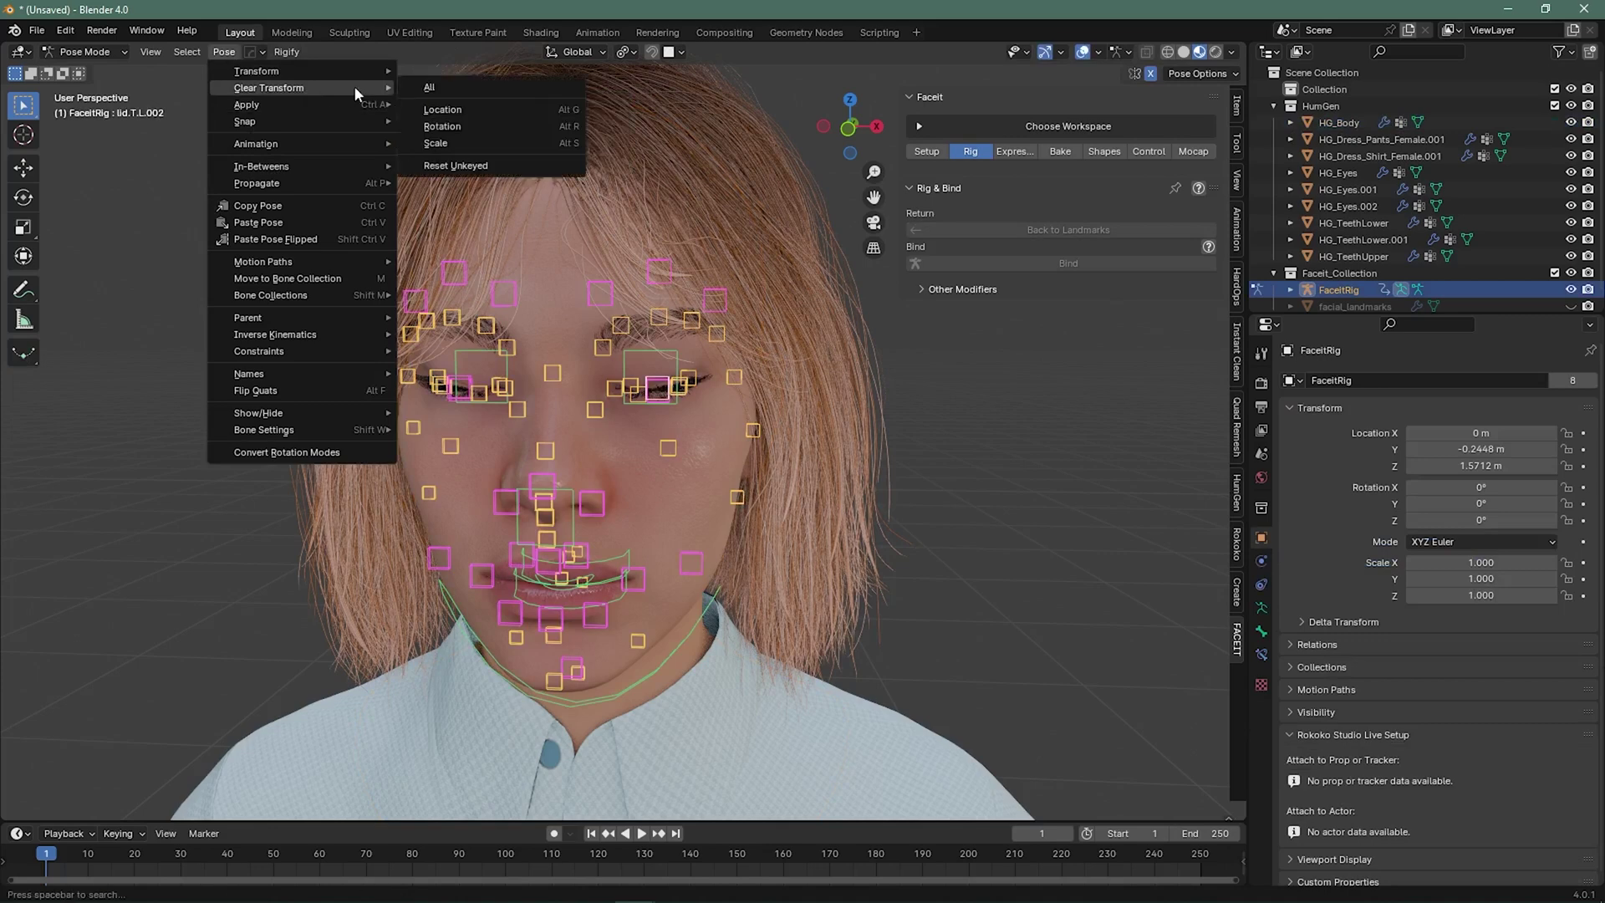
click(416, 87)
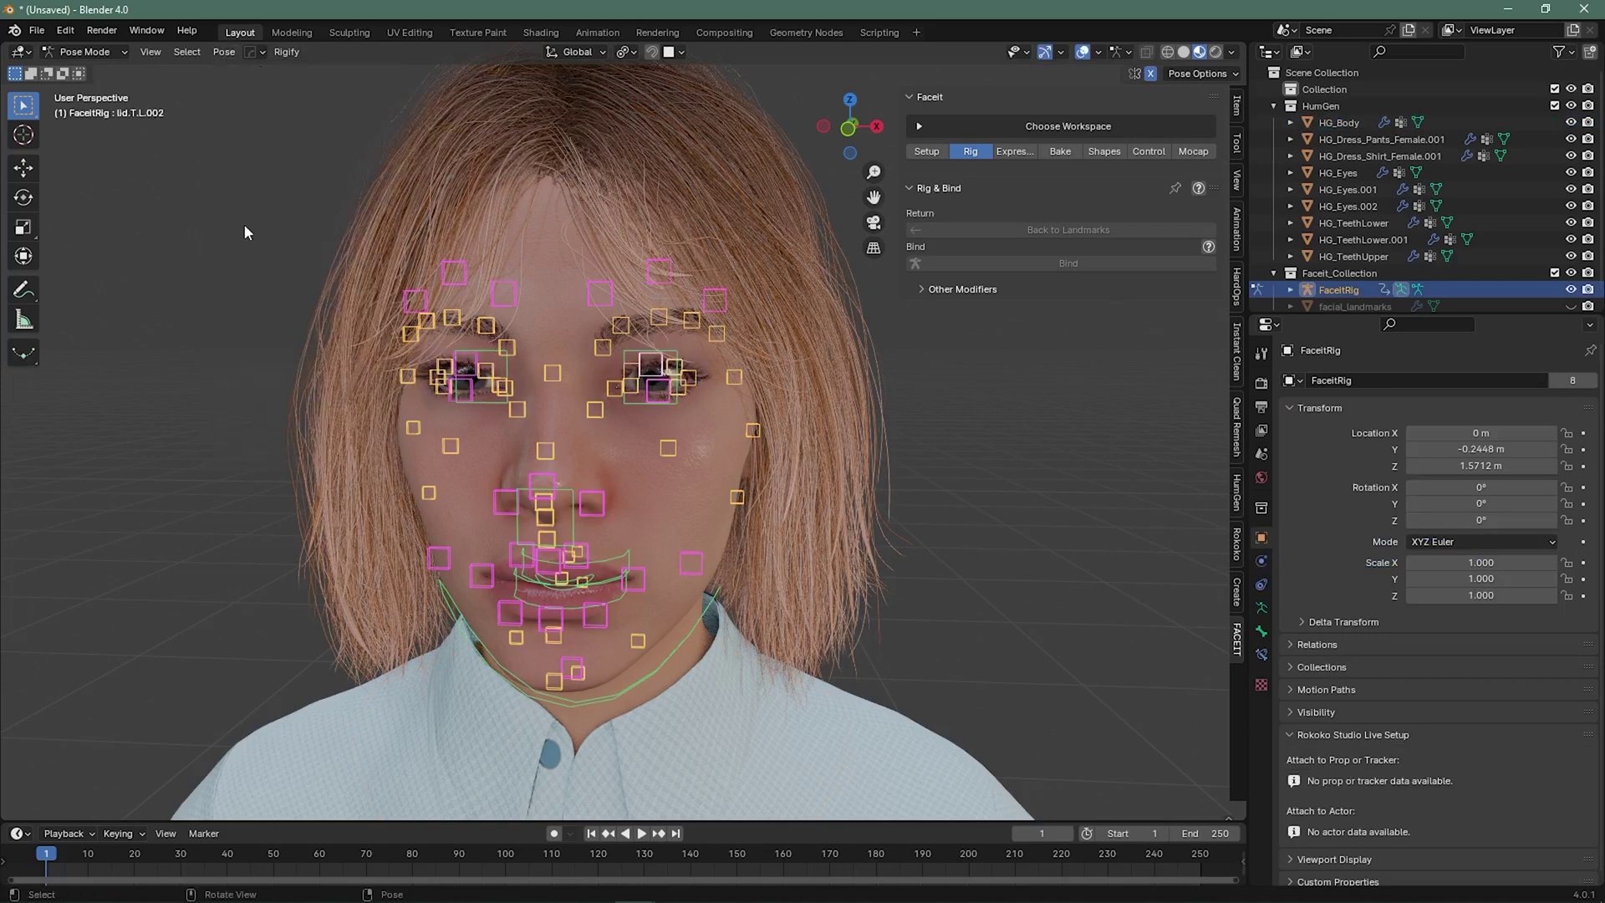
key(ctrl+Tab)
click(202, 358)
- Bring up the closed eye entry in HG_Body's shape key list and hide FaceitRig in the viewport
click(628, 441)
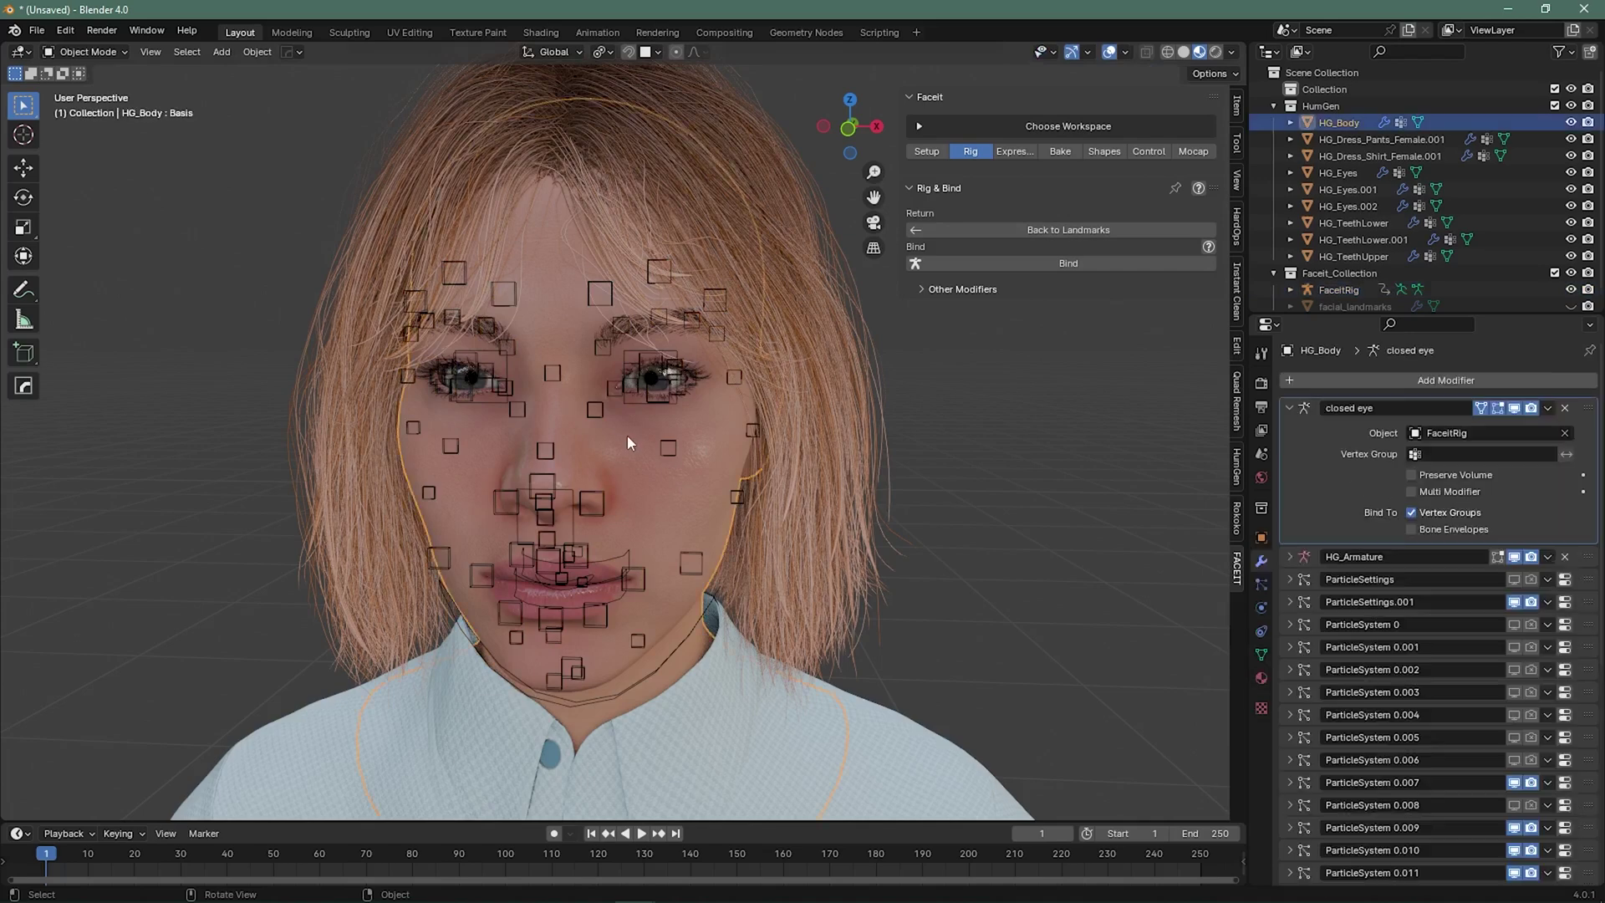
click(1262, 655)
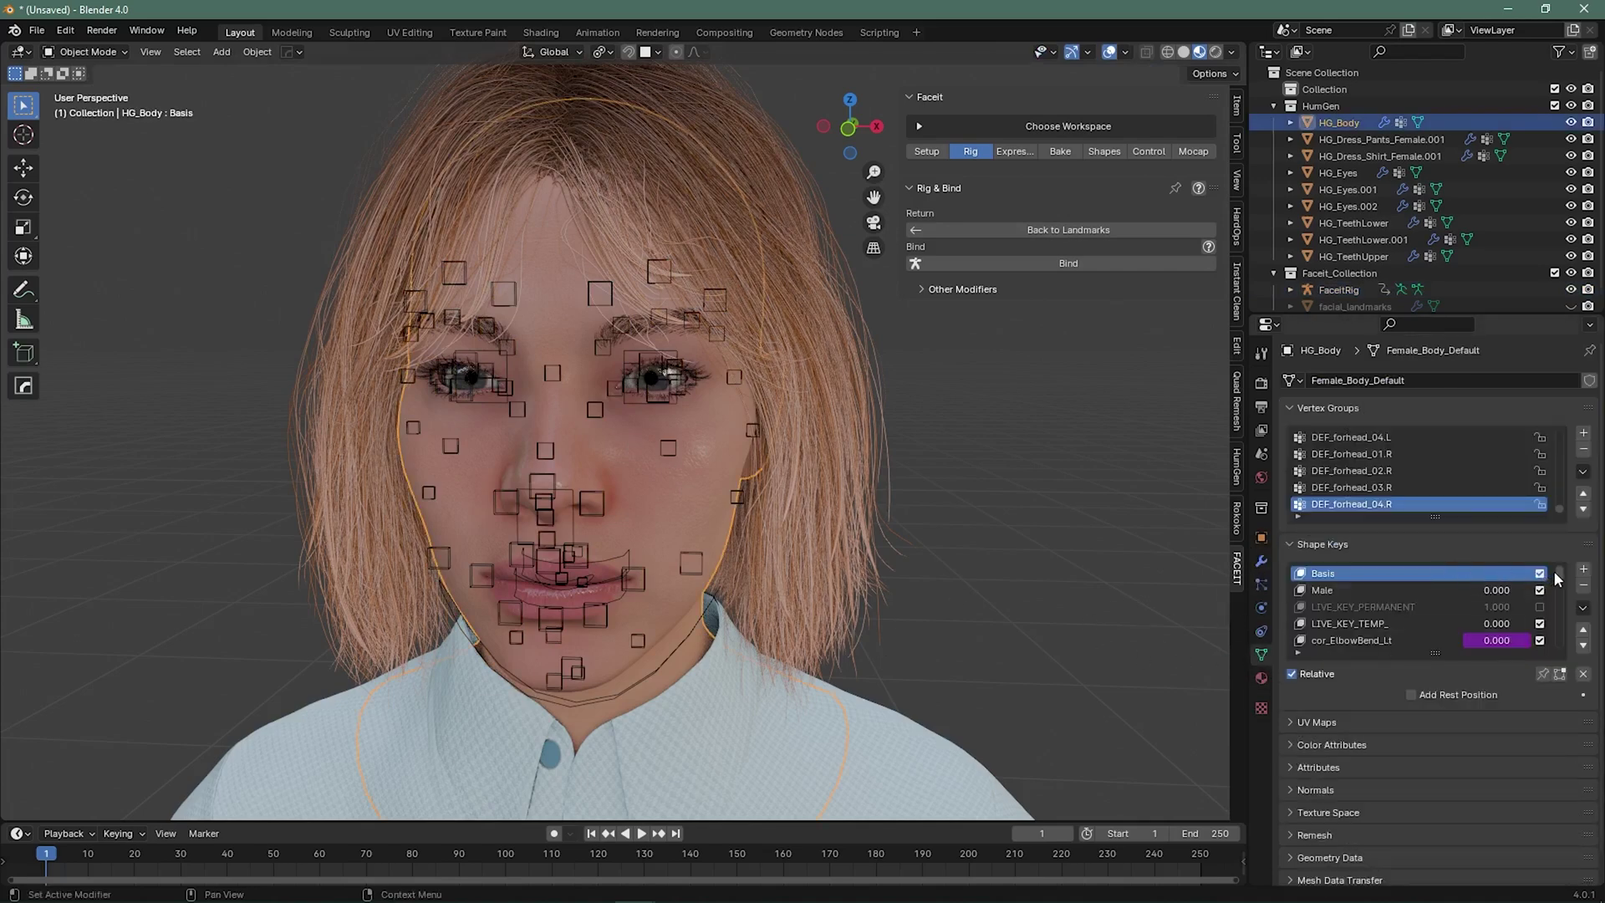
drag(1556, 576, 1555, 642)
middle_drag(906, 555, 920, 547)
click(920, 547)
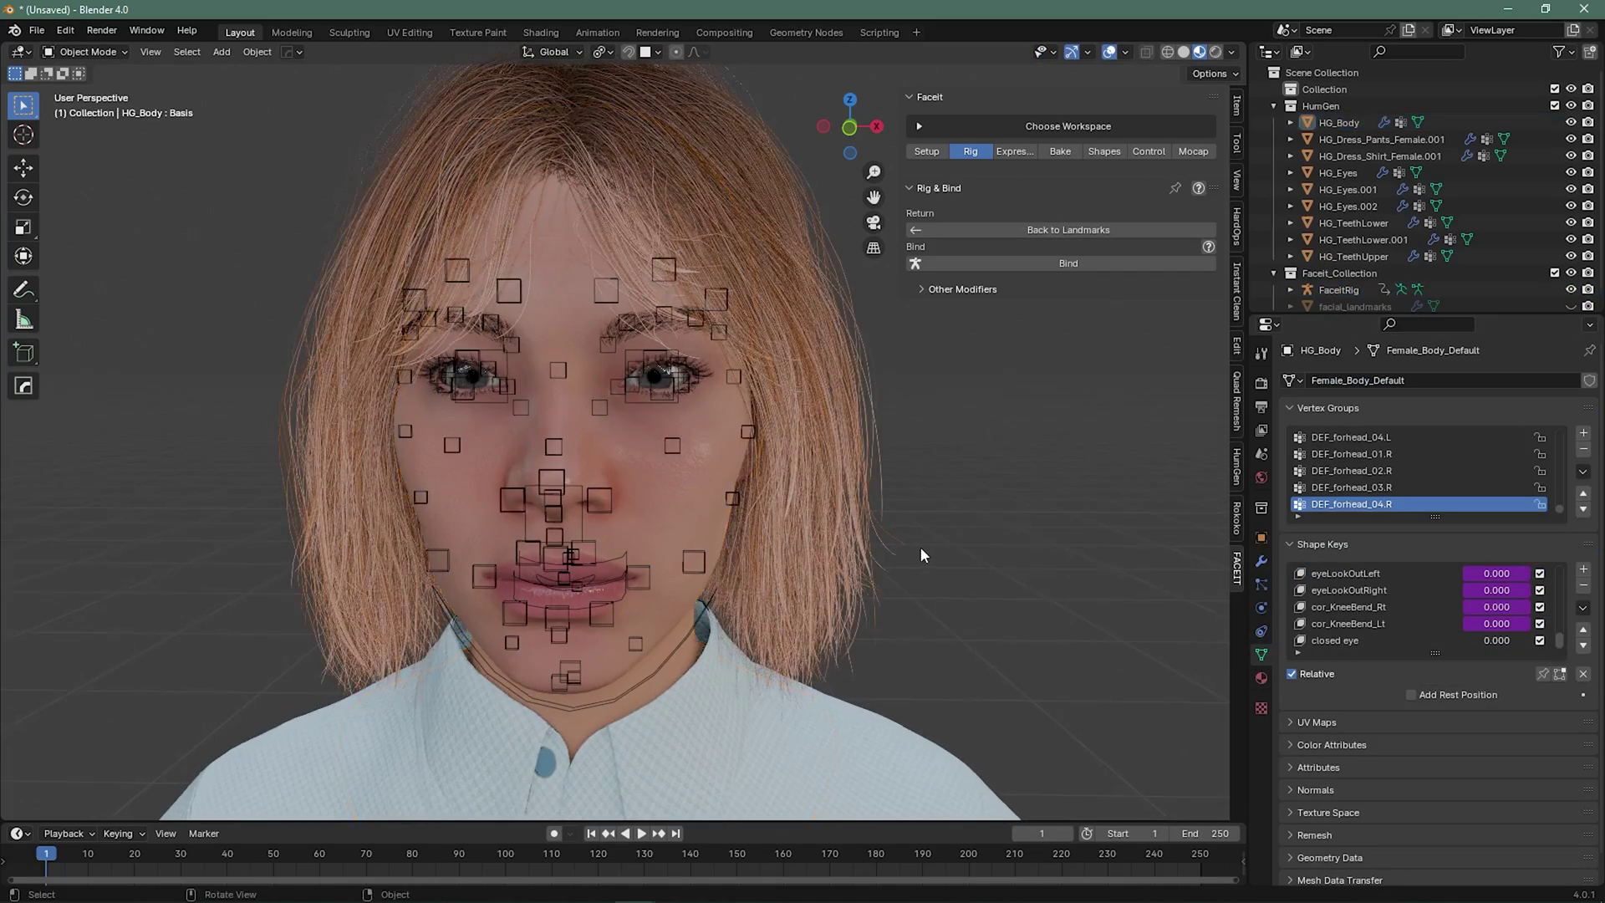
click(1571, 290)
- Make closed eye the active shape key and test its value slider on the face, leaving it at 0
mouse_move(1490, 646)
mouse_down()
mouse_move(1534, 646)
mouse_move(1465, 647)
mouse_up()
scroll(926, 578, down, 3)
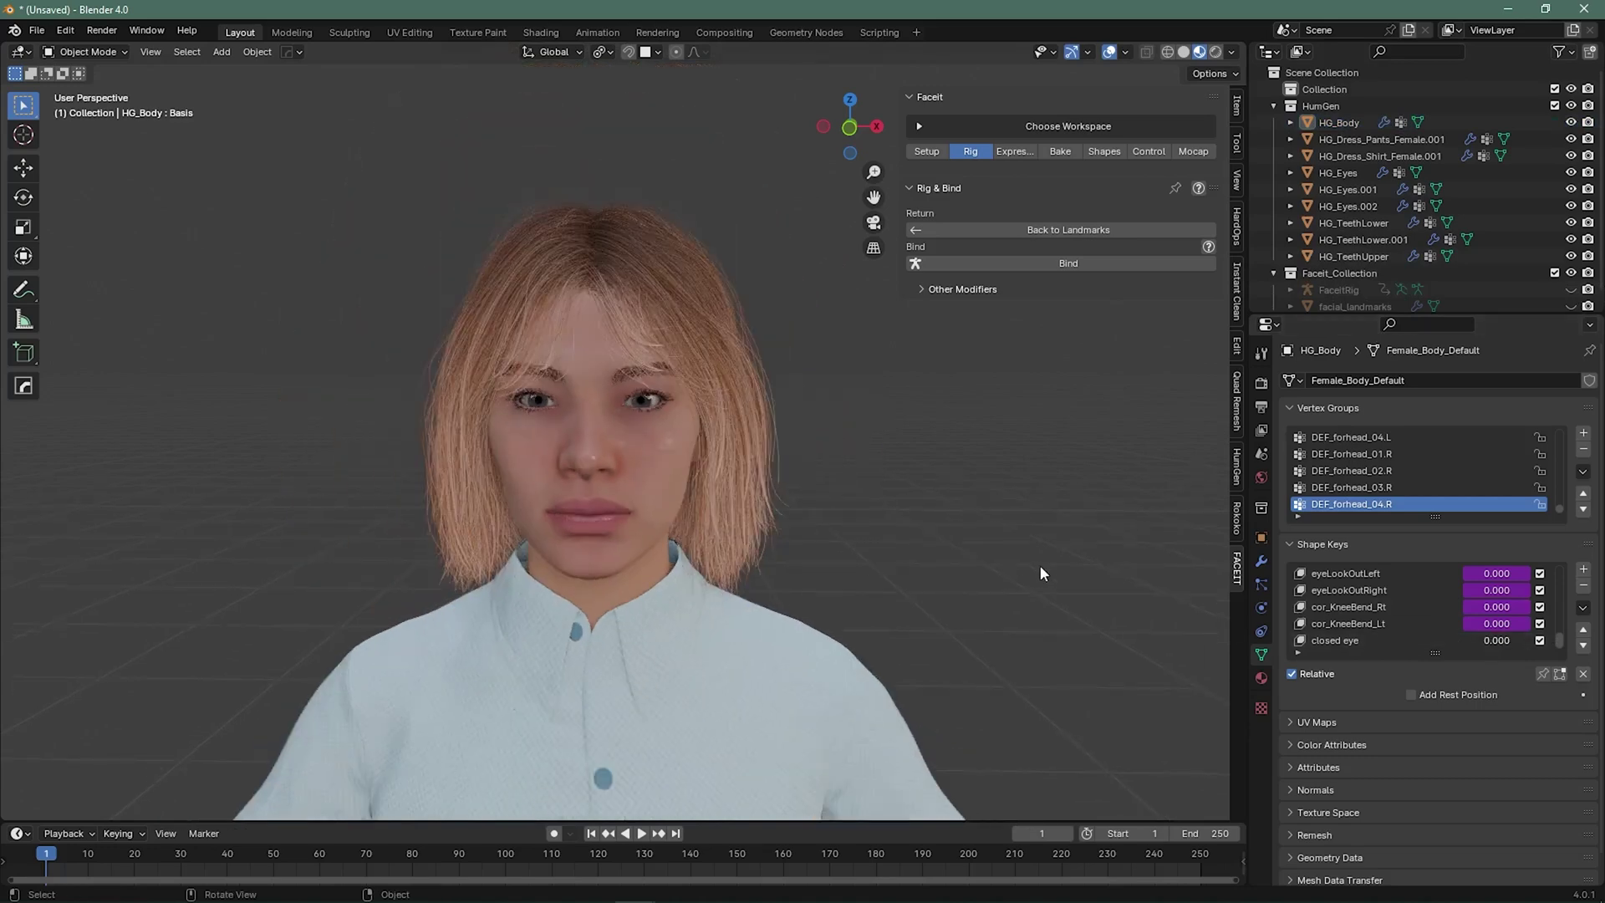
click(1345, 639)
scroll(1346, 638, down, 1)
drag(1463, 660, 1409, 660)
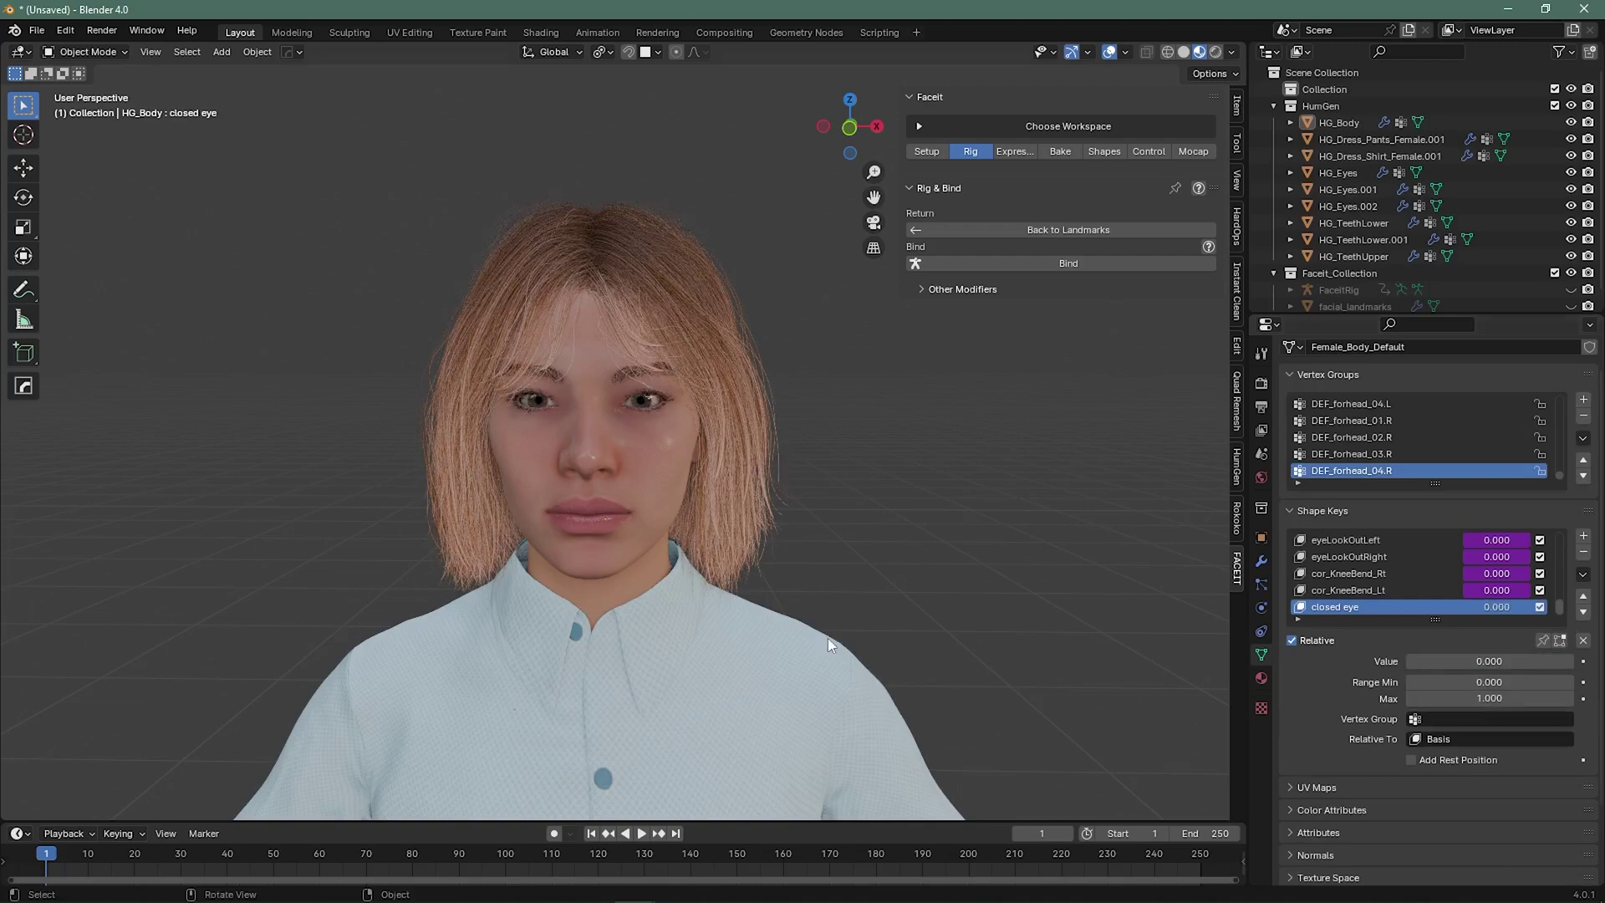